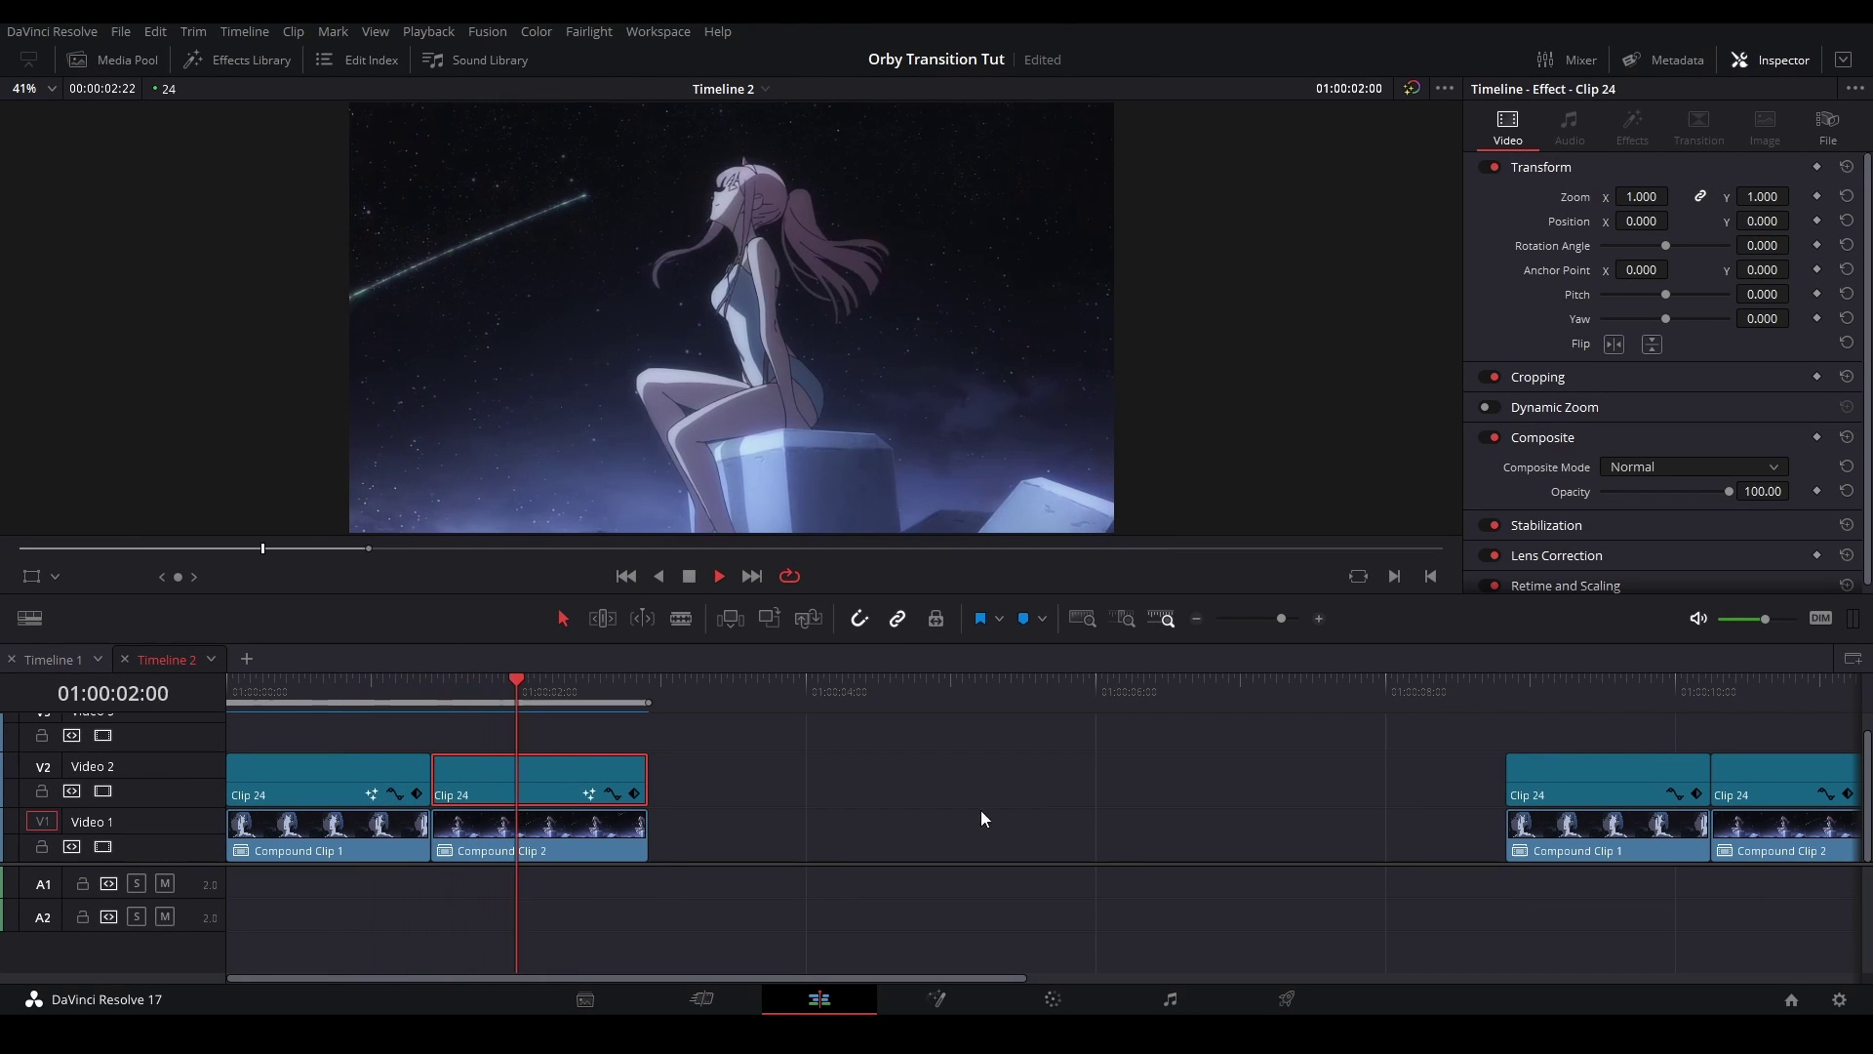
Open the first adjustment clip on the Fusion page and insert a Transform node between MediaIn1 and MediaOut1
click(1124, 769)
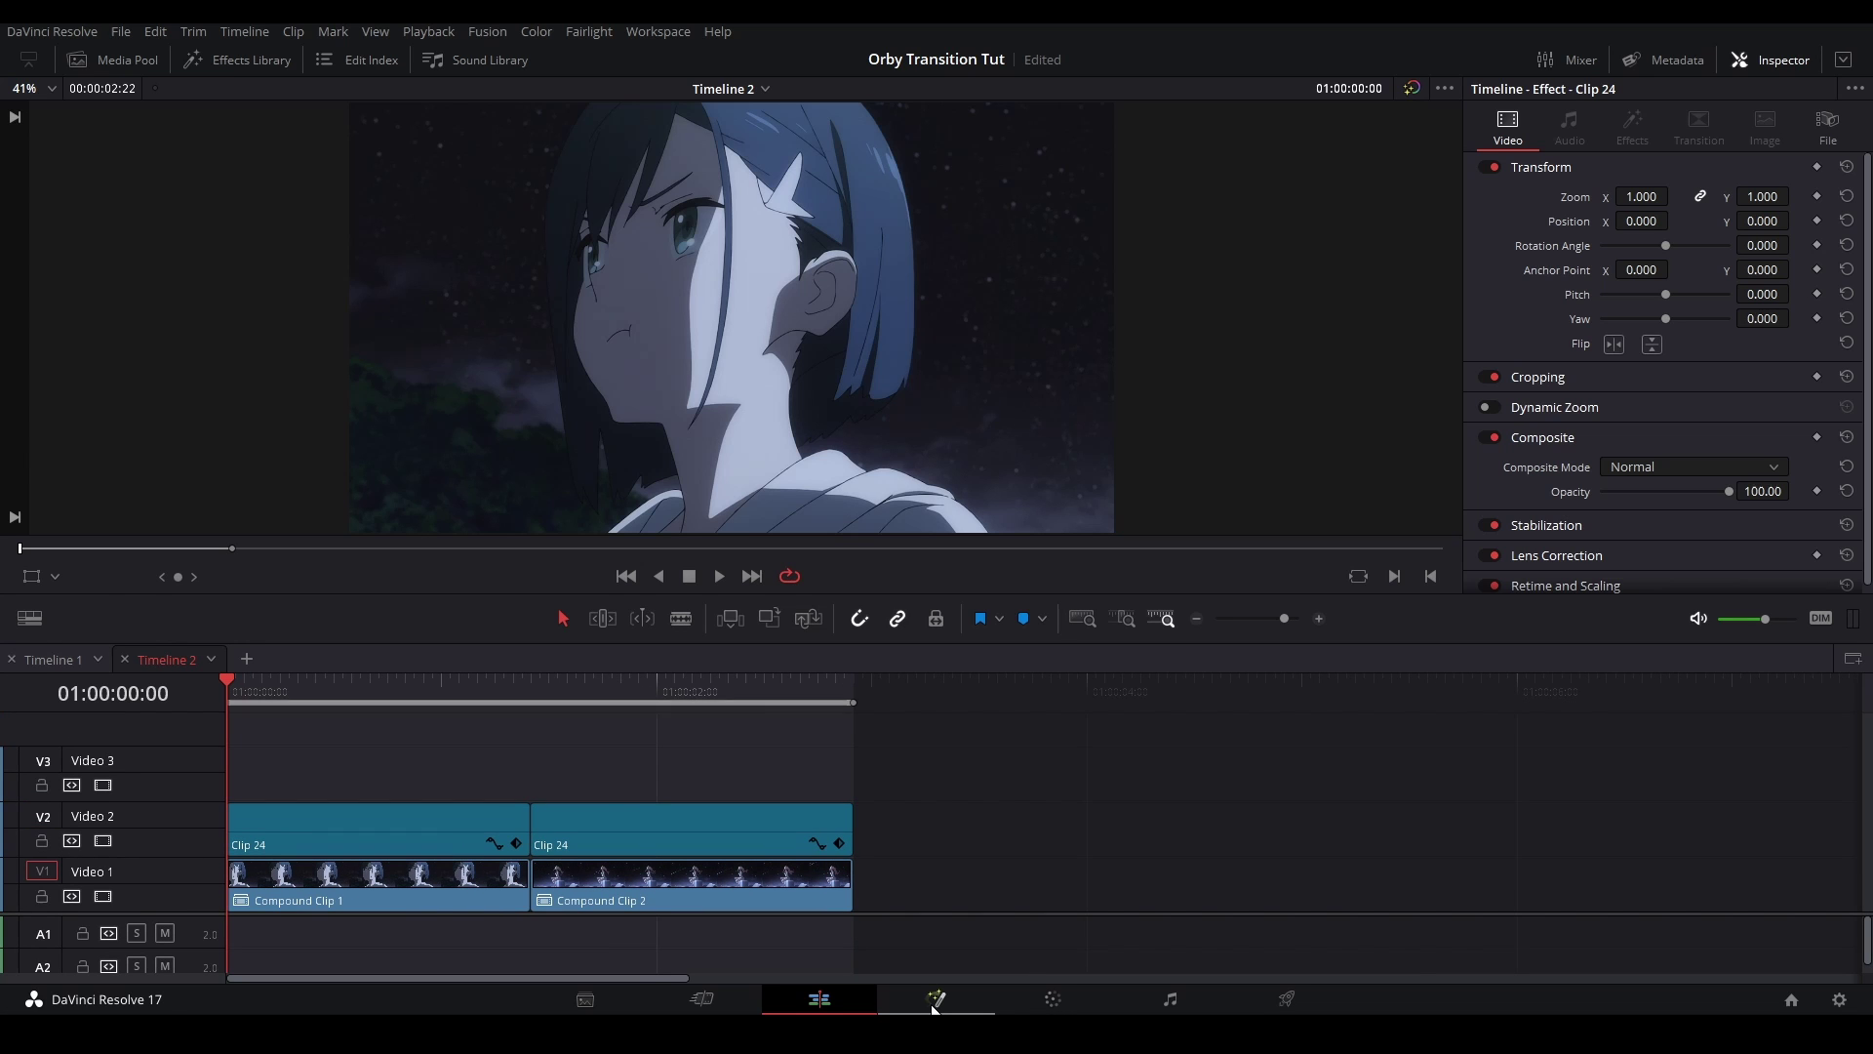
click(933, 1005)
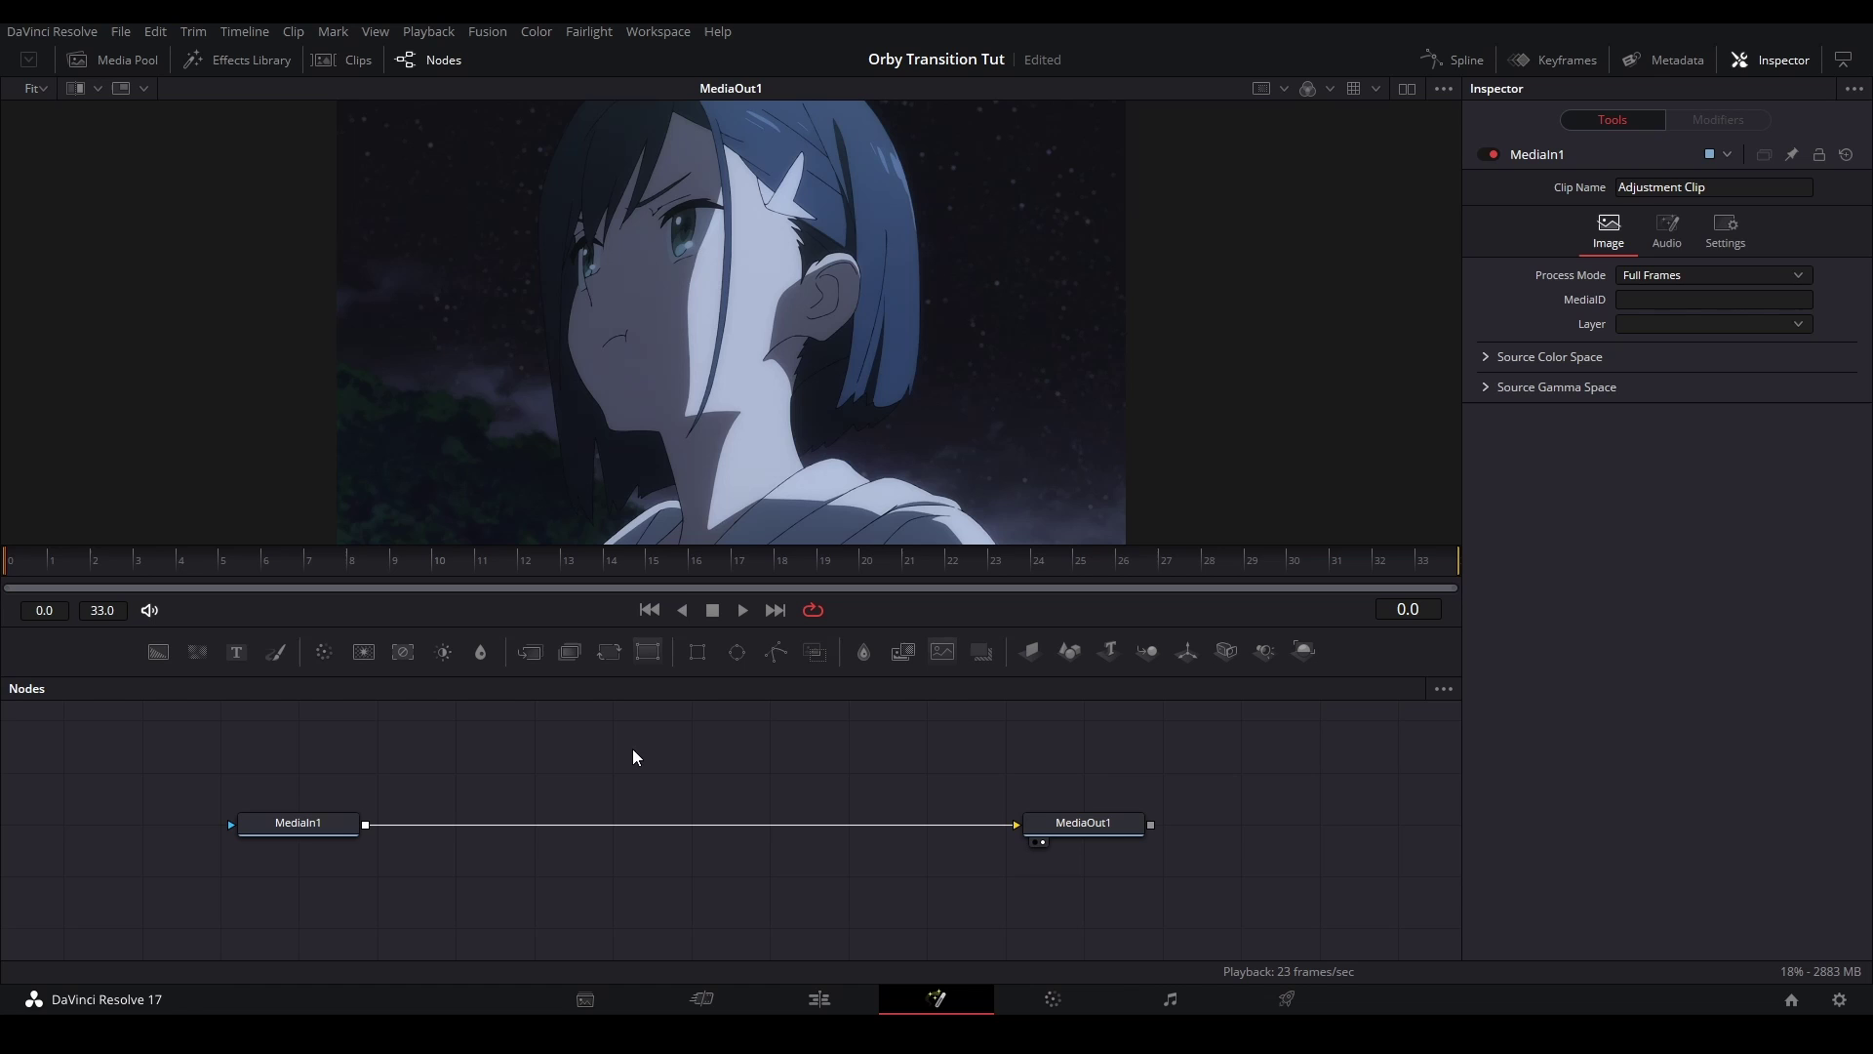
mouse_move(663, 338)
mouse_down()
mouse_move(706, 326)
mouse_move(688, 335)
mouse_up()
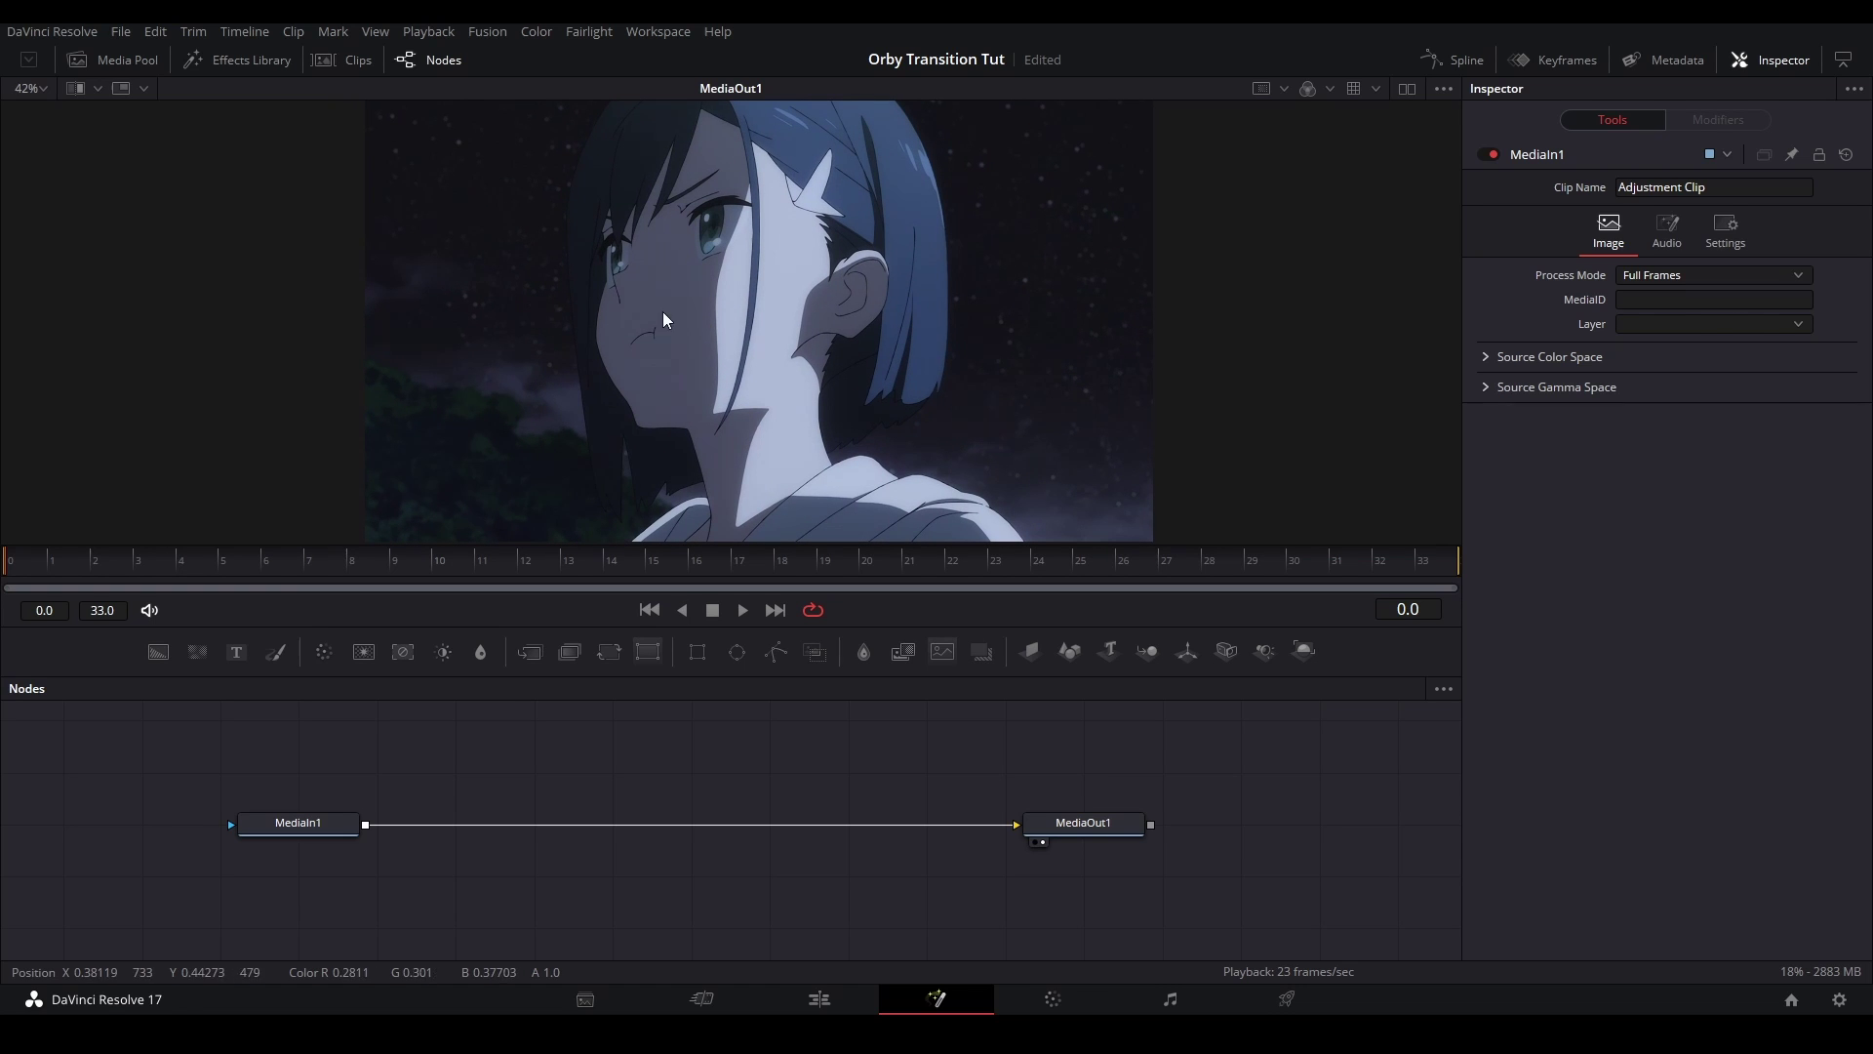
click(342, 818)
click(647, 652)
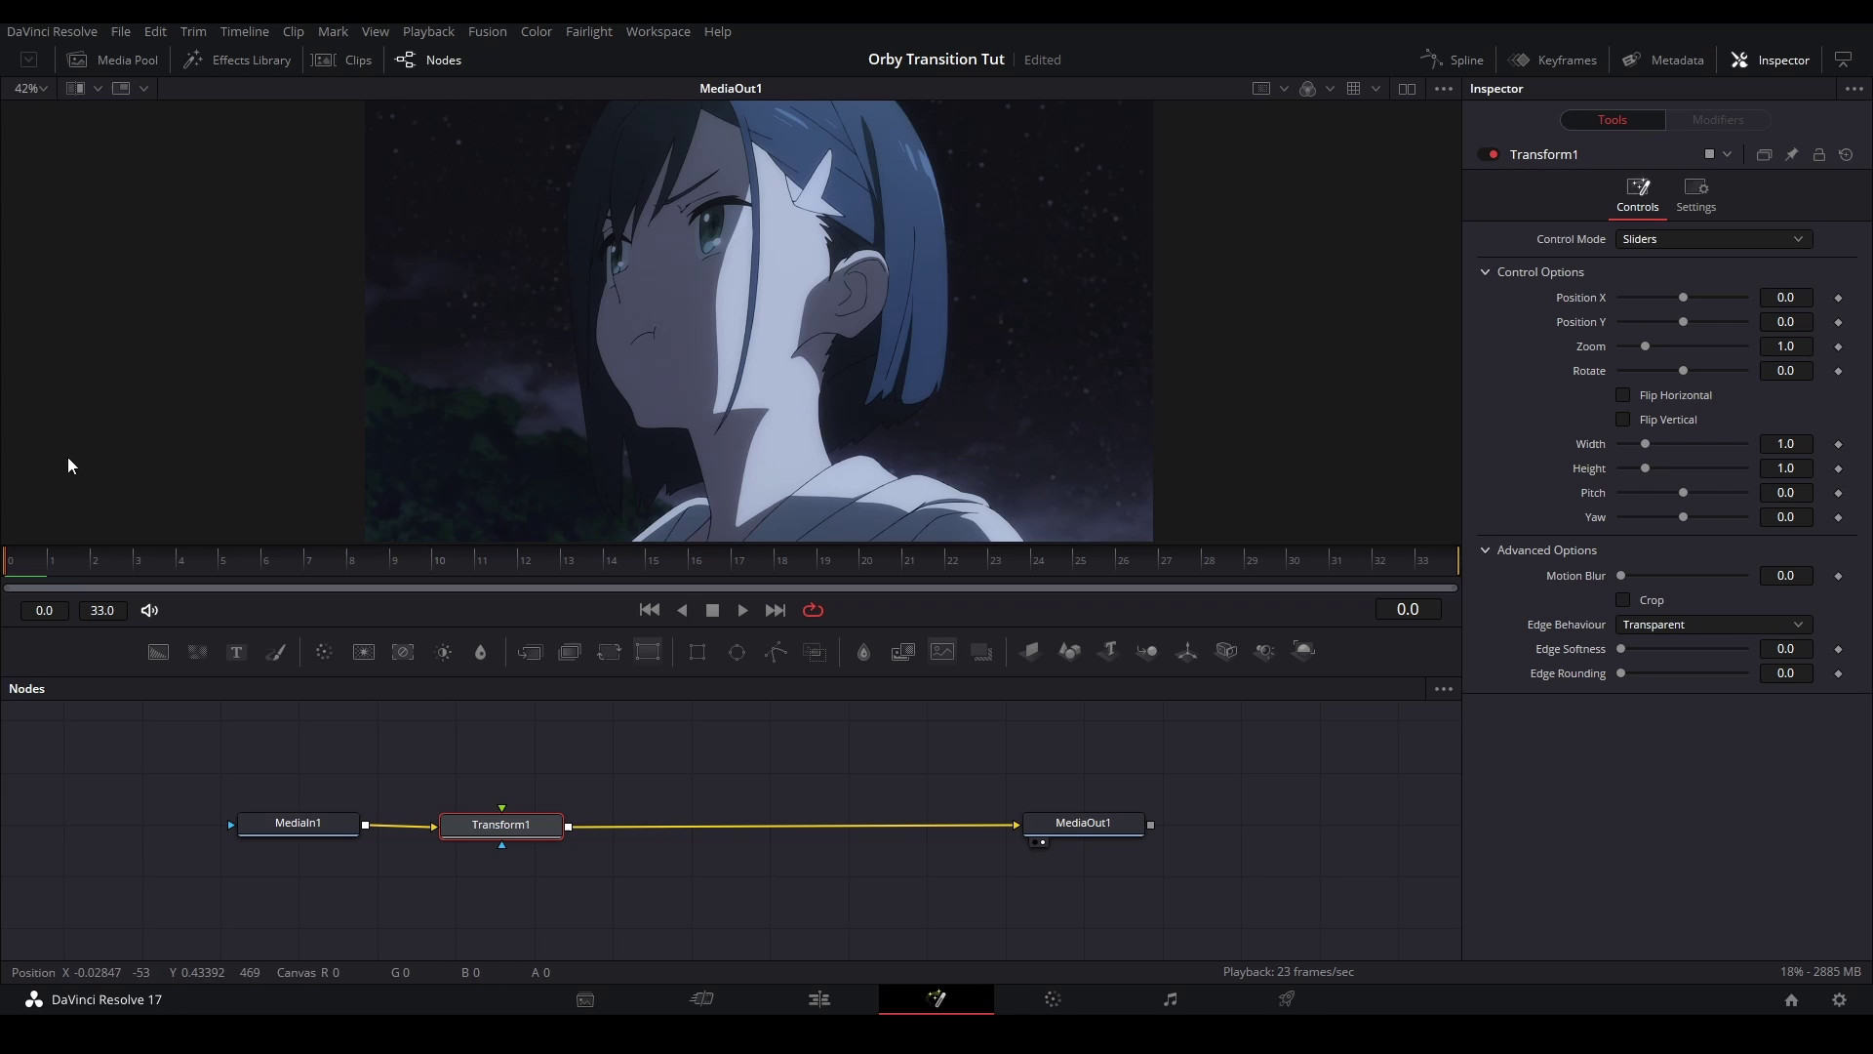
Keyframe the Transform node's Zoom at 1.0 on frames 15 and 0, and at 1.15 on frame 8
drag(571, 560, 656, 562)
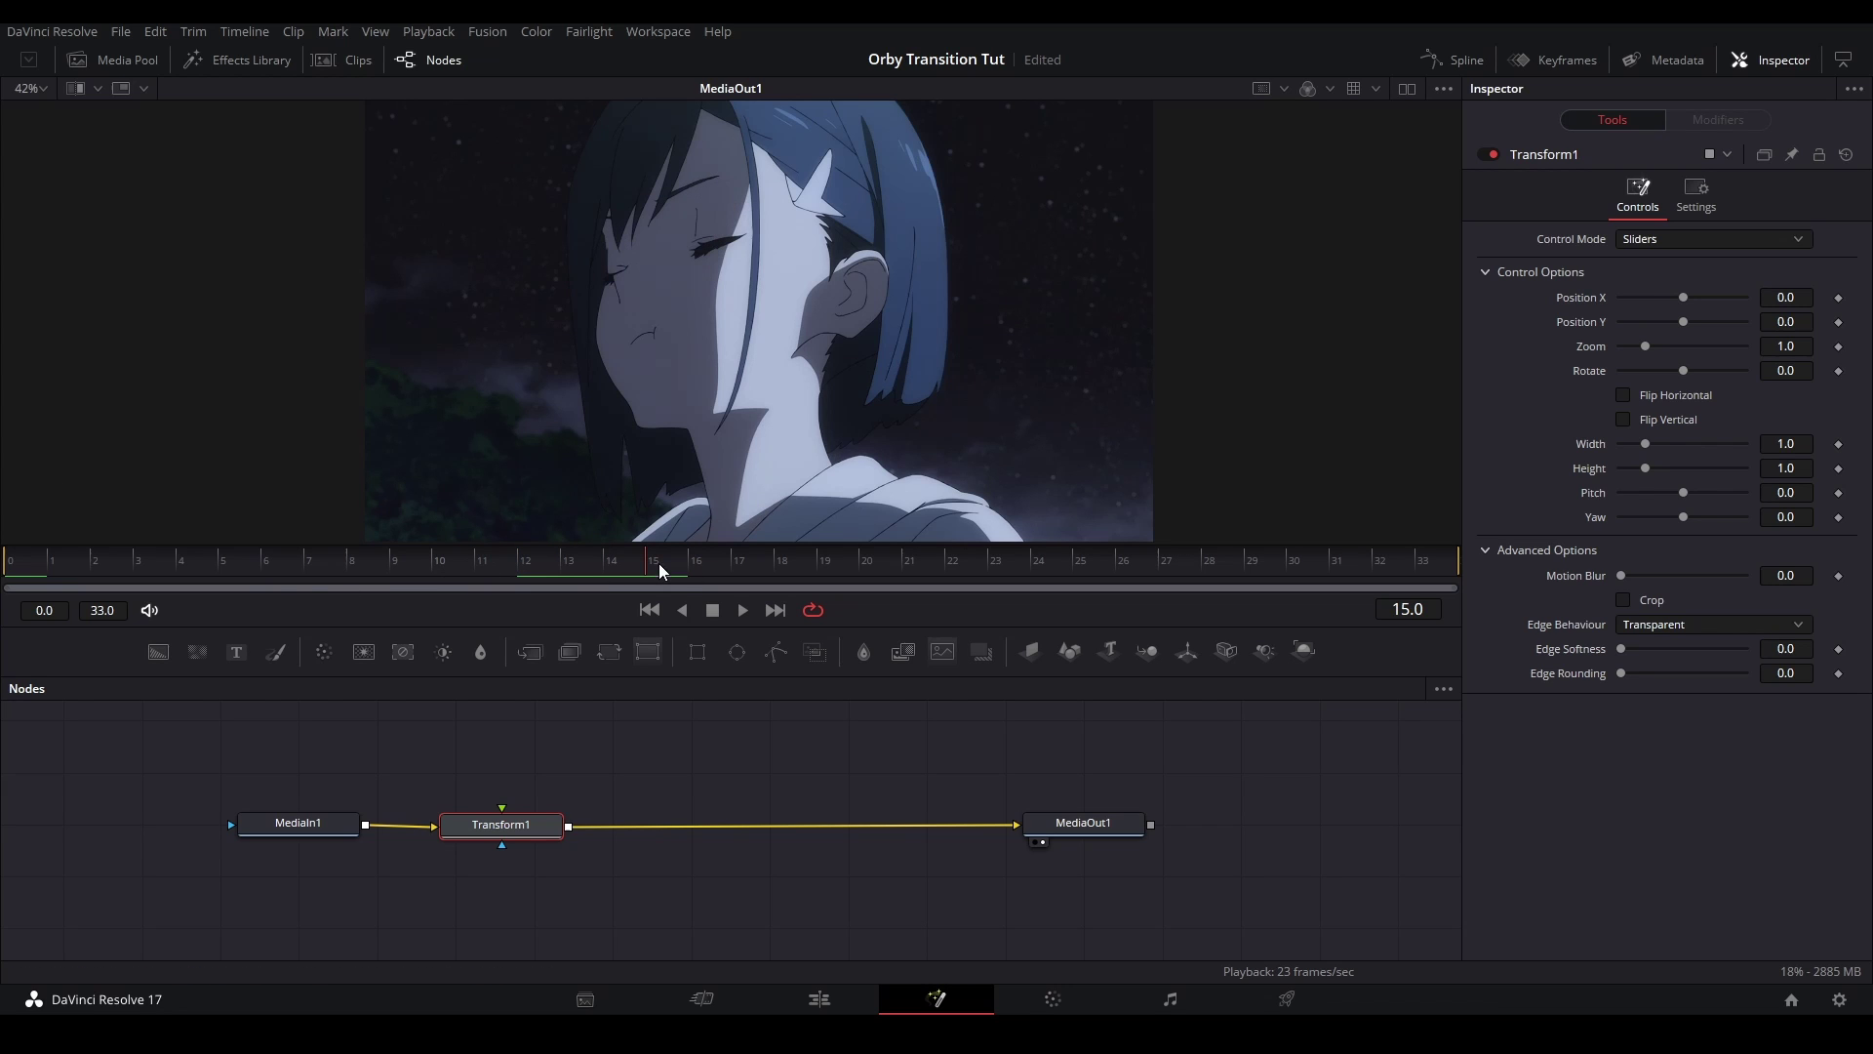
click(1838, 349)
click(14, 562)
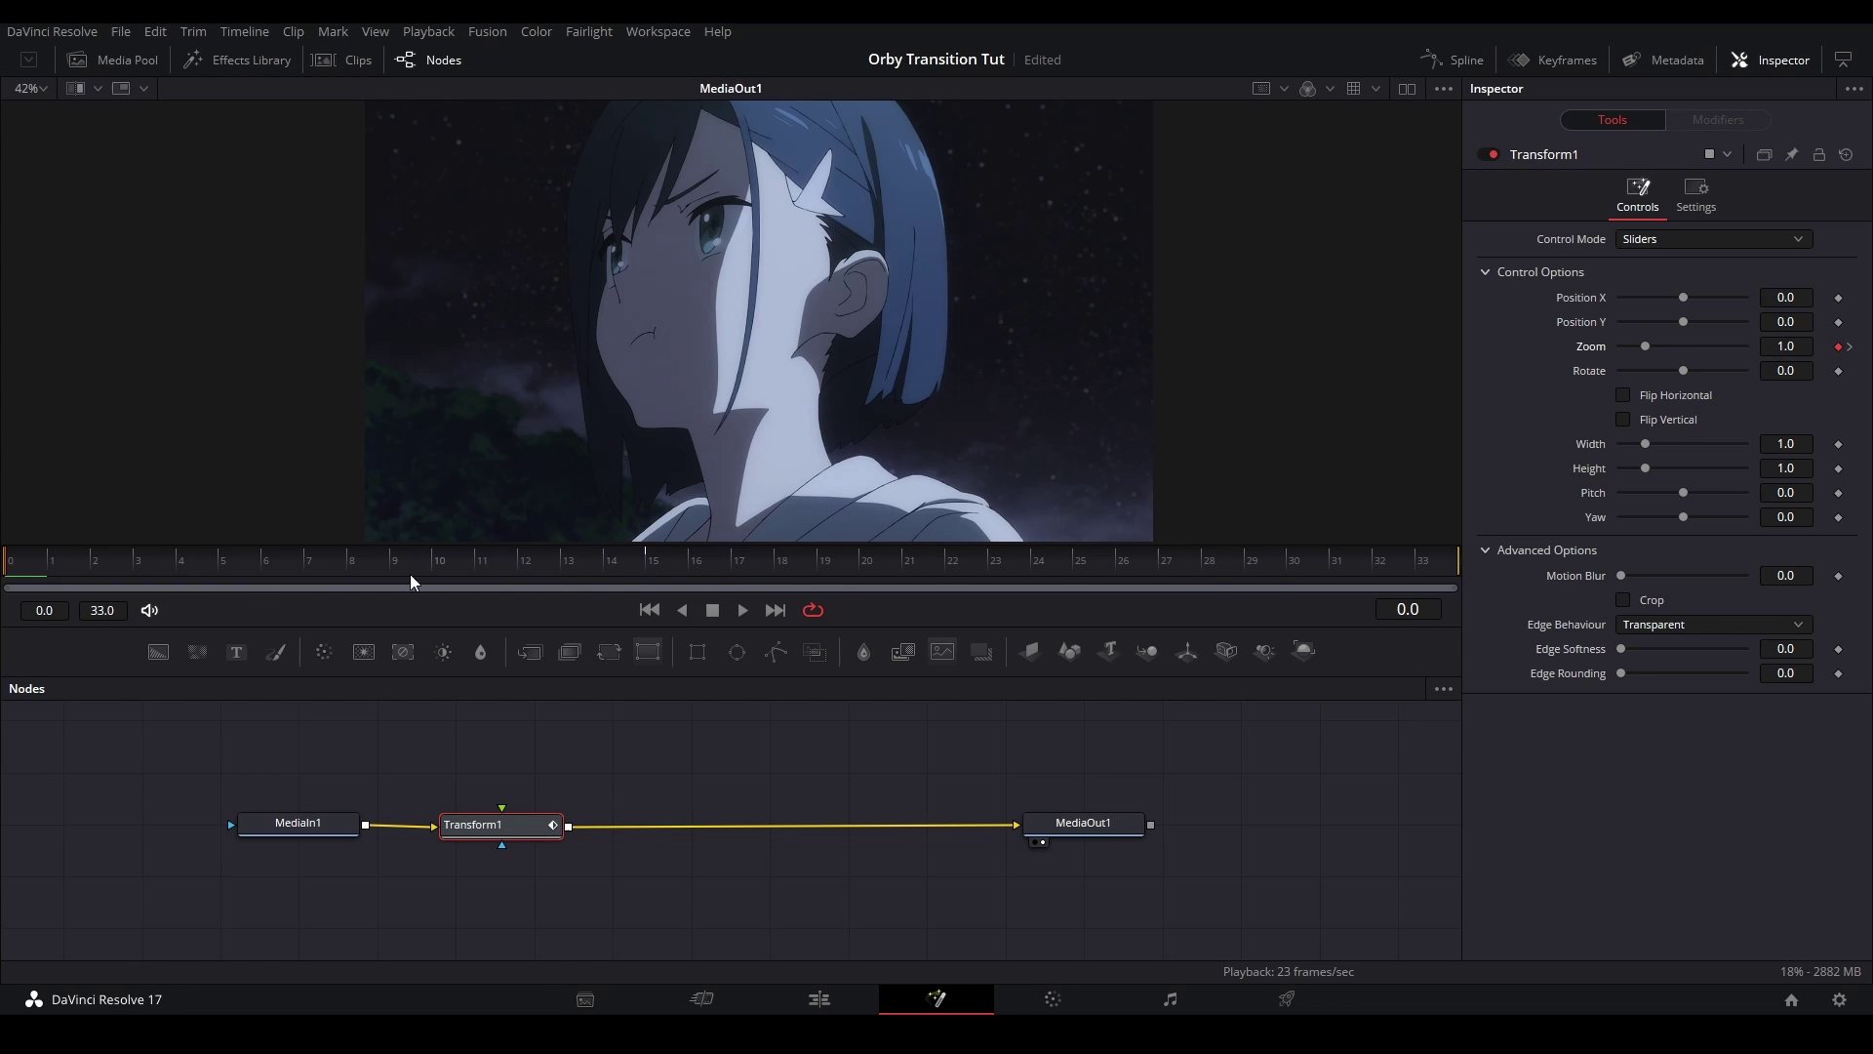
click(351, 557)
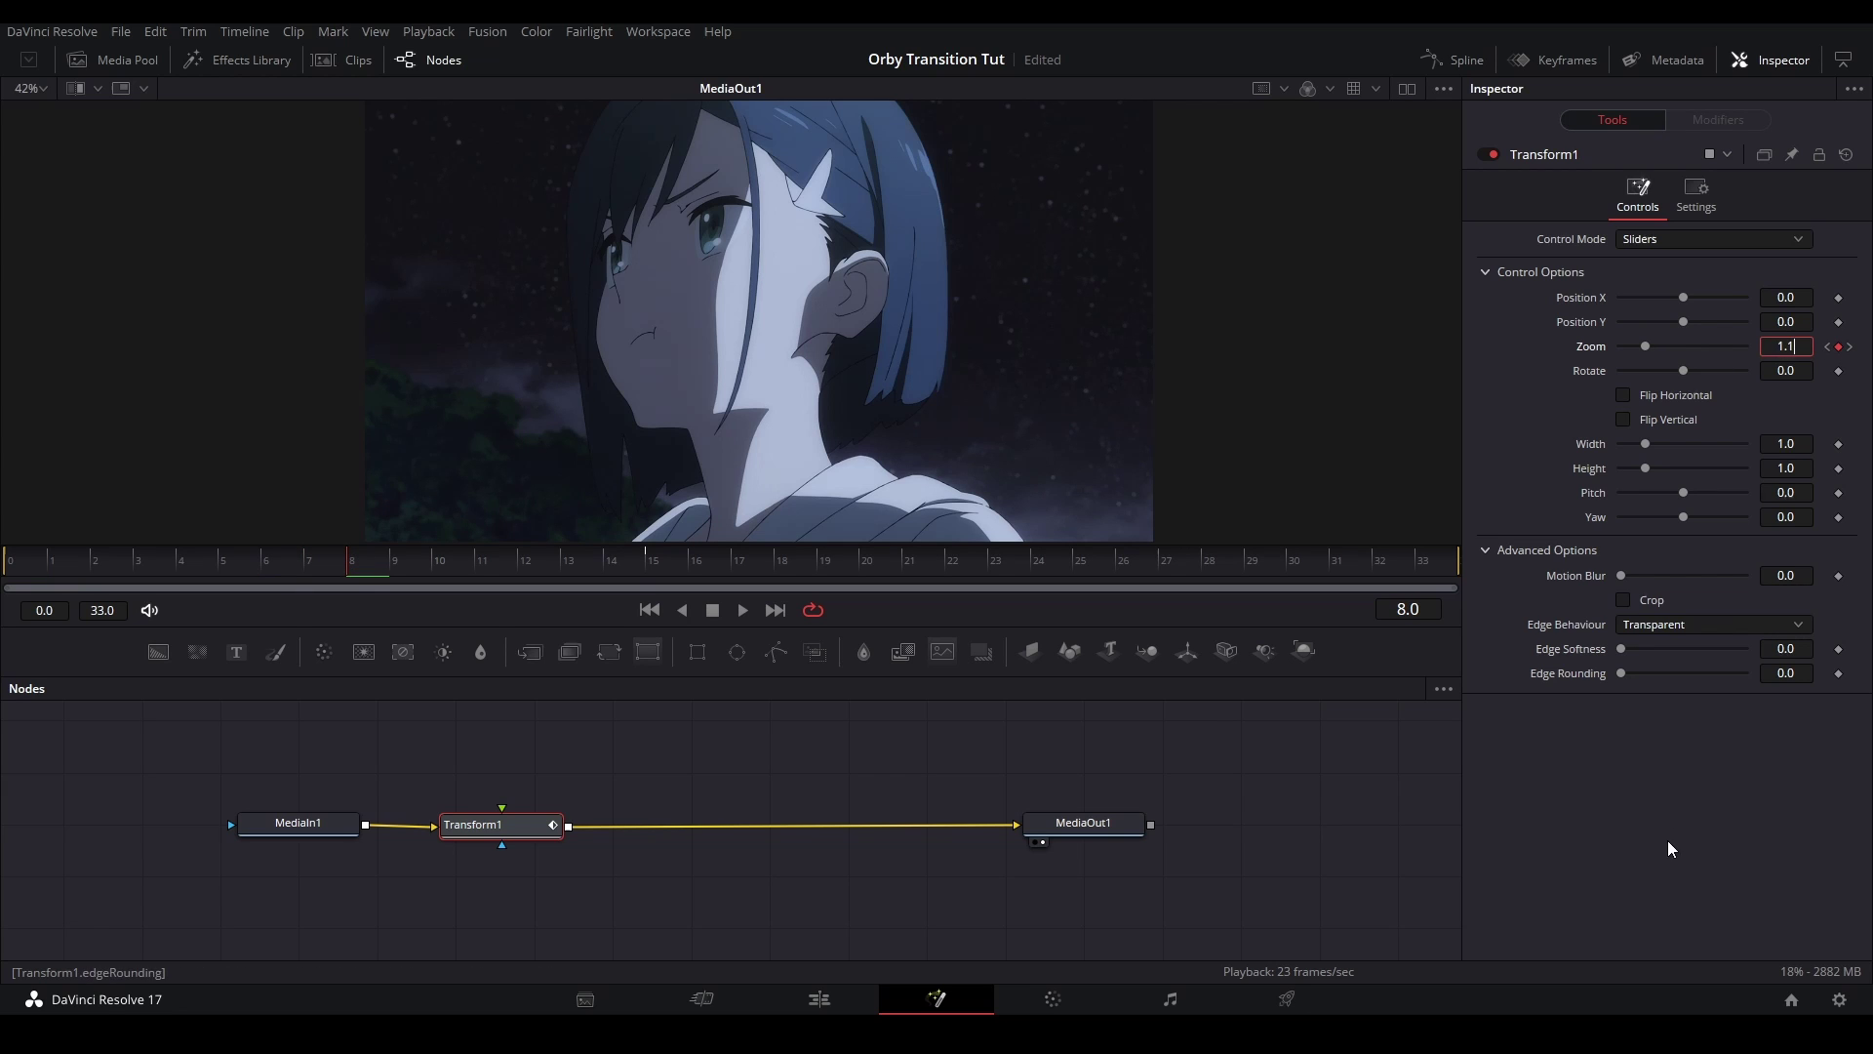
key(Return)
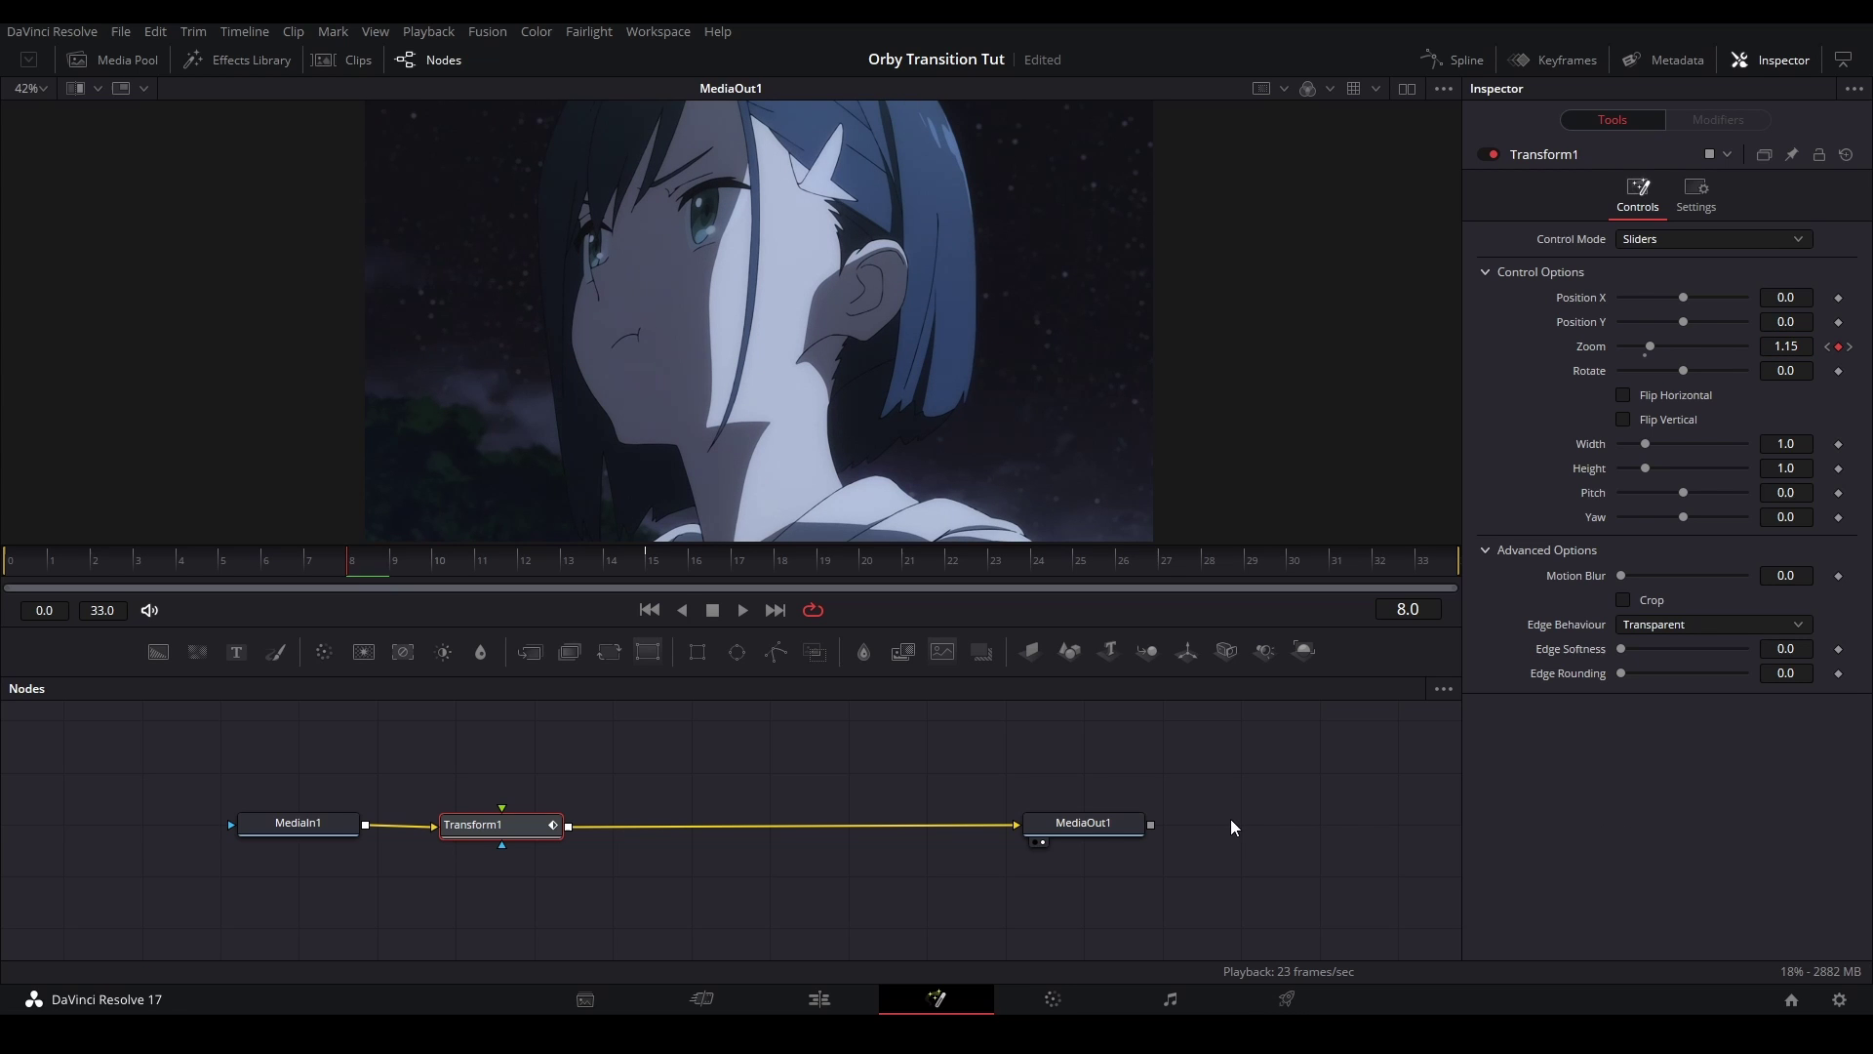
Play back the composition from frame 0 to check the zoom animation
click(1211, 806)
click(12, 568)
key(space)
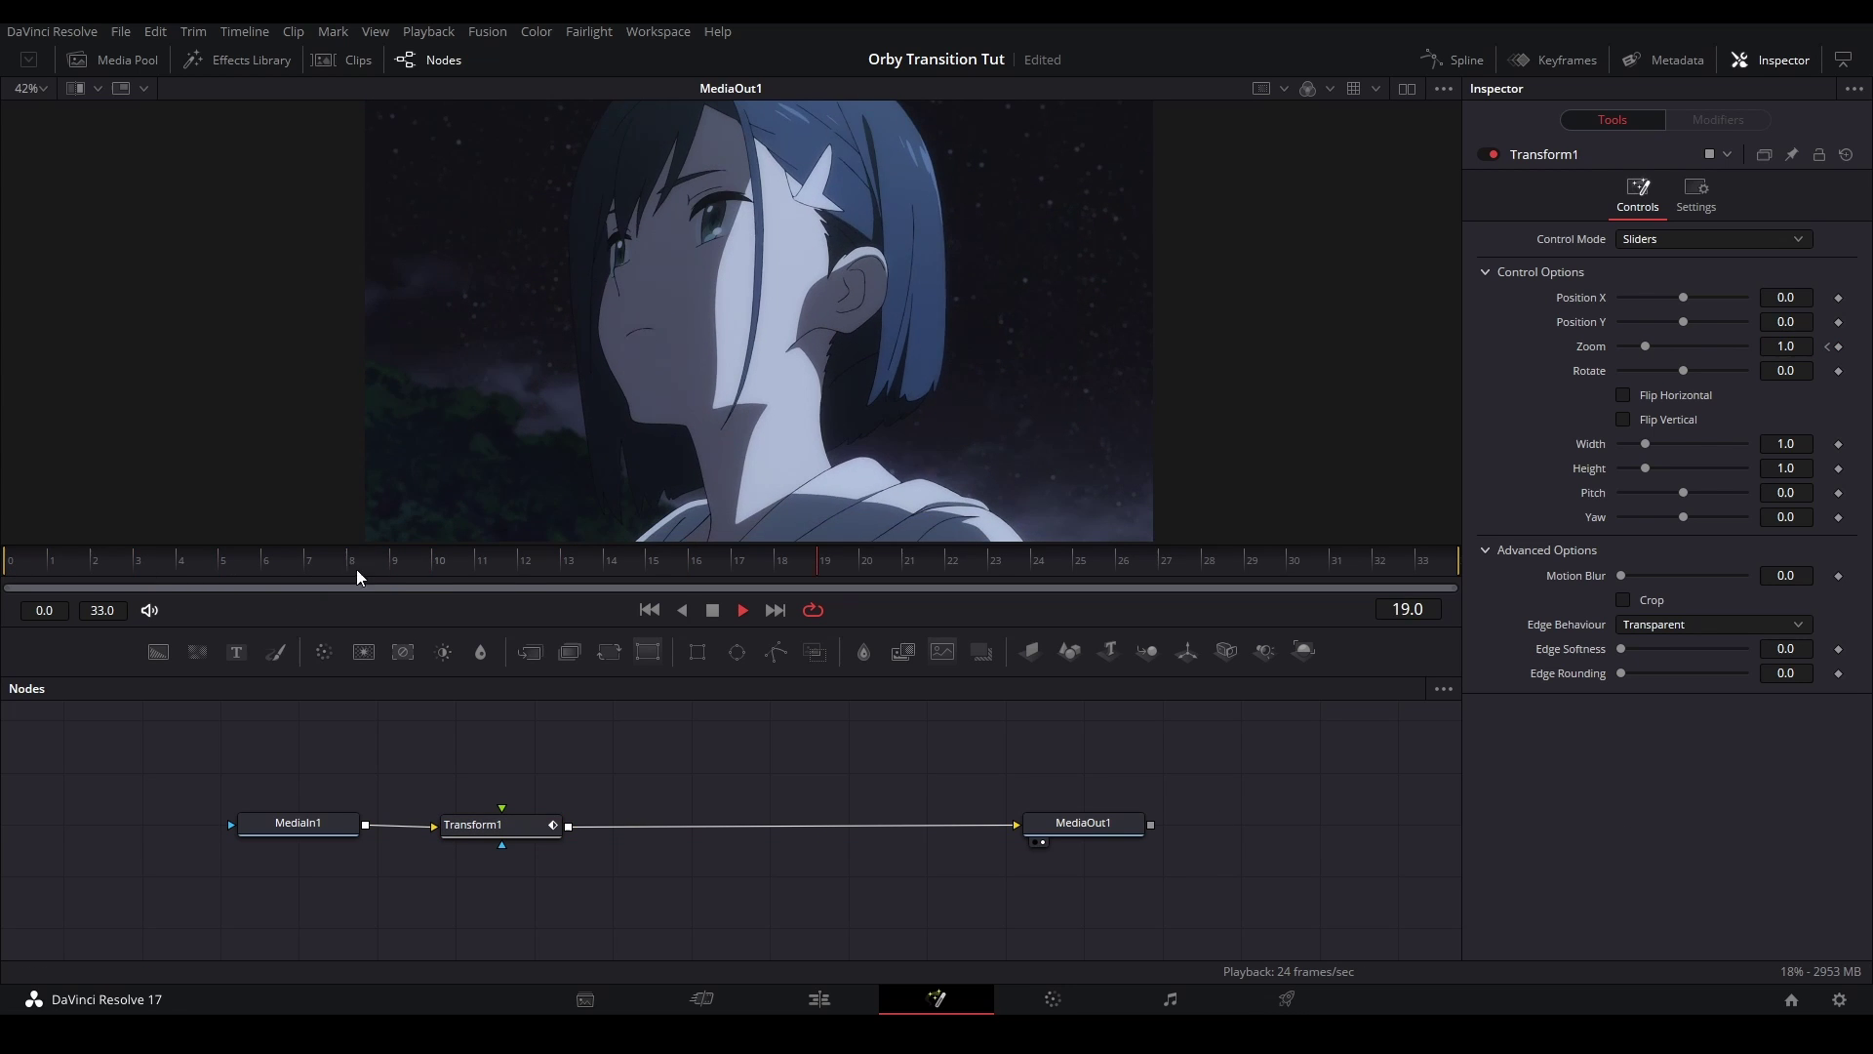
key(space)
Keyframe the Transform node's Zoom at 0.7 on frame 33
click(653, 560)
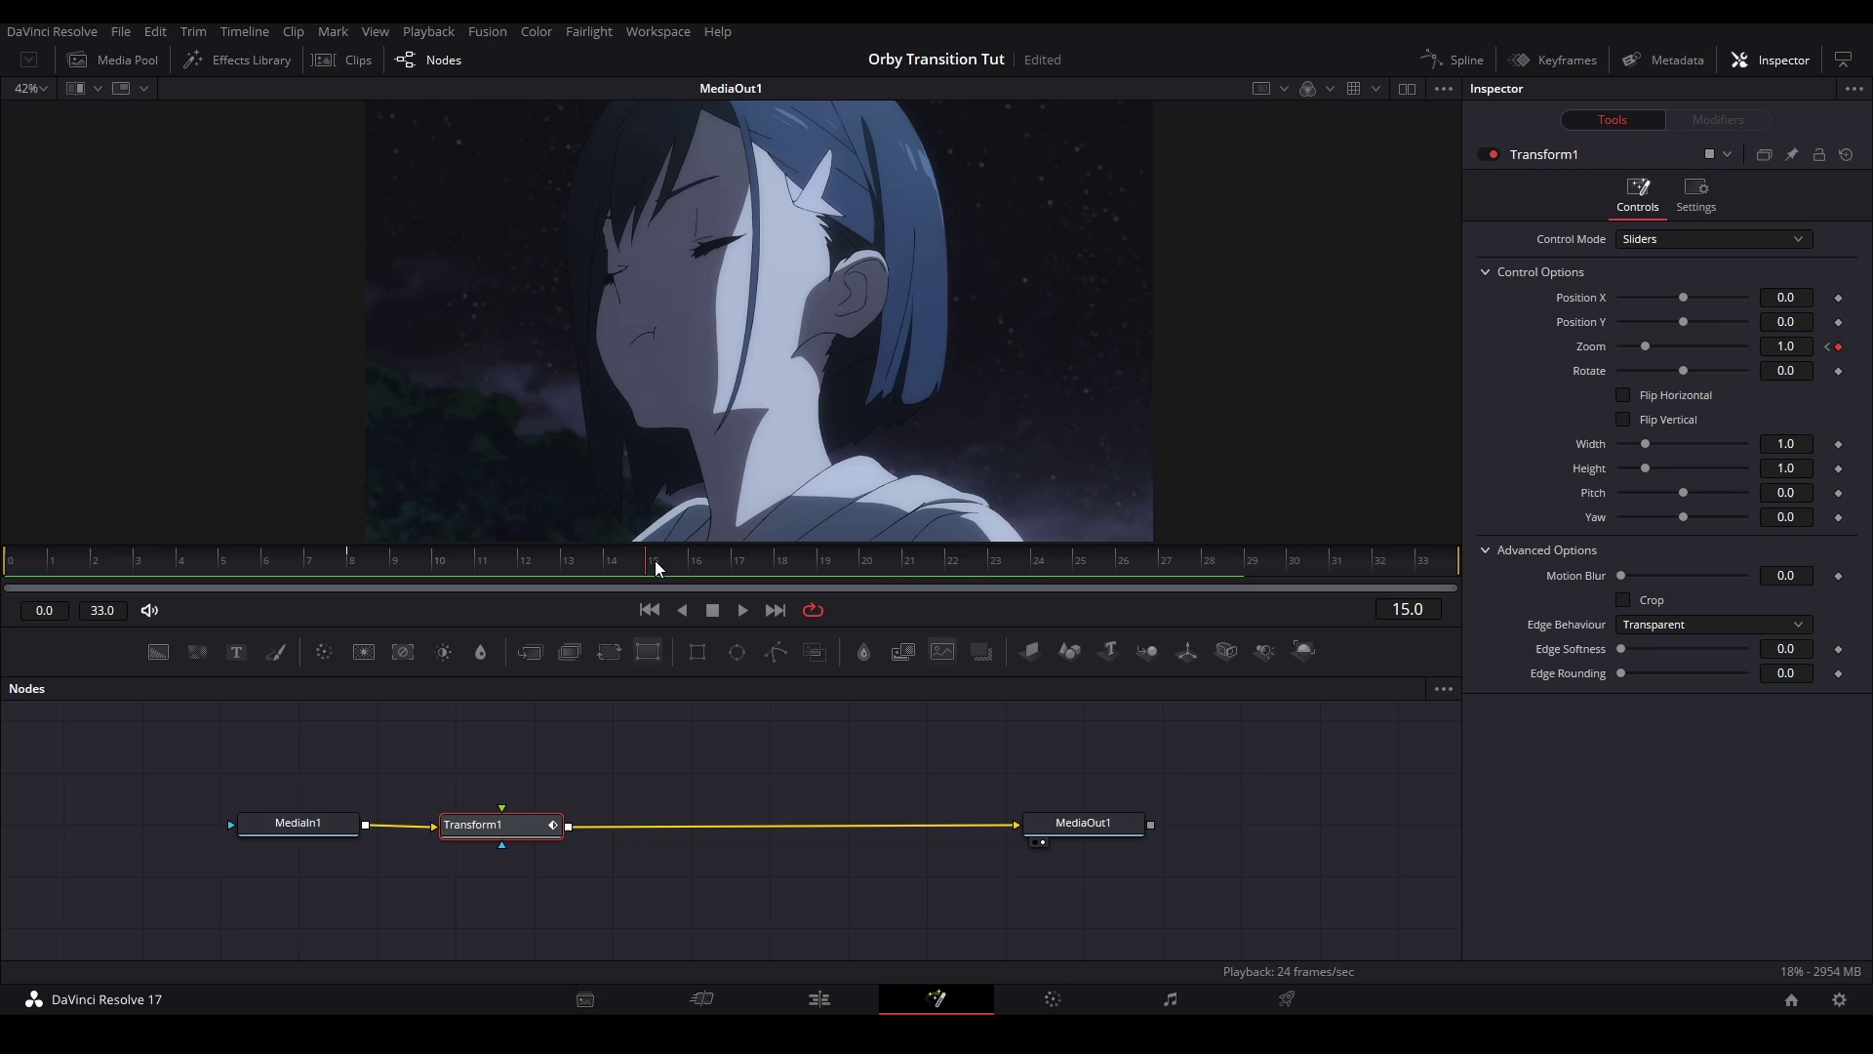
drag(794, 558, 1123, 564)
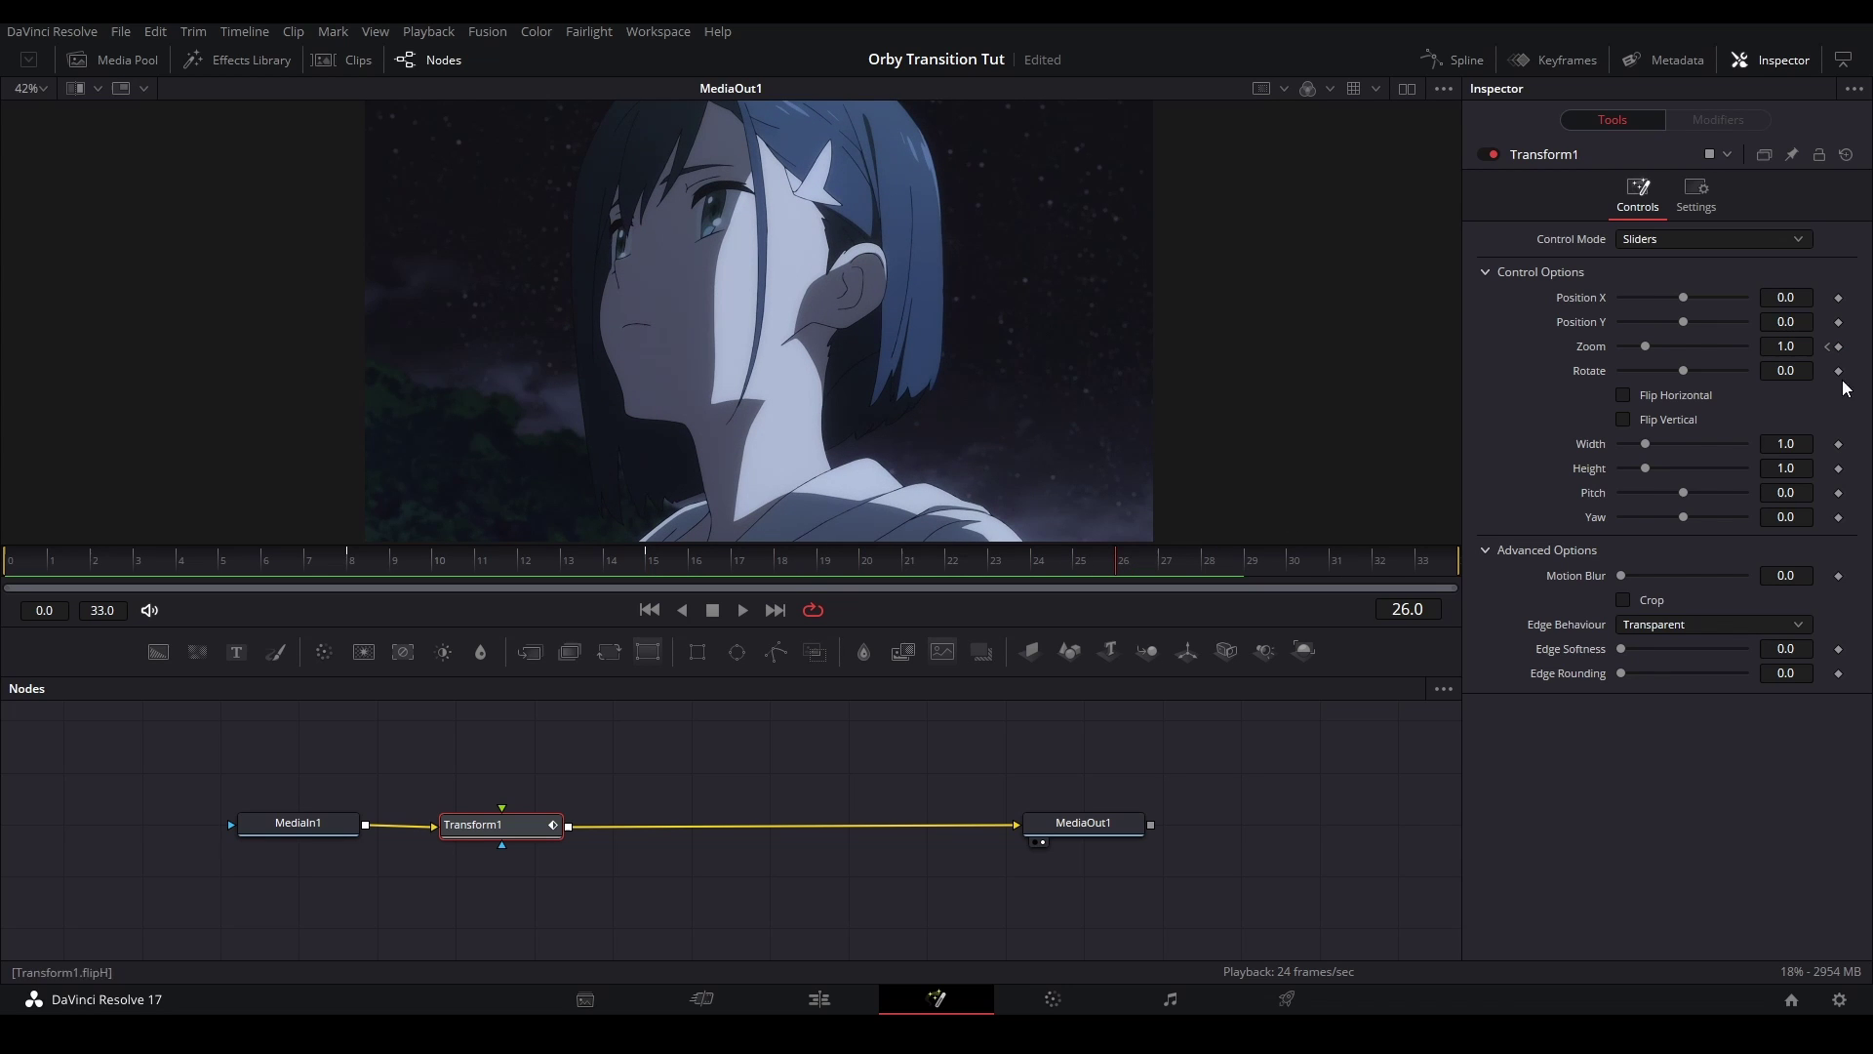
click(1341, 564)
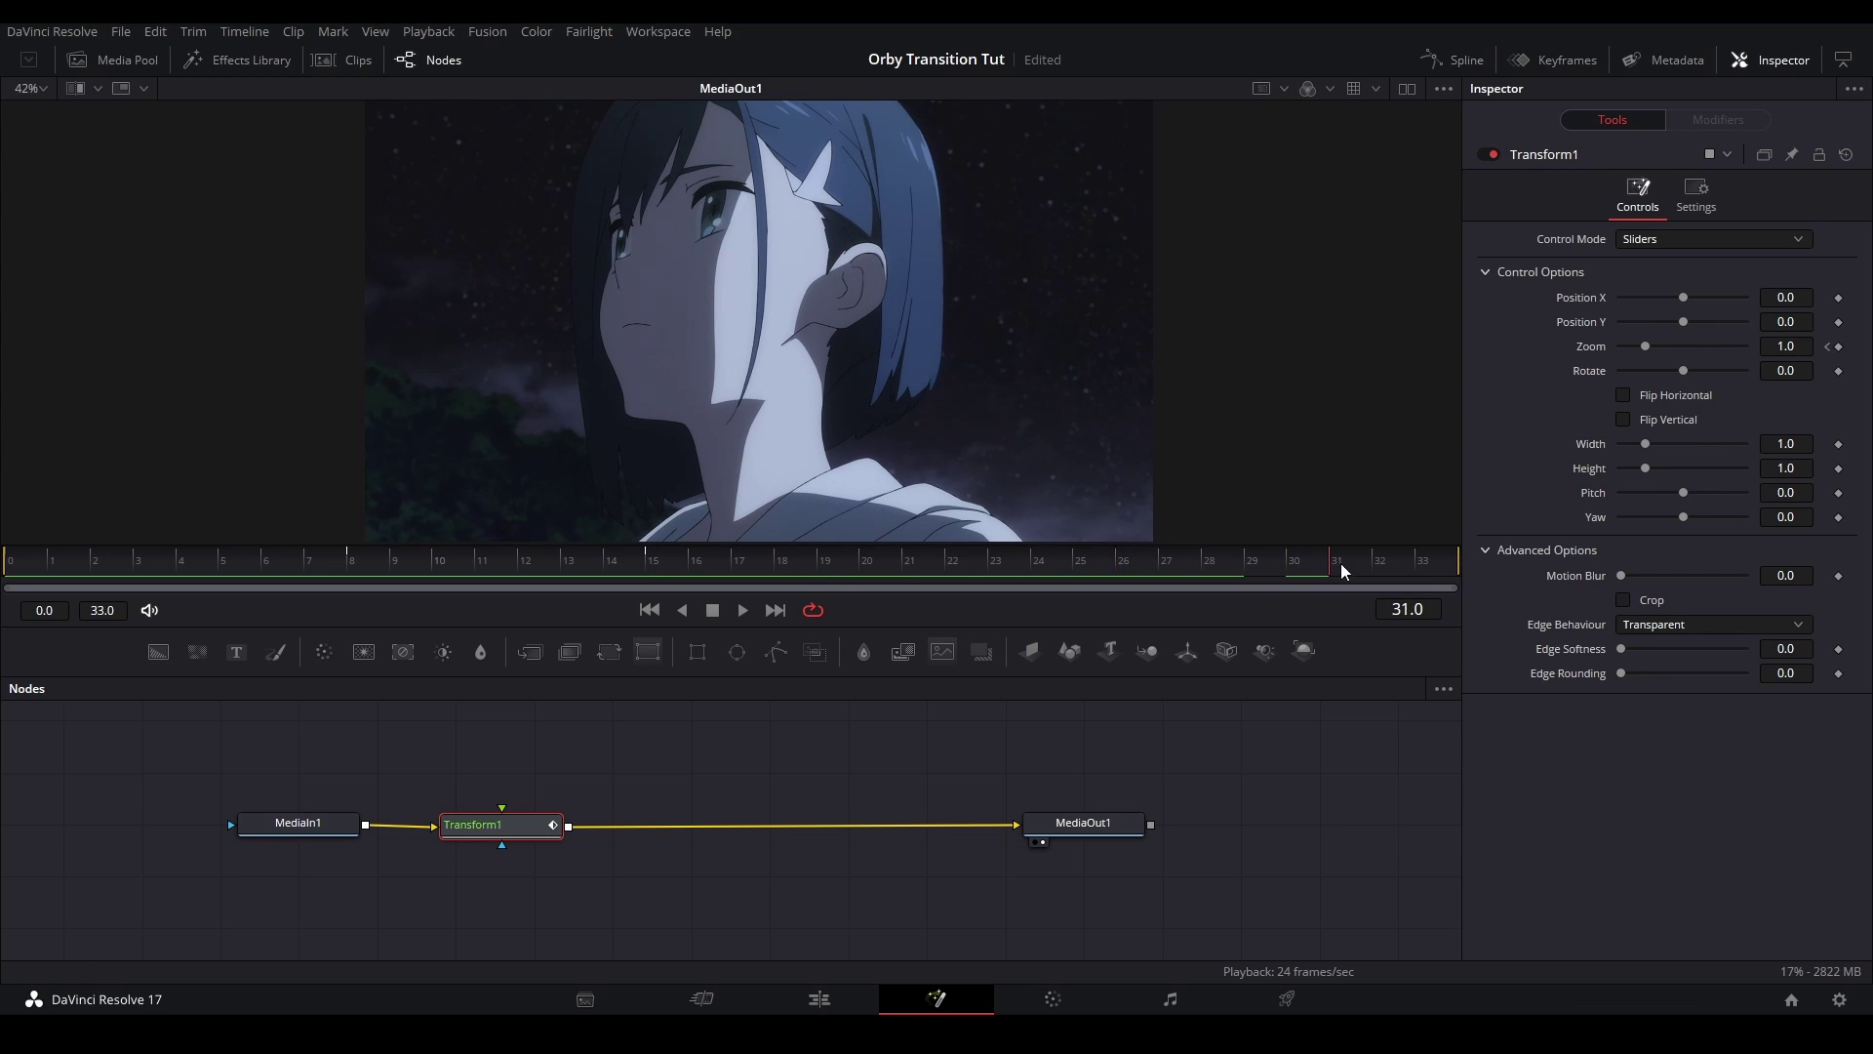
click(1839, 348)
double_click(1801, 349)
text(0.75)
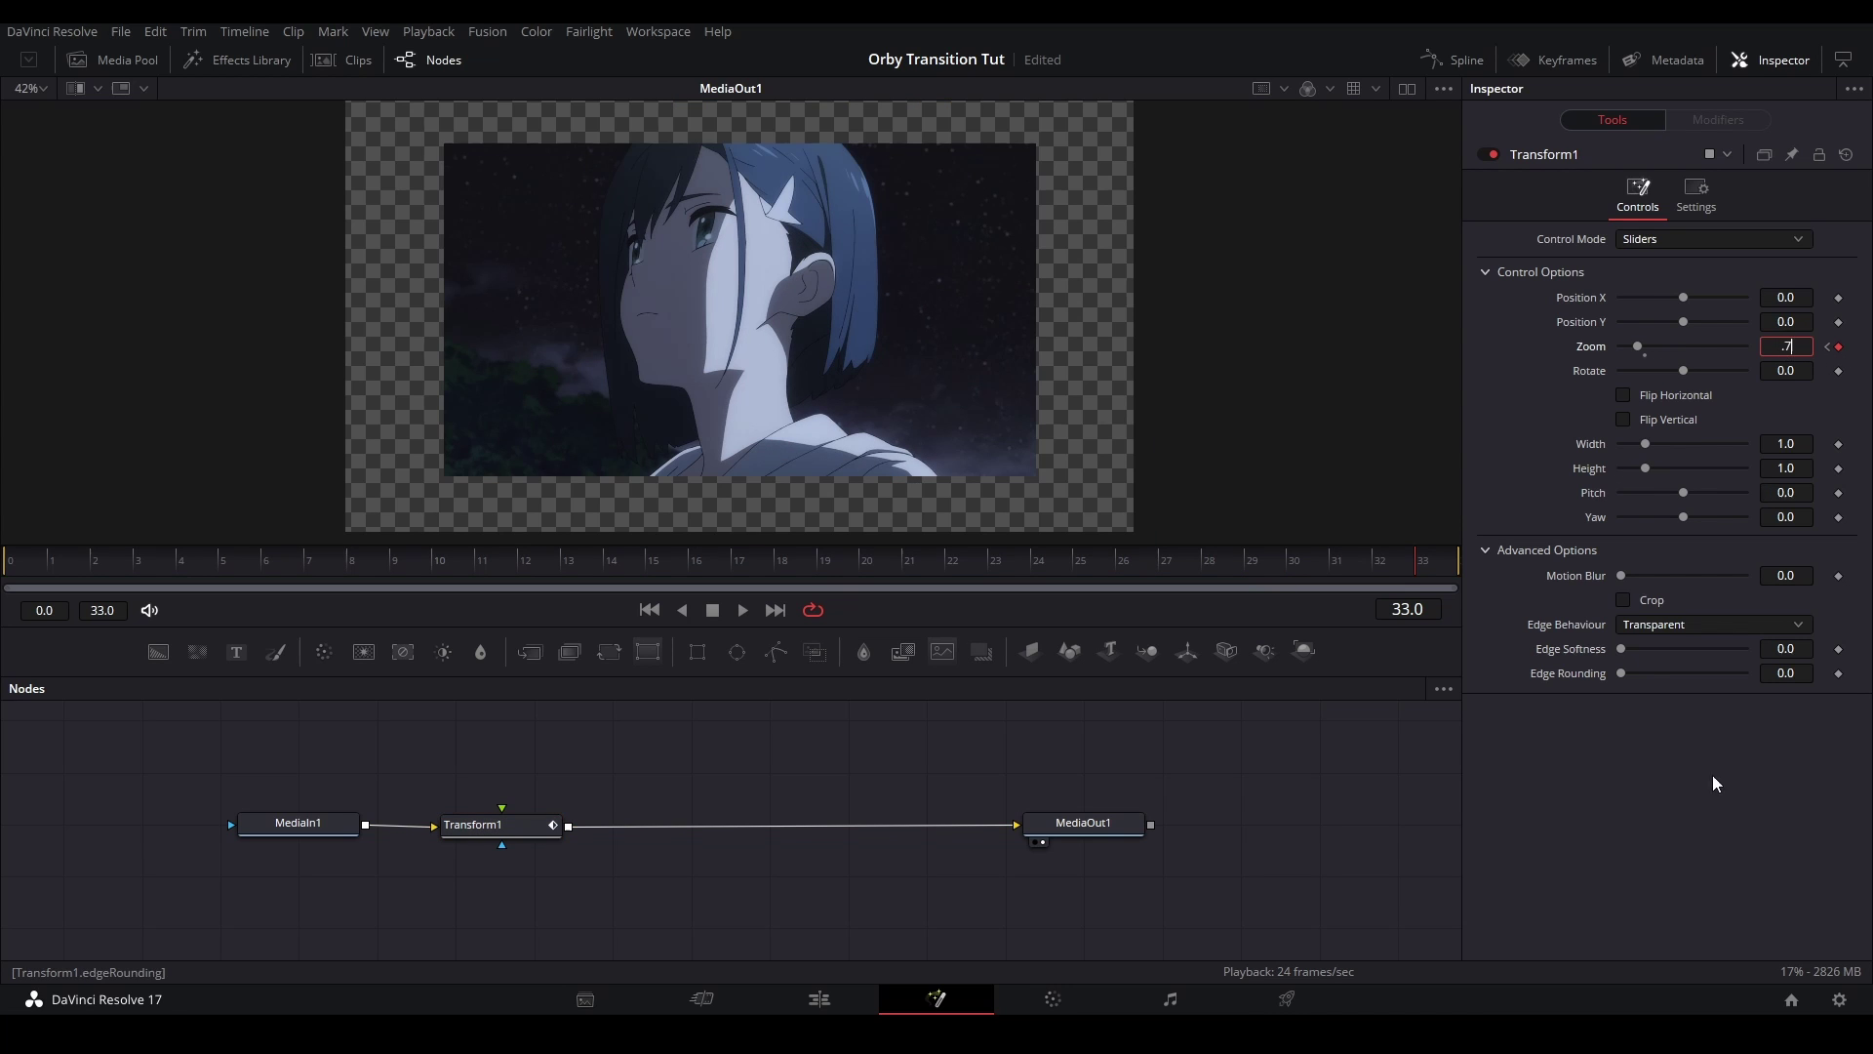
key(Return)
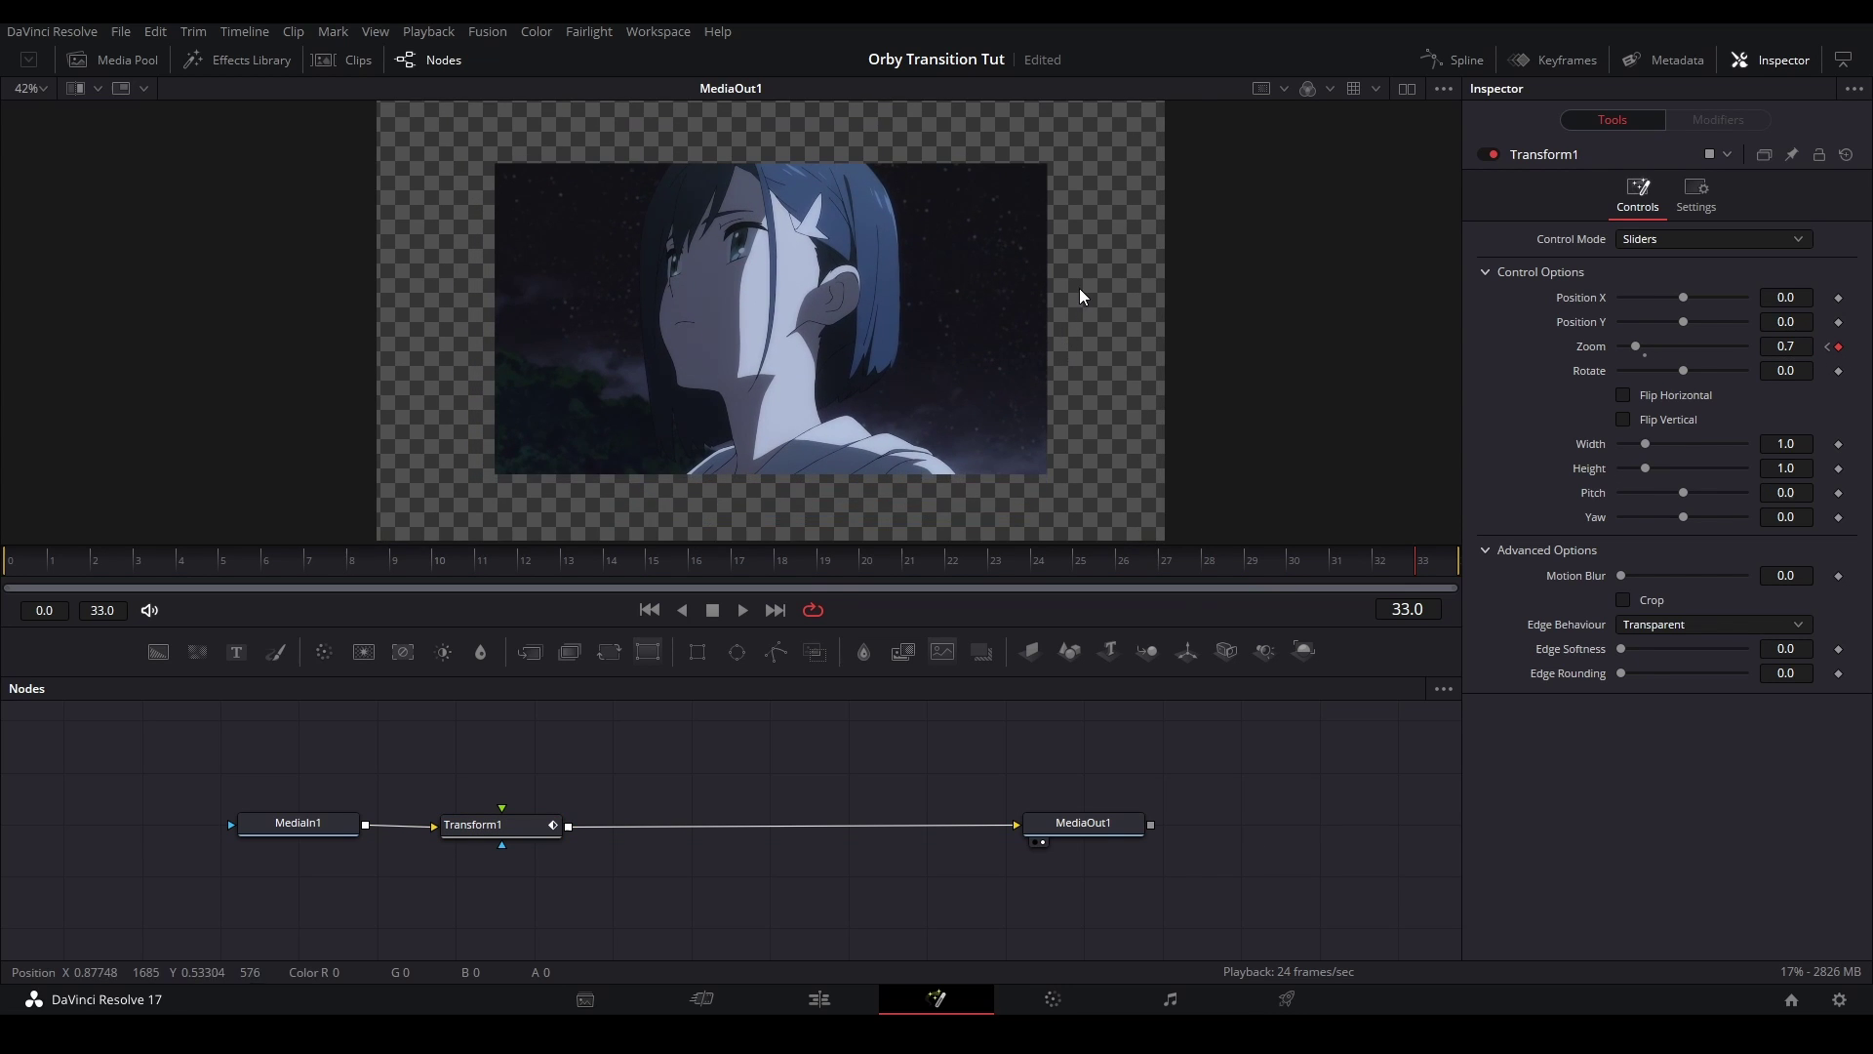
Play back the composition to check the zoom-out, then reselect the Transform node
key(space)
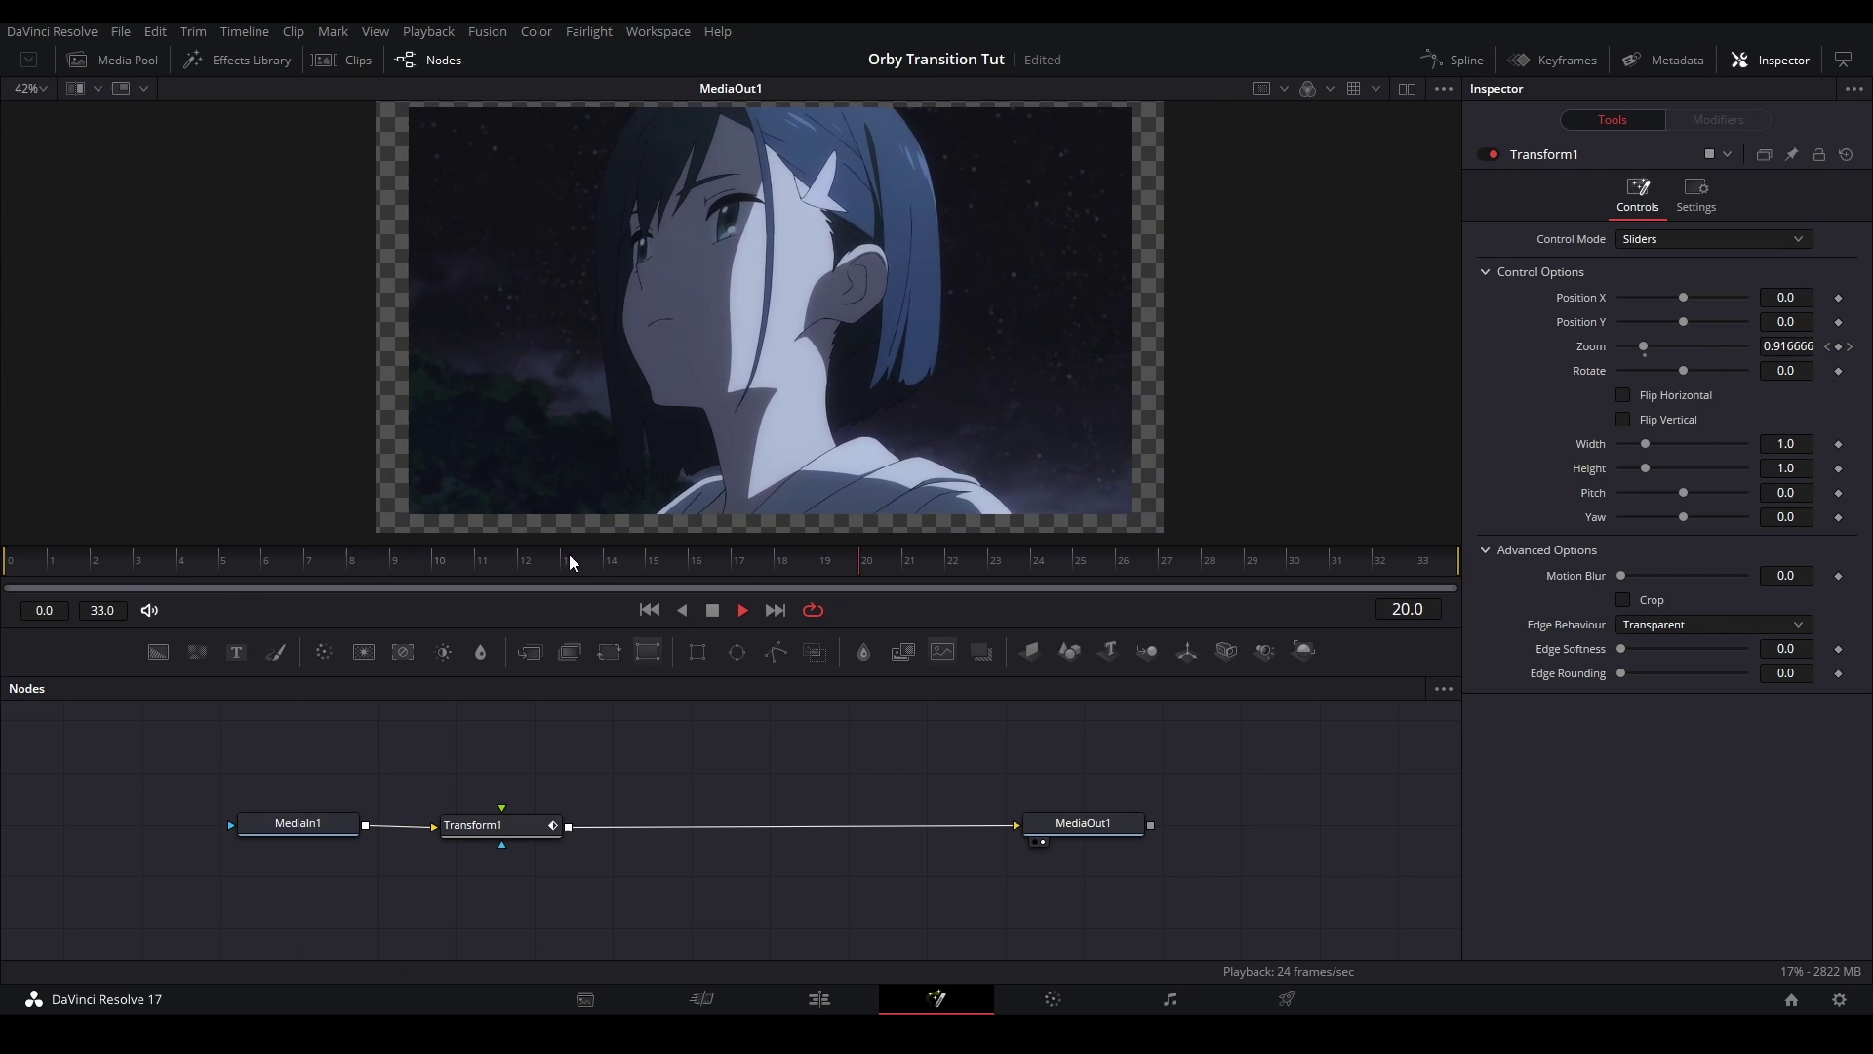
key(space)
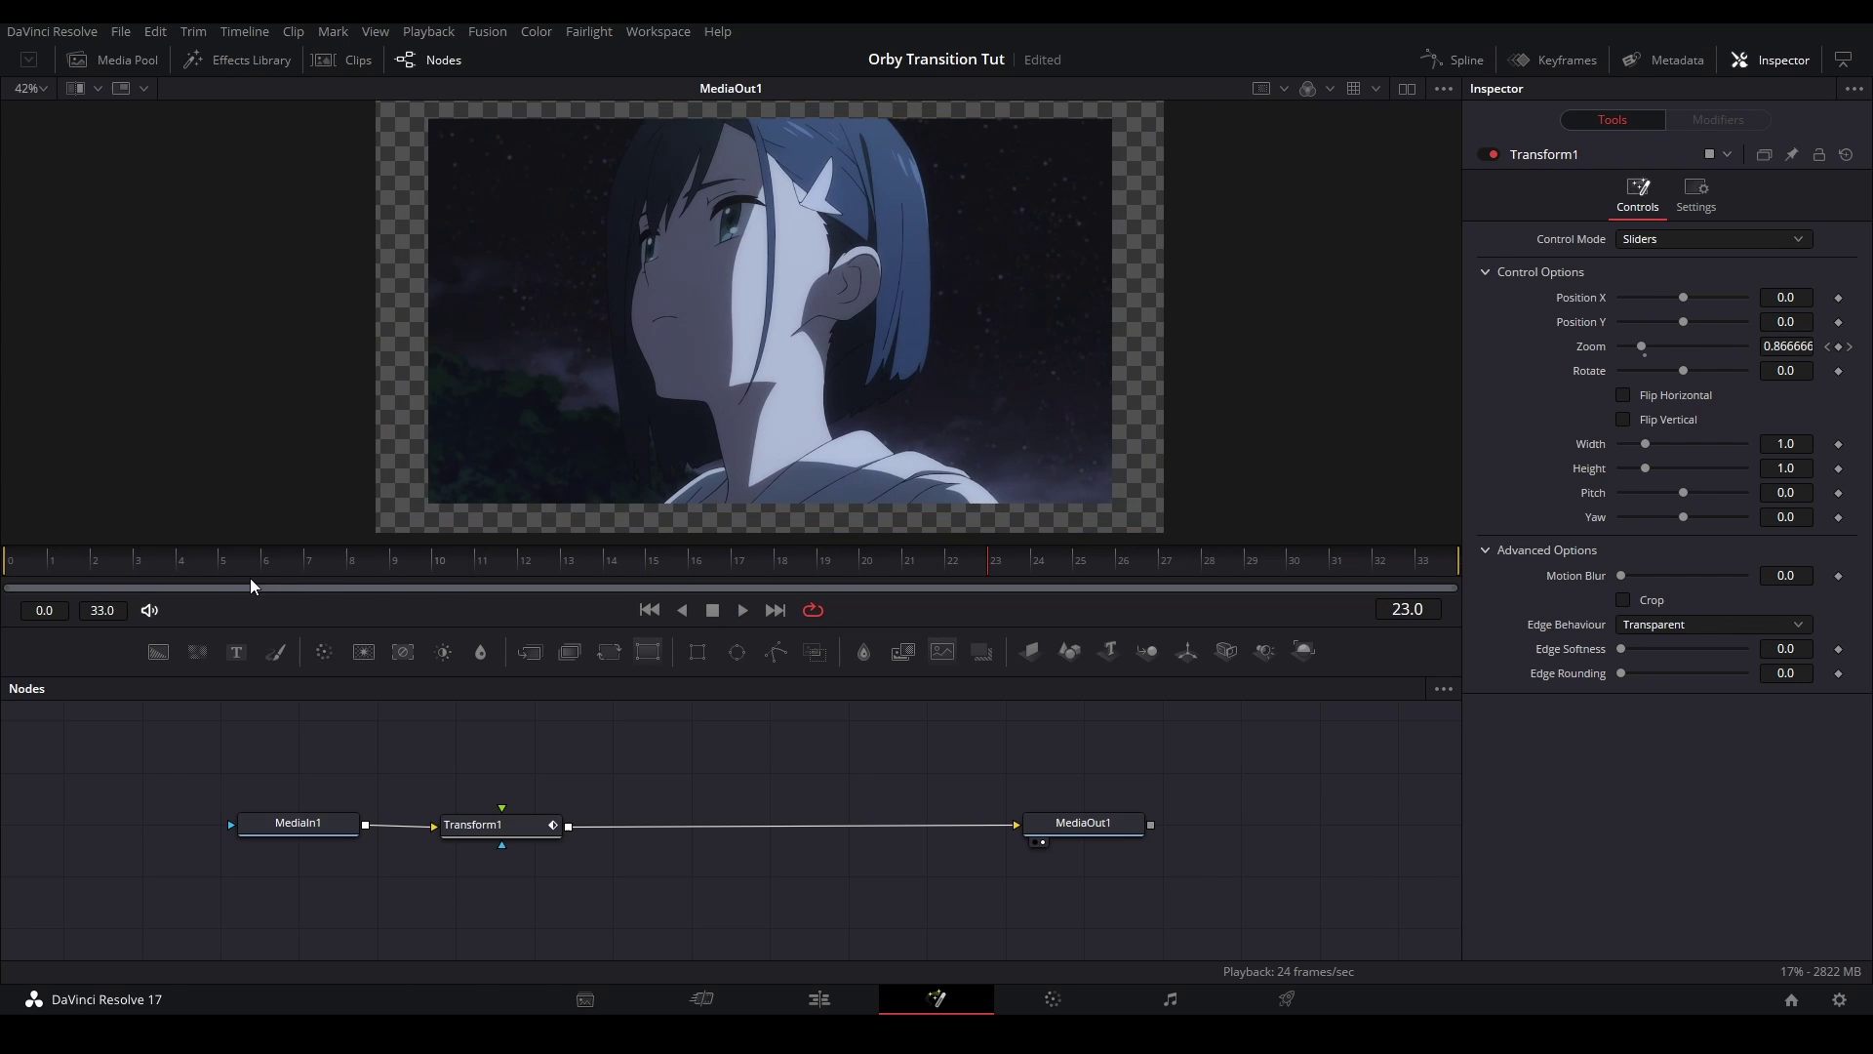
click(134, 574)
click(504, 825)
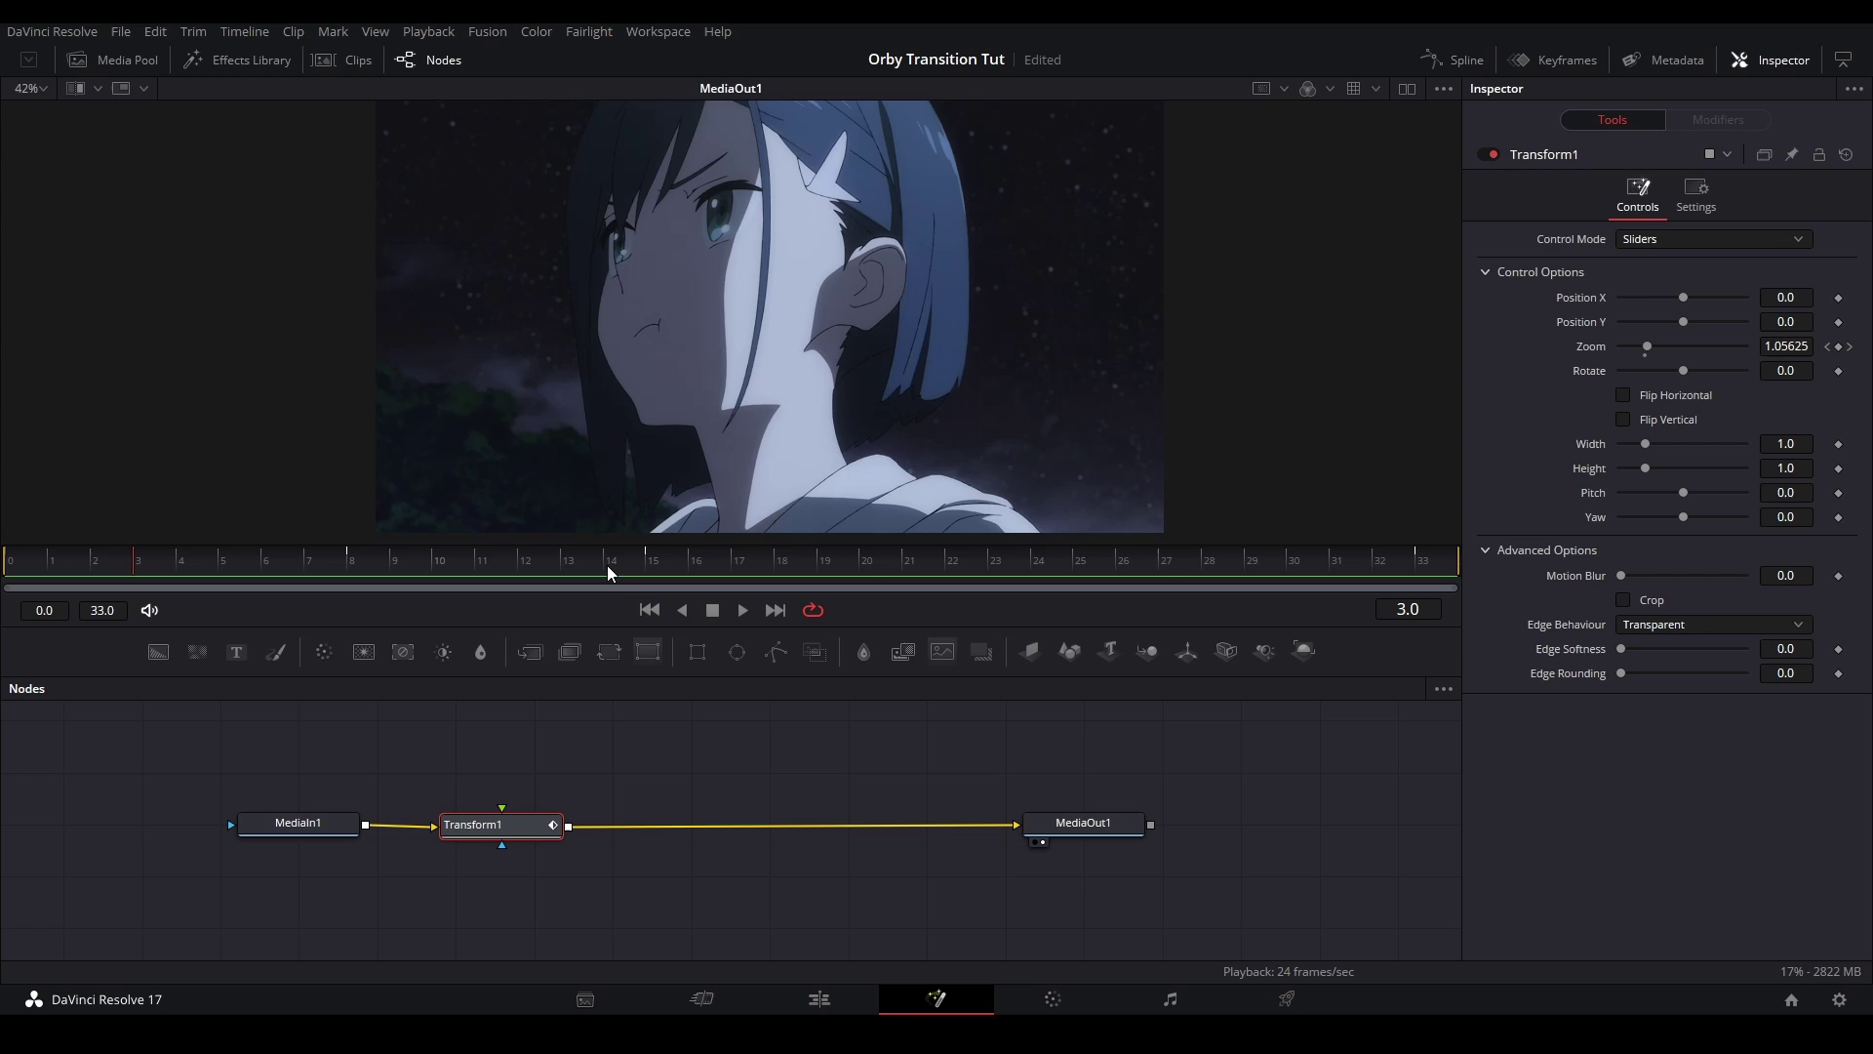
Add a Position X keyframe of 0.0 on frame 10 of the Transform node
click(357, 562)
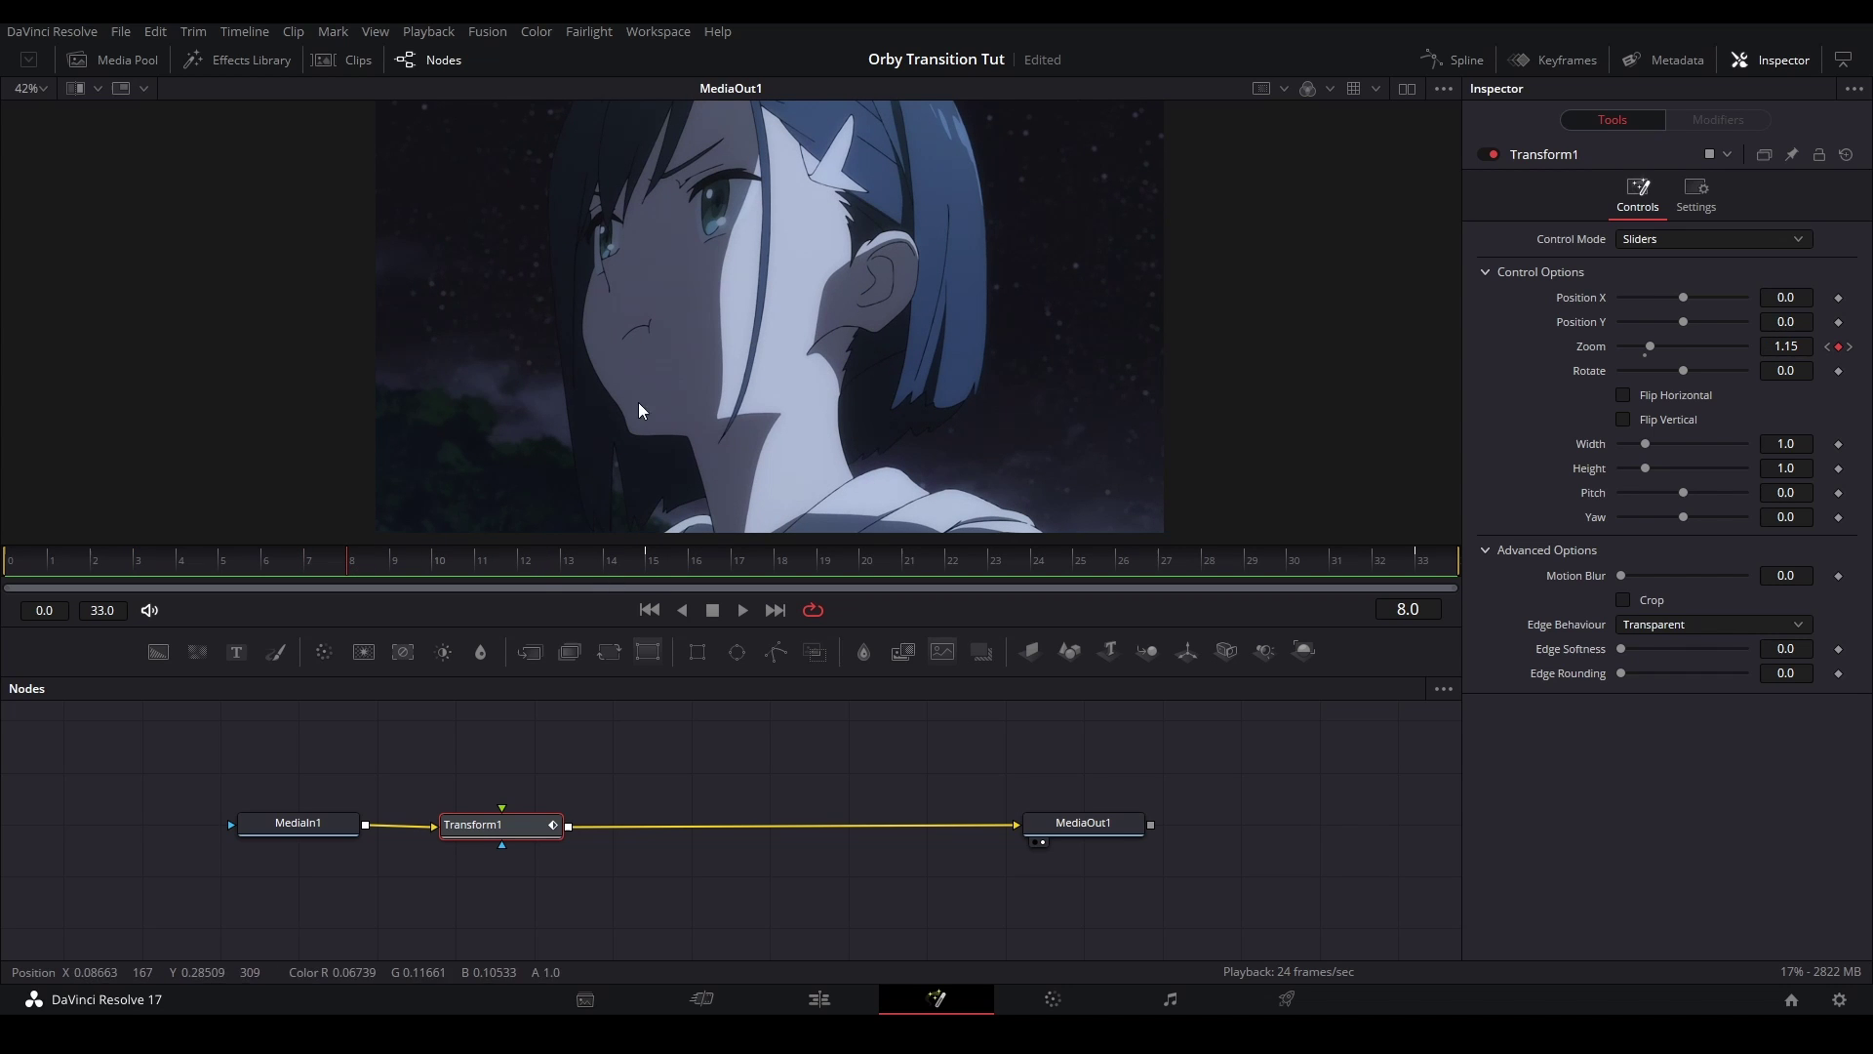
key(Left)
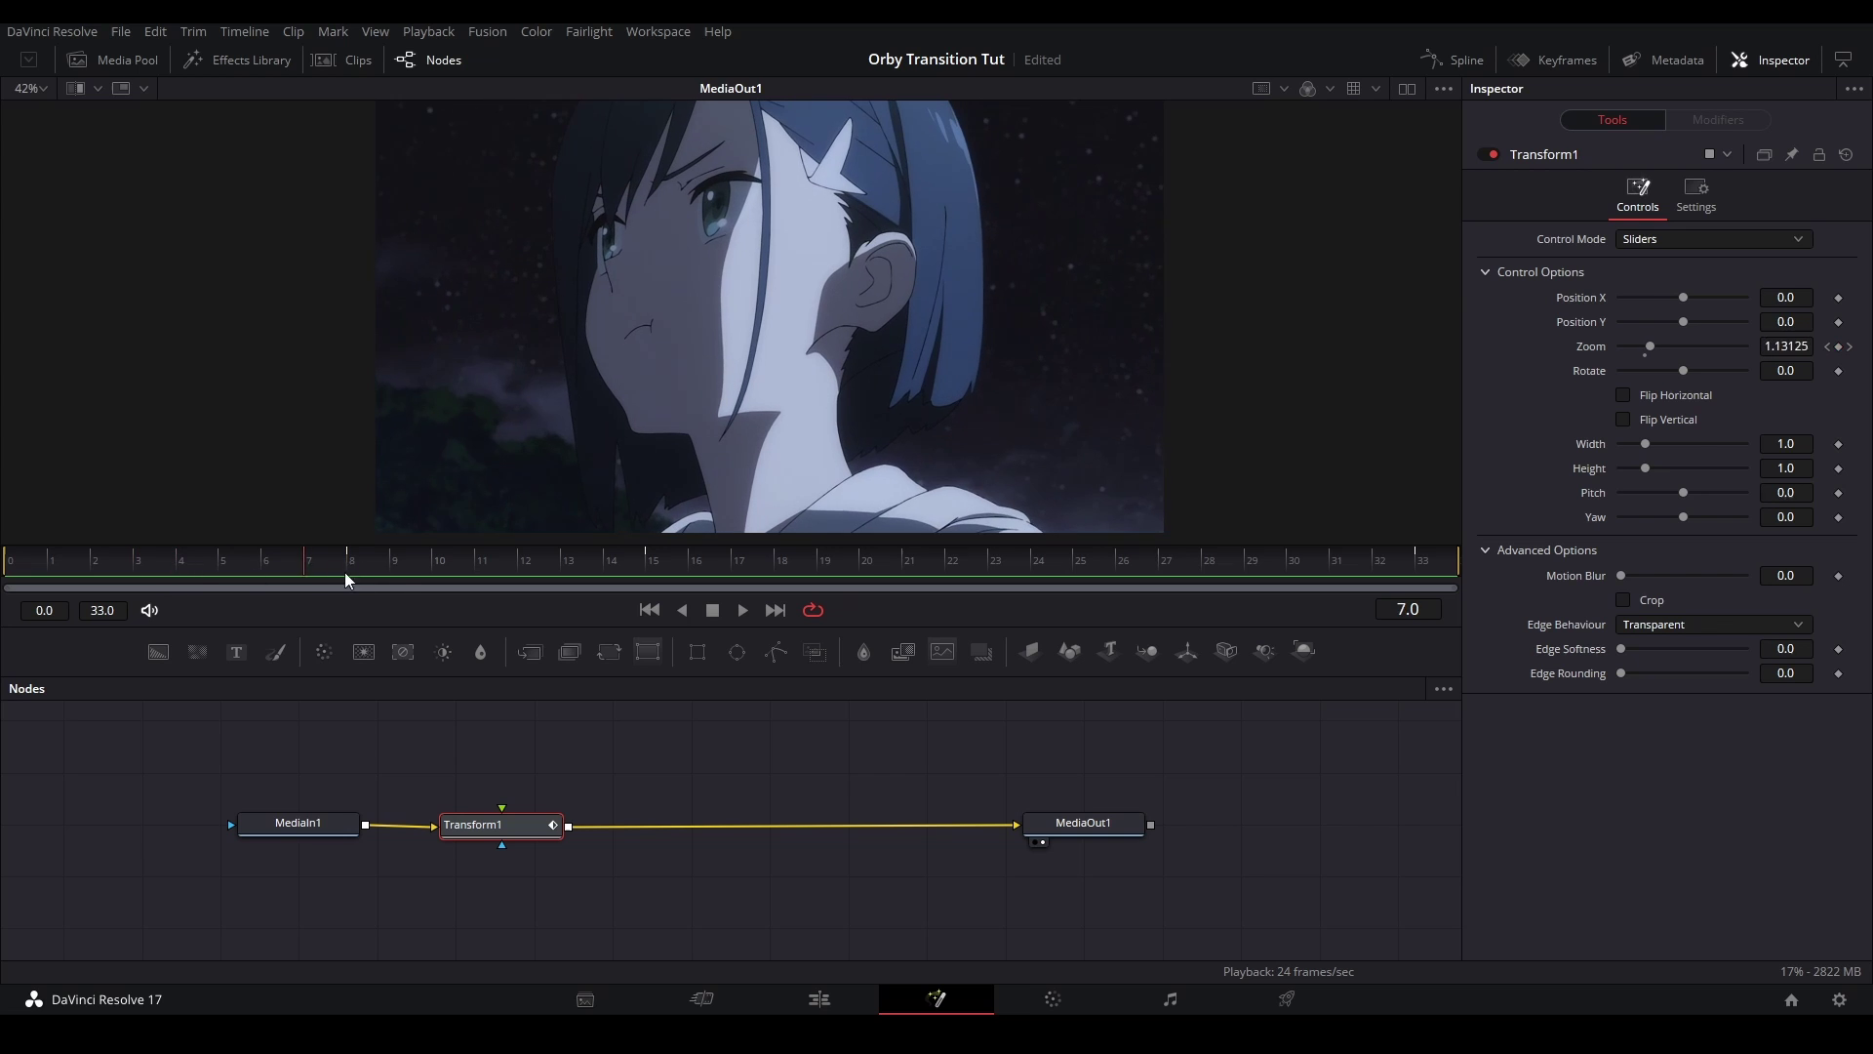
click(354, 563)
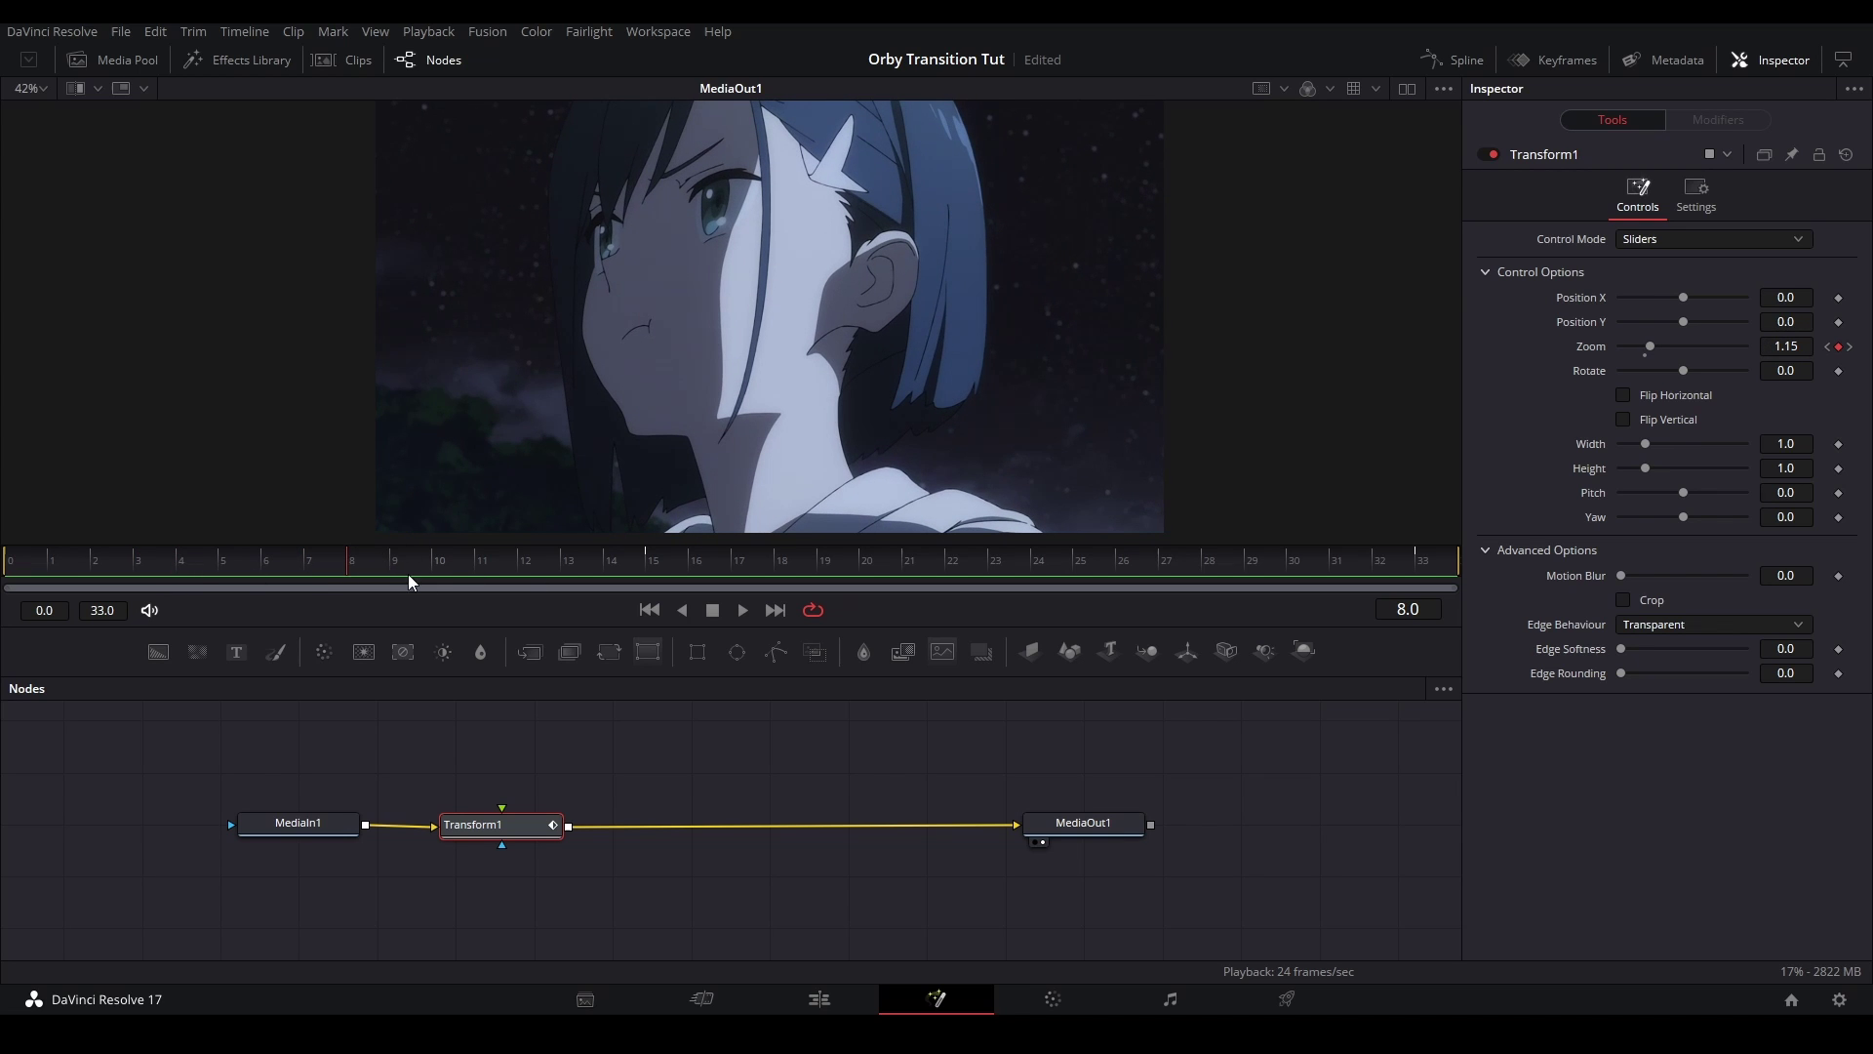
drag(409, 582, 449, 577)
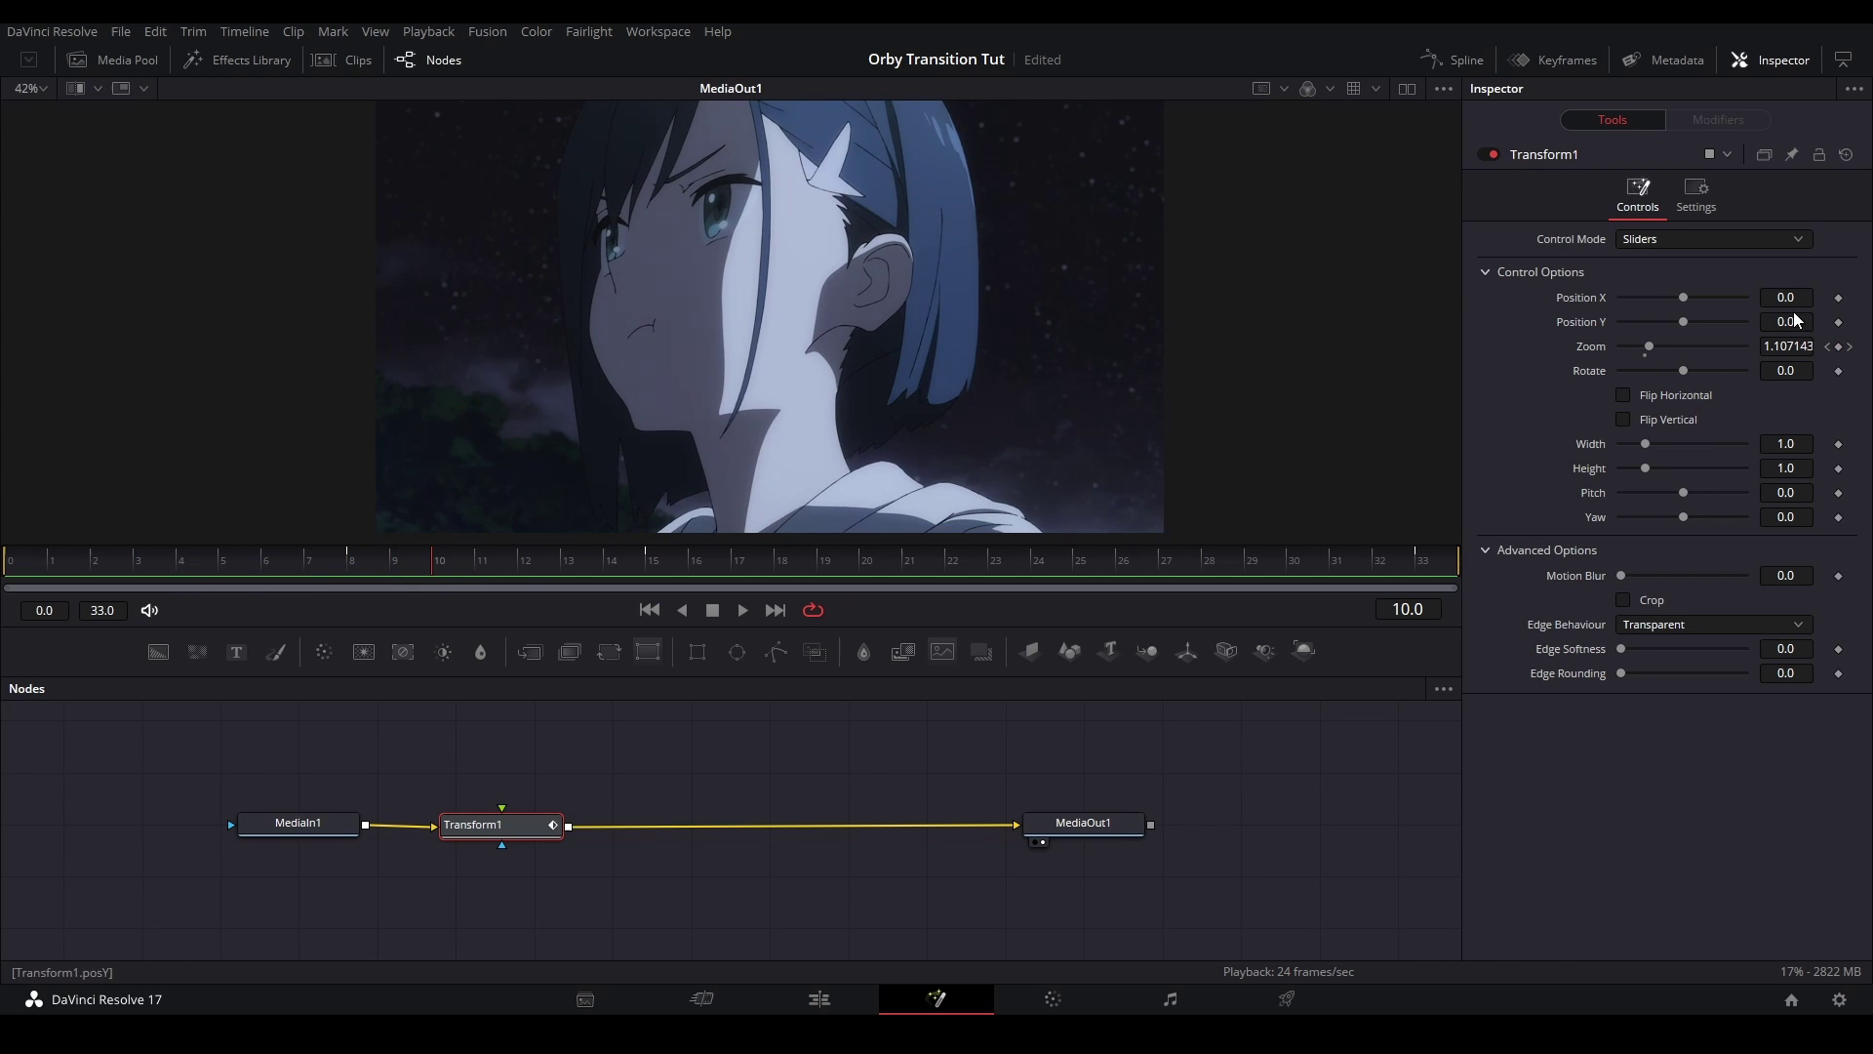
click(1839, 298)
Keyframe the Transform node's Position X at 0.182 on frame 23, shifting the image rightward
drag(593, 572, 995, 564)
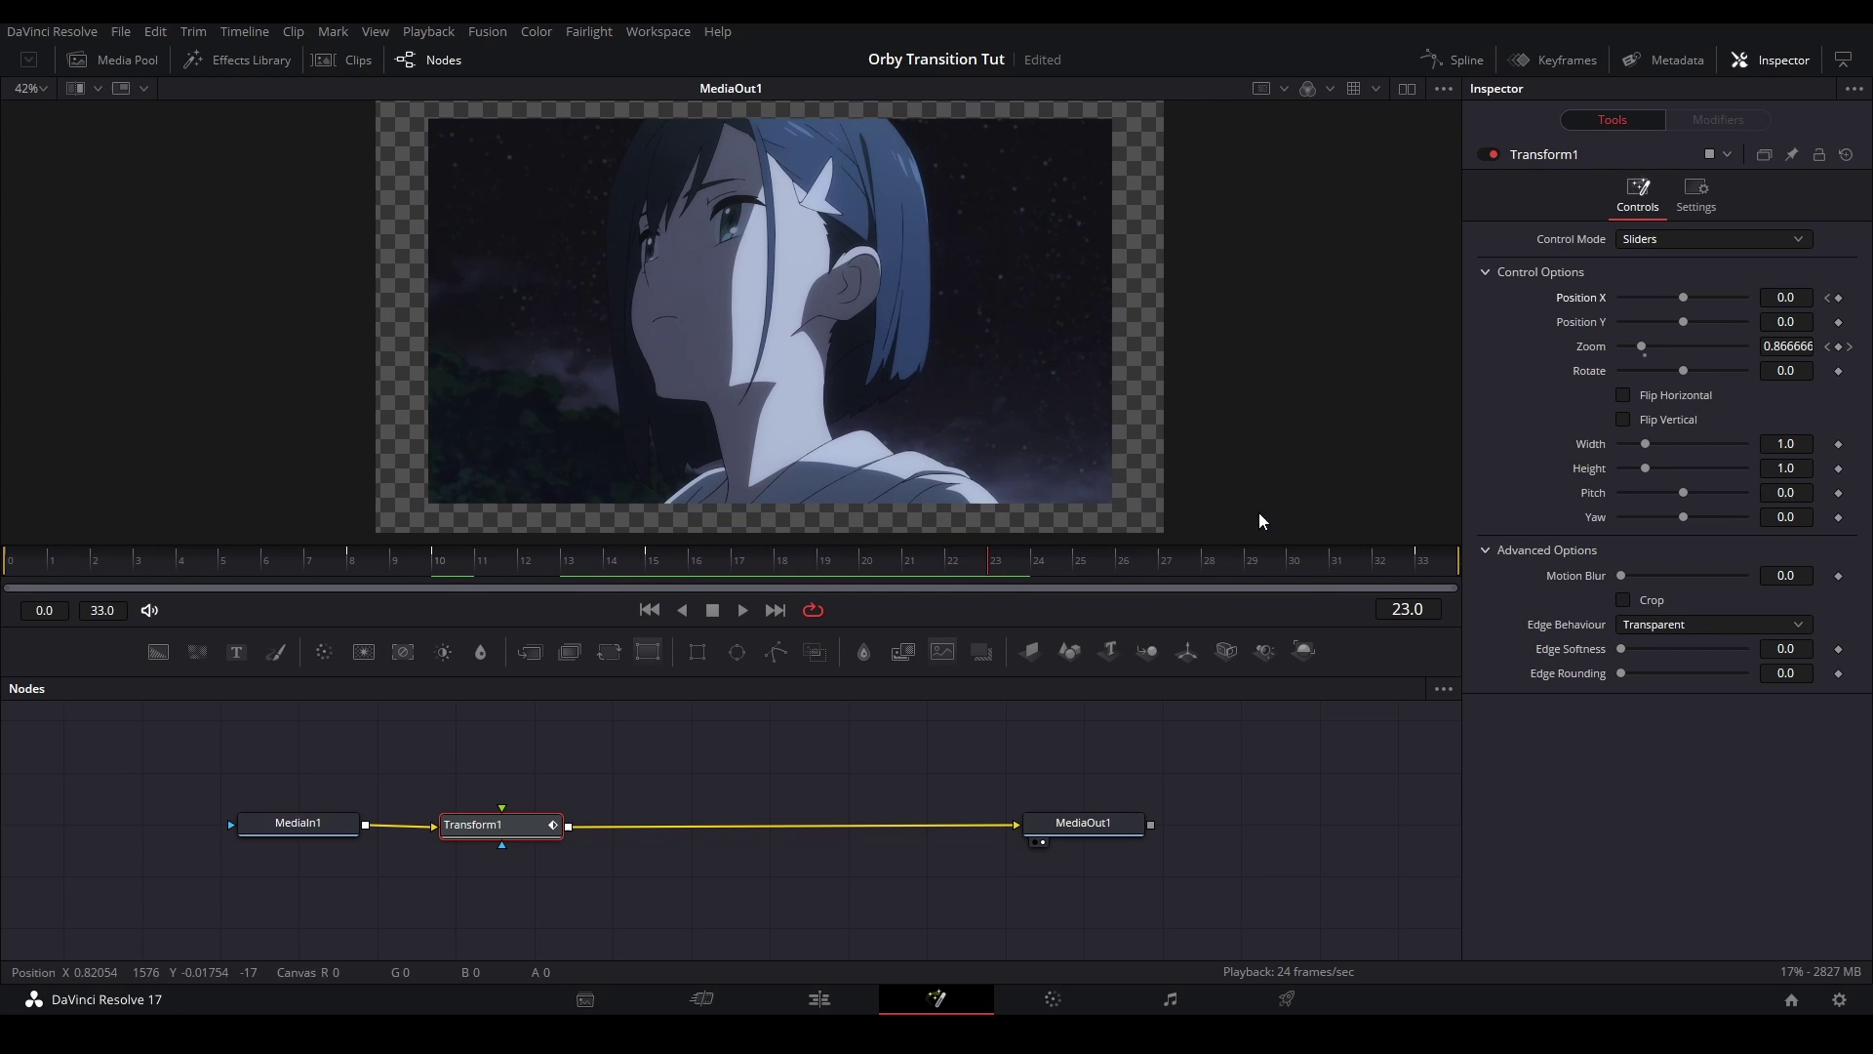
click(1839, 298)
drag(1785, 297, 1849, 298)
drag(1000, 312, 1039, 313)
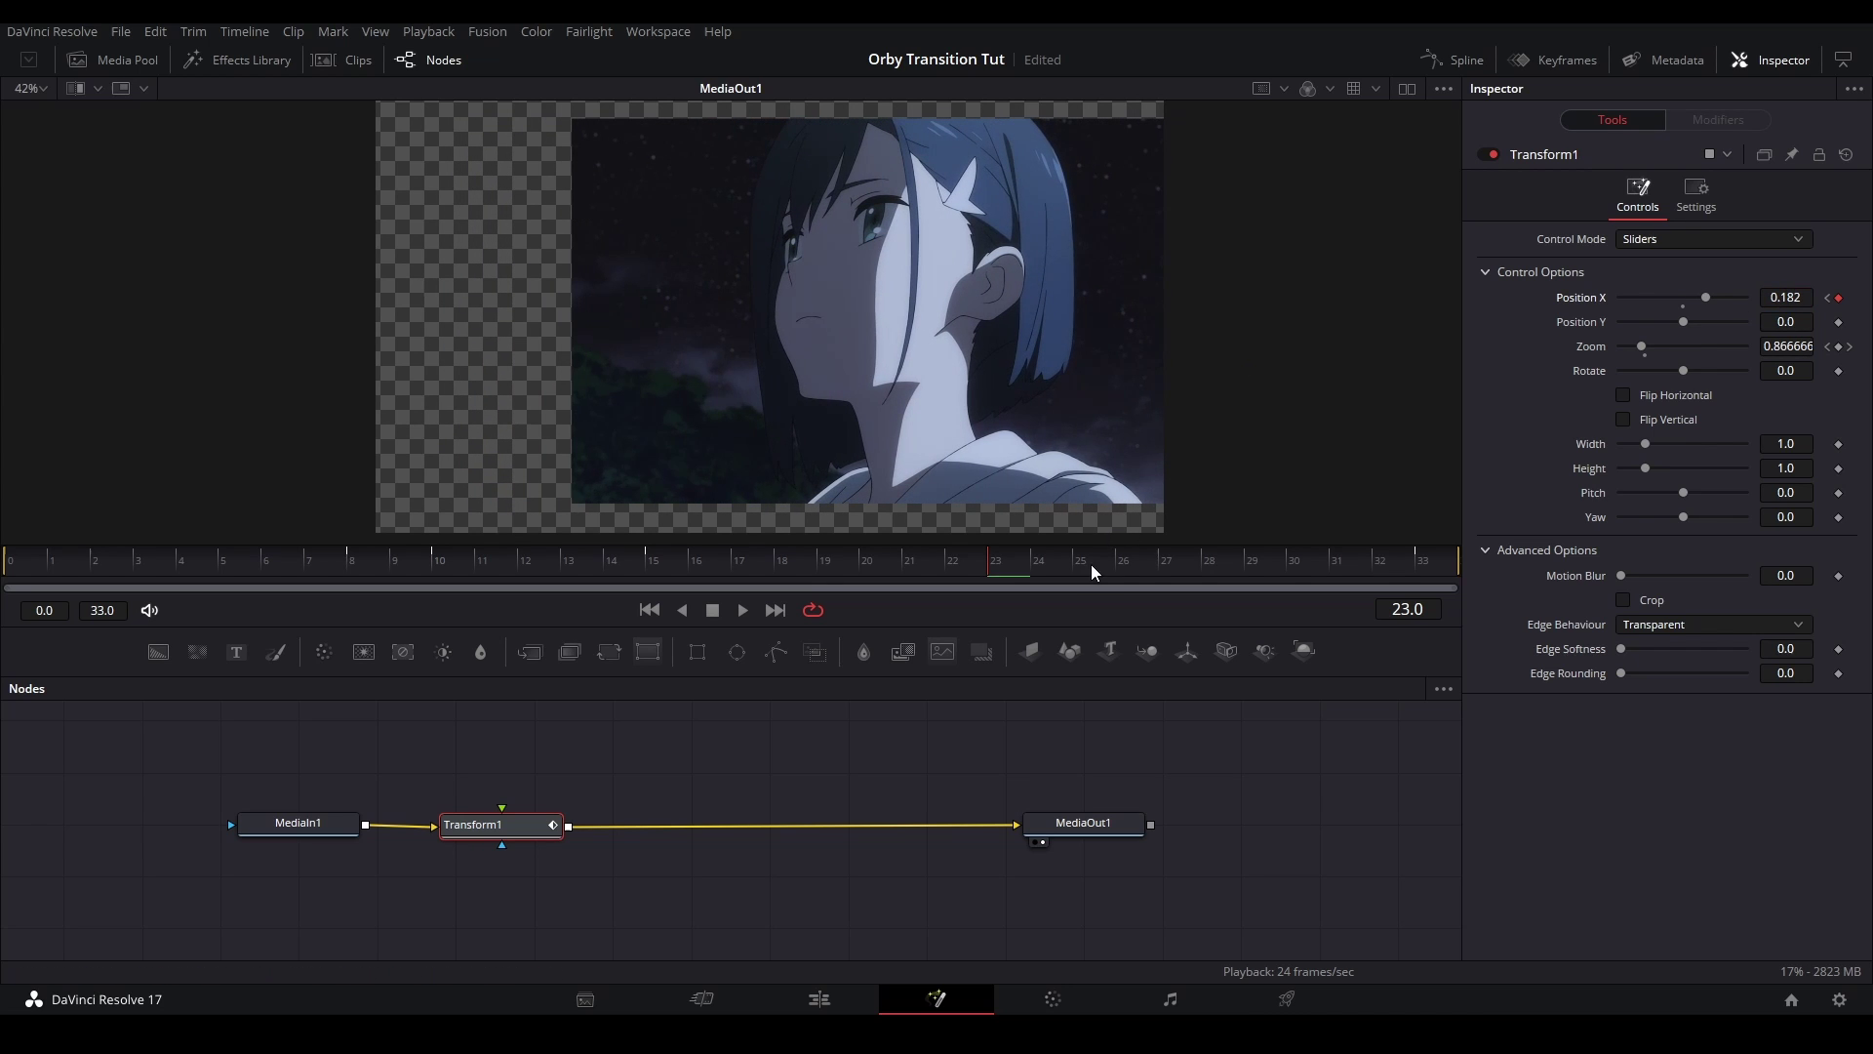
Keyframe Position X at -0.5 on frame 33 and set the Transform's Edge Behaviour to Wrap-Around
drag(1091, 564, 1401, 569)
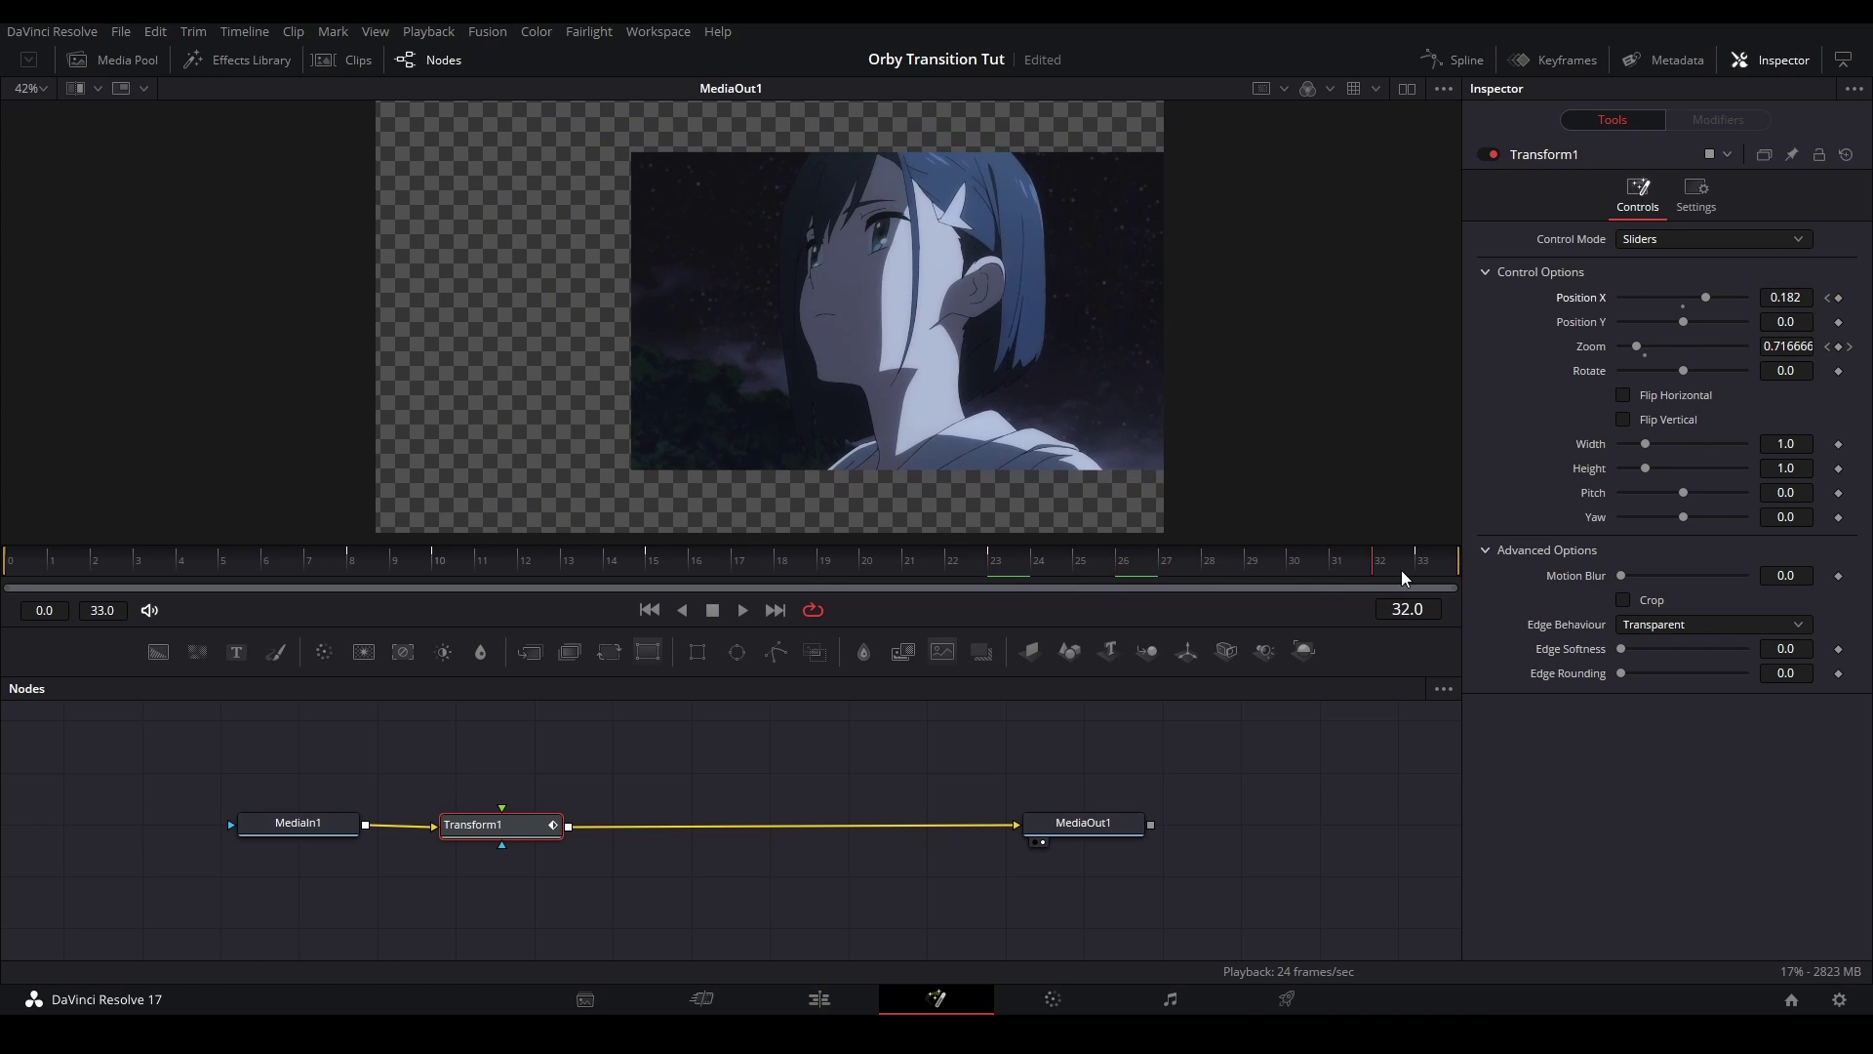
click(1838, 299)
drag(1785, 298, 1122, 339)
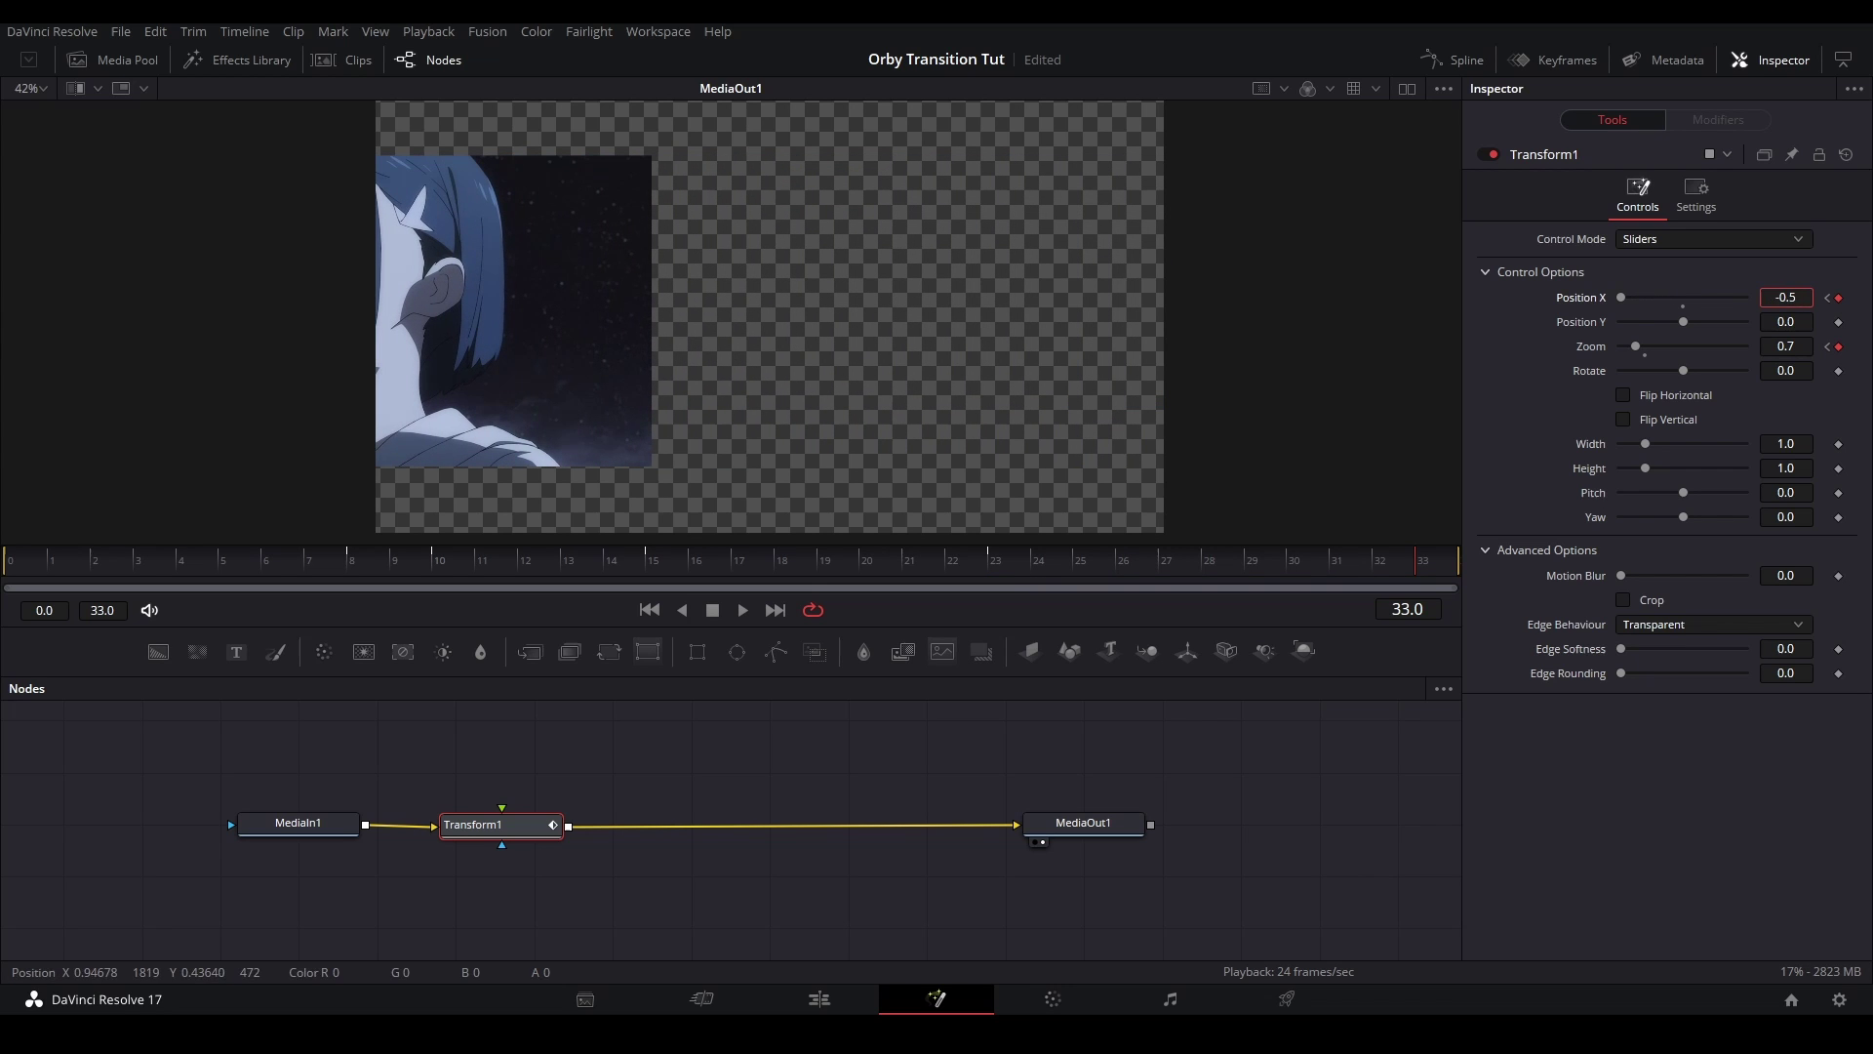
click(1684, 626)
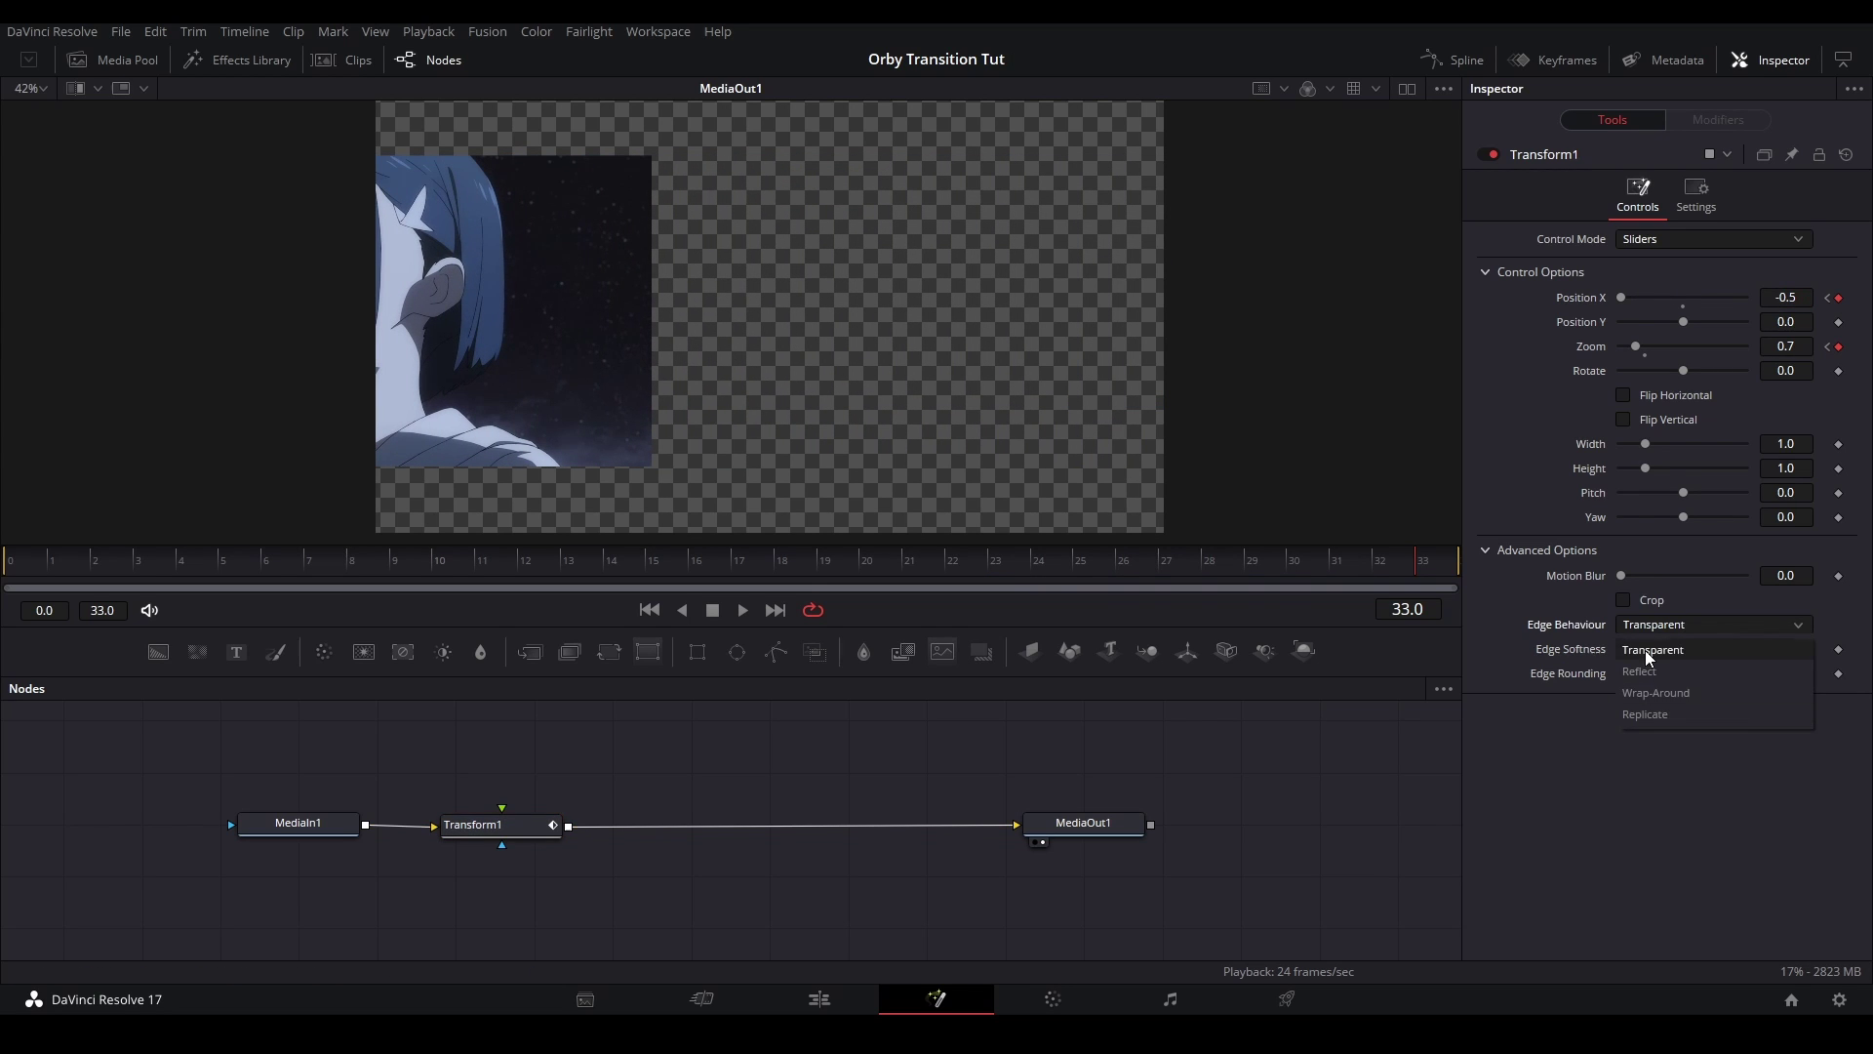
click(1673, 693)
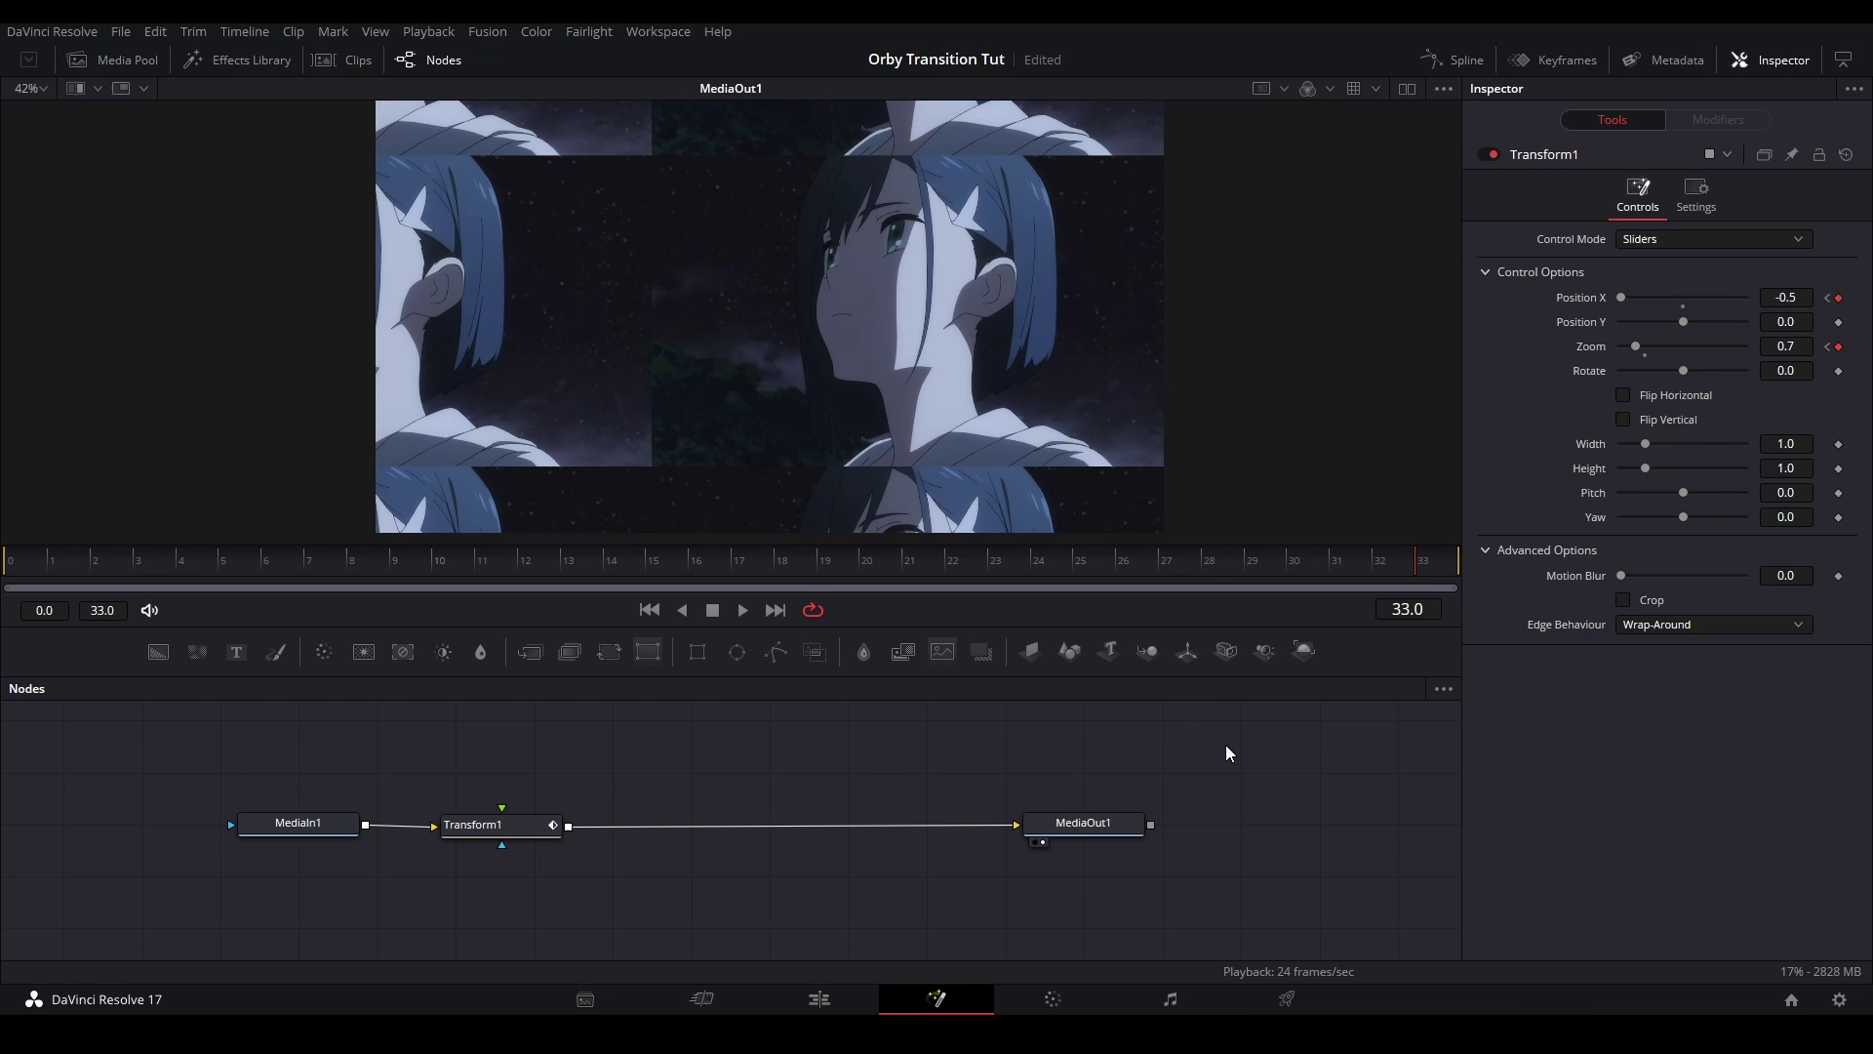
Display the Transform's Position X and Zoom curves in the Spline editor, fitted to an enlarged graph area
click(1459, 60)
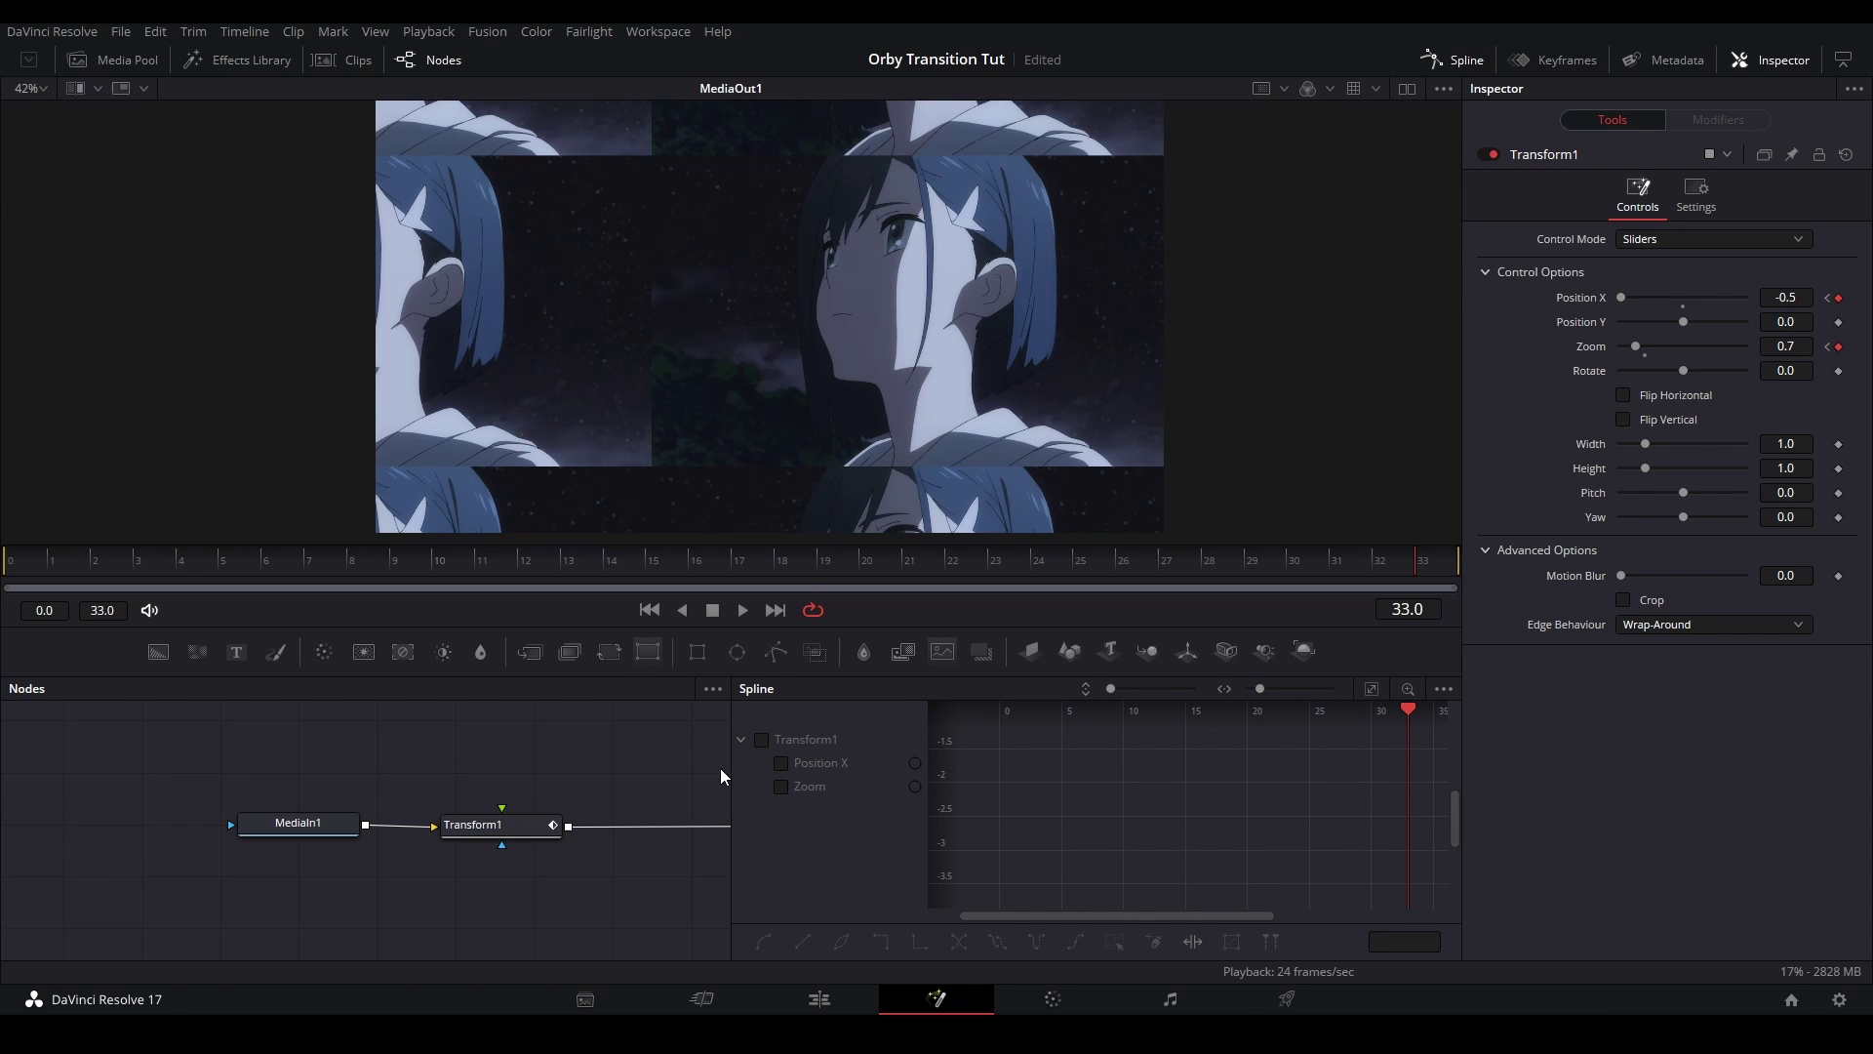
click(781, 765)
click(781, 786)
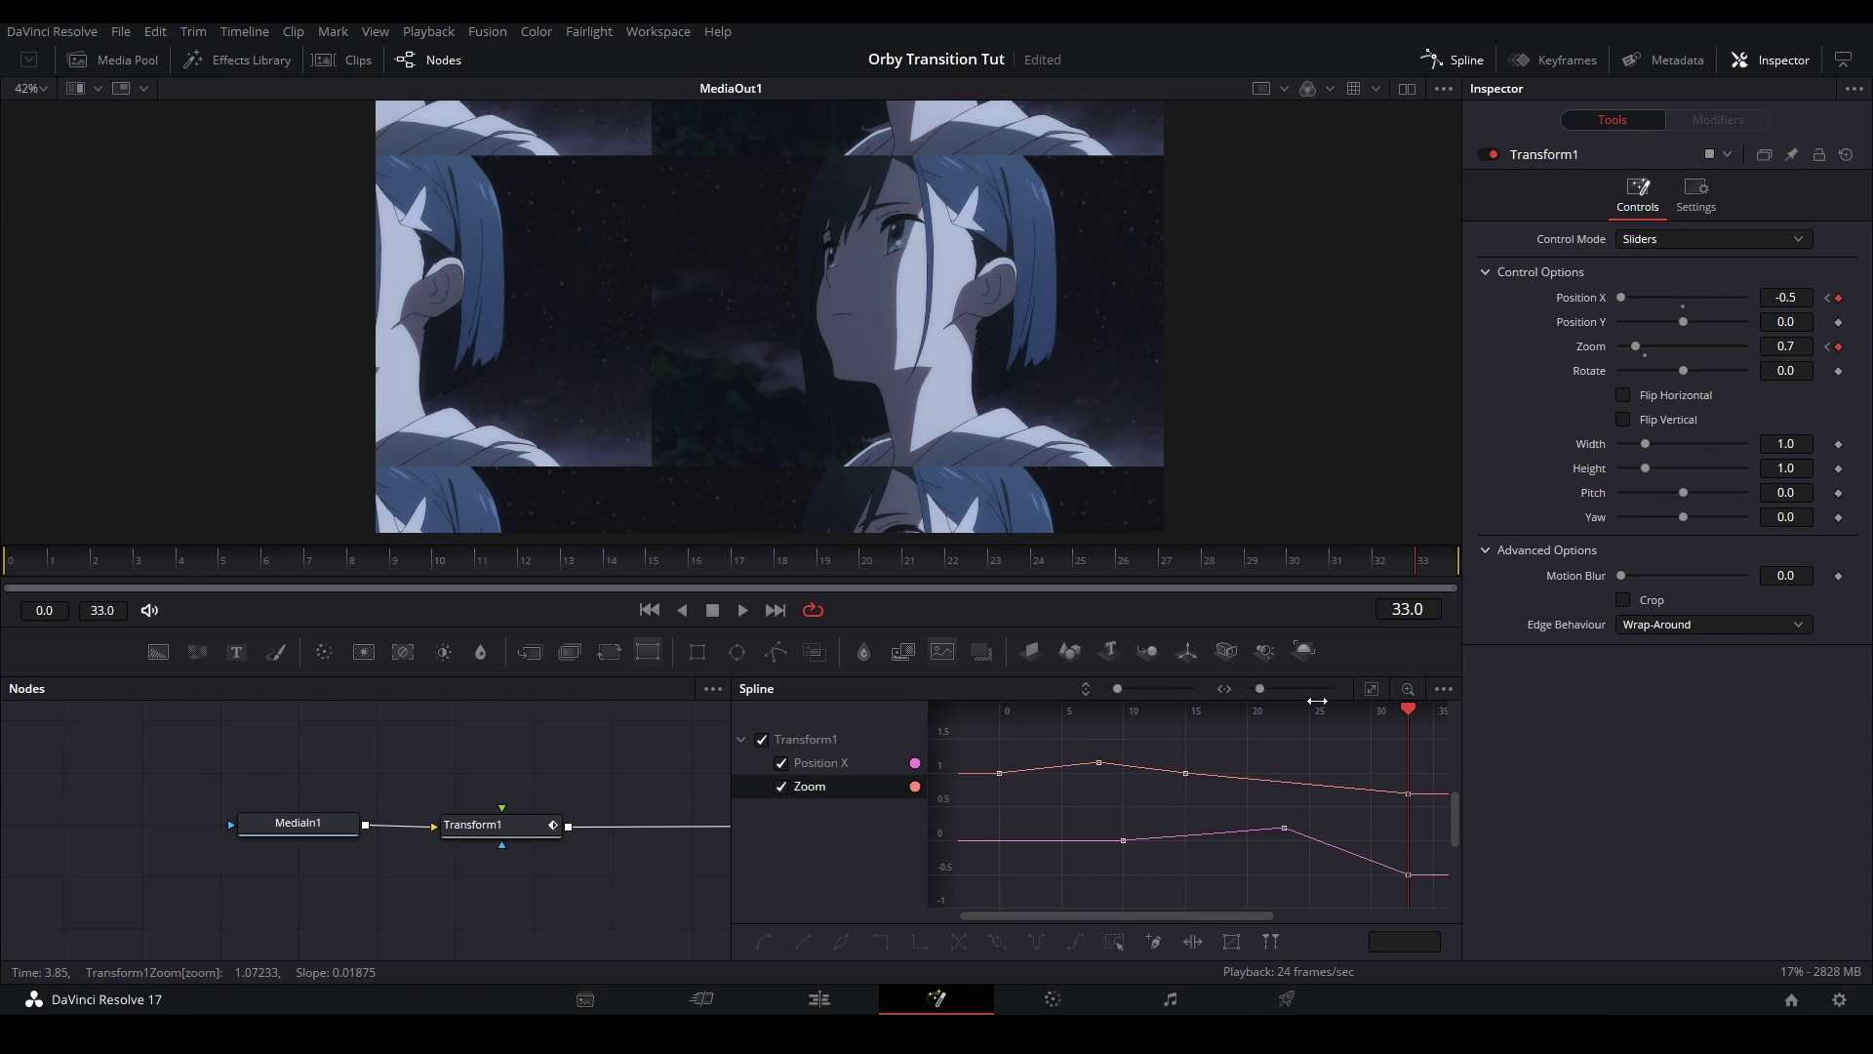
click(1373, 688)
drag(1219, 677, 1219, 633)
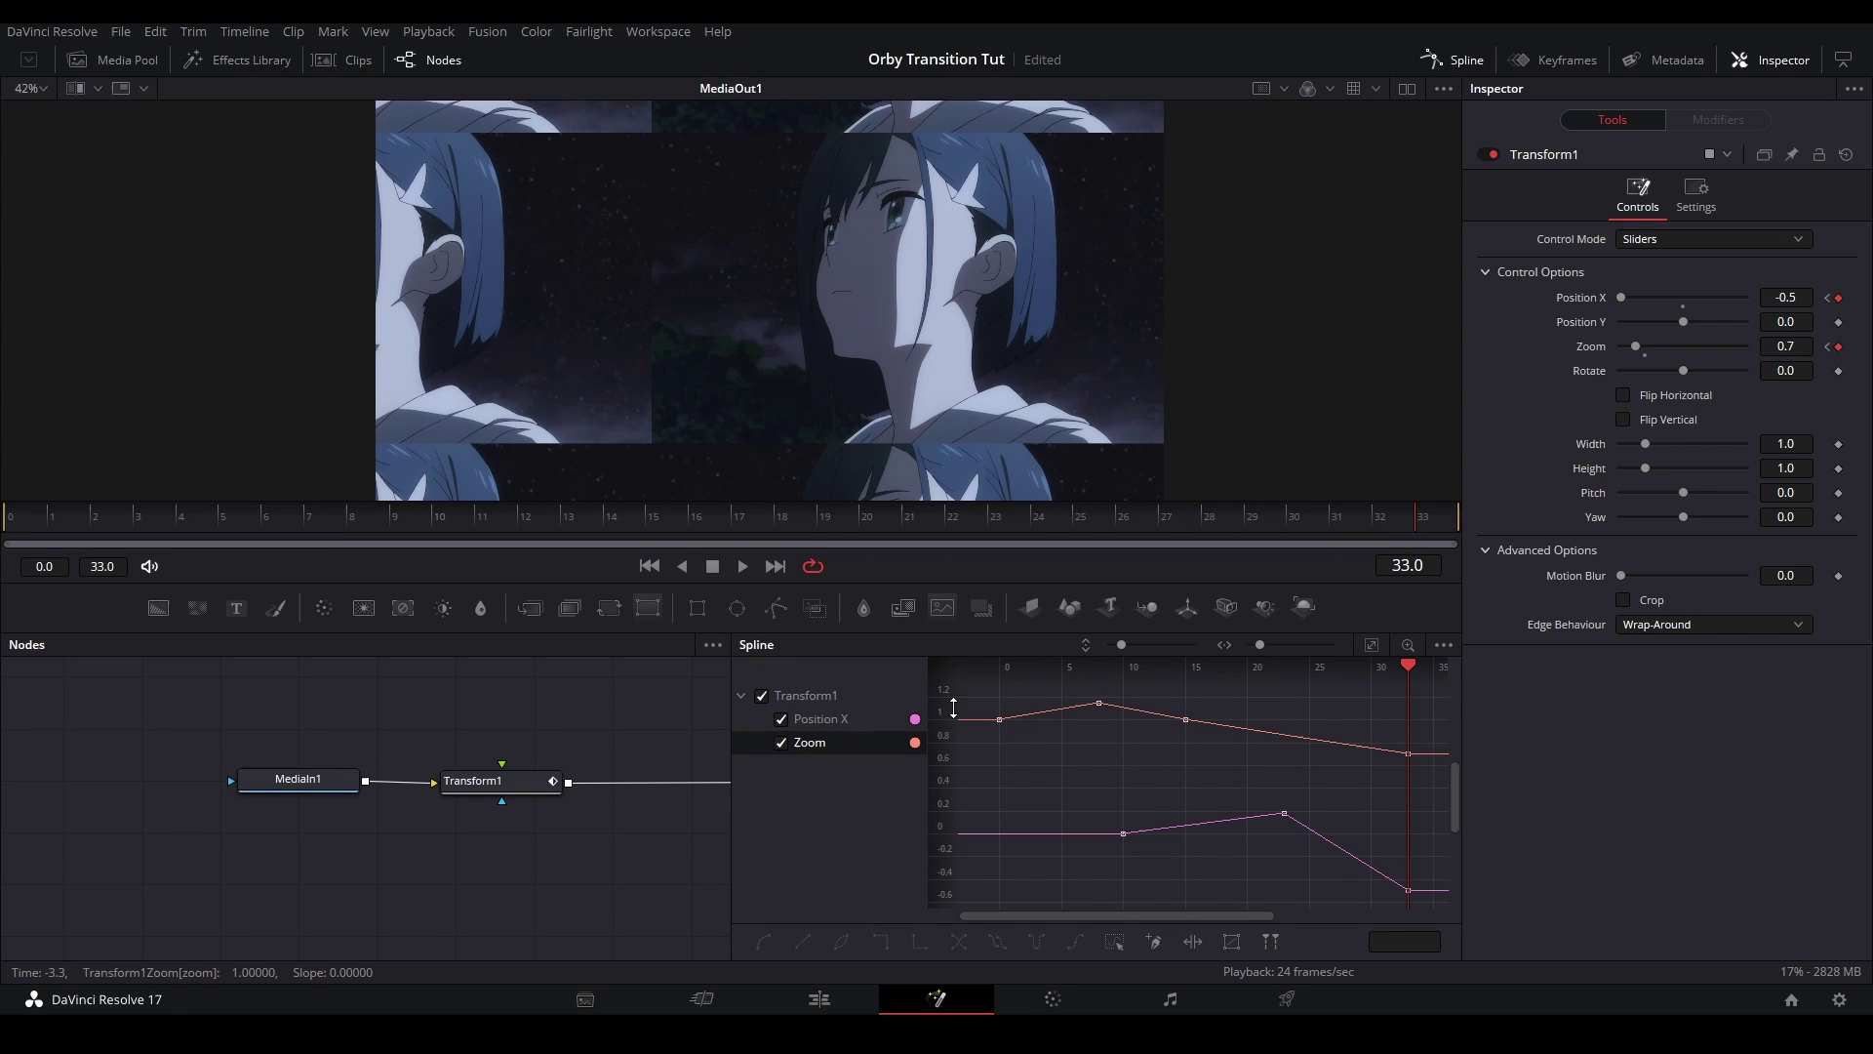
Smooth all keyframes on the Position X and Zoom curves
key(shift+s)
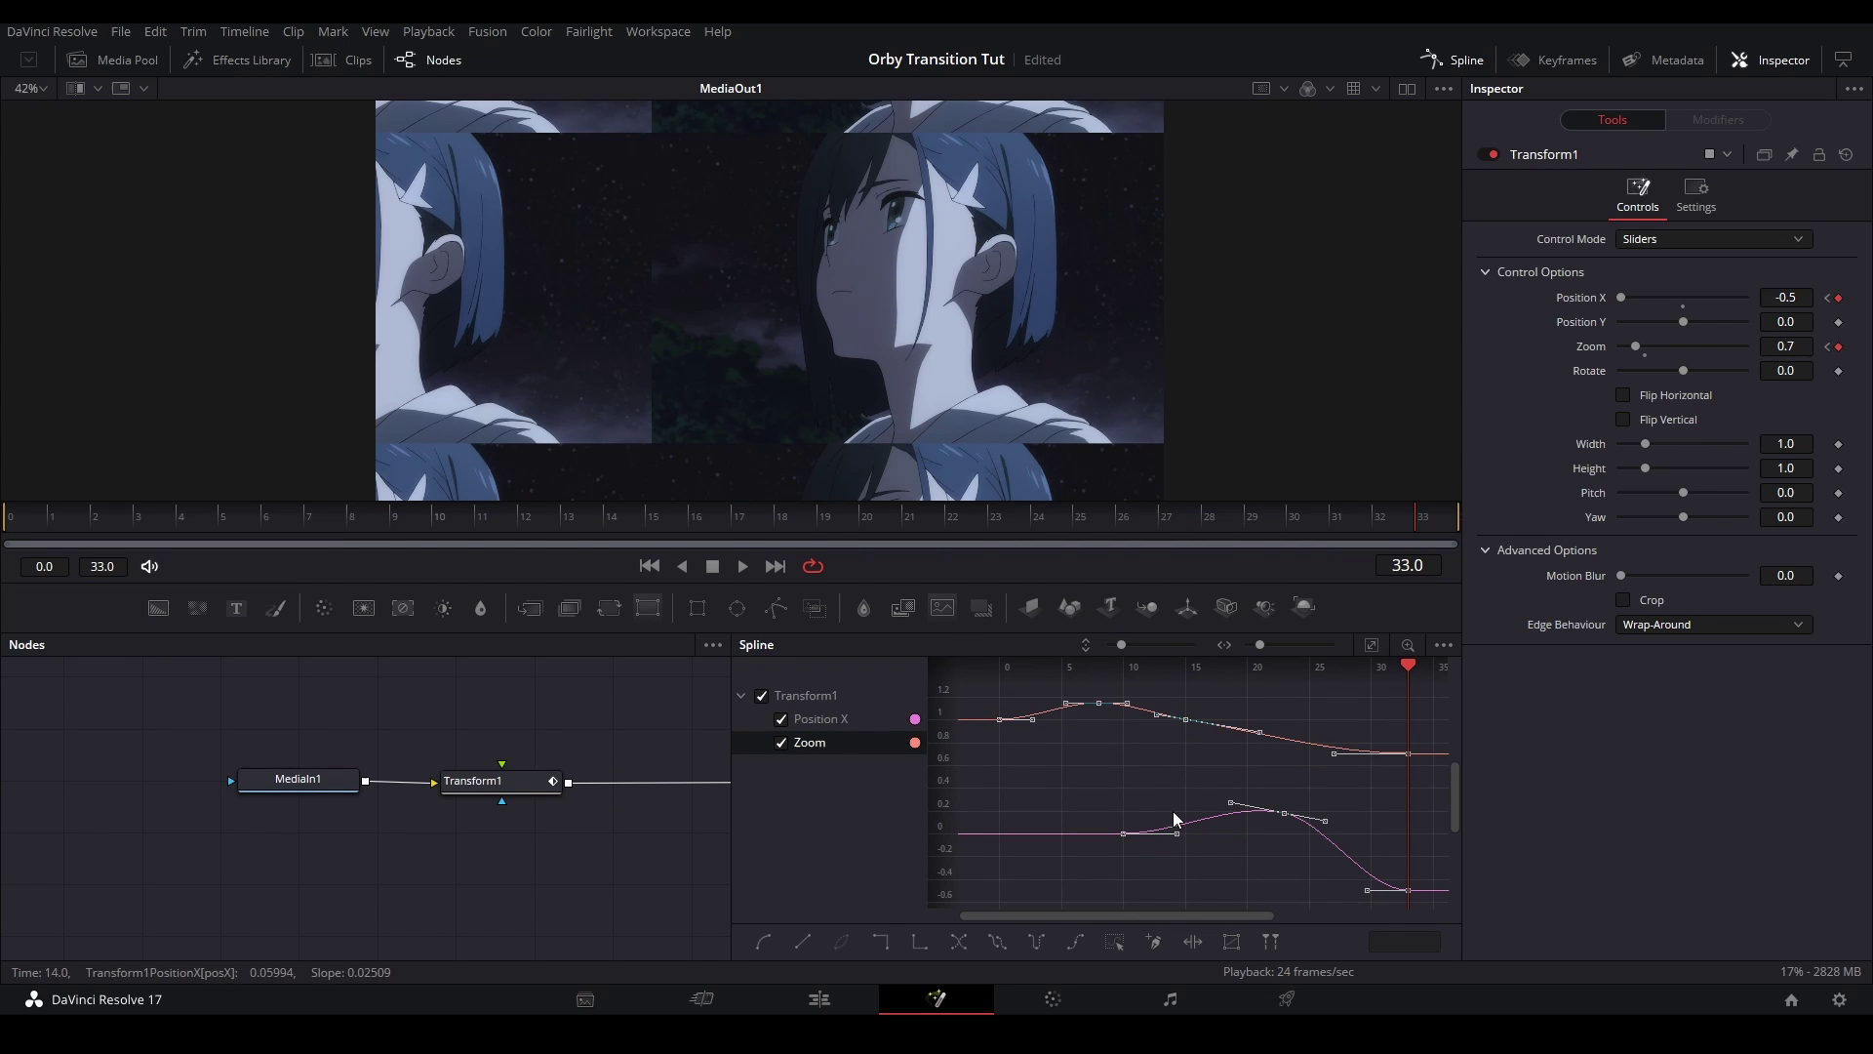
click(1098, 758)
click(999, 720)
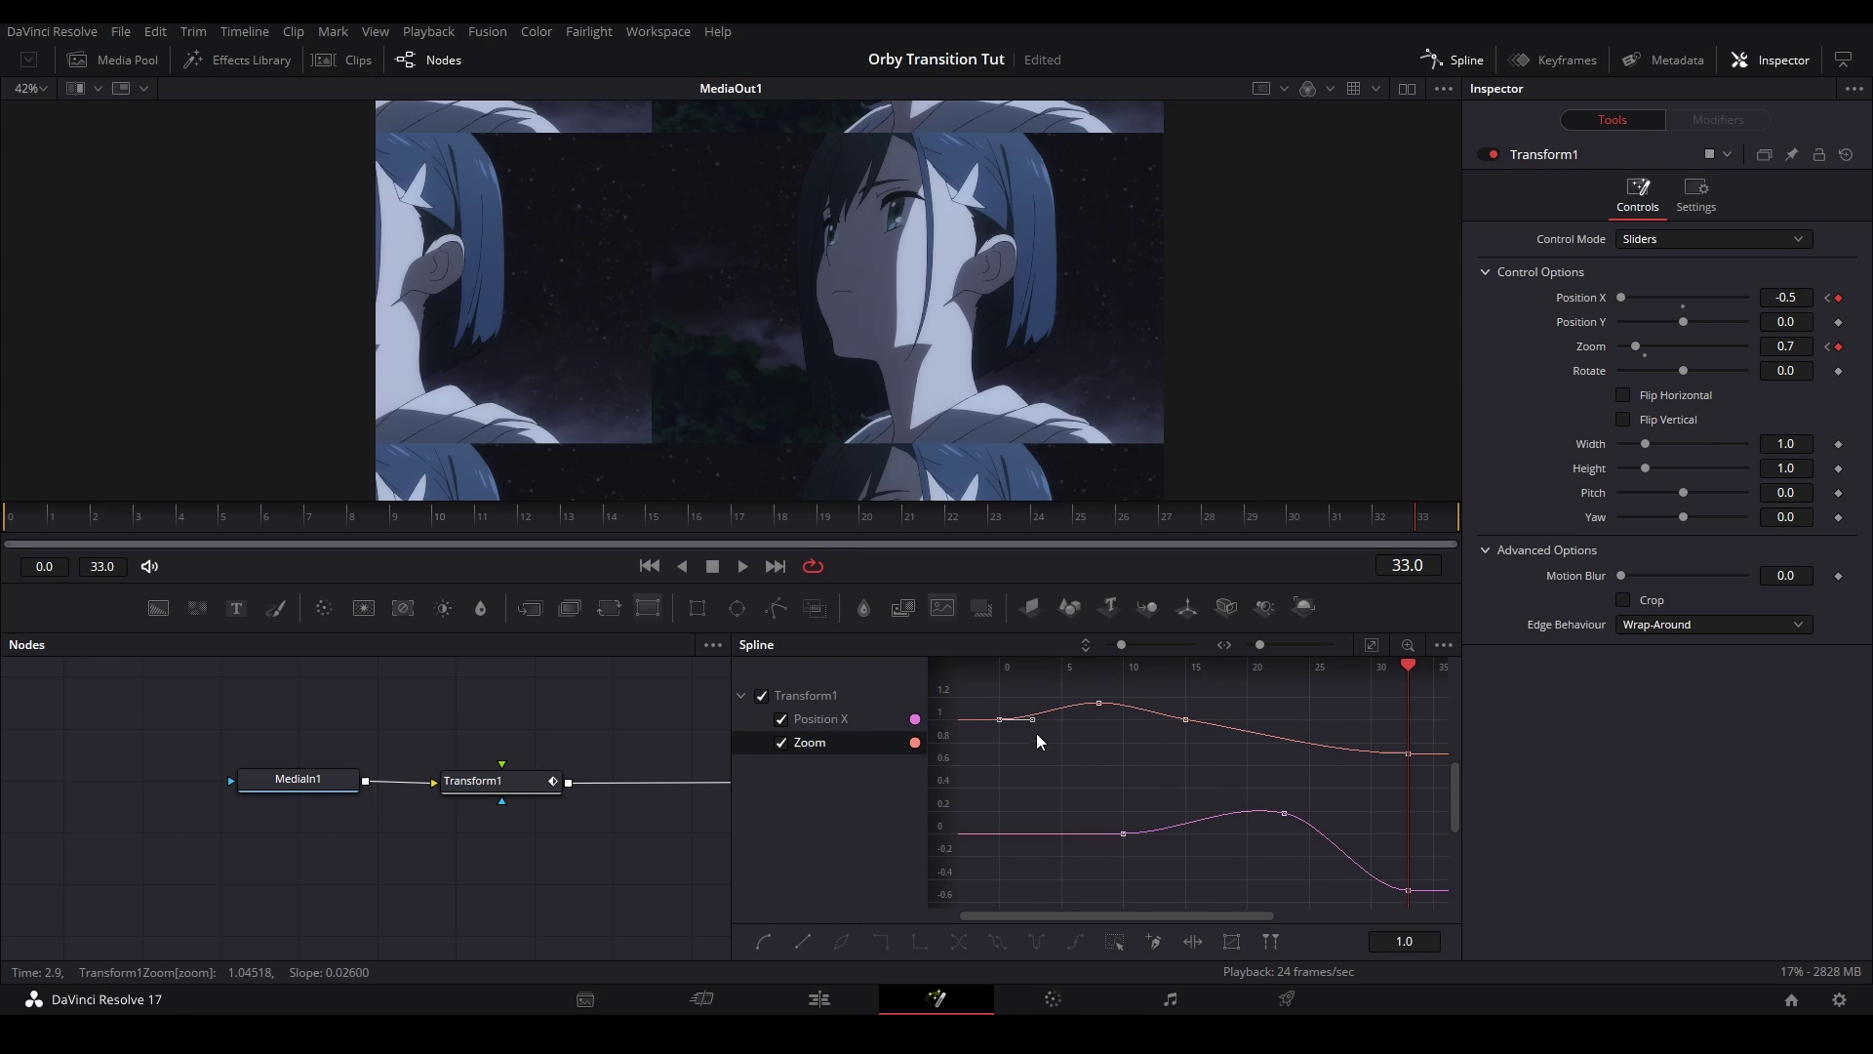
Isolate the Zoom curve and reshape its handles into a rounded rise, a steep drop around frame 15 and a long ease-out to frame 33
click(781, 718)
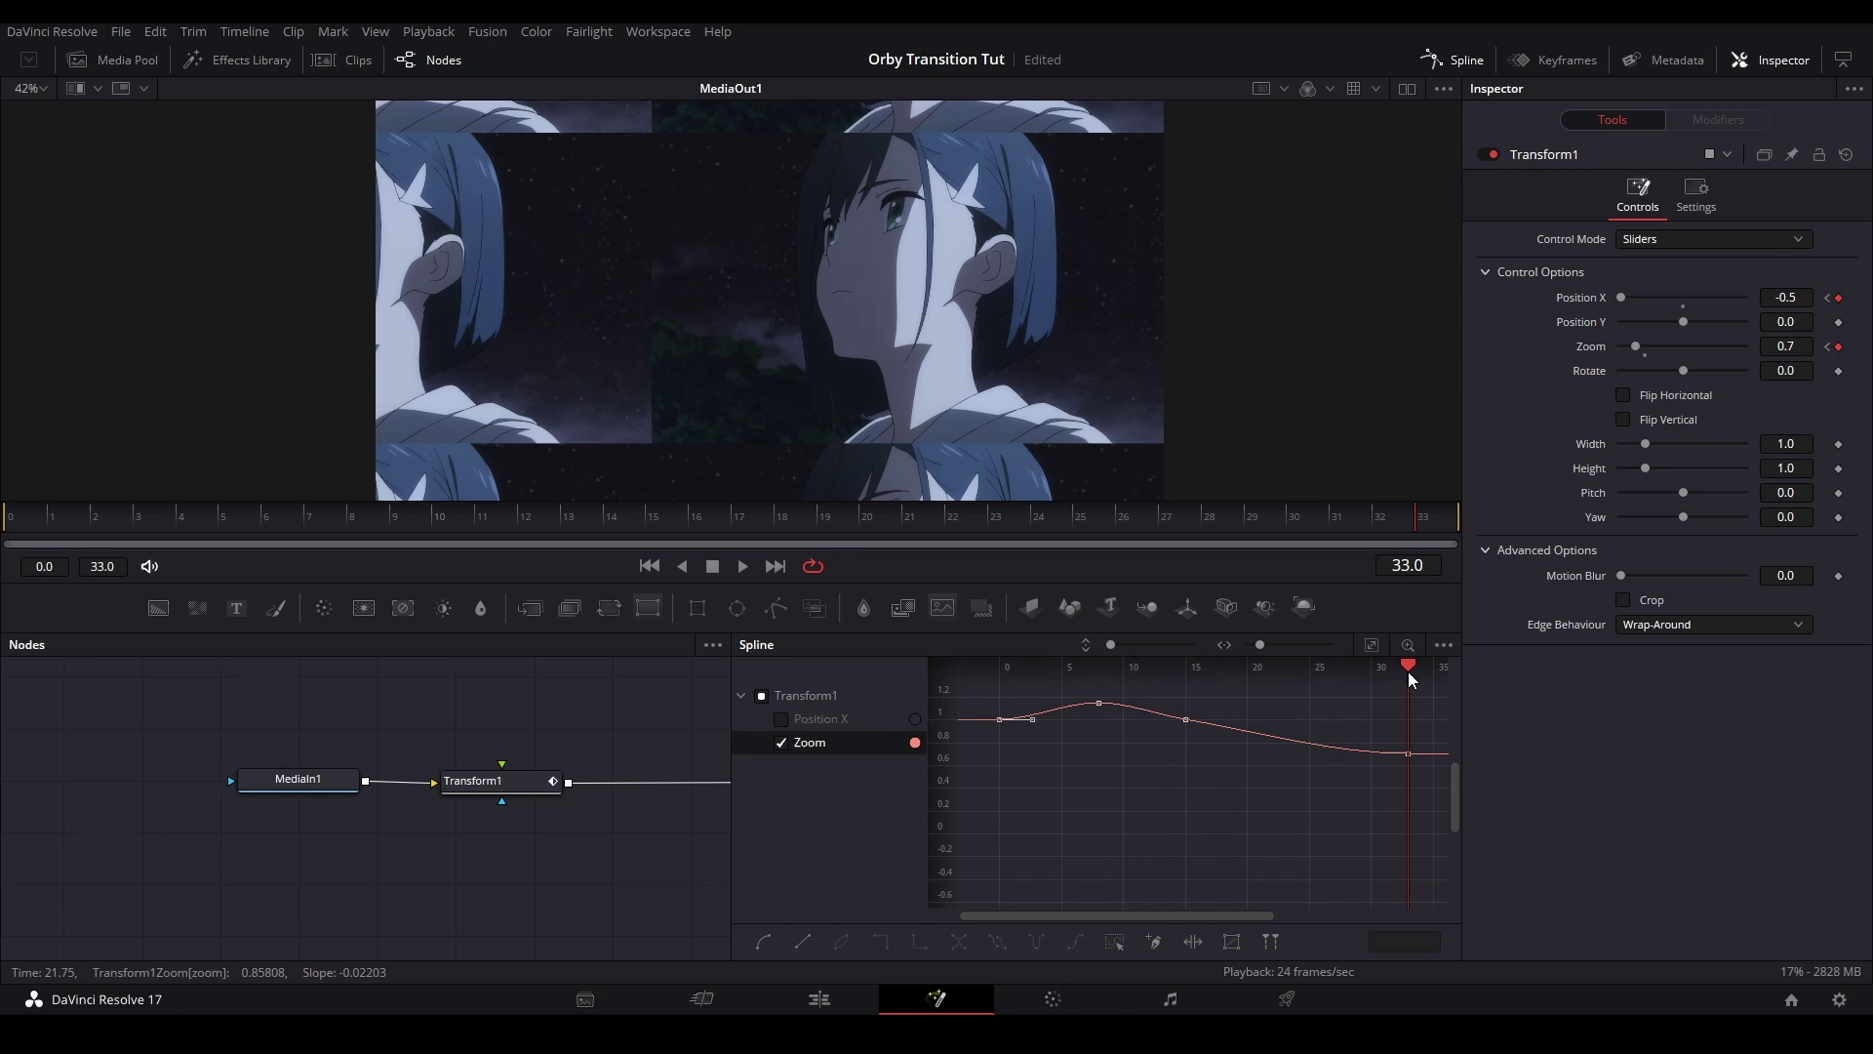
click(1370, 645)
drag(1036, 771, 1003, 723)
drag(1076, 798, 1173, 723)
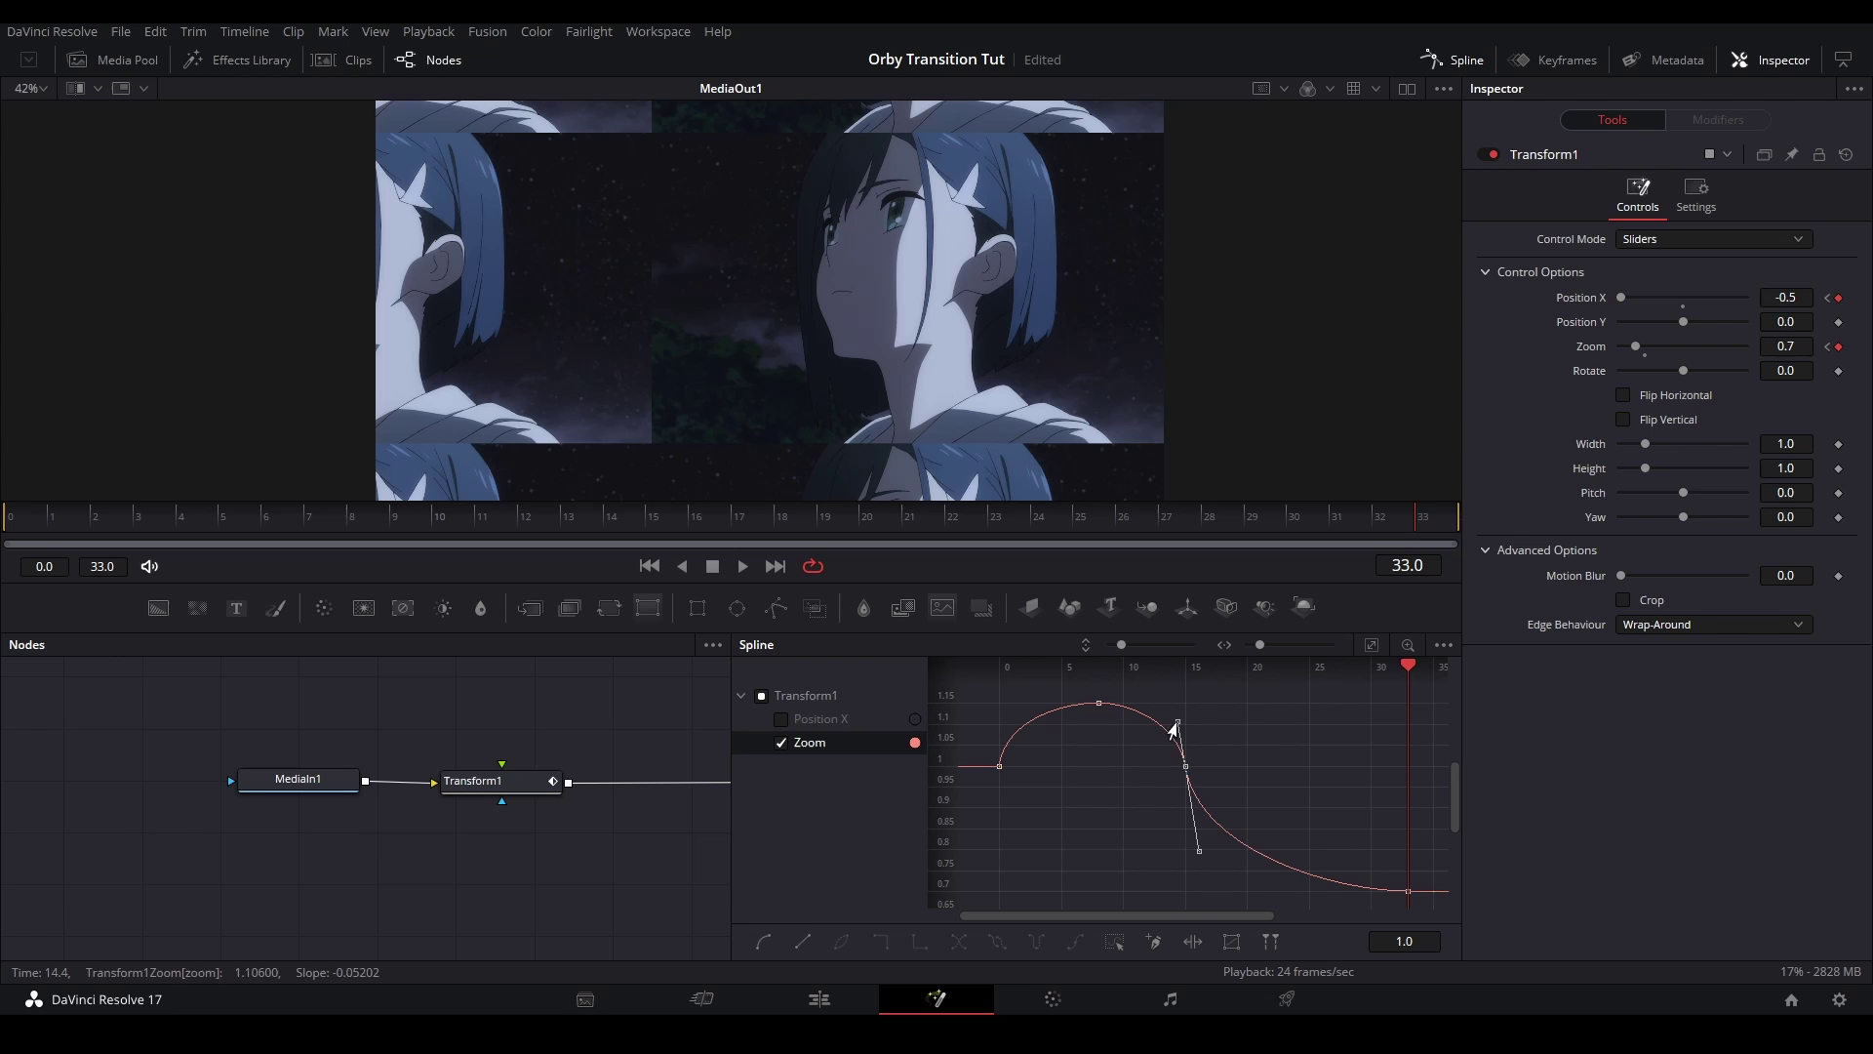
drag(1312, 825, 1232, 891)
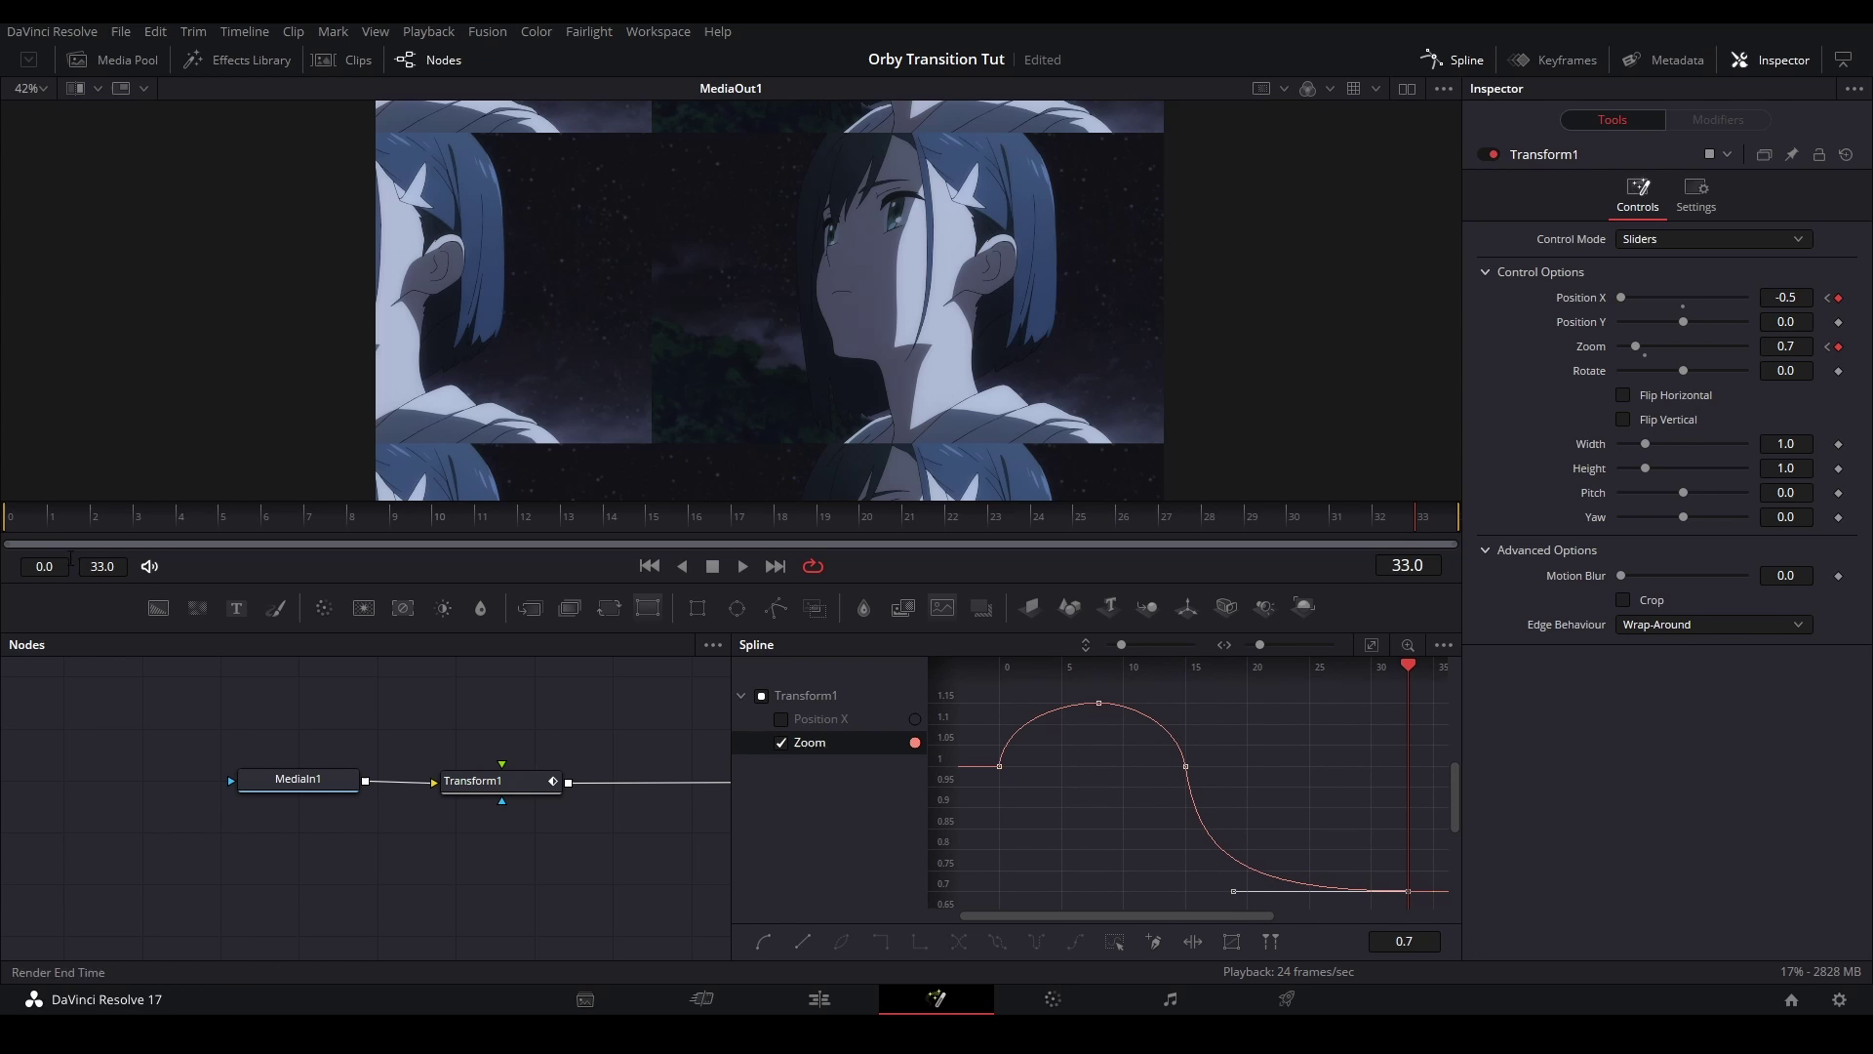
Play back the animation, and soften the Zoom curve's handles so it rises, peaks and falls through frame 15 more gradually
click(16, 527)
key(space)
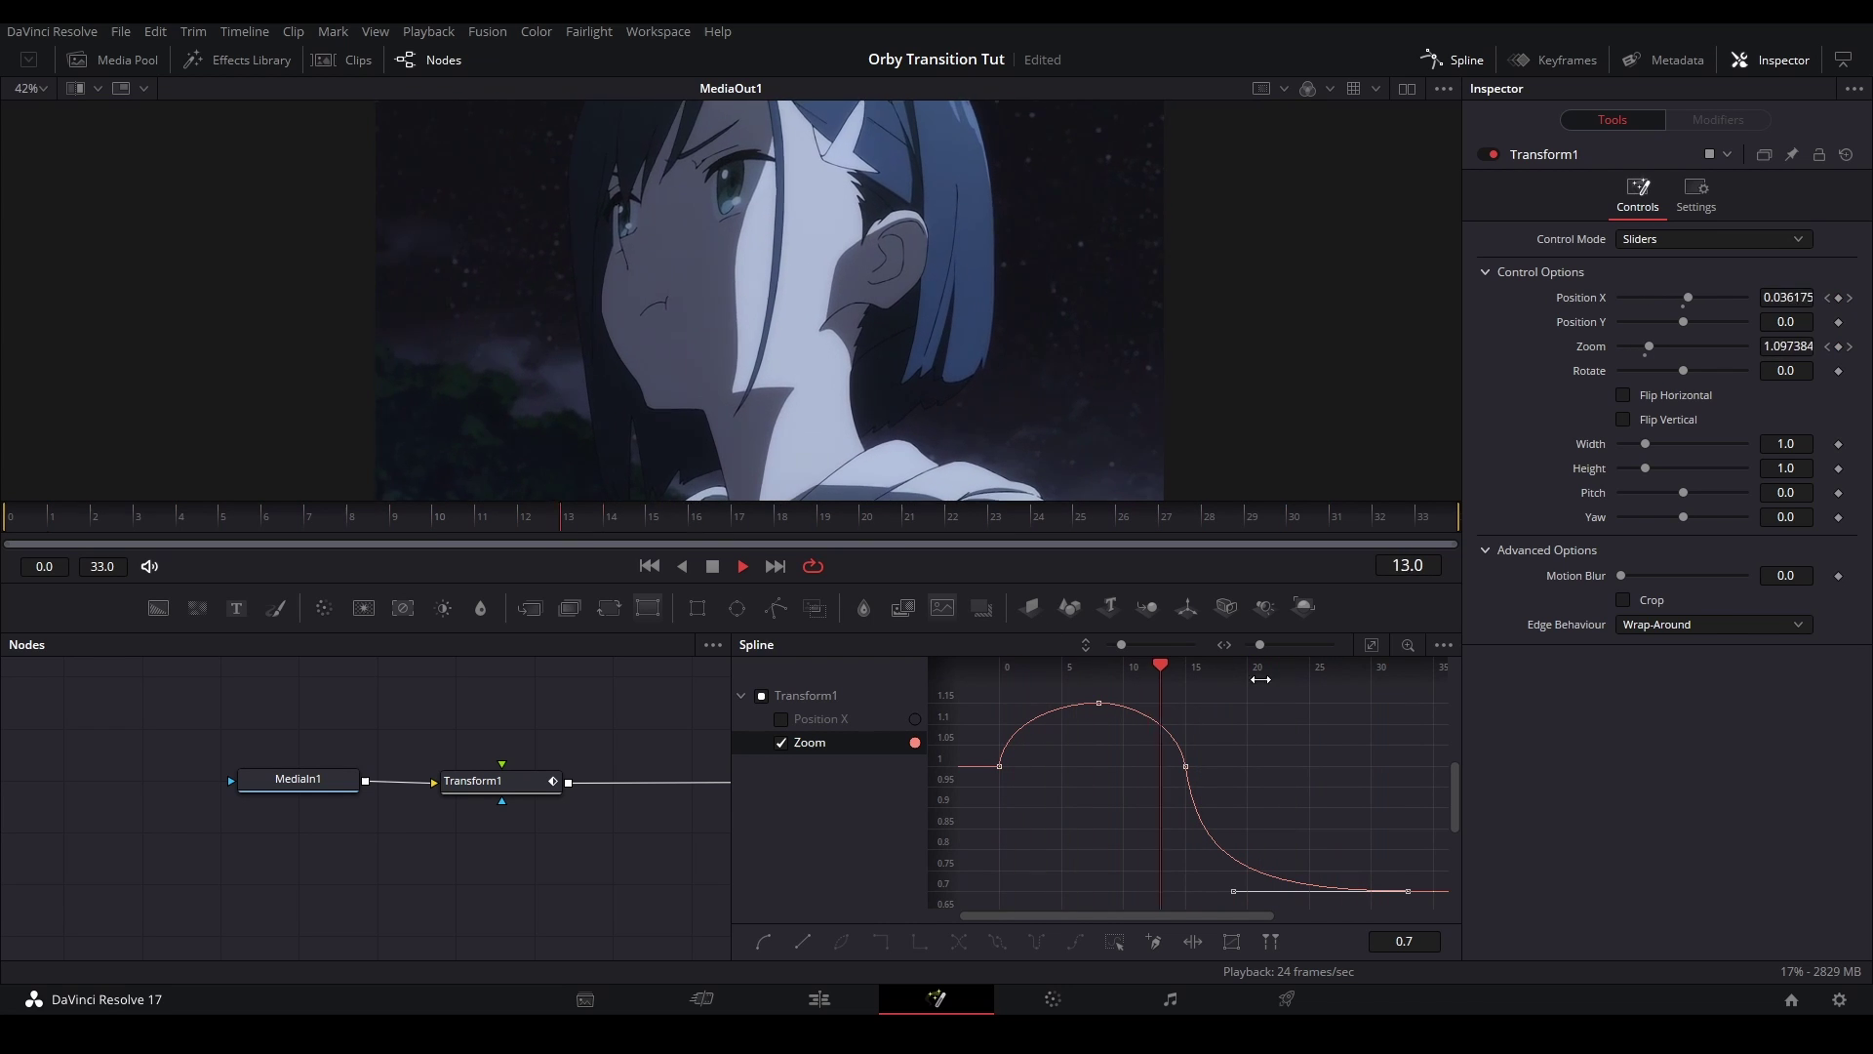
key(space)
click(1185, 765)
drag(1175, 715, 1040, 708)
click(1098, 702)
click(999, 766)
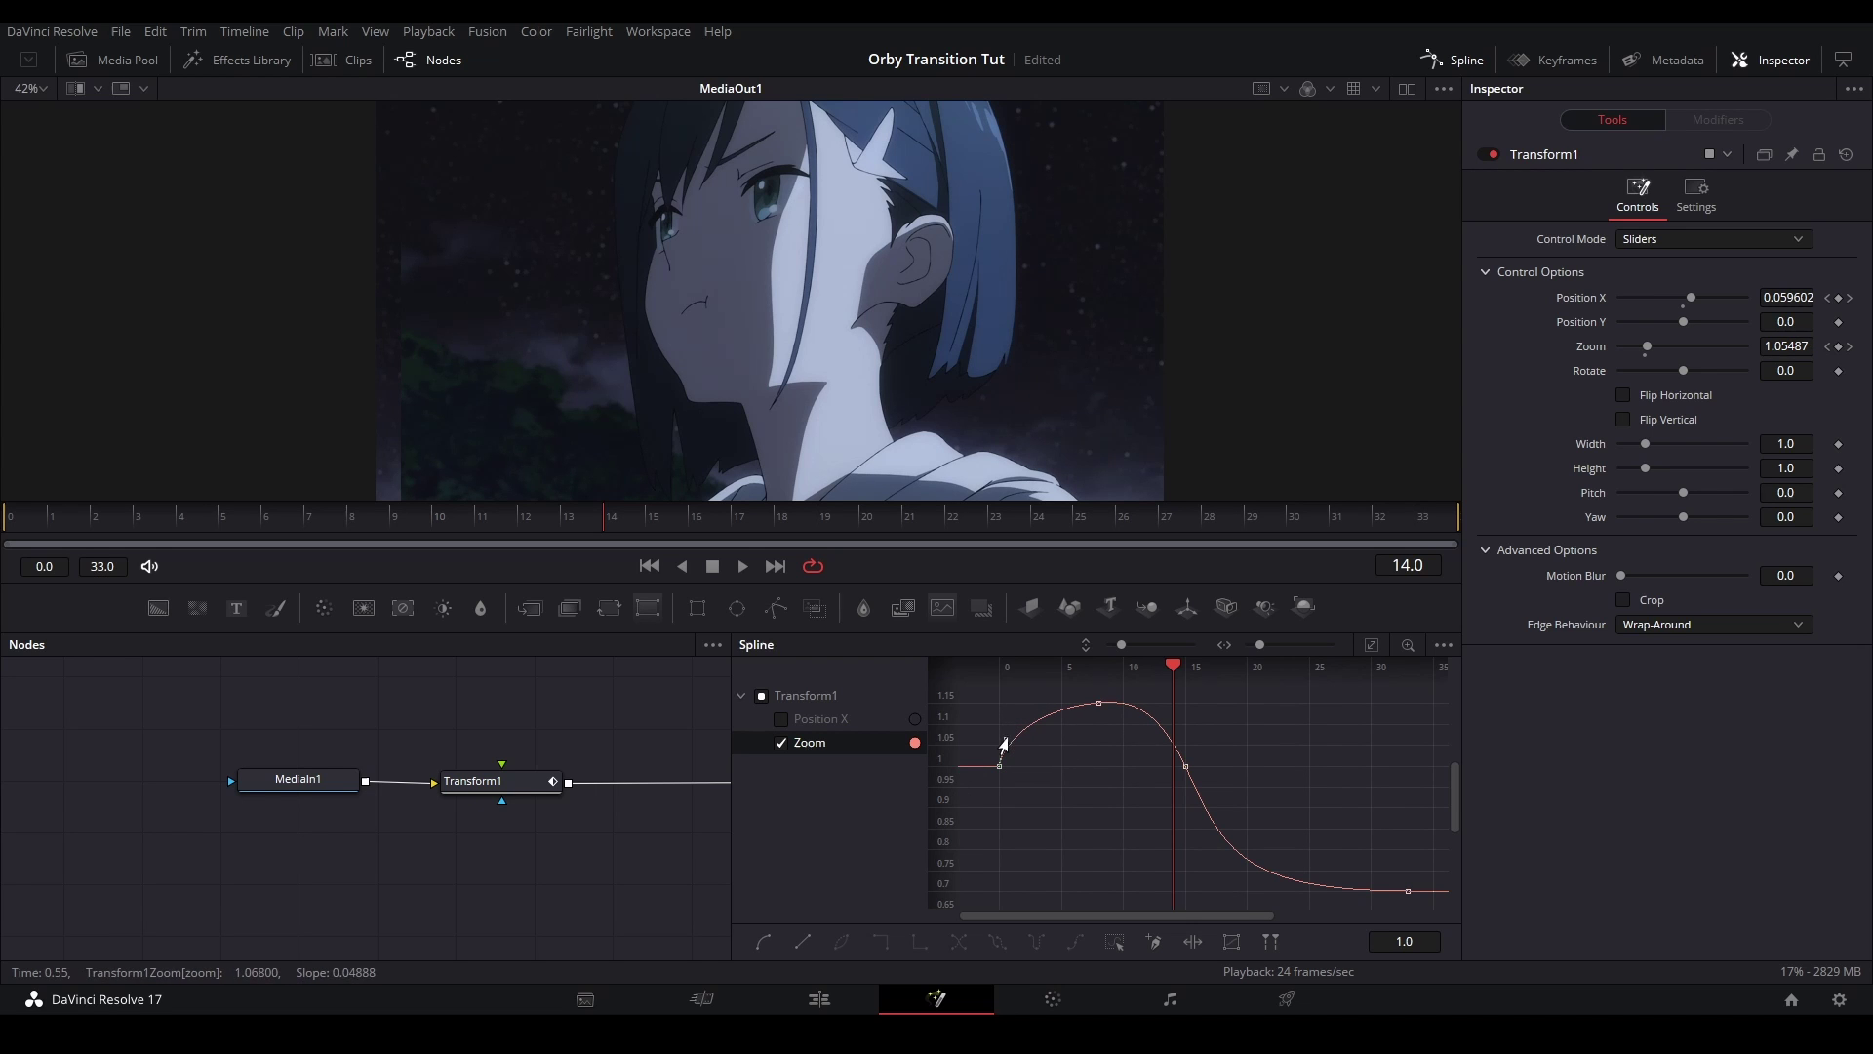
key(space)
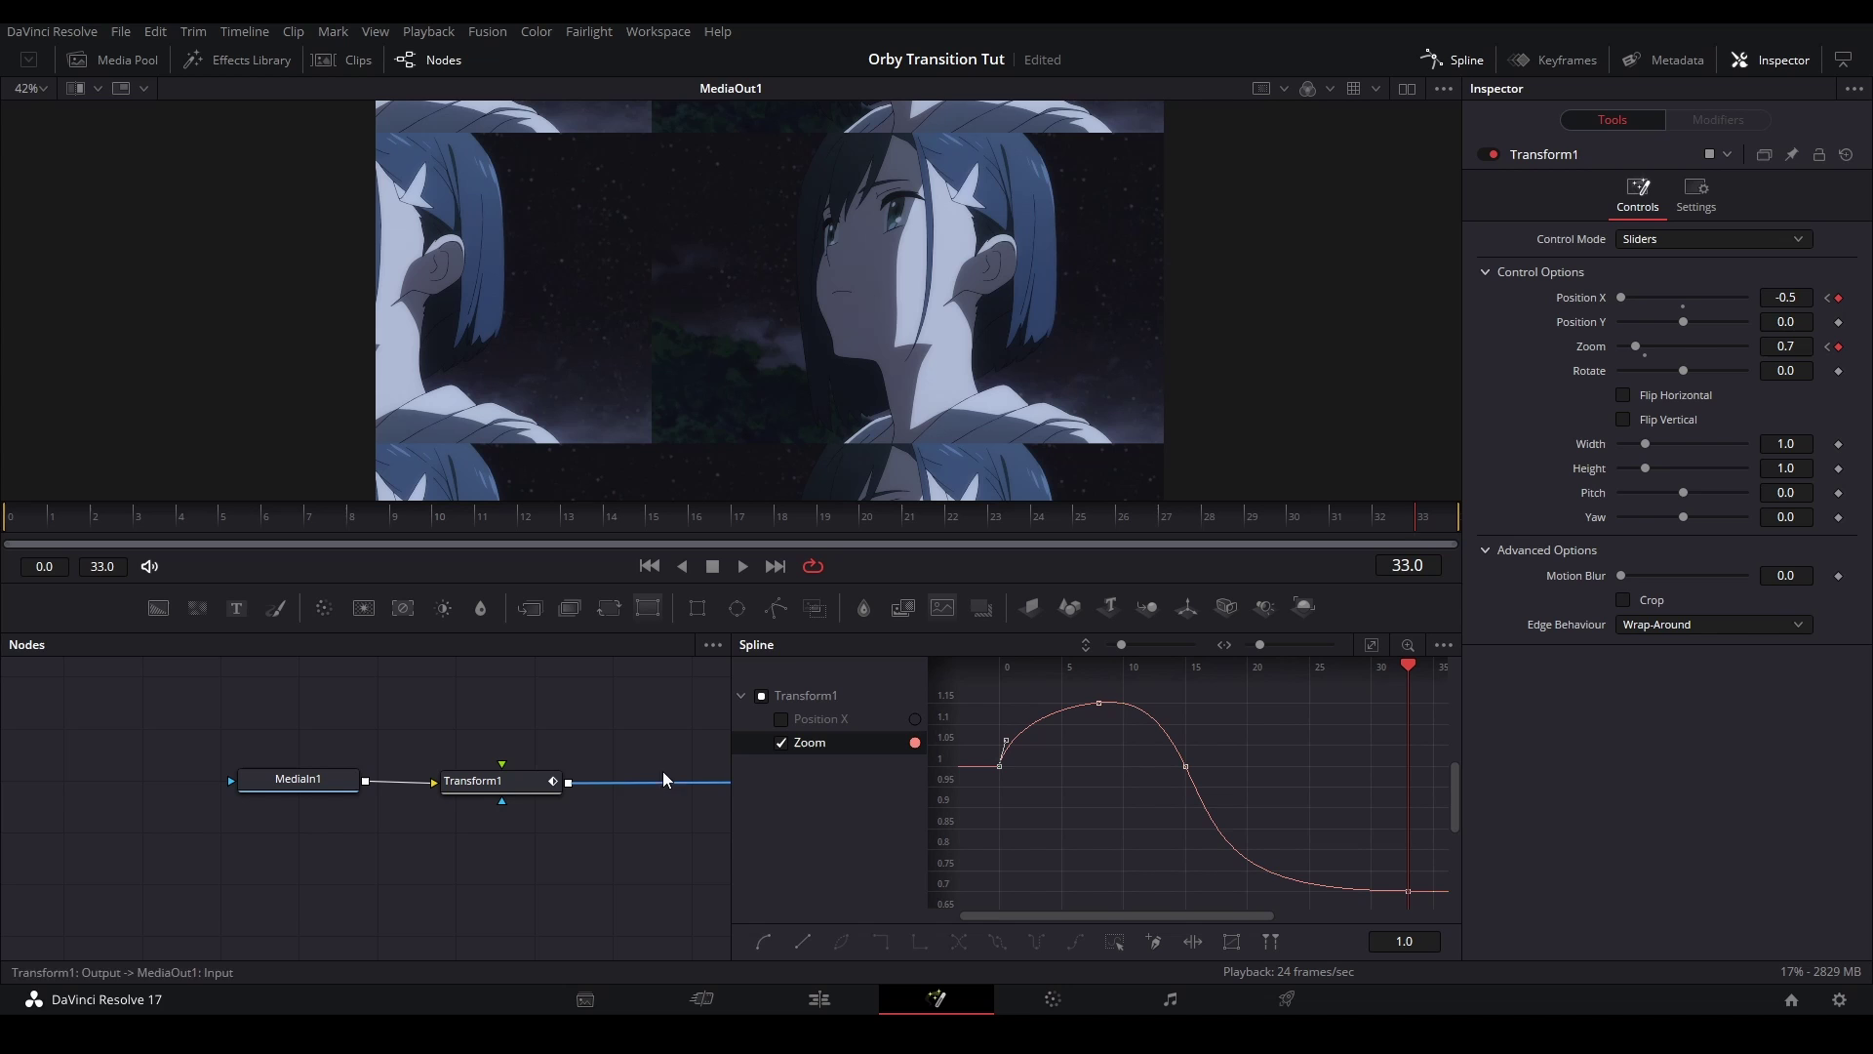
Isolate the Position X curve and reshape its handles into a flatter peak with a steep drop into frame 33
click(781, 742)
click(781, 719)
key(Left)
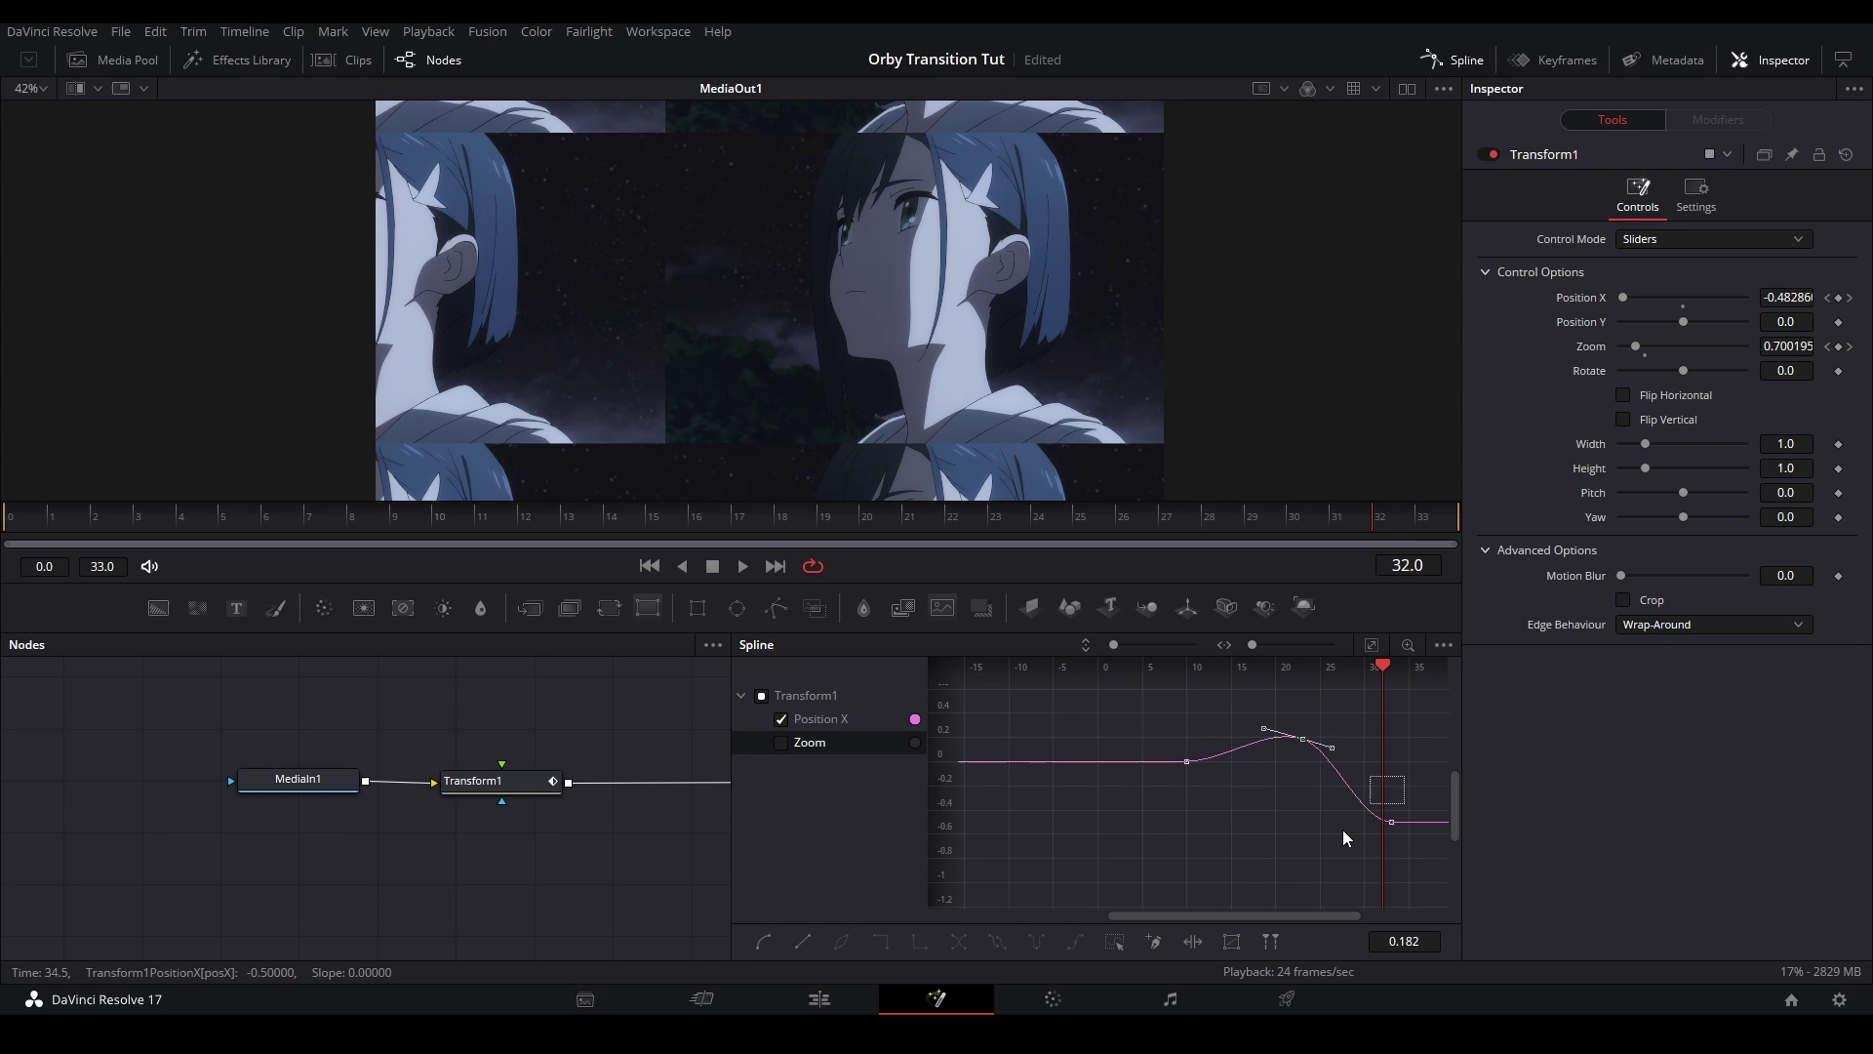
key(Delete)
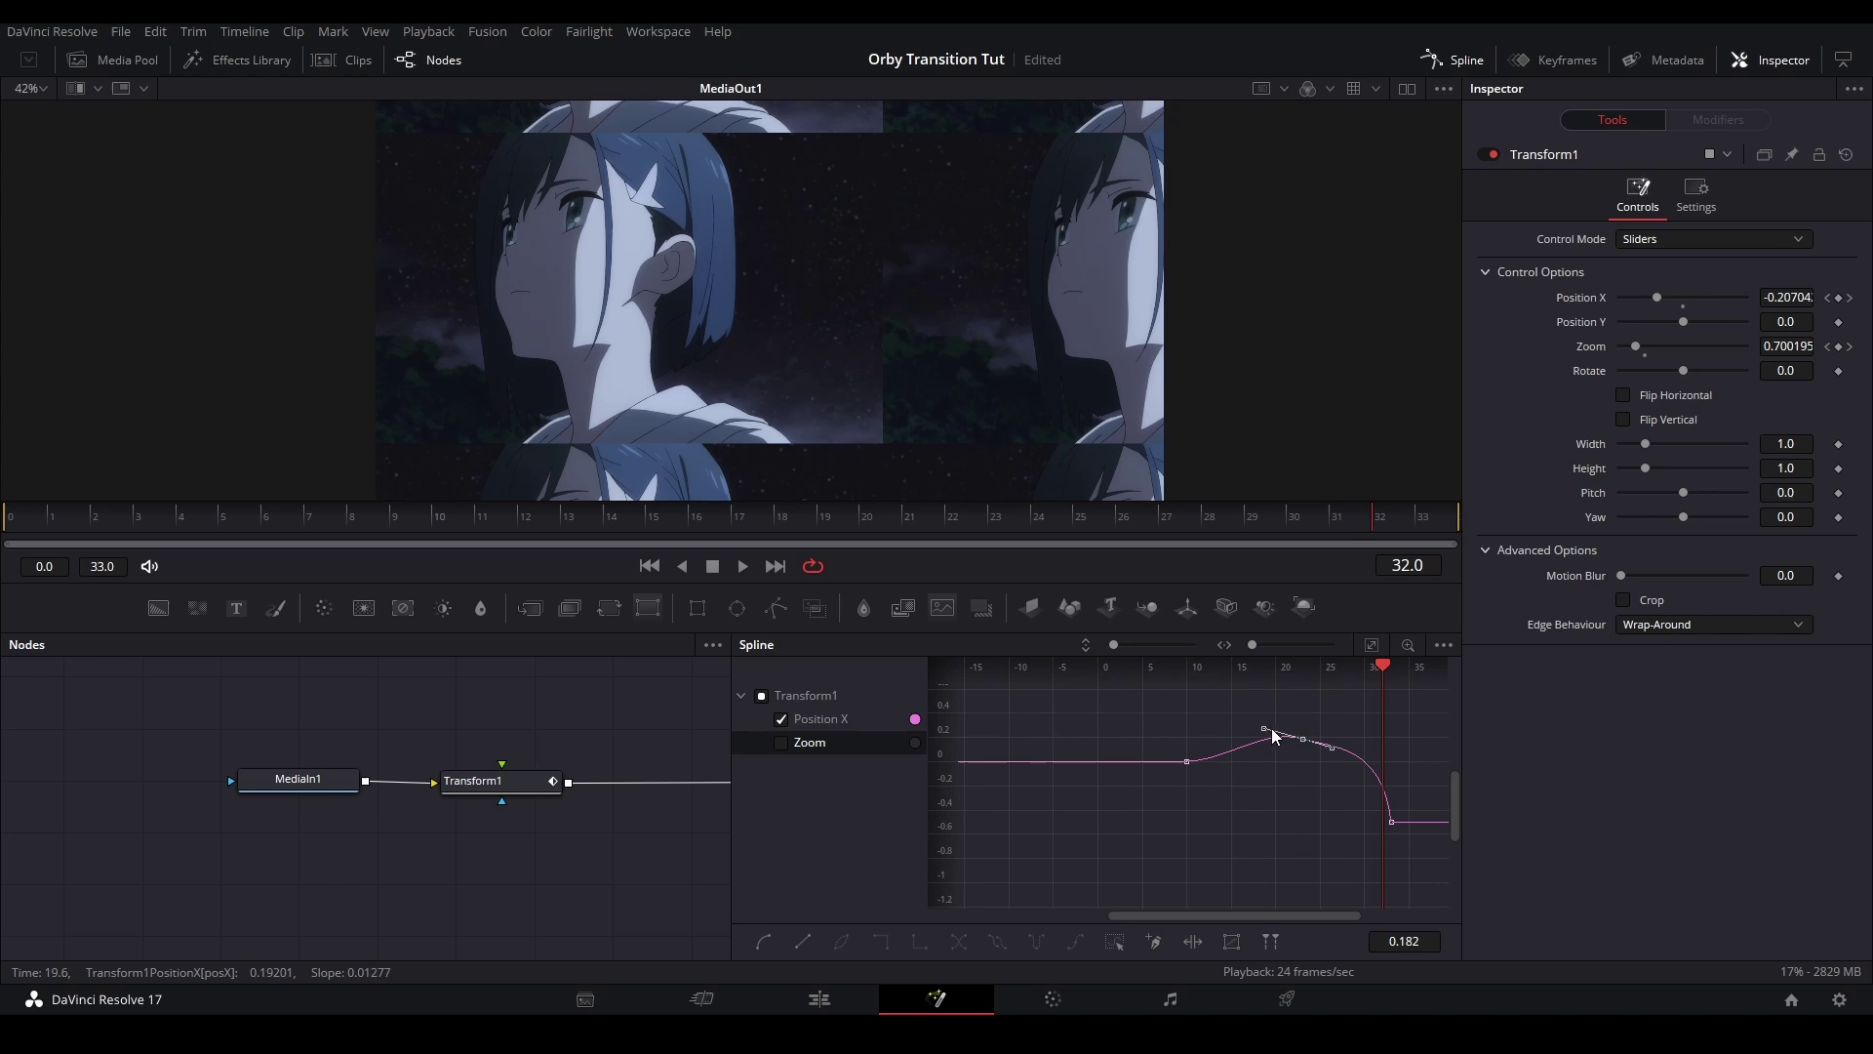
drag(1258, 736, 1258, 747)
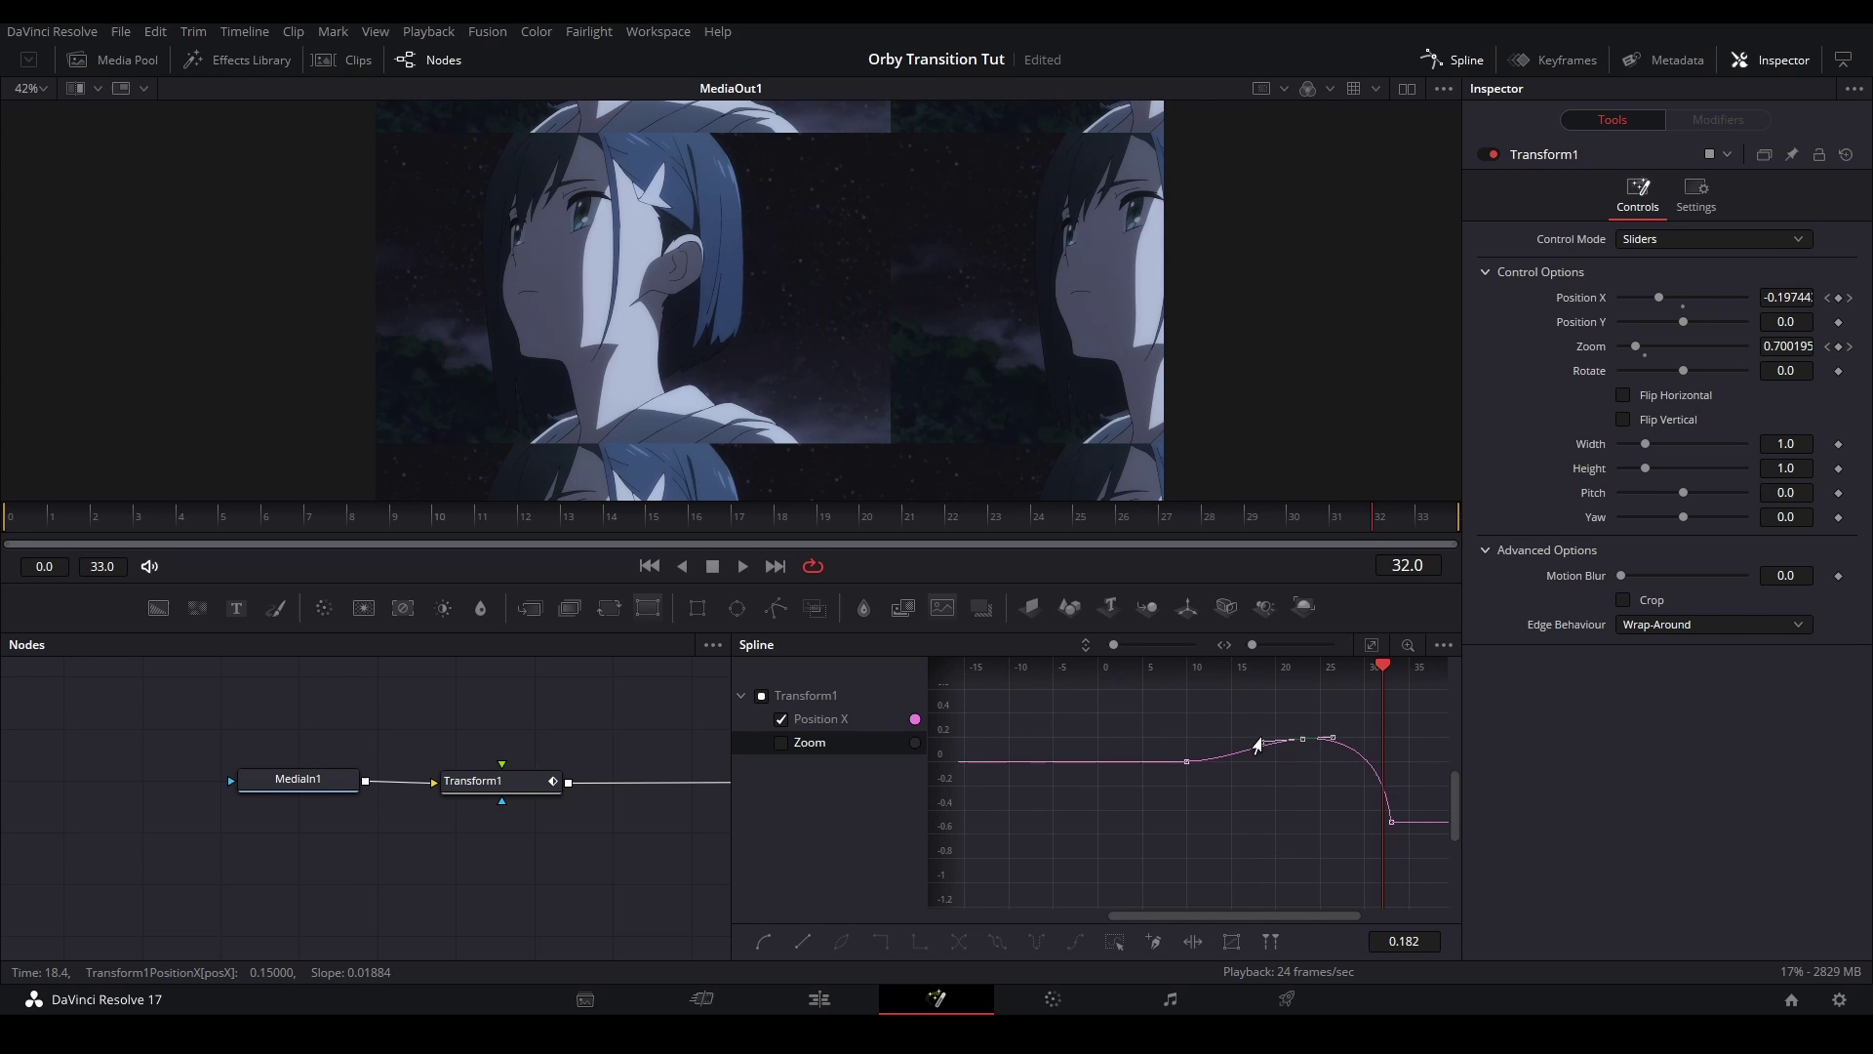
key(space)
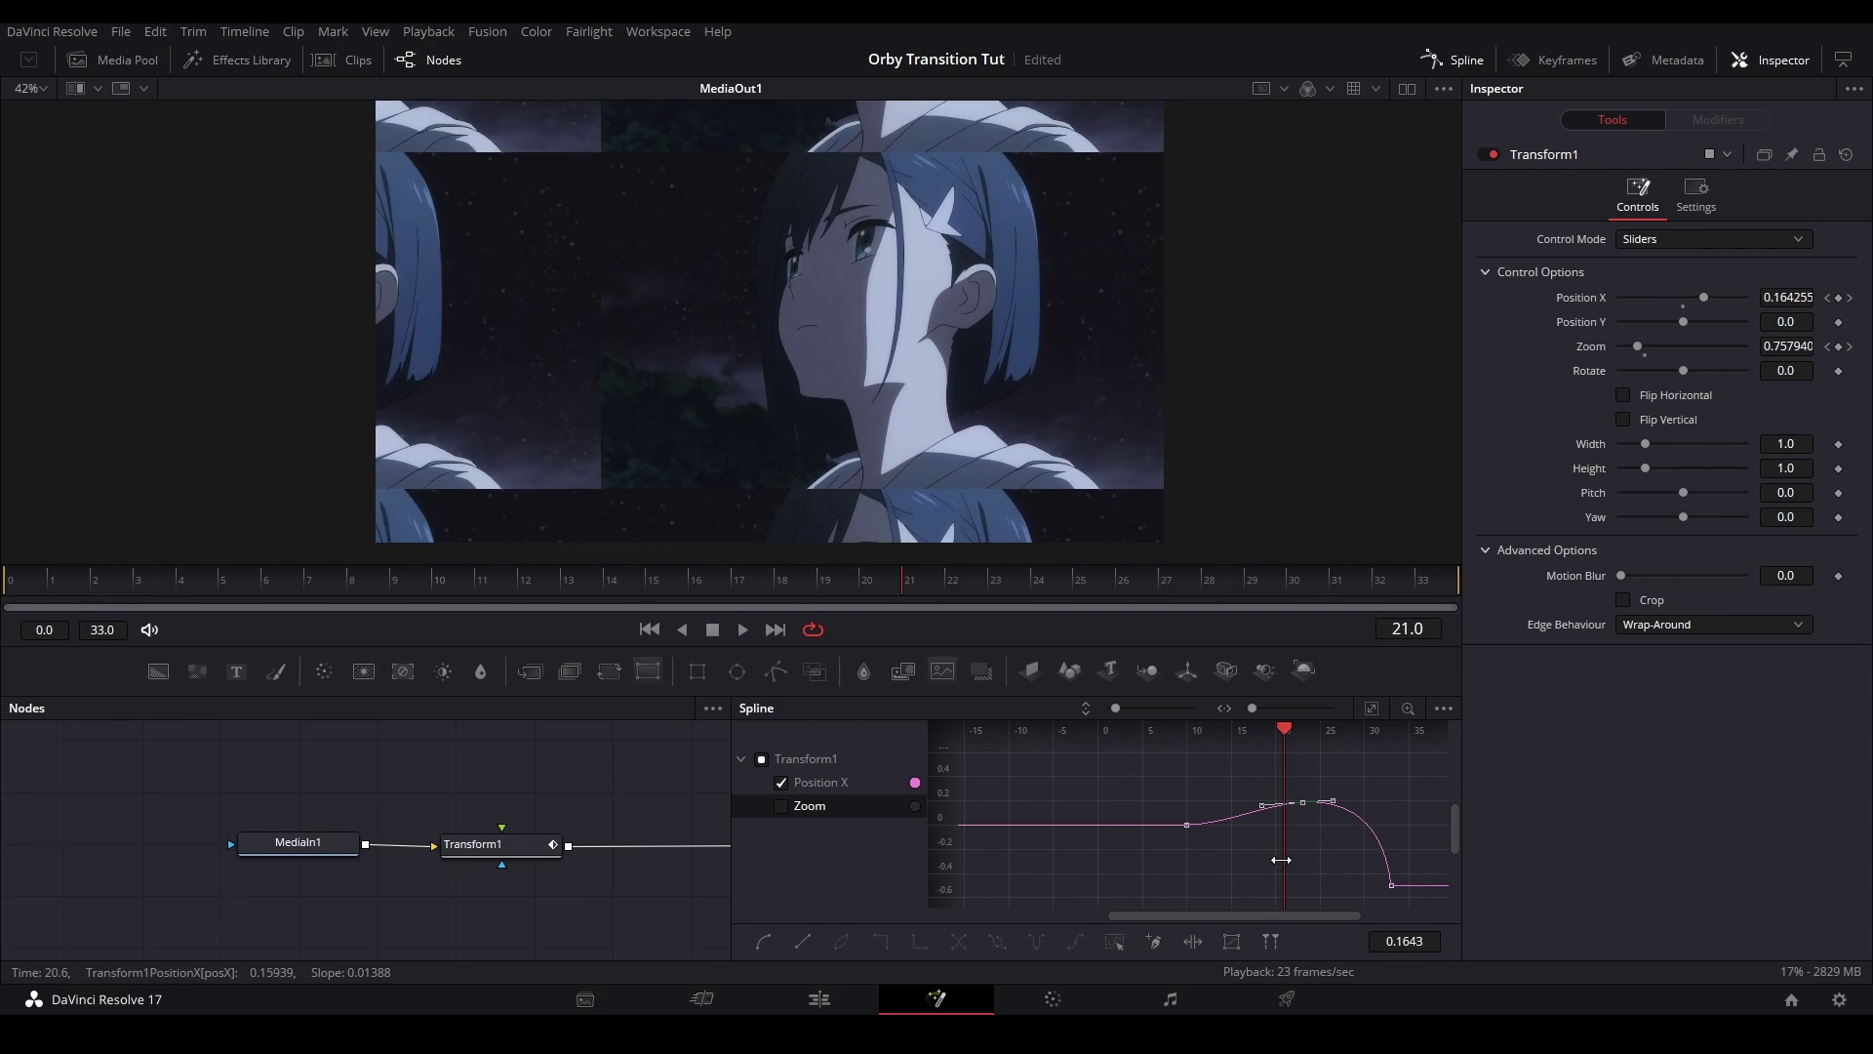
Ease the start of the Position X curve, moving its first two keyframes earlier to about frames 7 and 20
drag(1282, 859, 1160, 766)
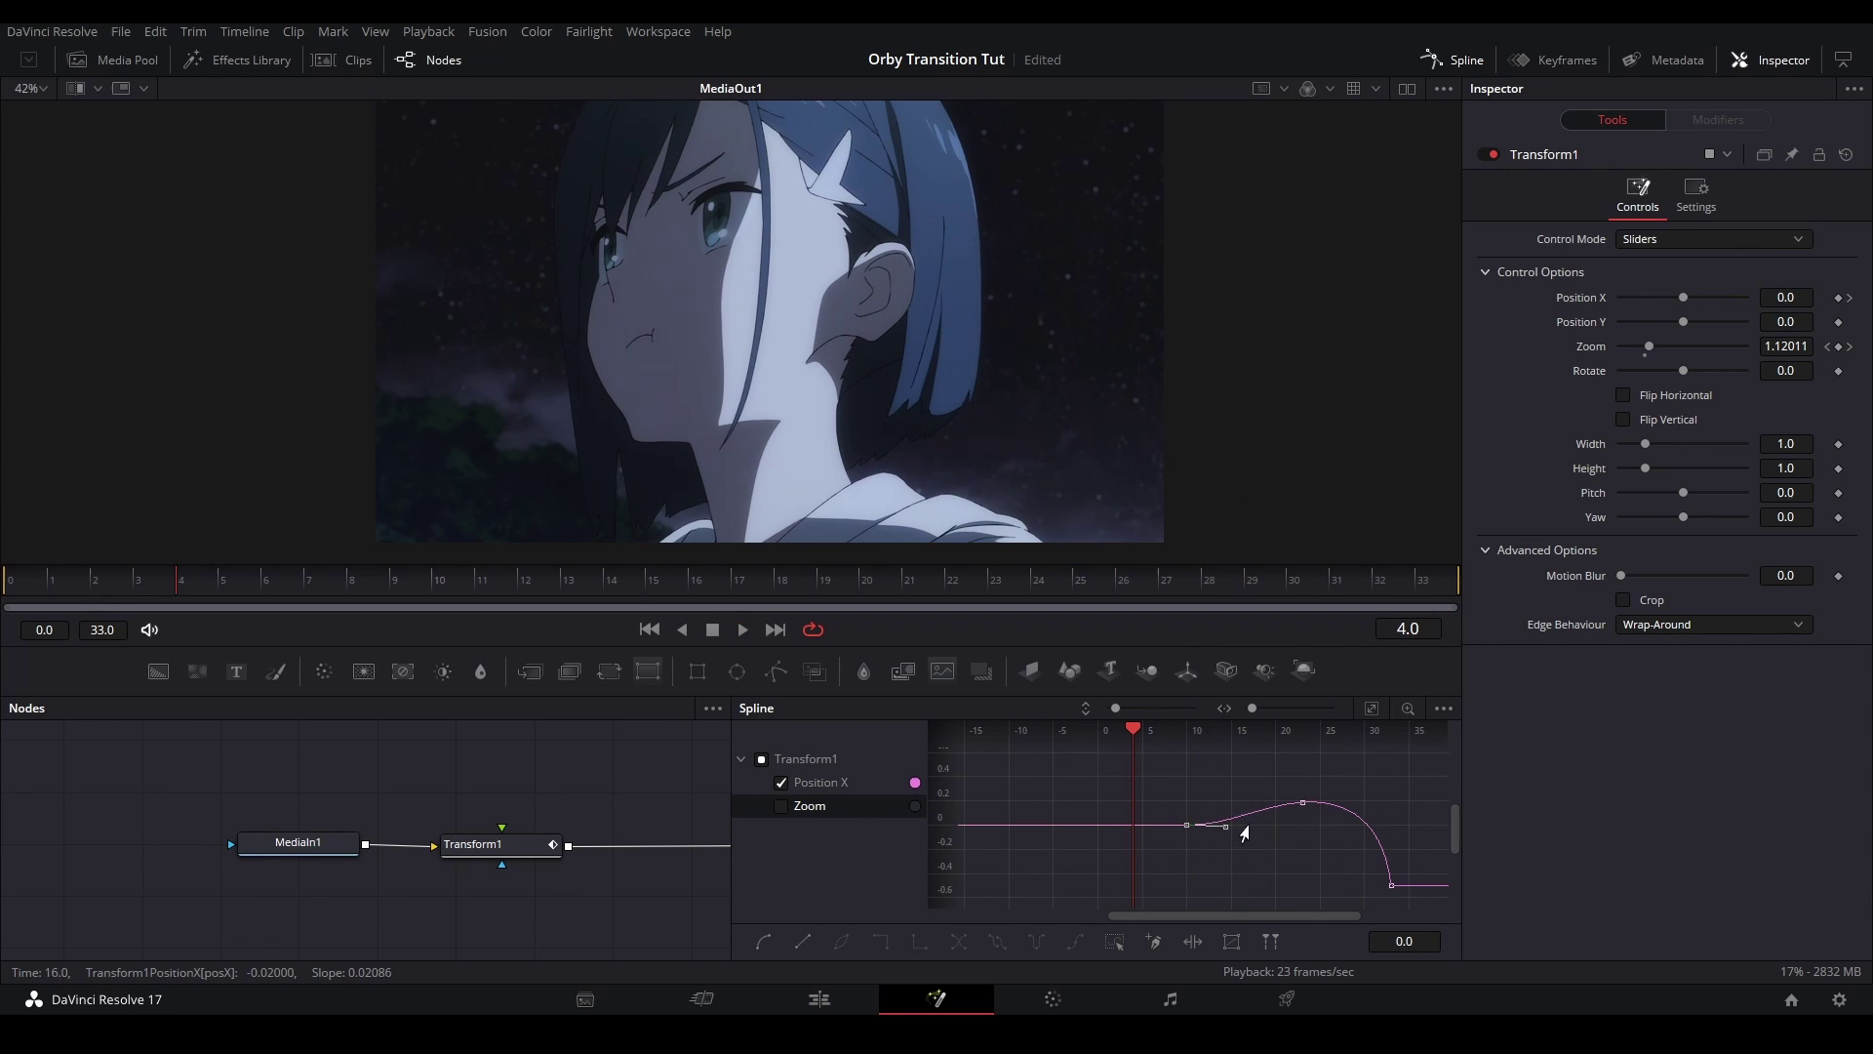
key(f)
key(space)
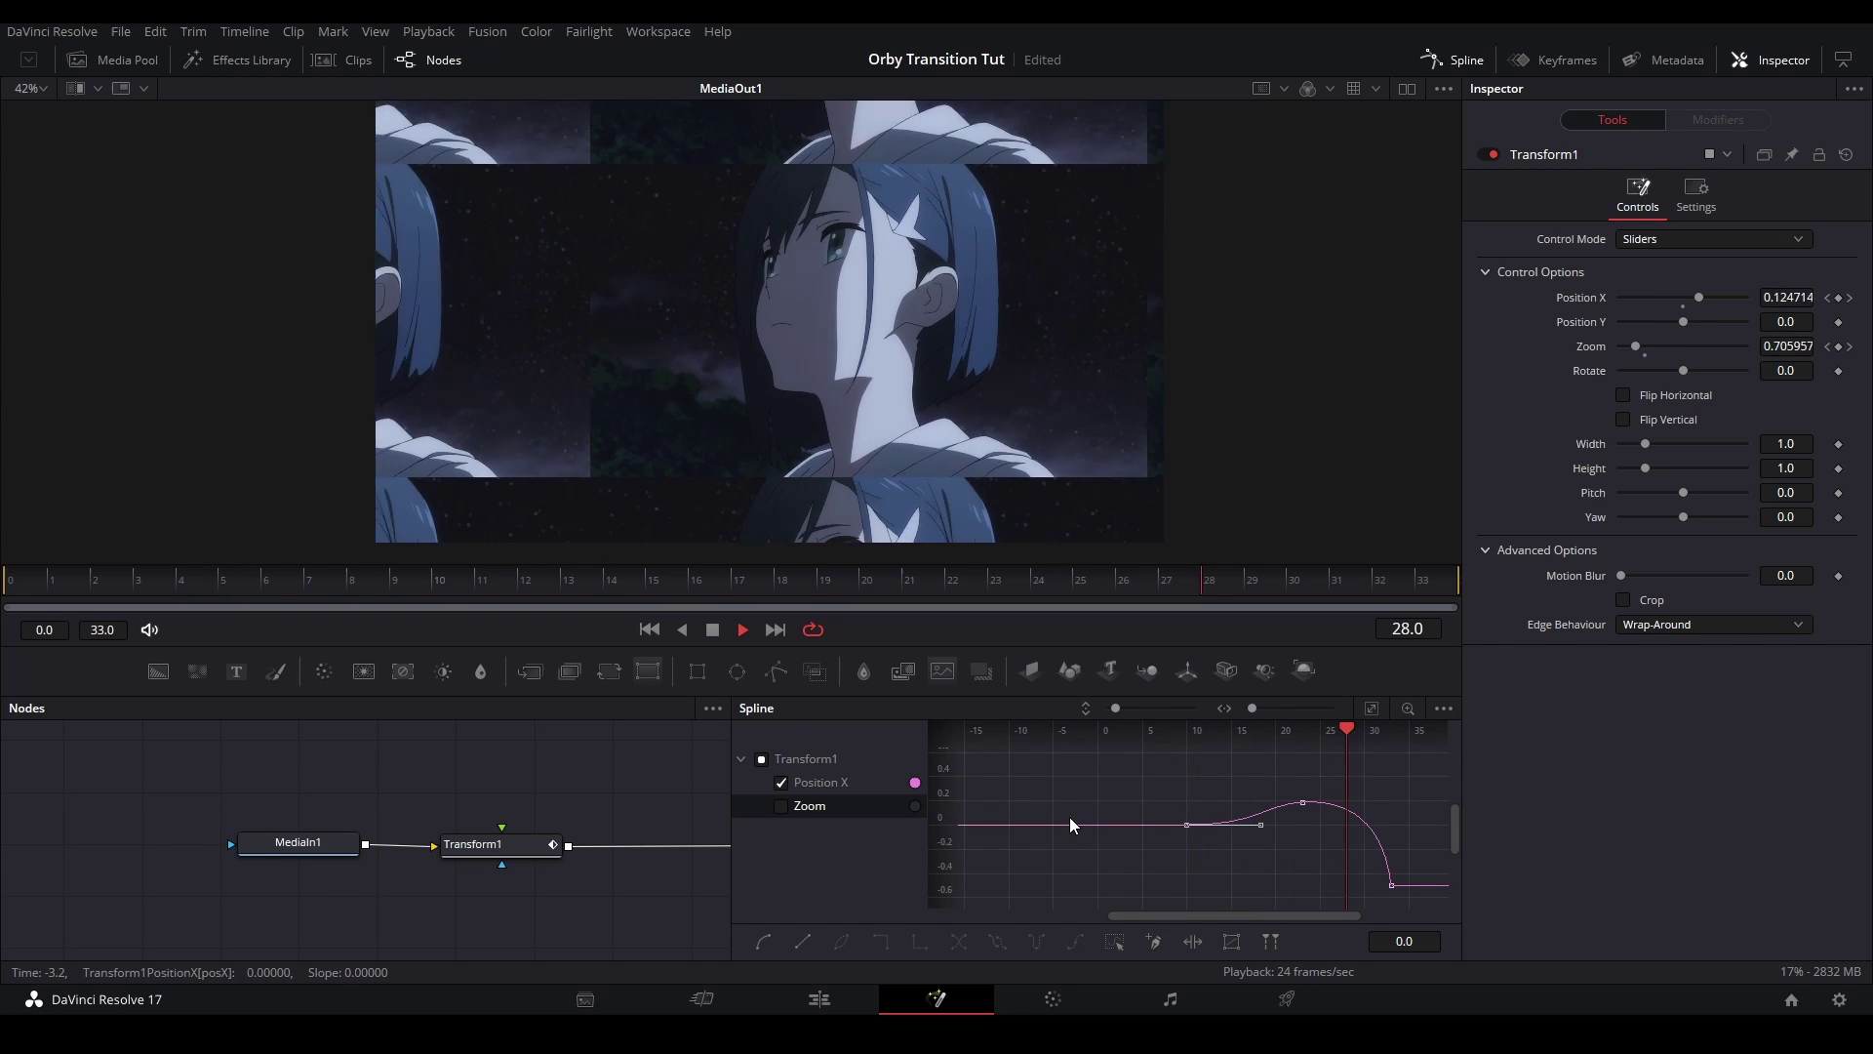
drag(1157, 858, 1158, 855)
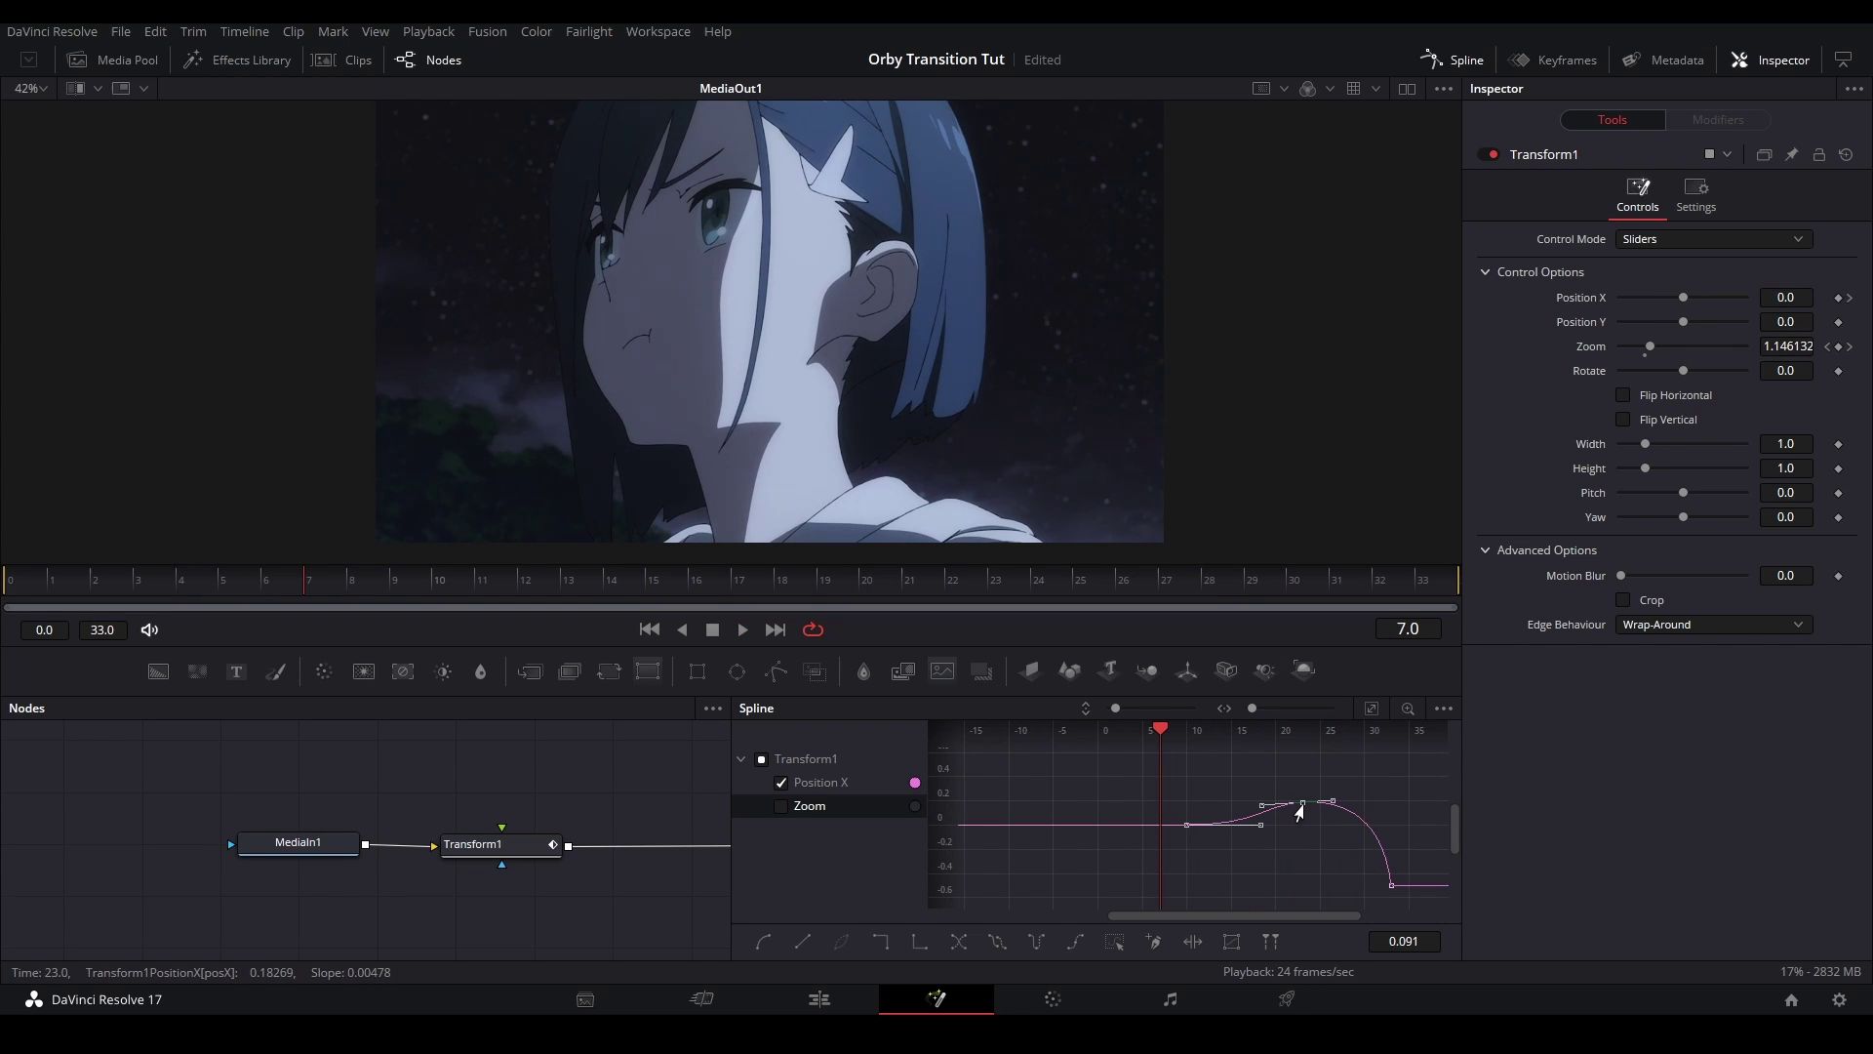
drag(1298, 812, 1271, 812)
key(space)
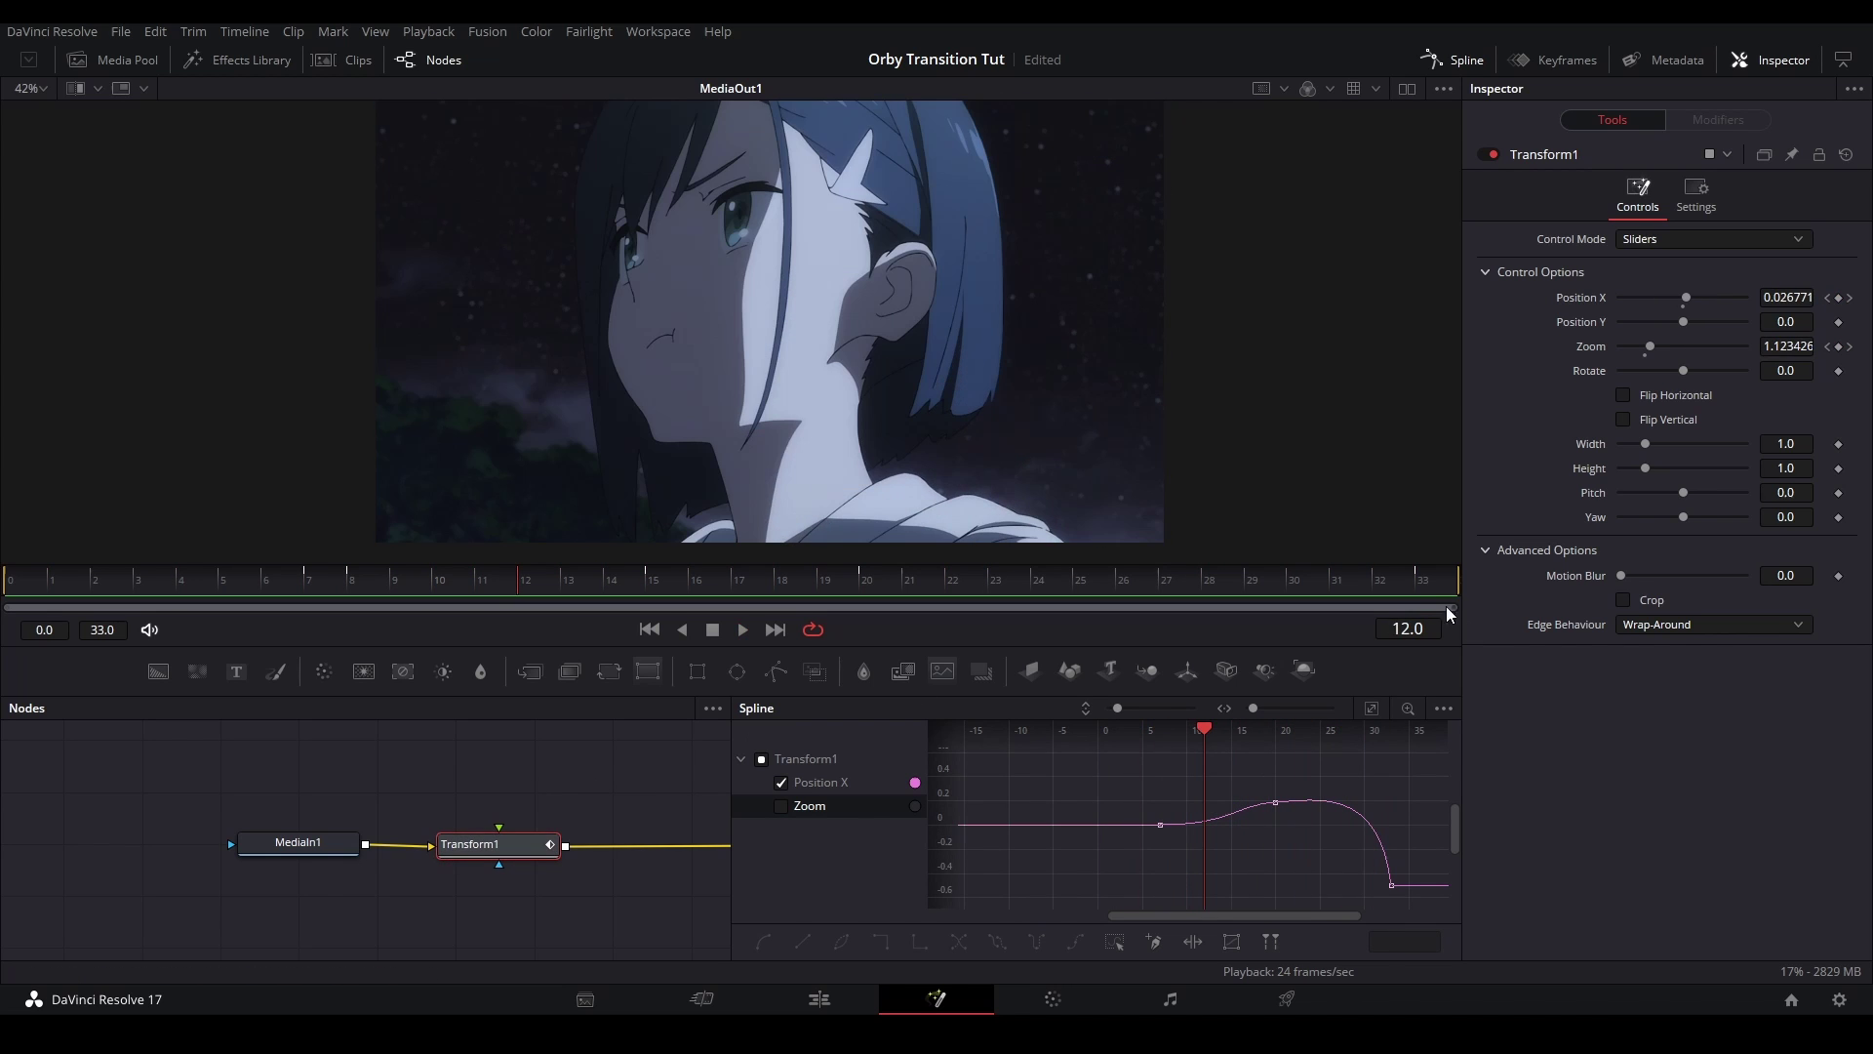
Keyframe the Transform's Motion Blur at 0.0 on frames 33 and 30
click(1420, 582)
click(1839, 576)
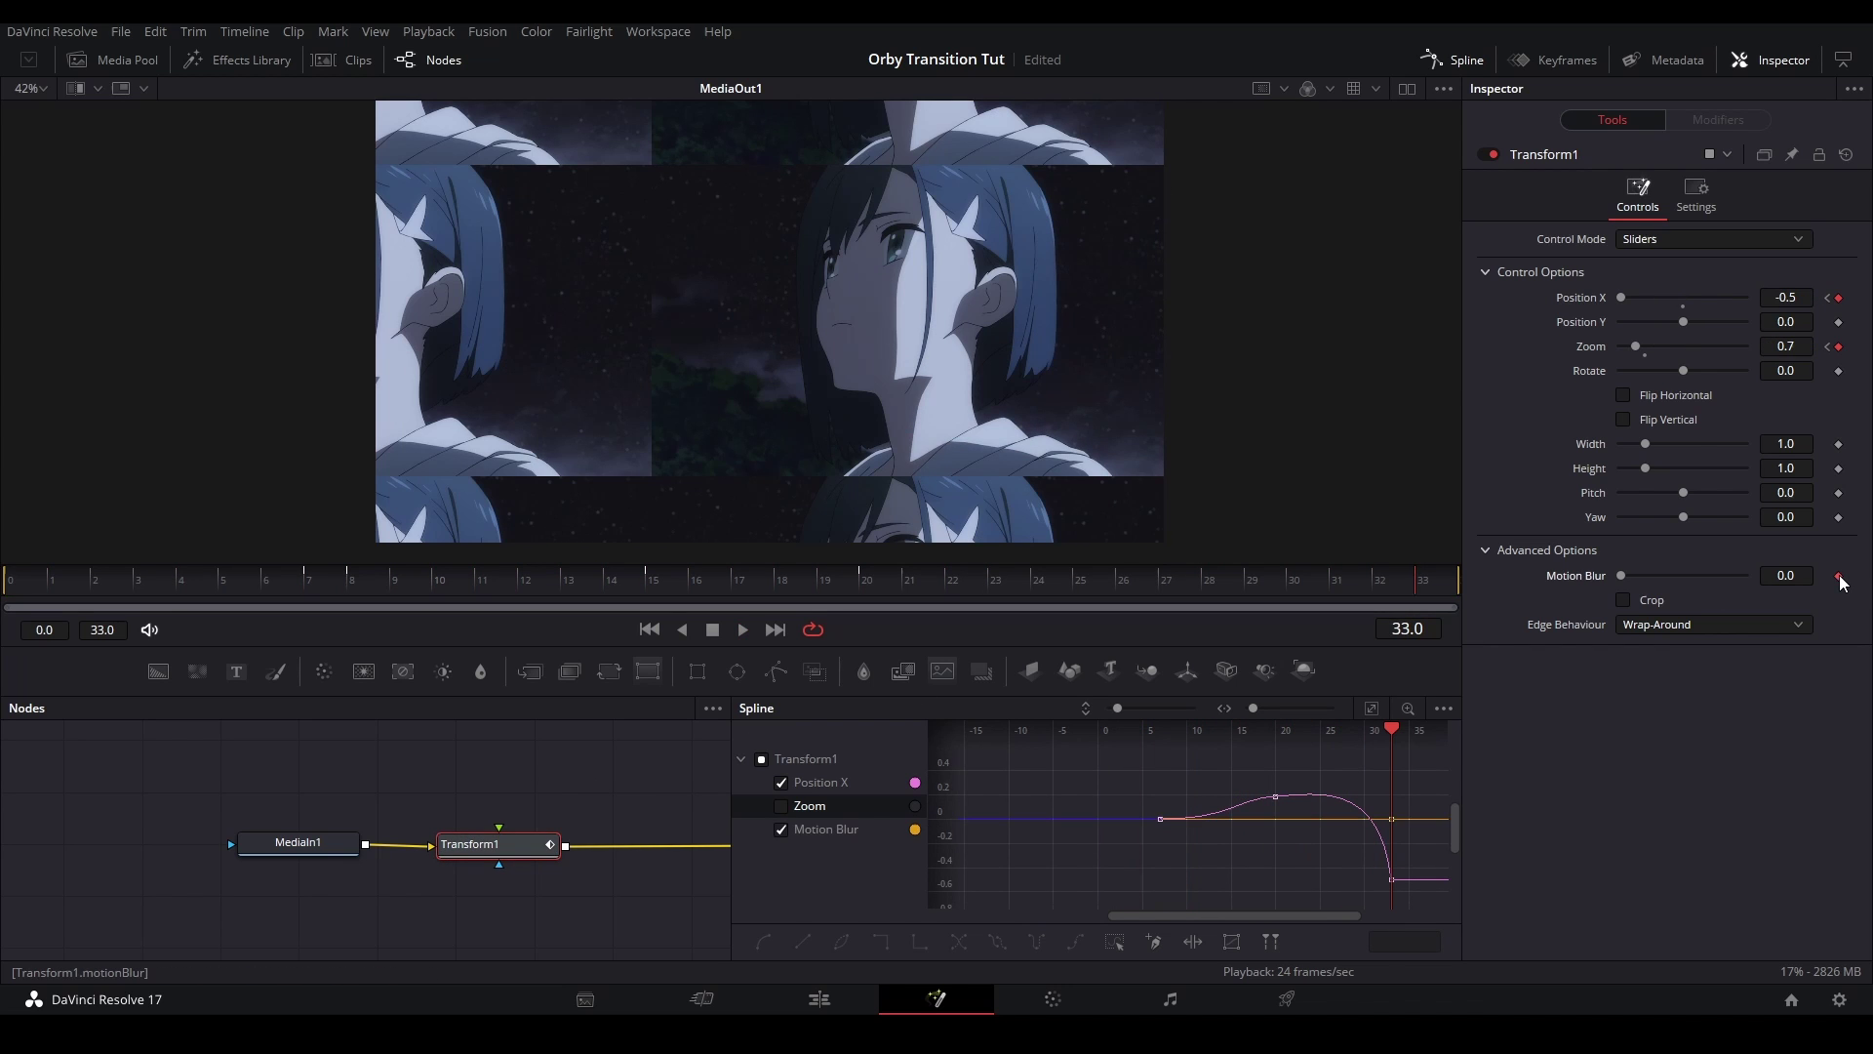
key(Left)
key(Left)
key(Left)
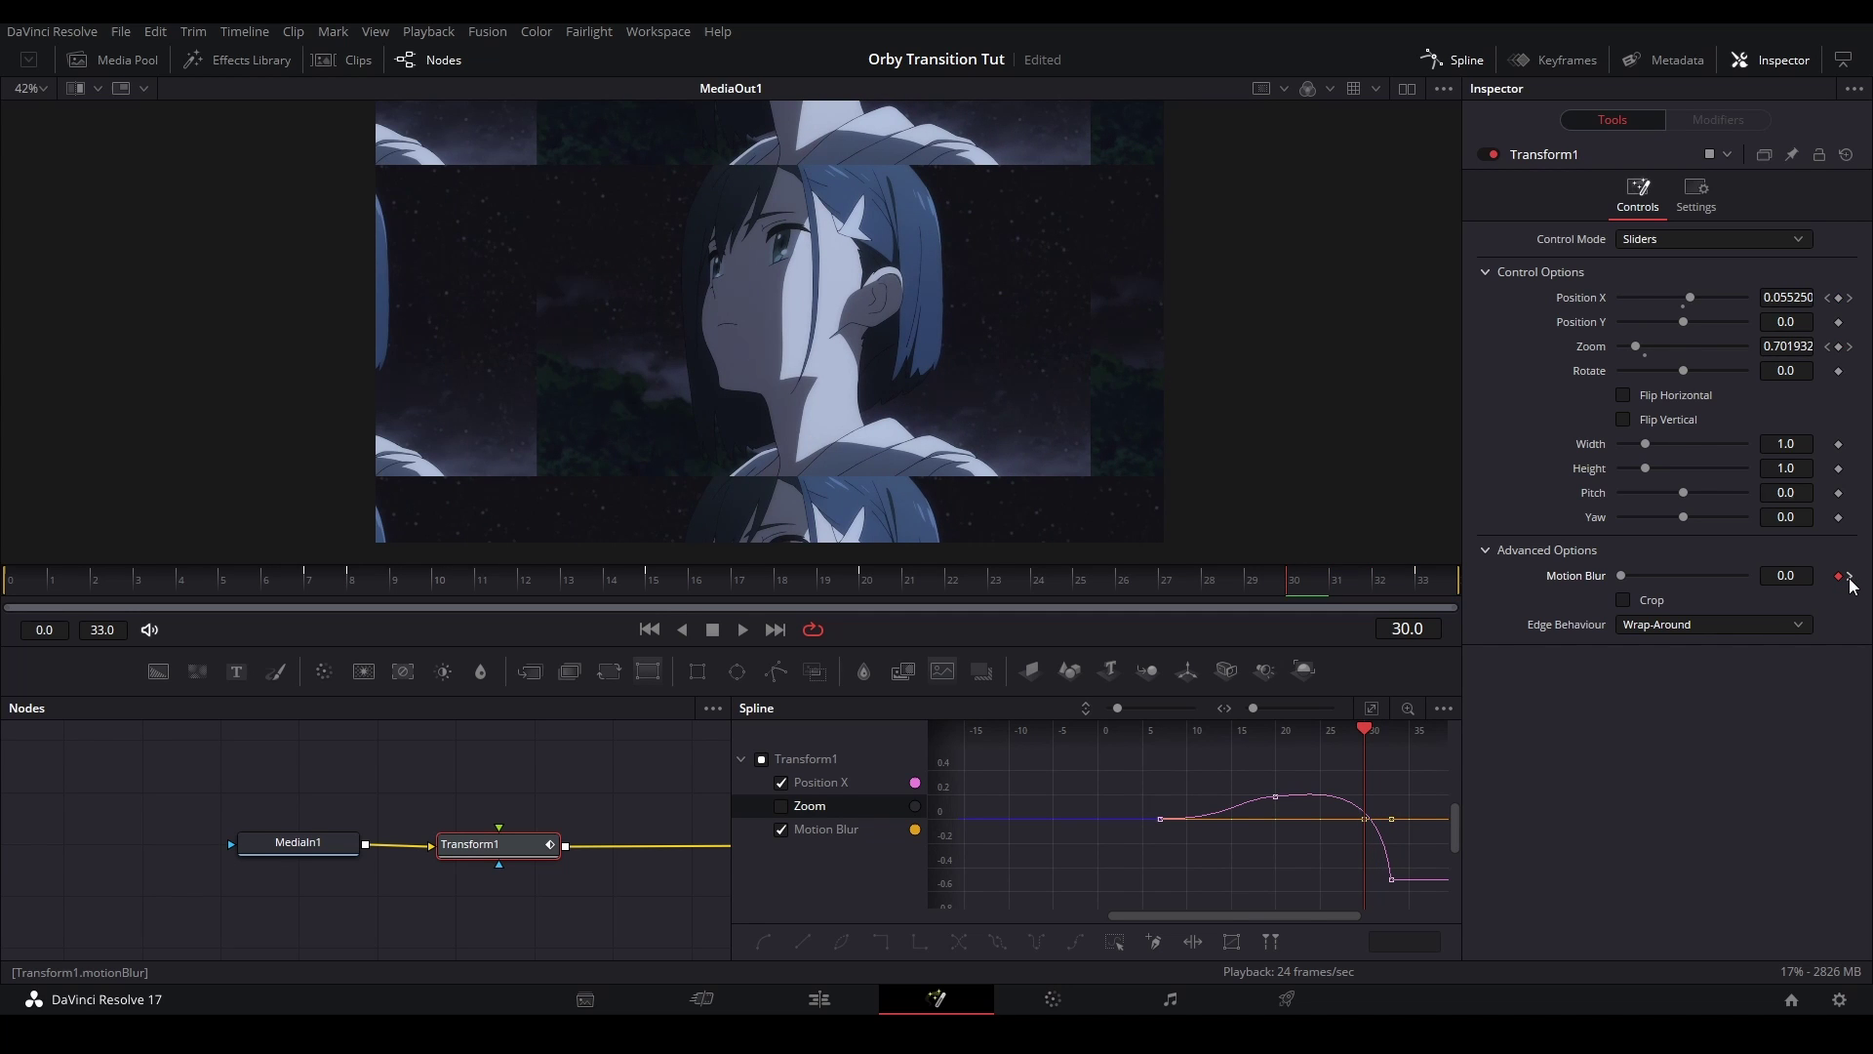
Raise Motion Blur on frame 33 to about 0.3 and play back the blurred slide from frame 24
click(1849, 577)
click(1783, 693)
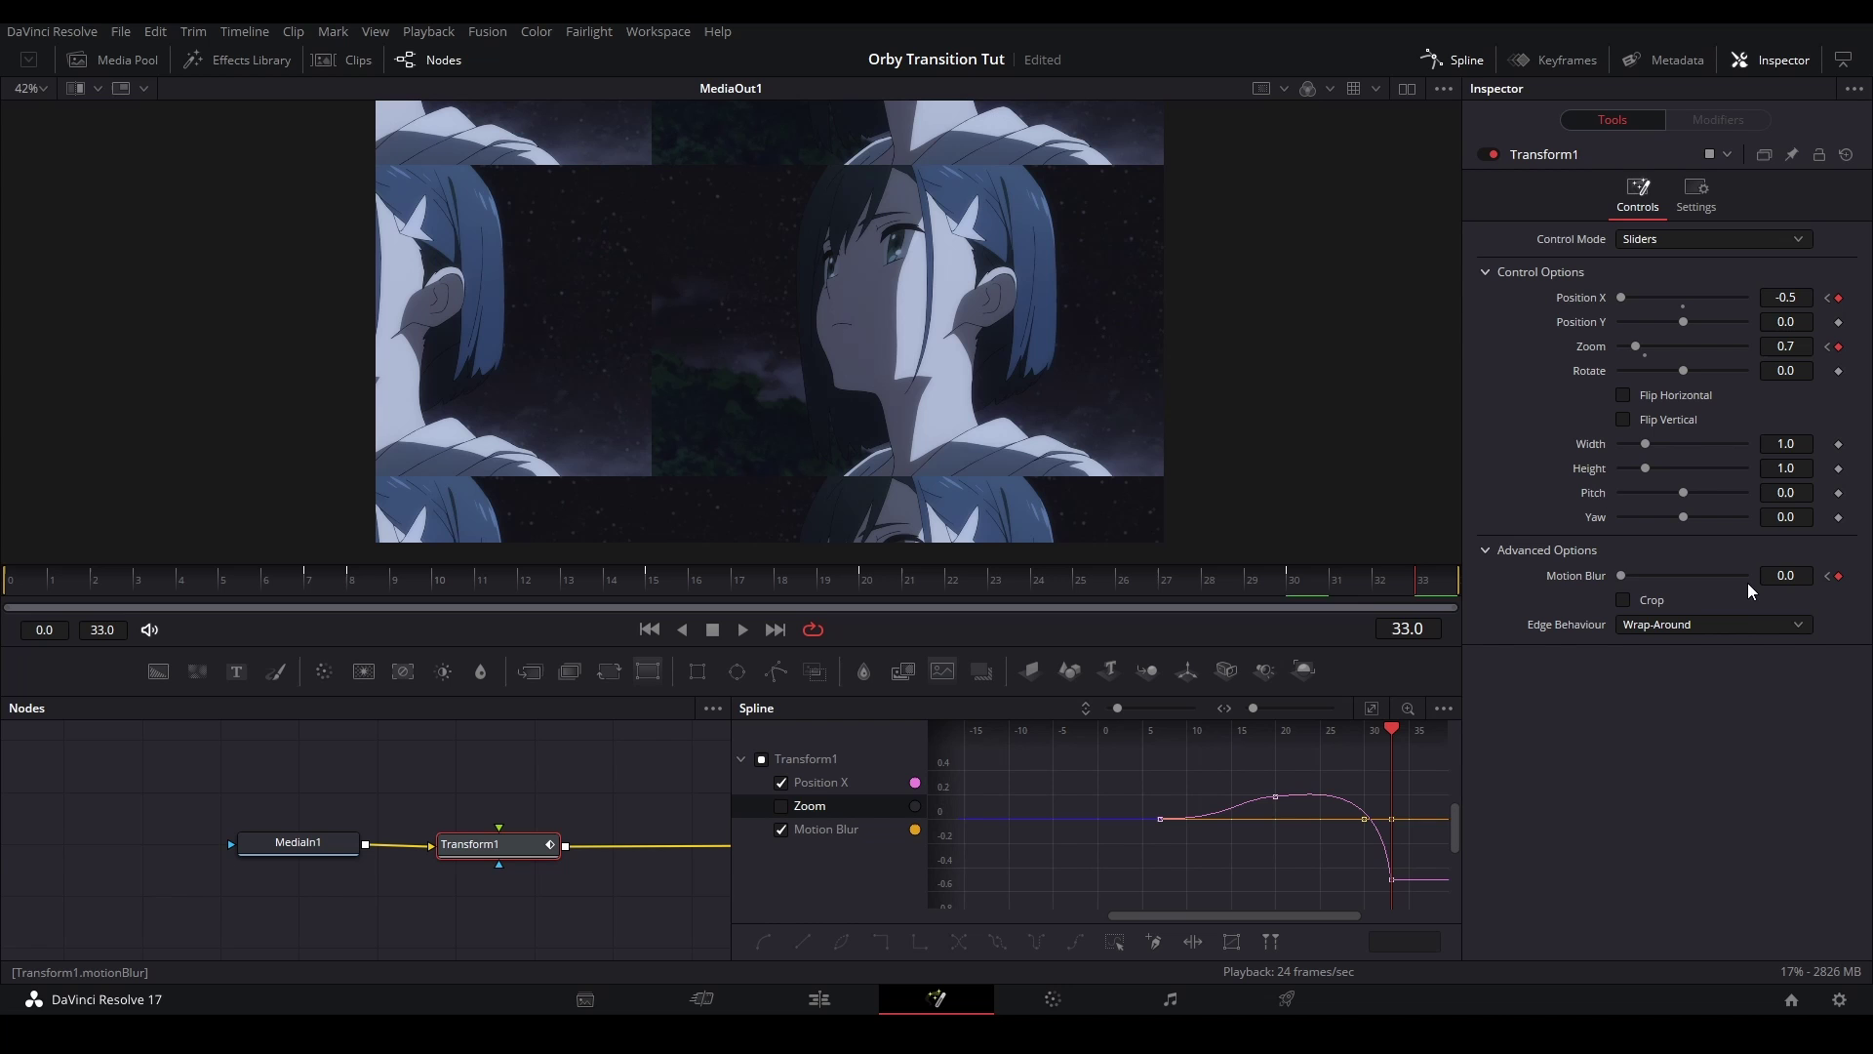
click(1744, 577)
click(1743, 577)
click(1742, 578)
click(1038, 580)
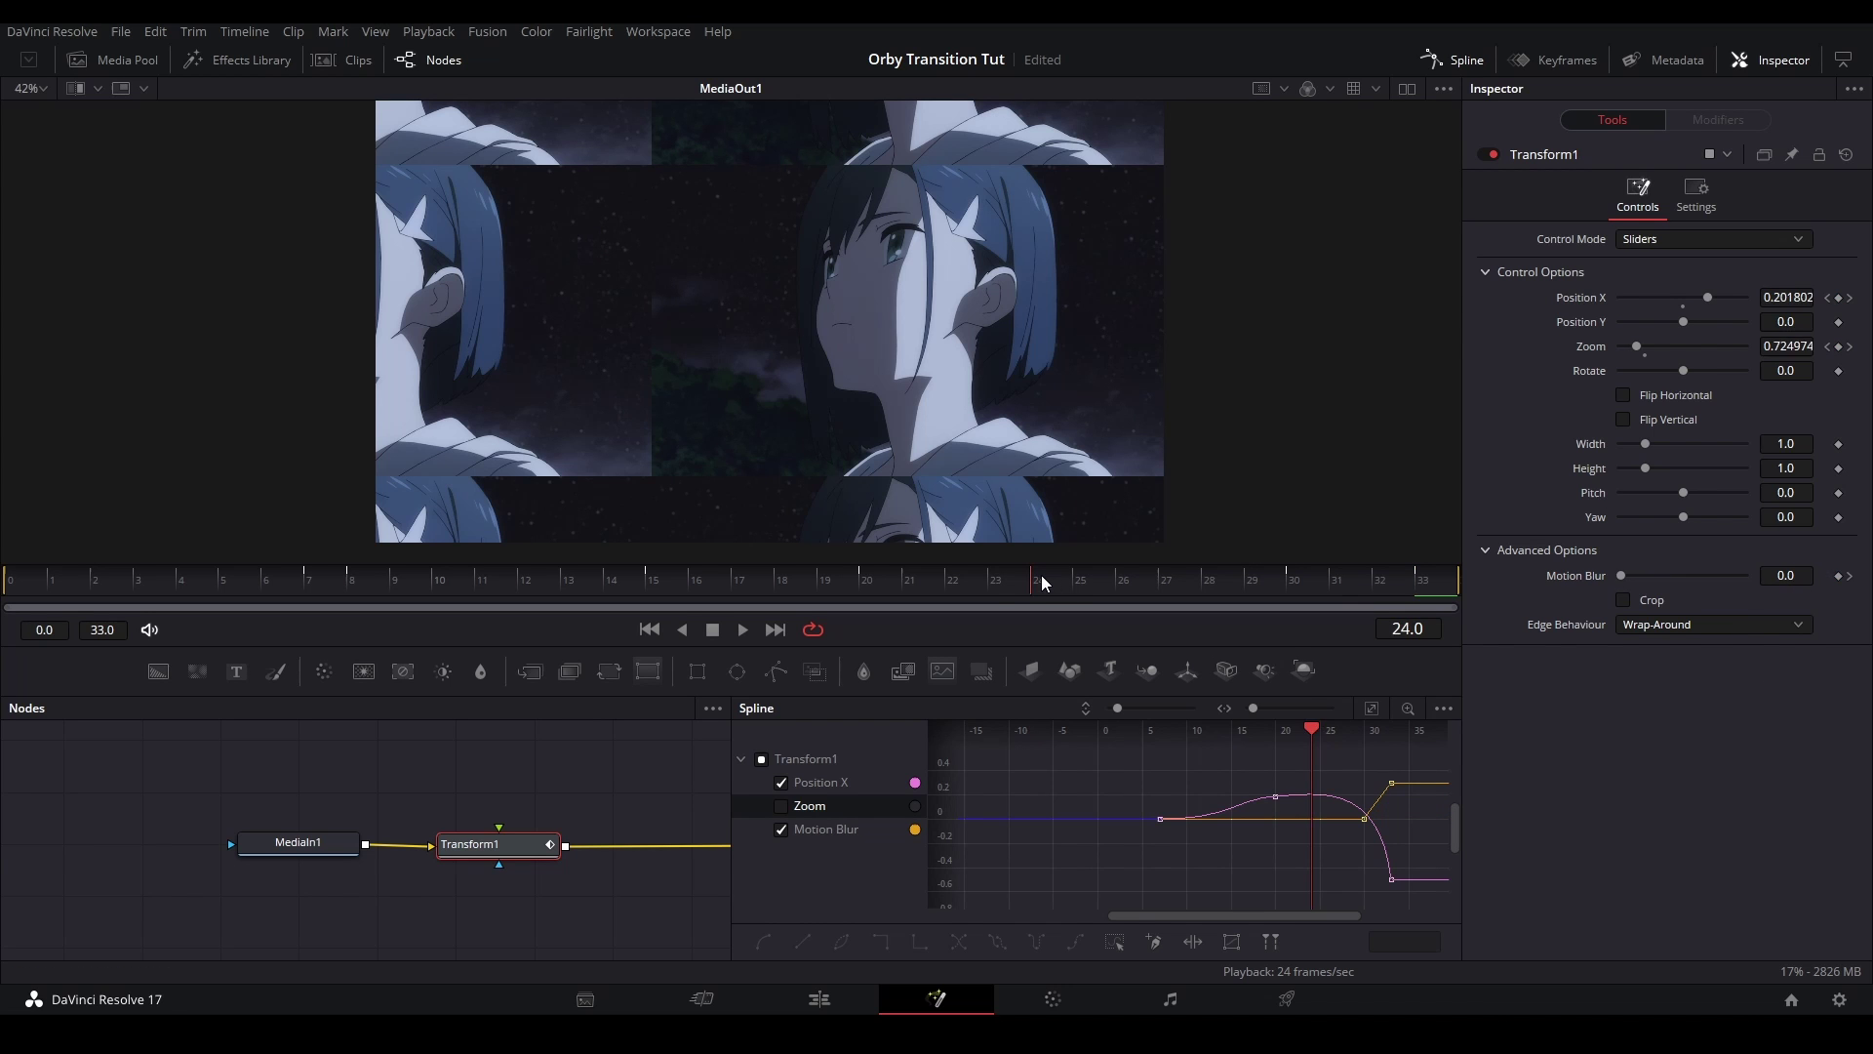
key(space)
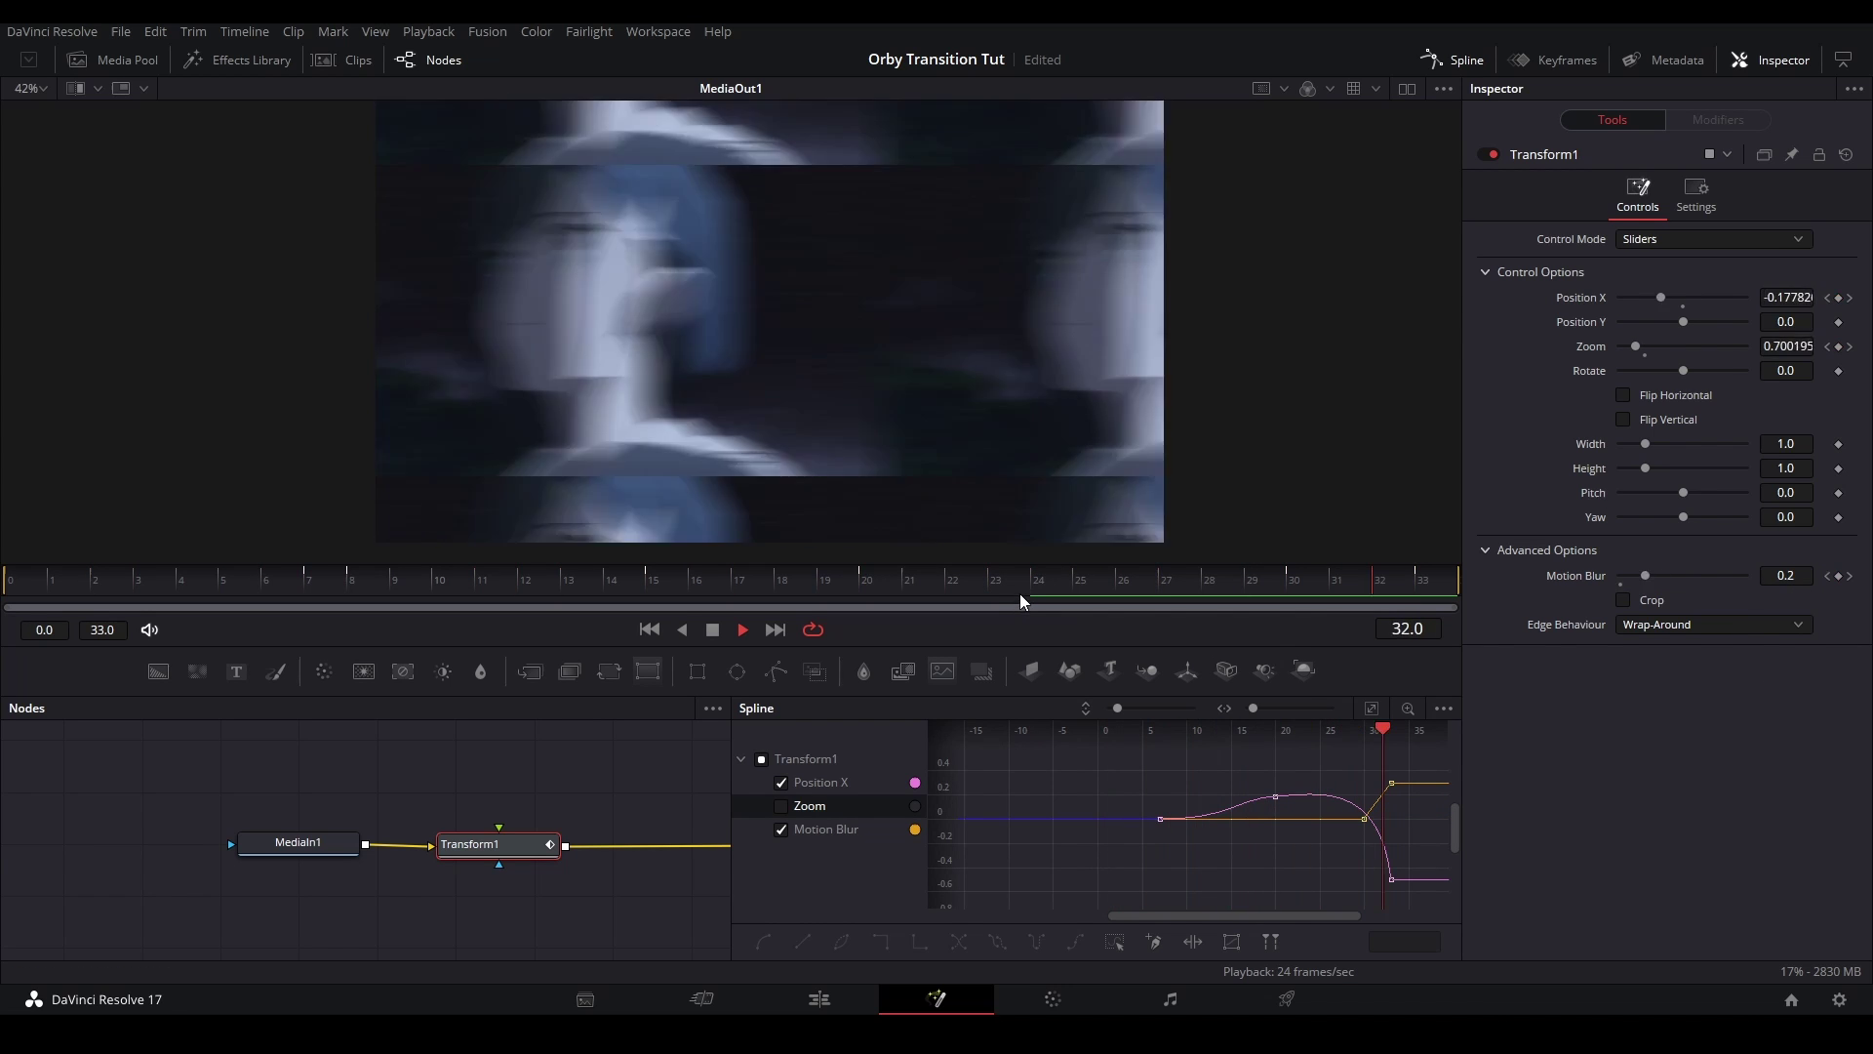
key(space)
Hide the Spline editor and insert a Merge node between Transform1 and MediaOut1
click(1442, 59)
drag(454, 843, 344, 885)
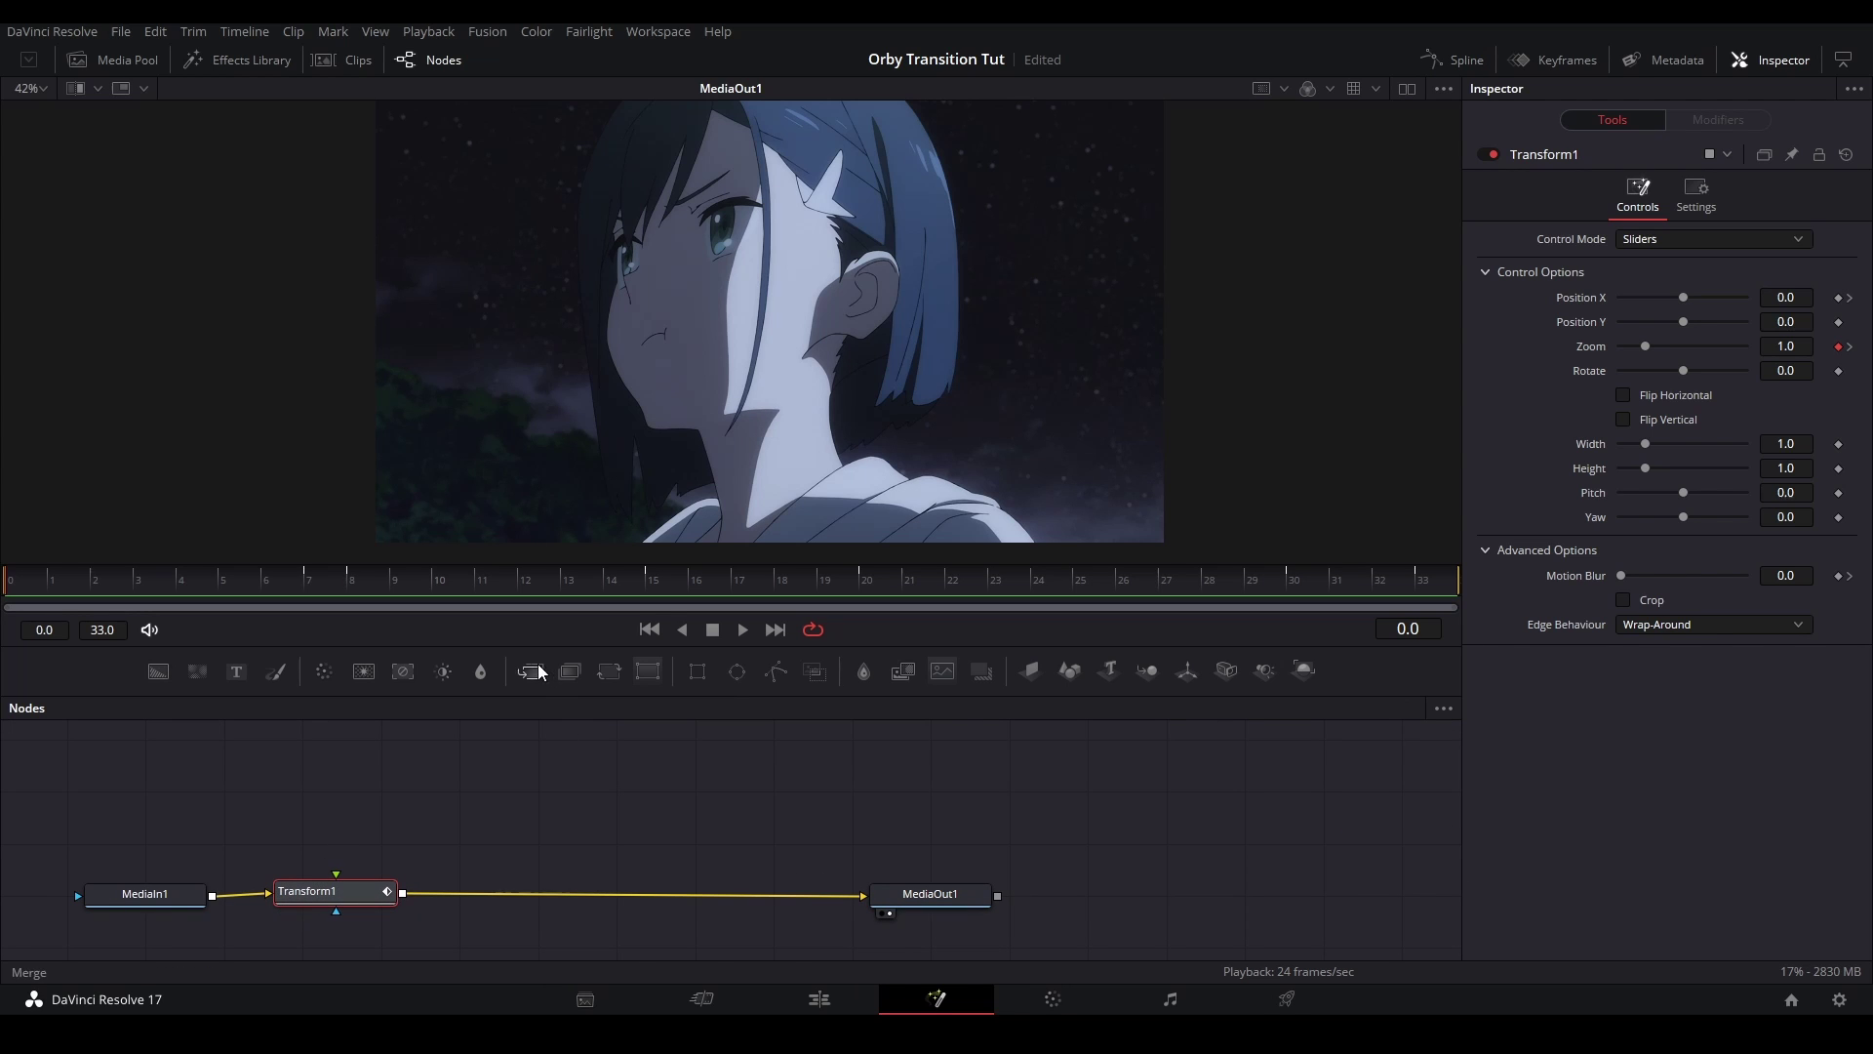
drag(556, 856, 538, 888)
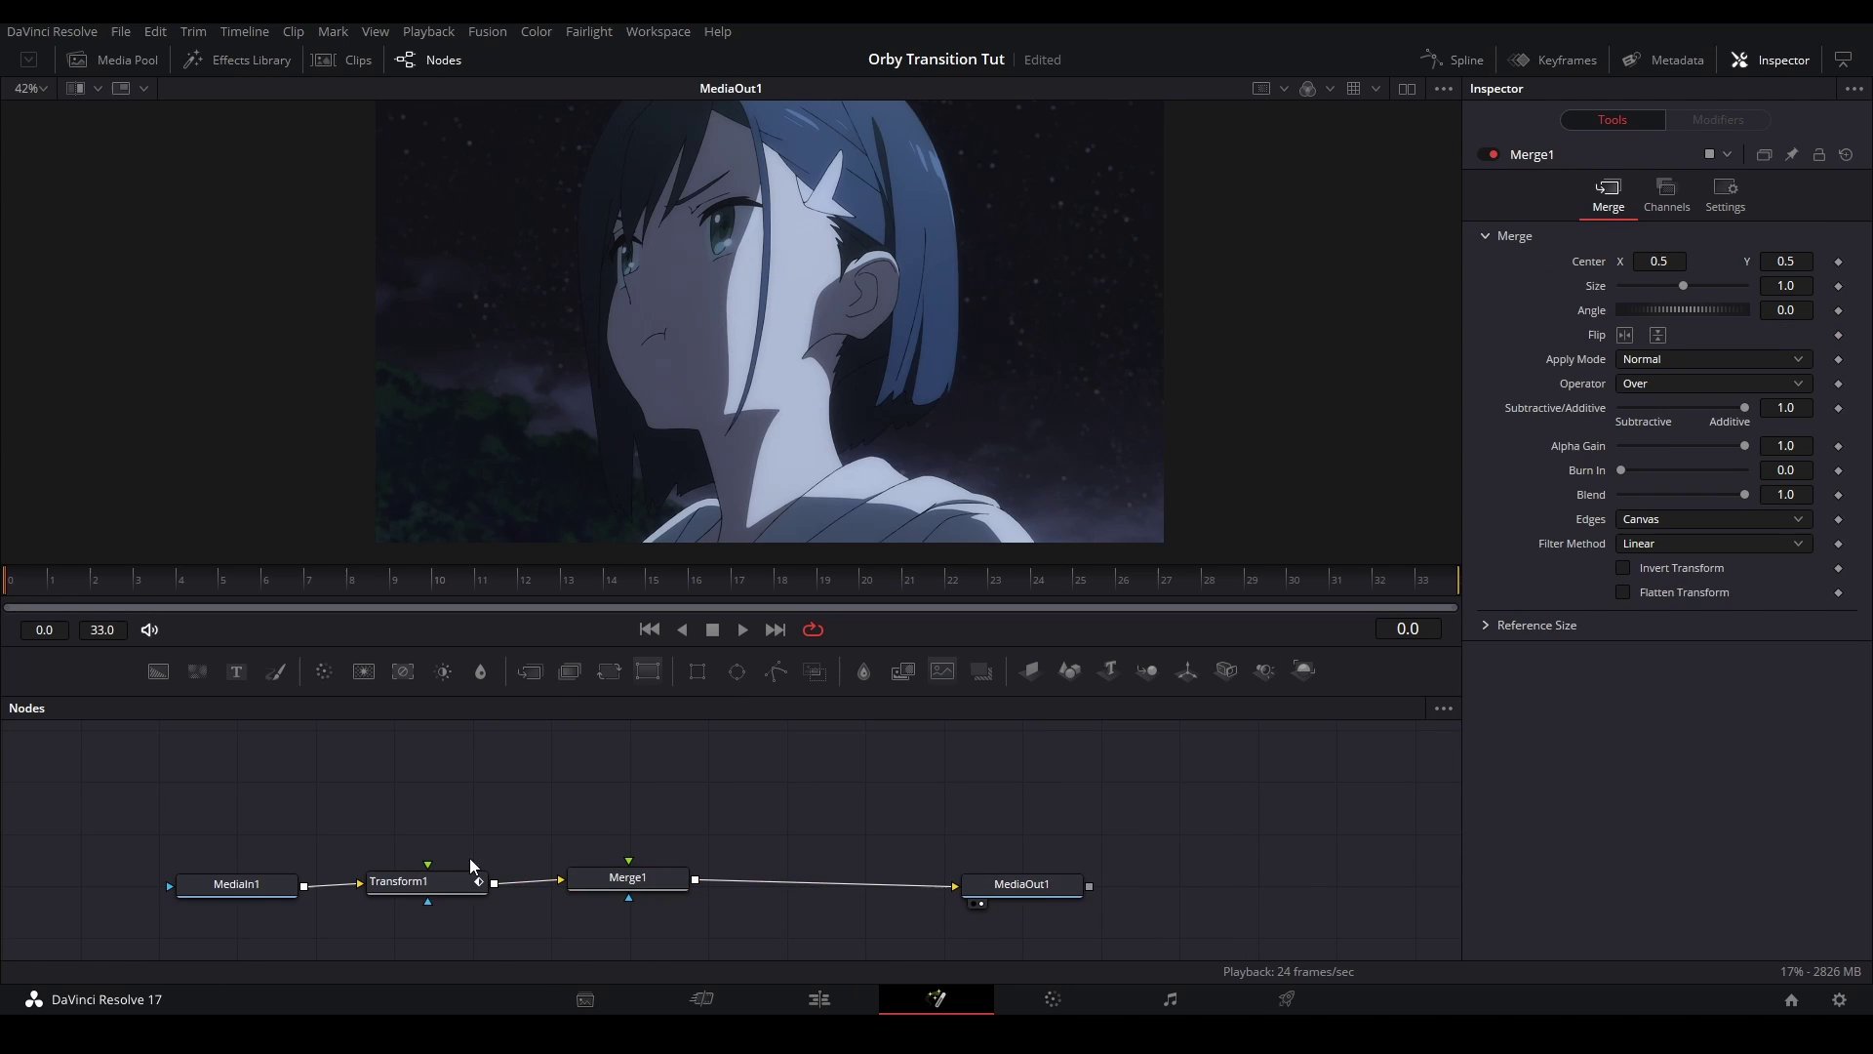
Paste an instance of Transform1 and place it above the original node
click(492, 790)
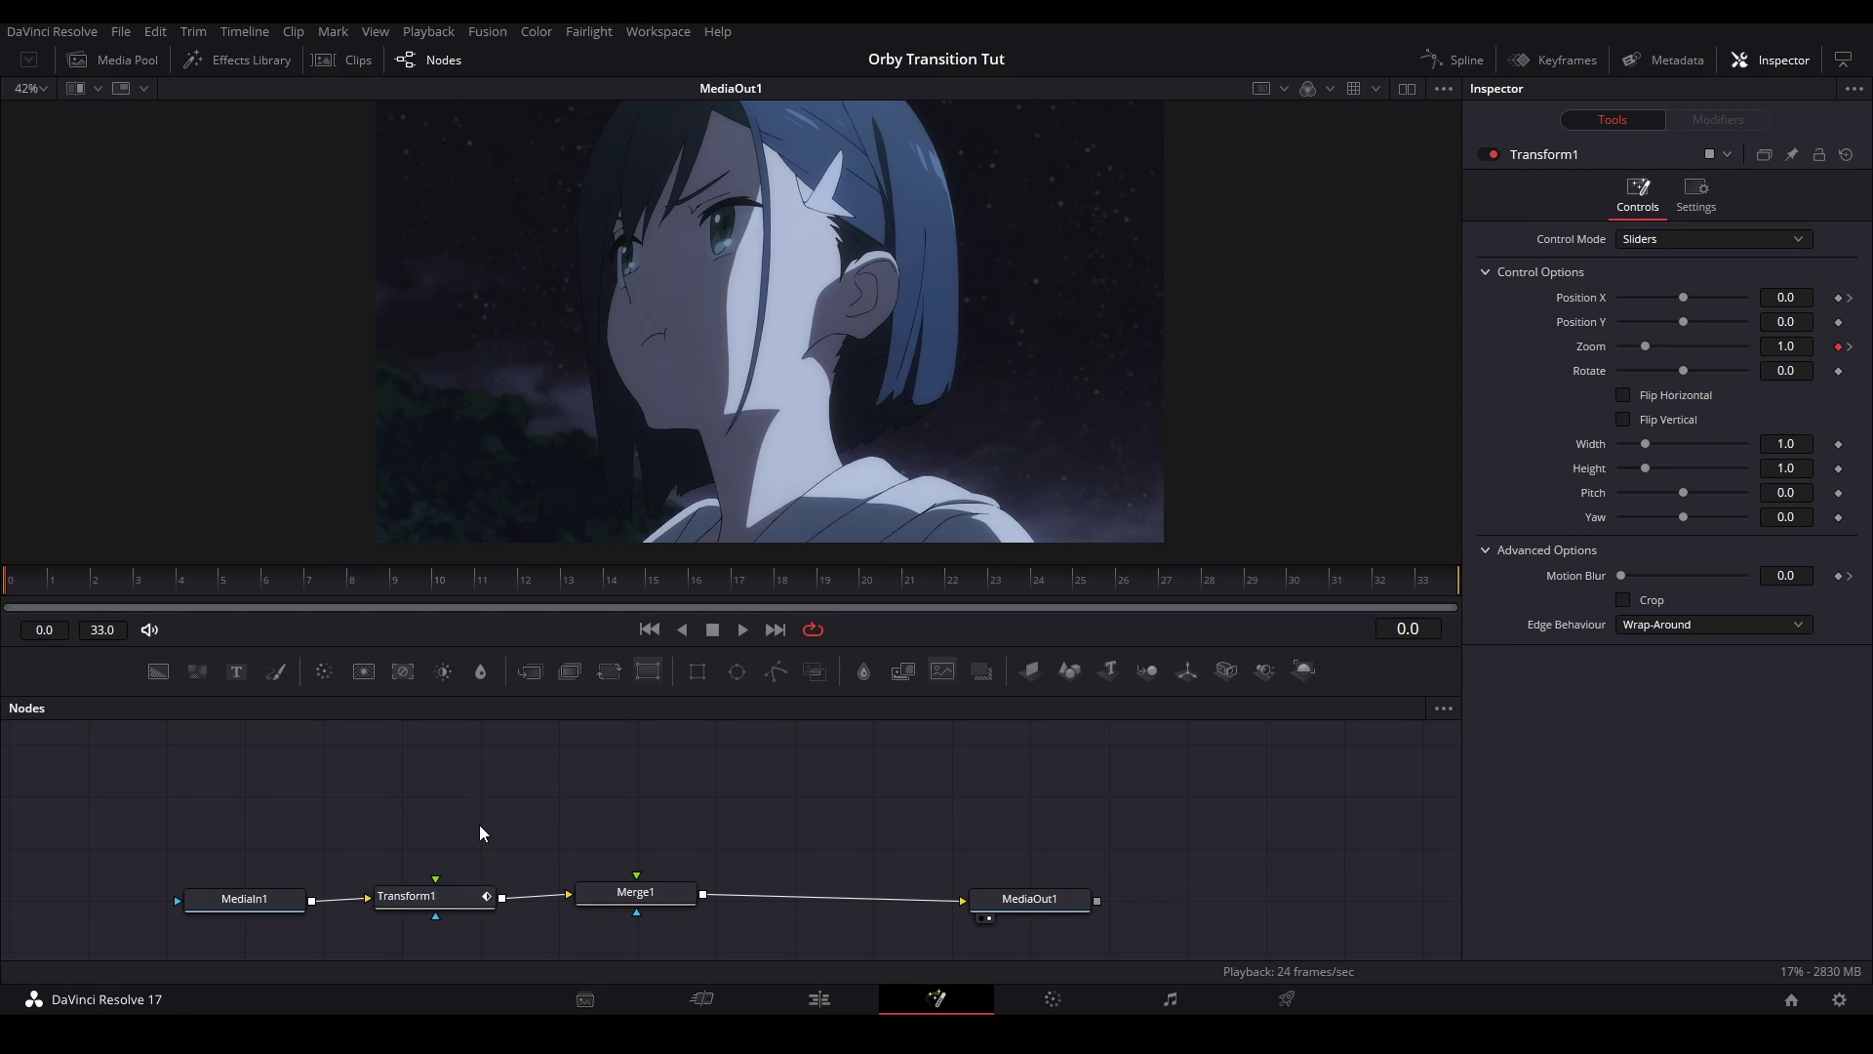
key(ctrl+shift+v)
drag(512, 825, 480, 780)
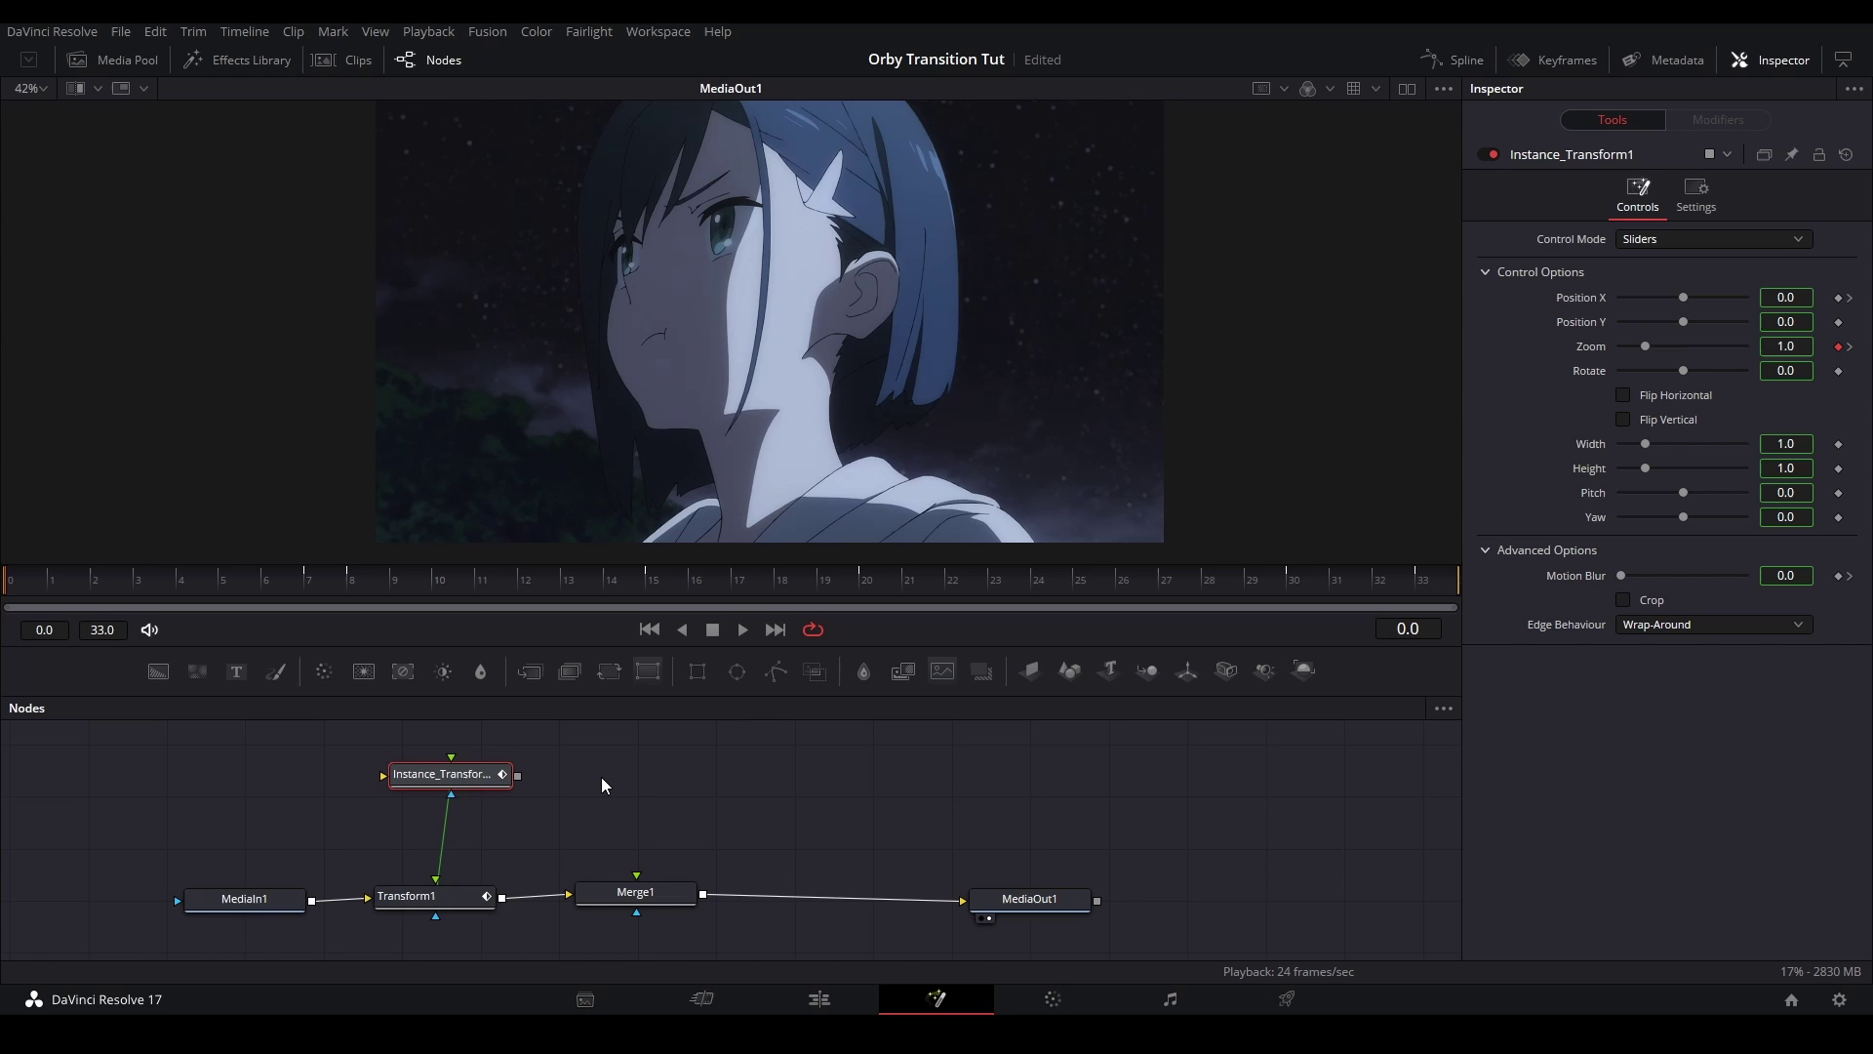
click(429, 905)
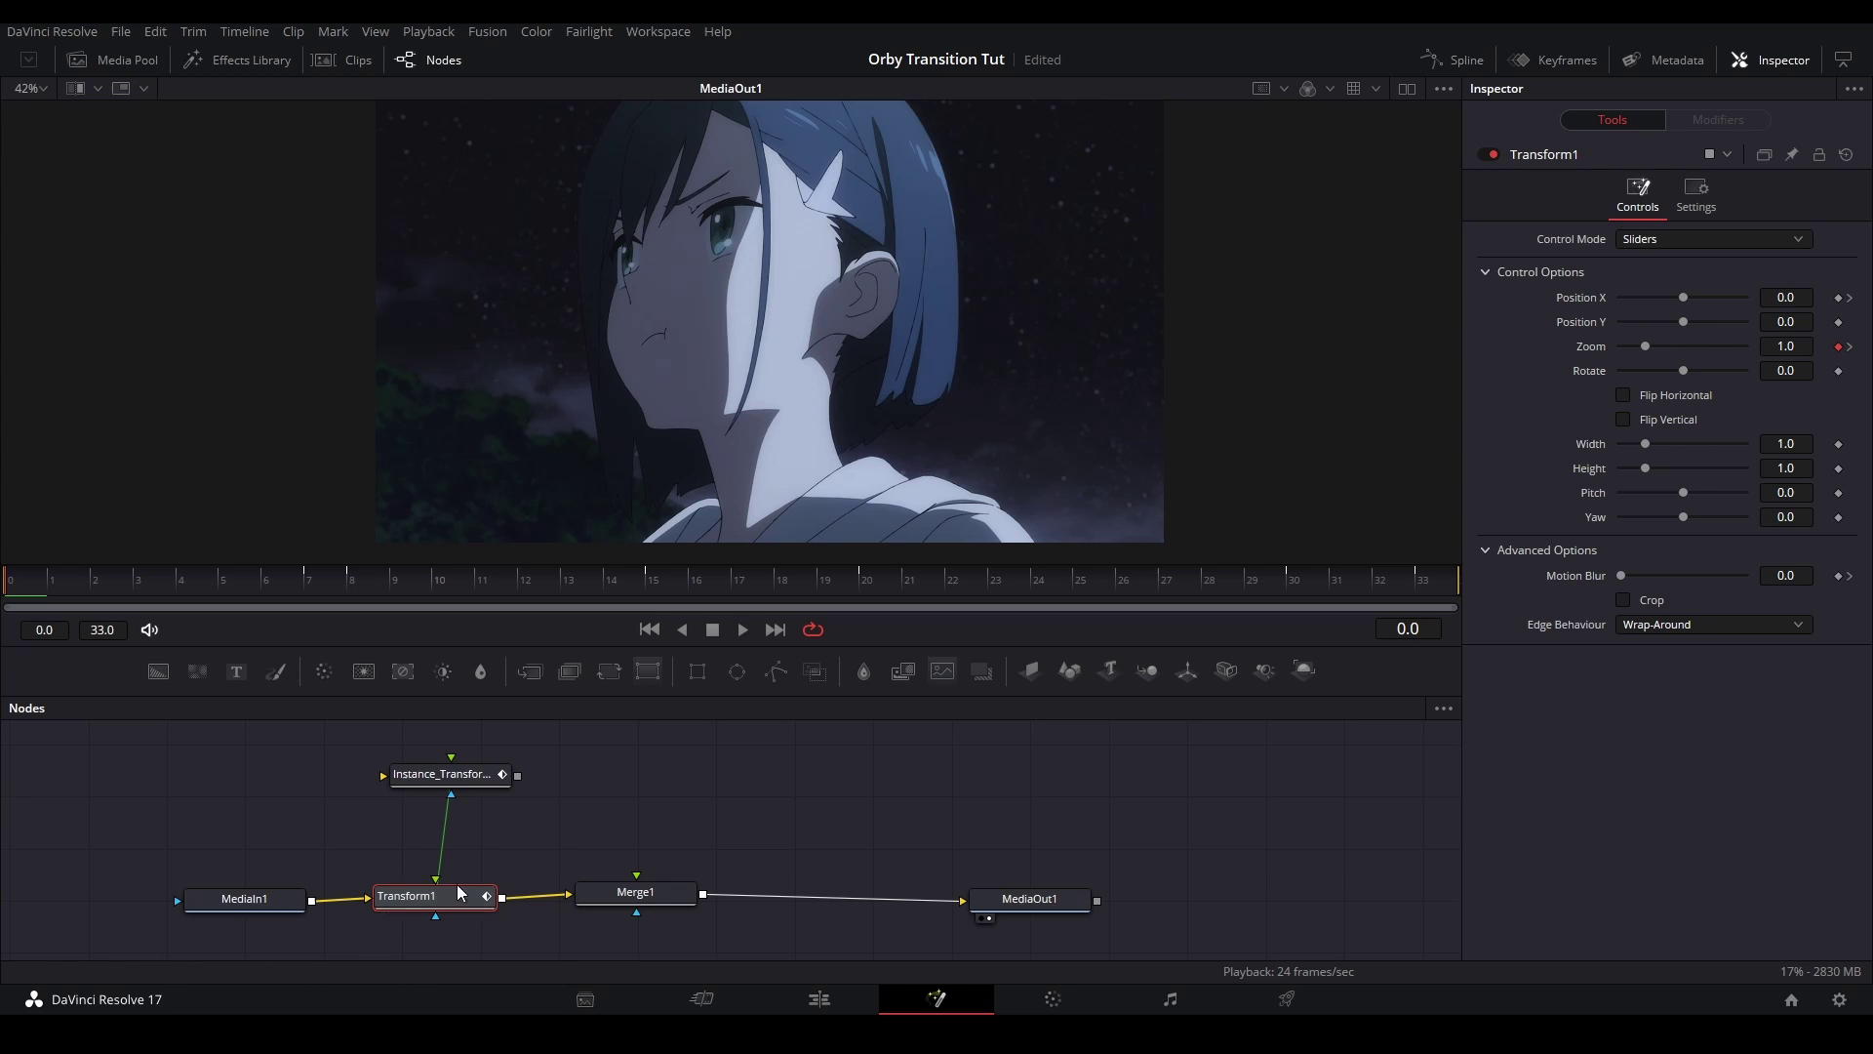
click(464, 778)
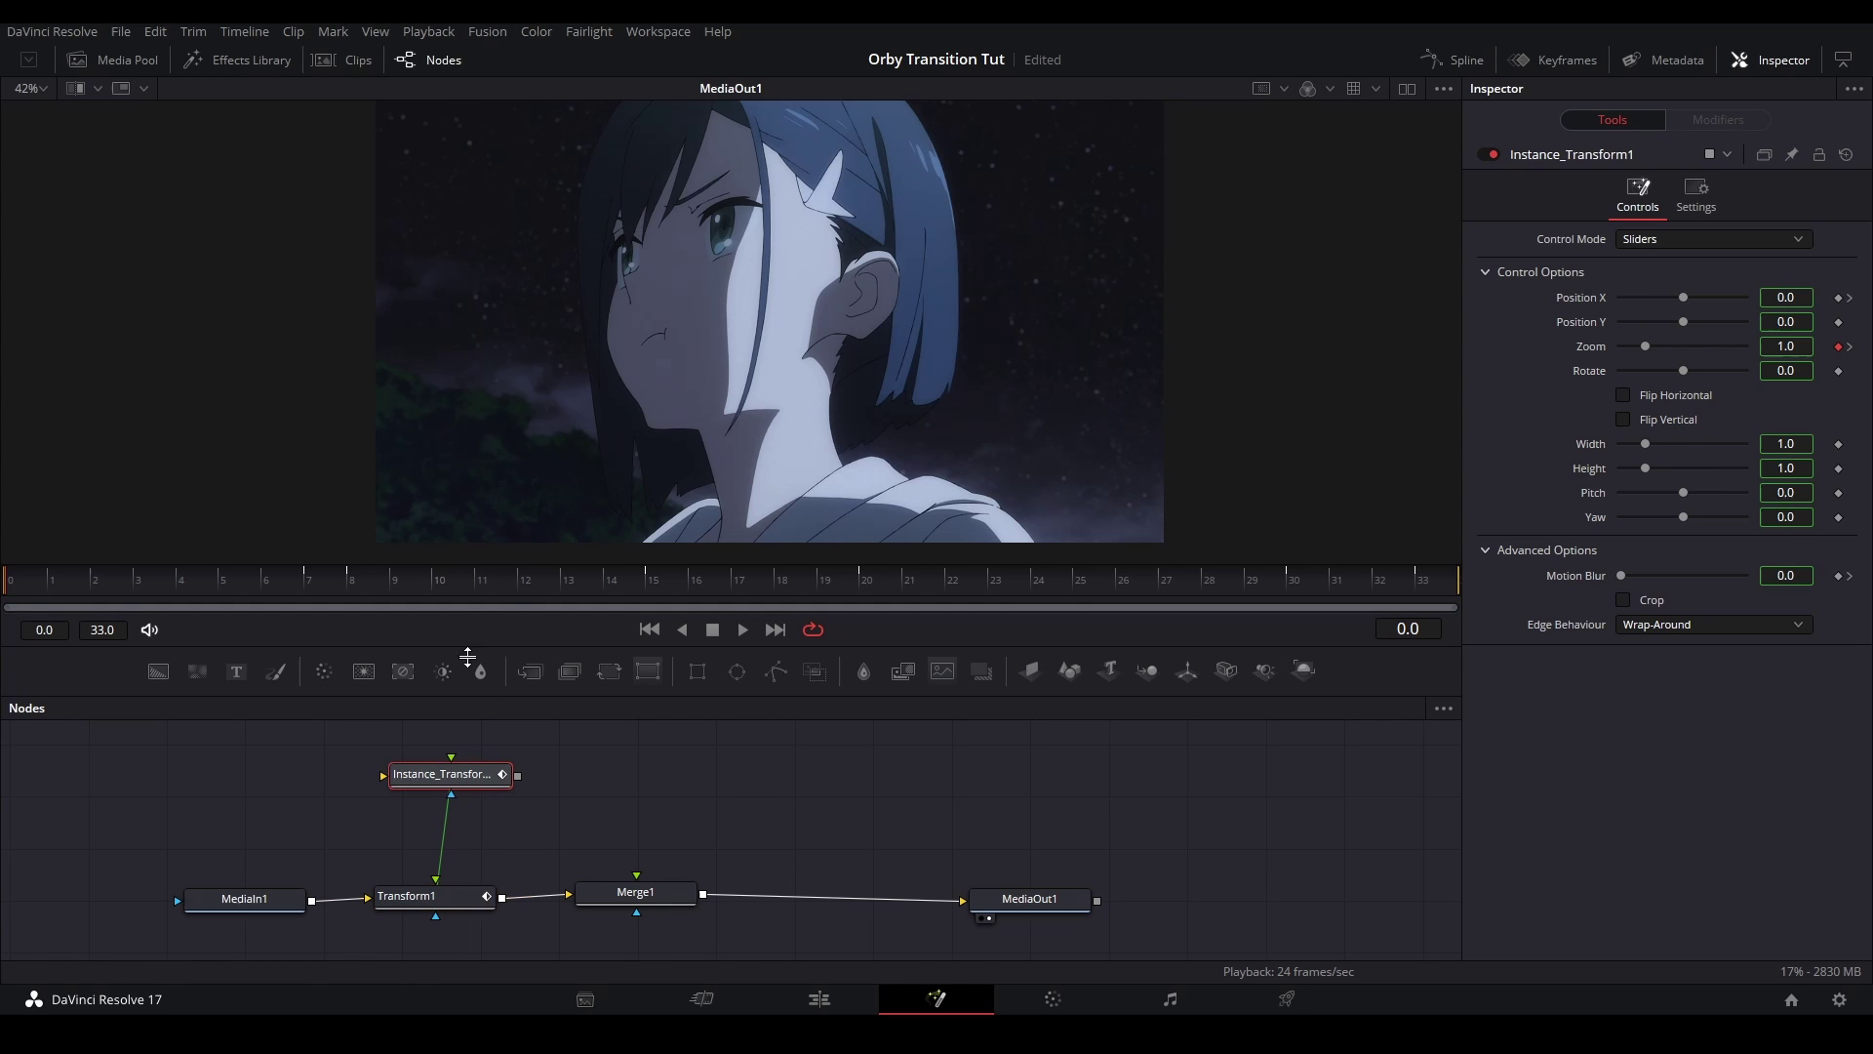
drag(846, 330, 805, 330)
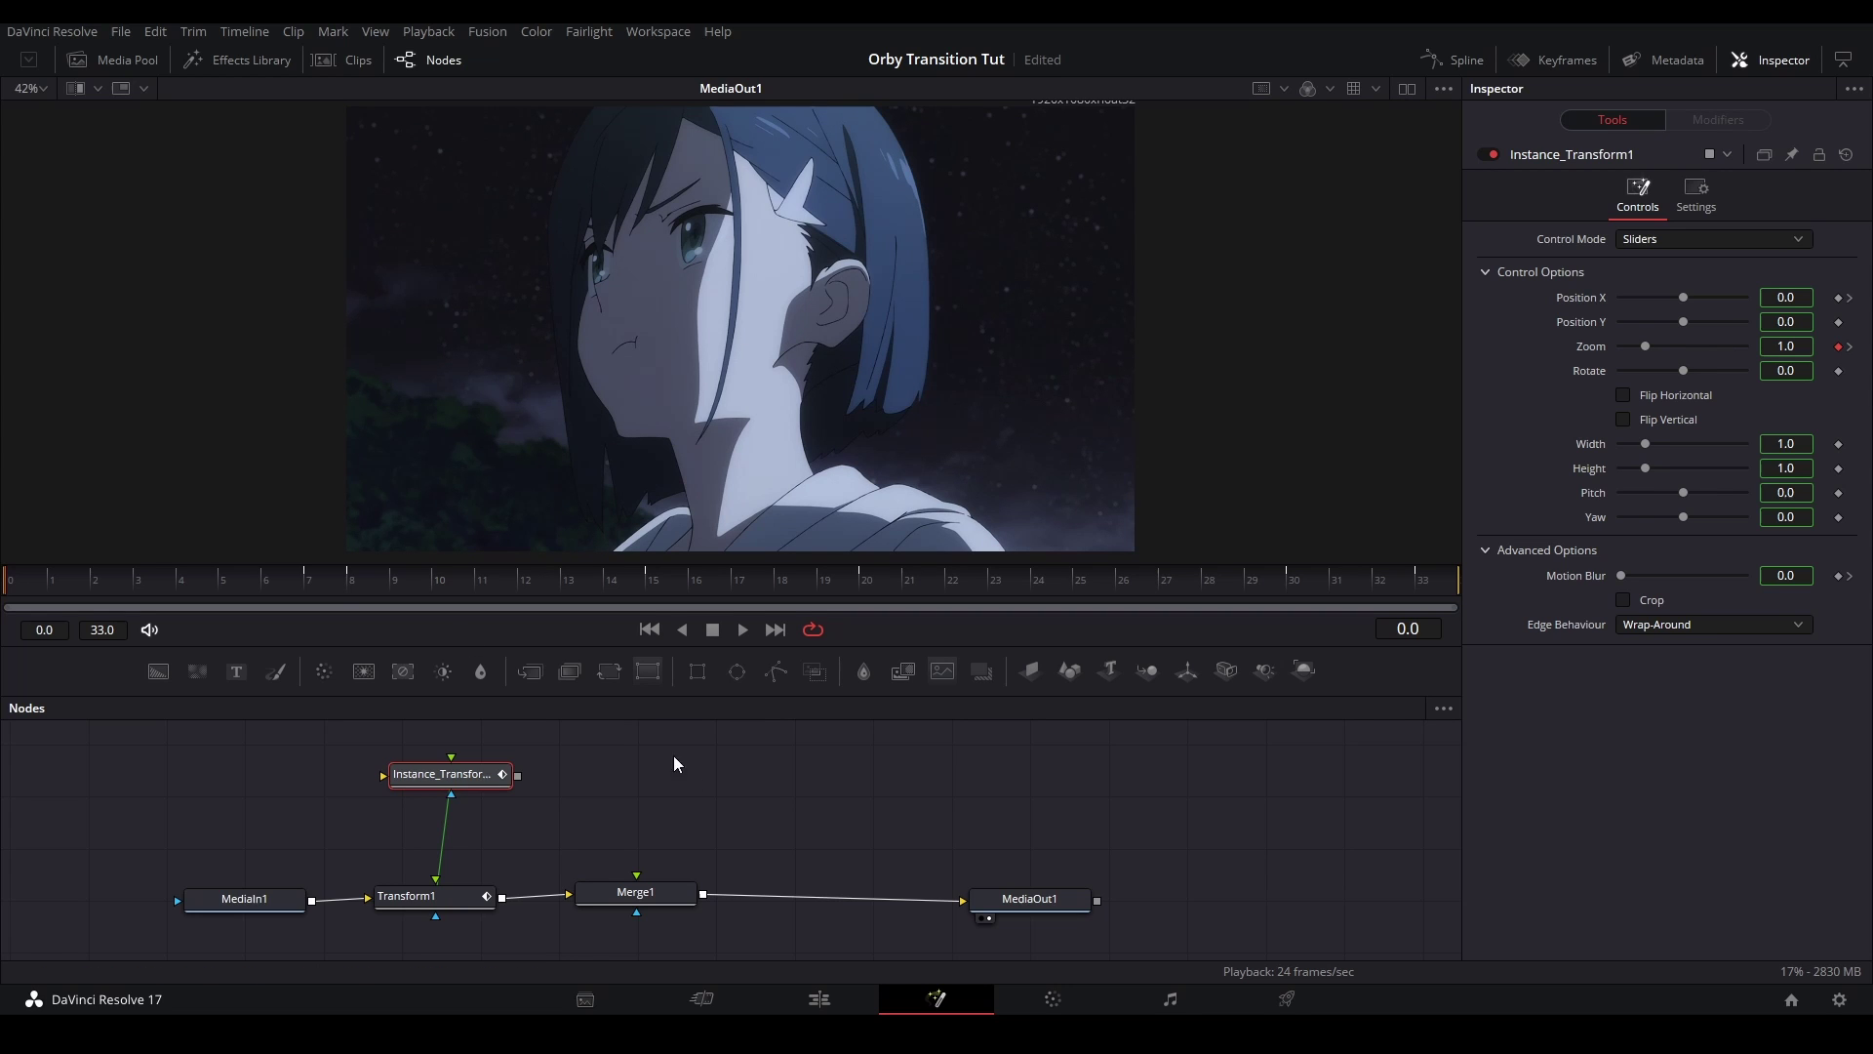
Connect MediaIn1 to the instanced Transform and feed the instance's output into Merge1's foreground
drag(357, 839, 618, 848)
drag(546, 912, 719, 771)
drag(858, 881, 872, 909)
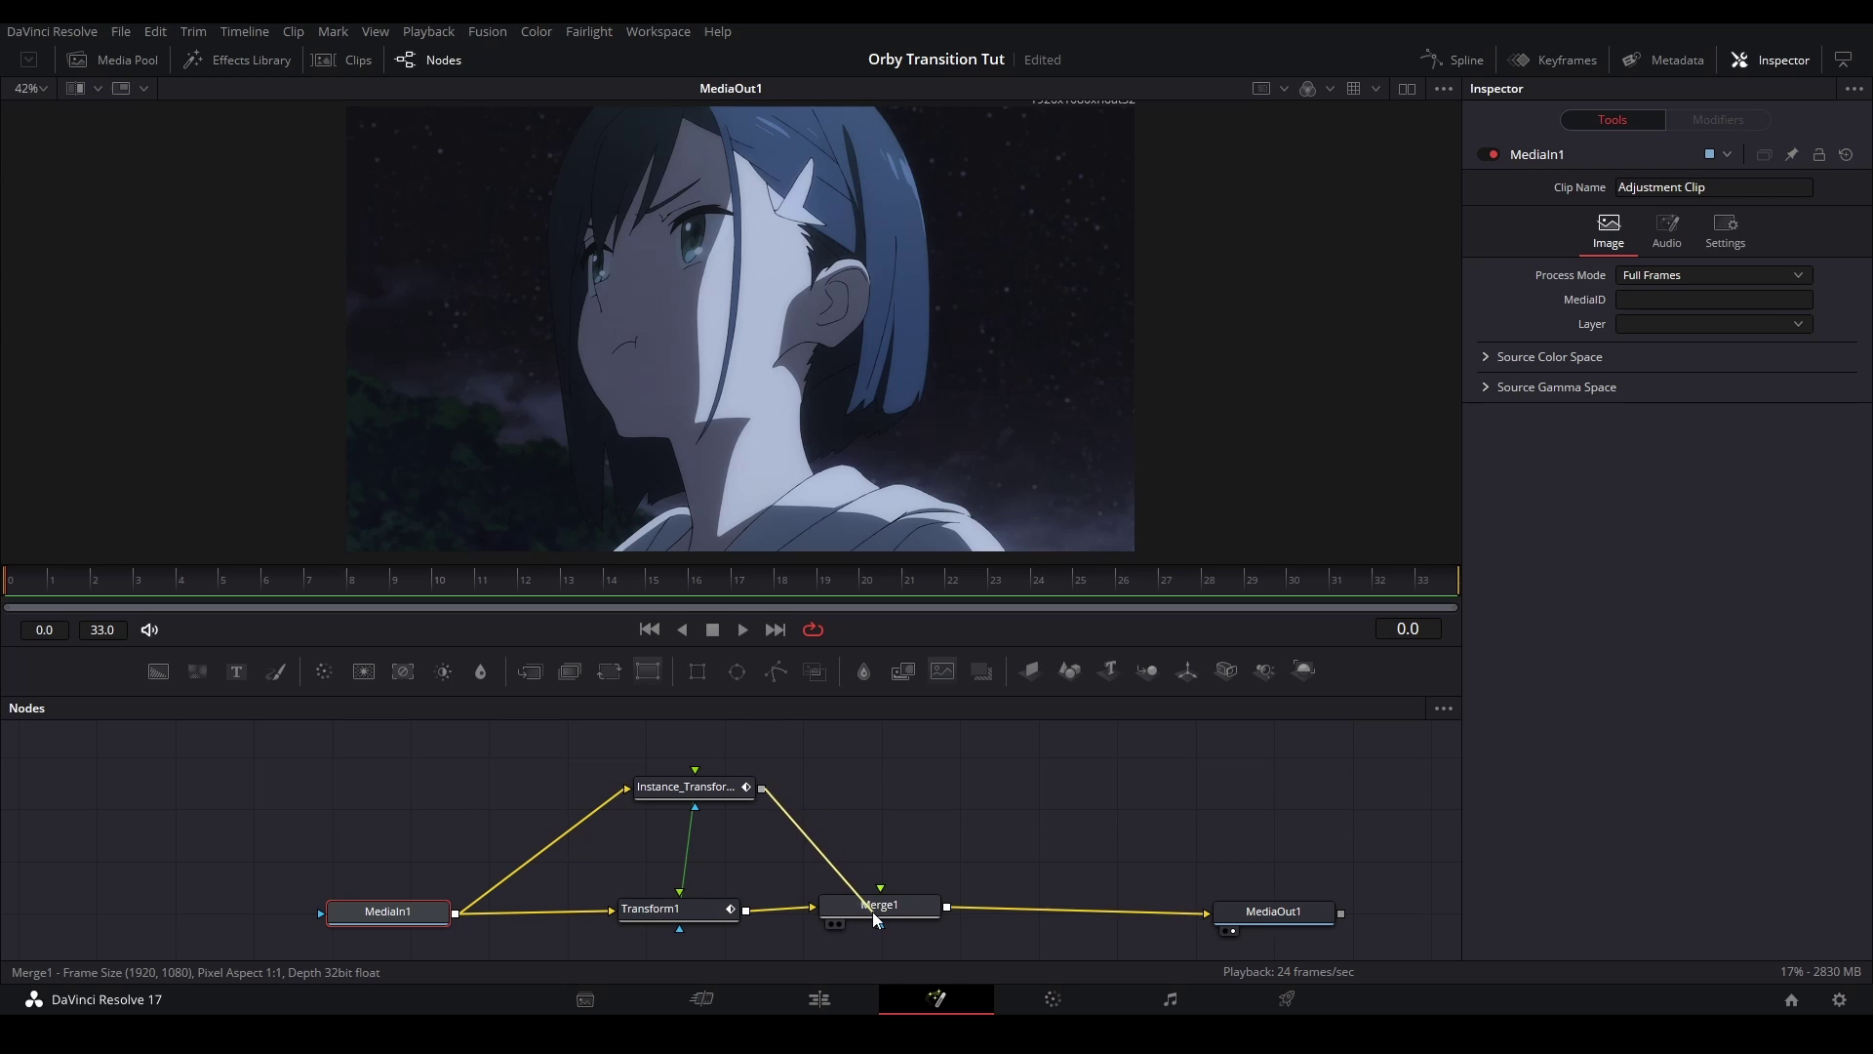
click(870, 908)
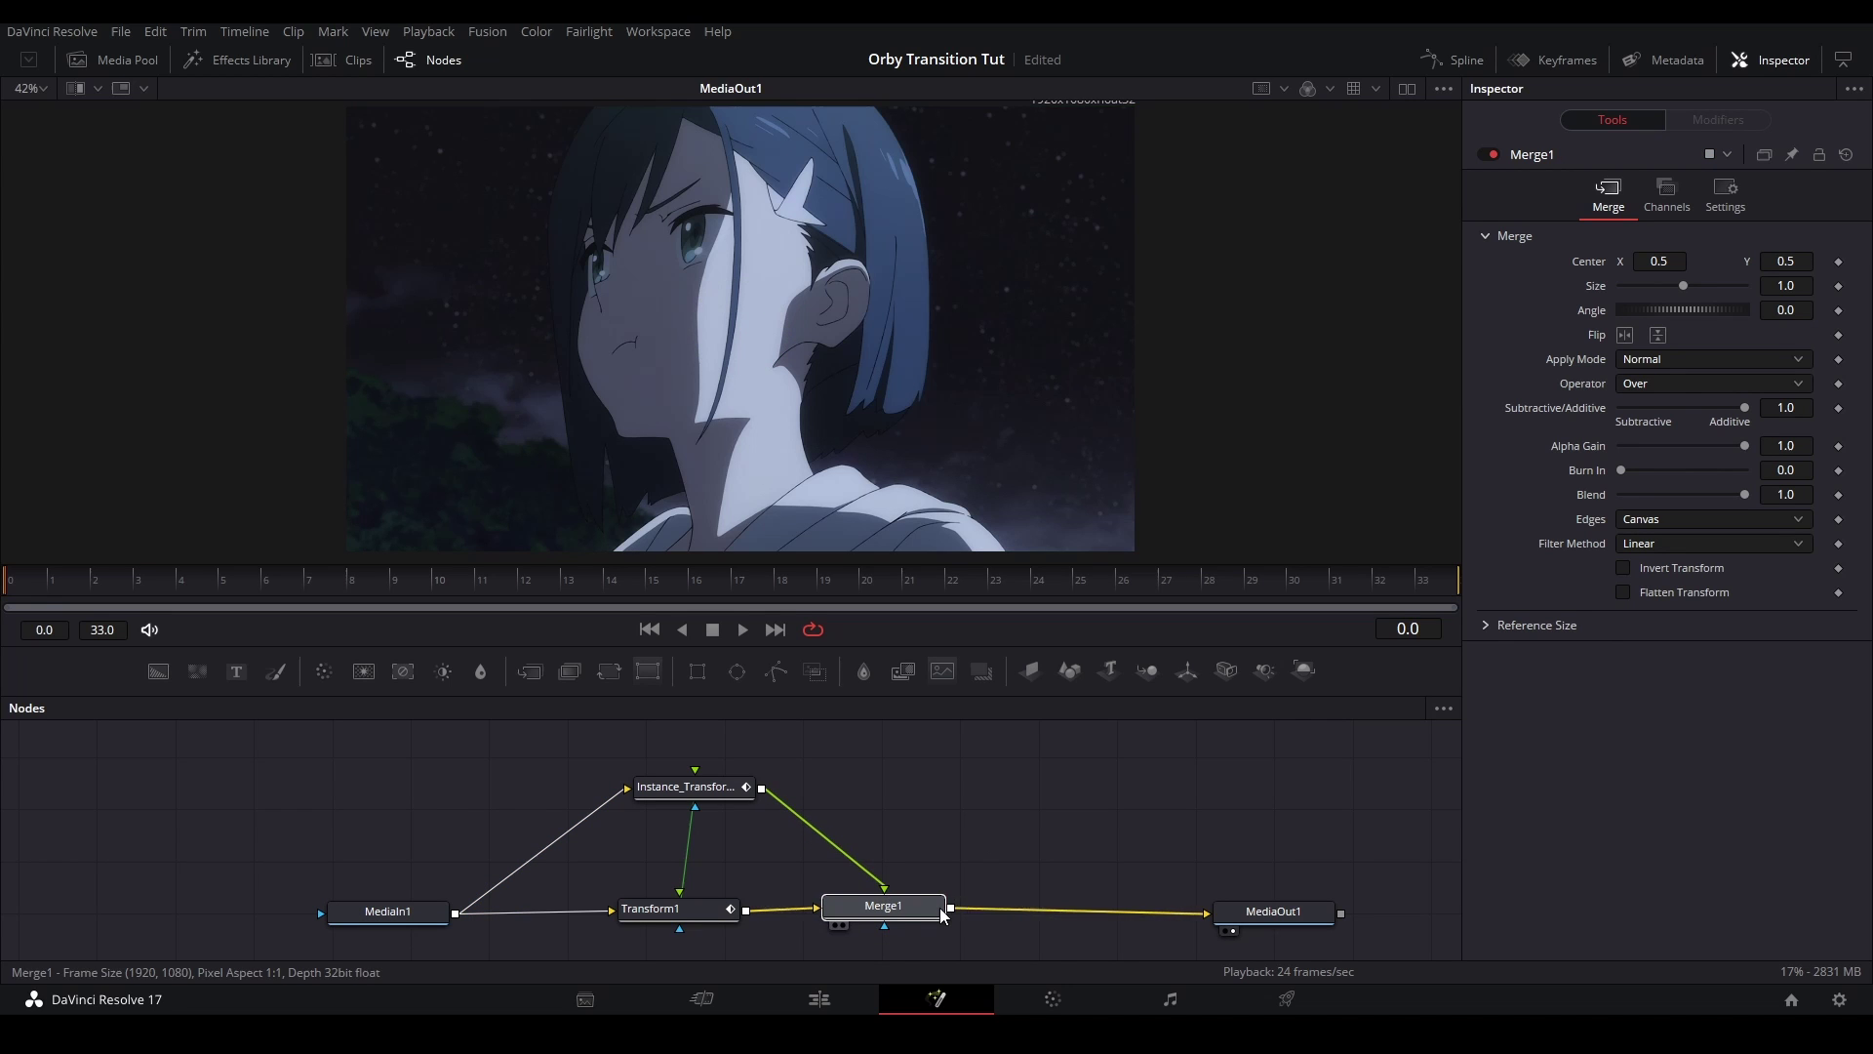
Swap Merge1's inputs so Transform1 feeds the foreground and the instance the background, tidying the node positions
drag(943, 913, 898, 920)
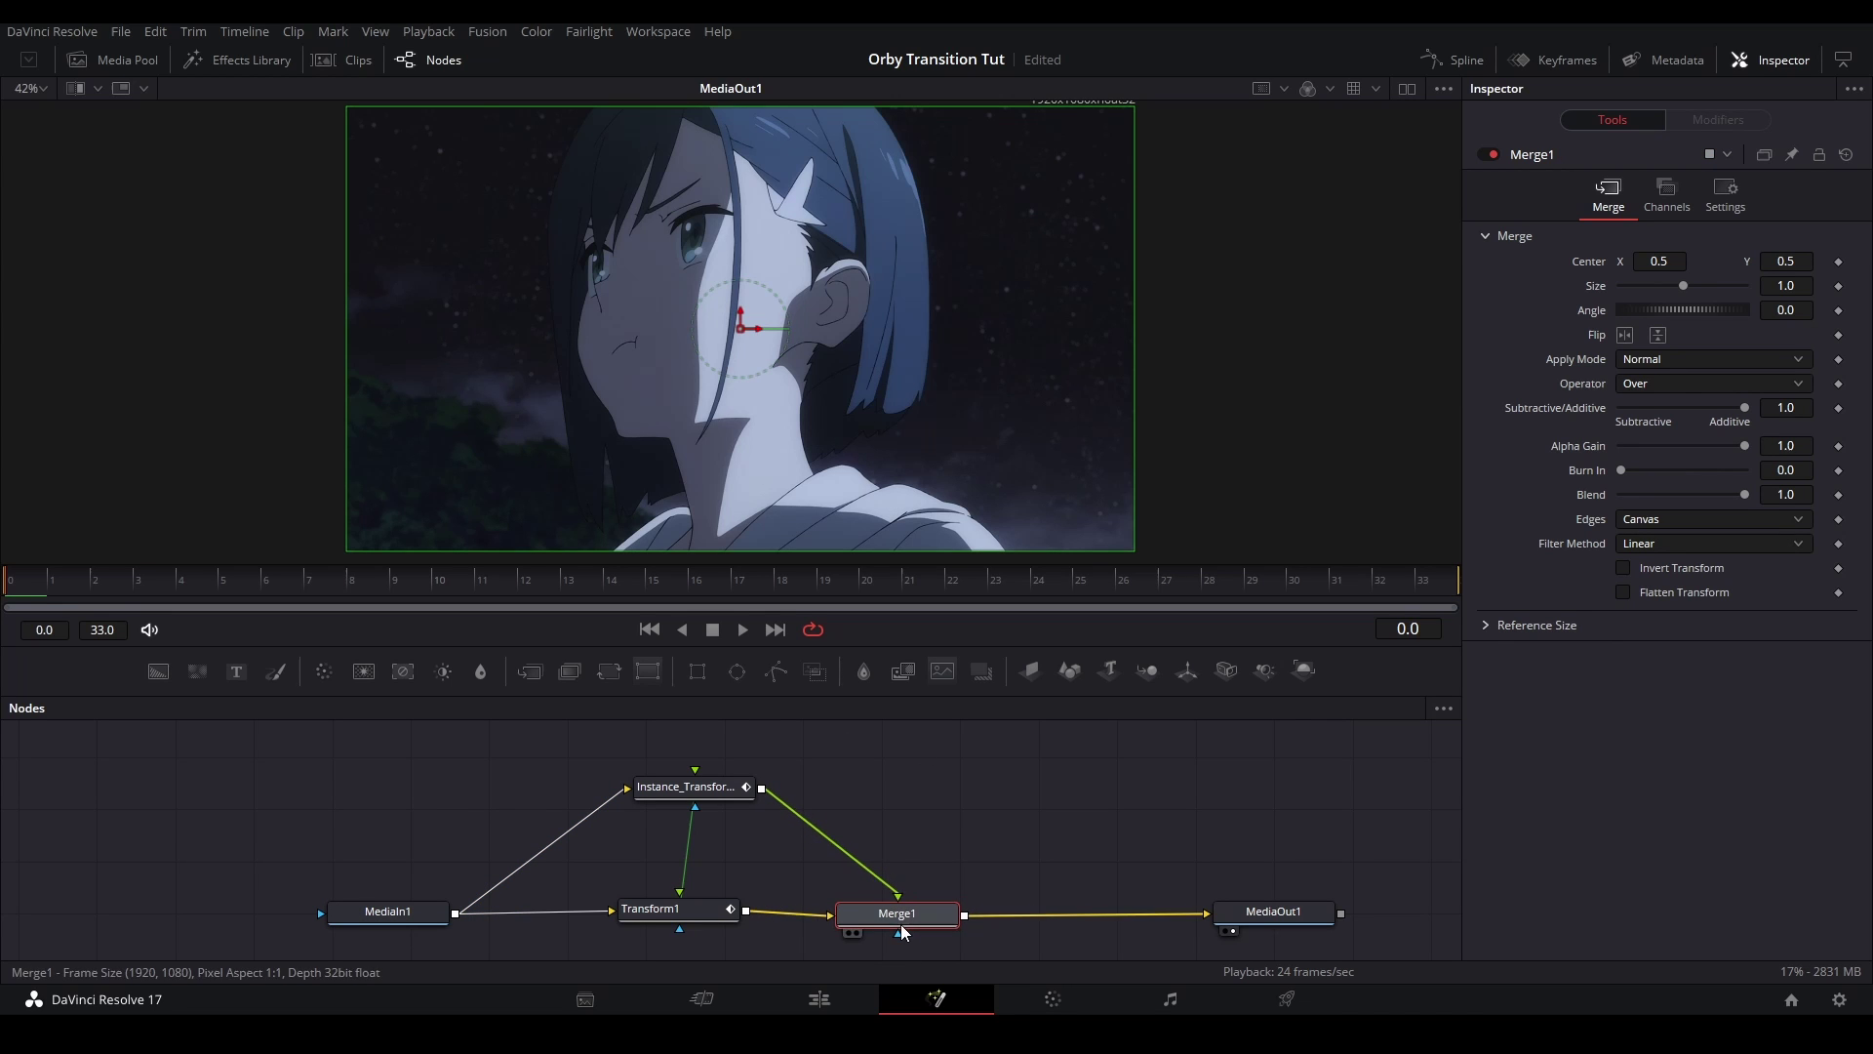
key(ctrl+t)
click(934, 839)
drag(734, 792, 725, 788)
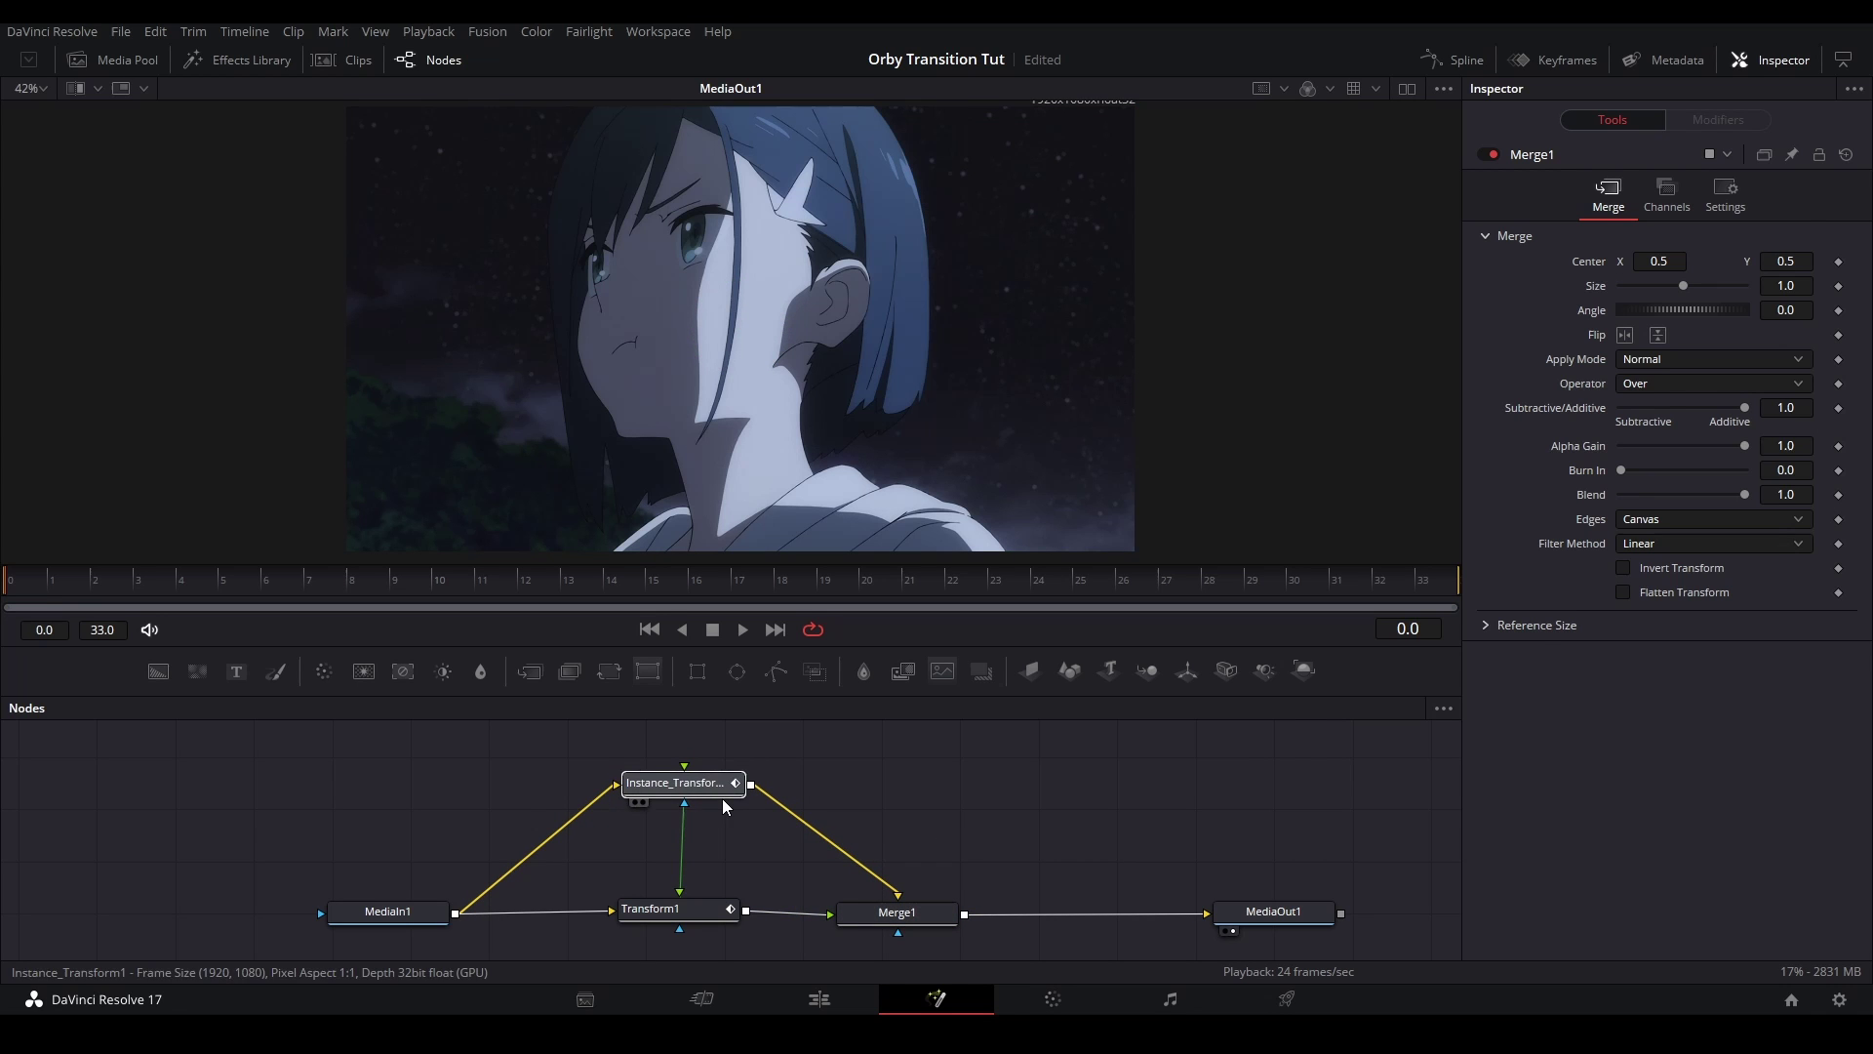
Play the instanced Transform's output in the viewer and compare it with Merge1's output
key(1)
key(space)
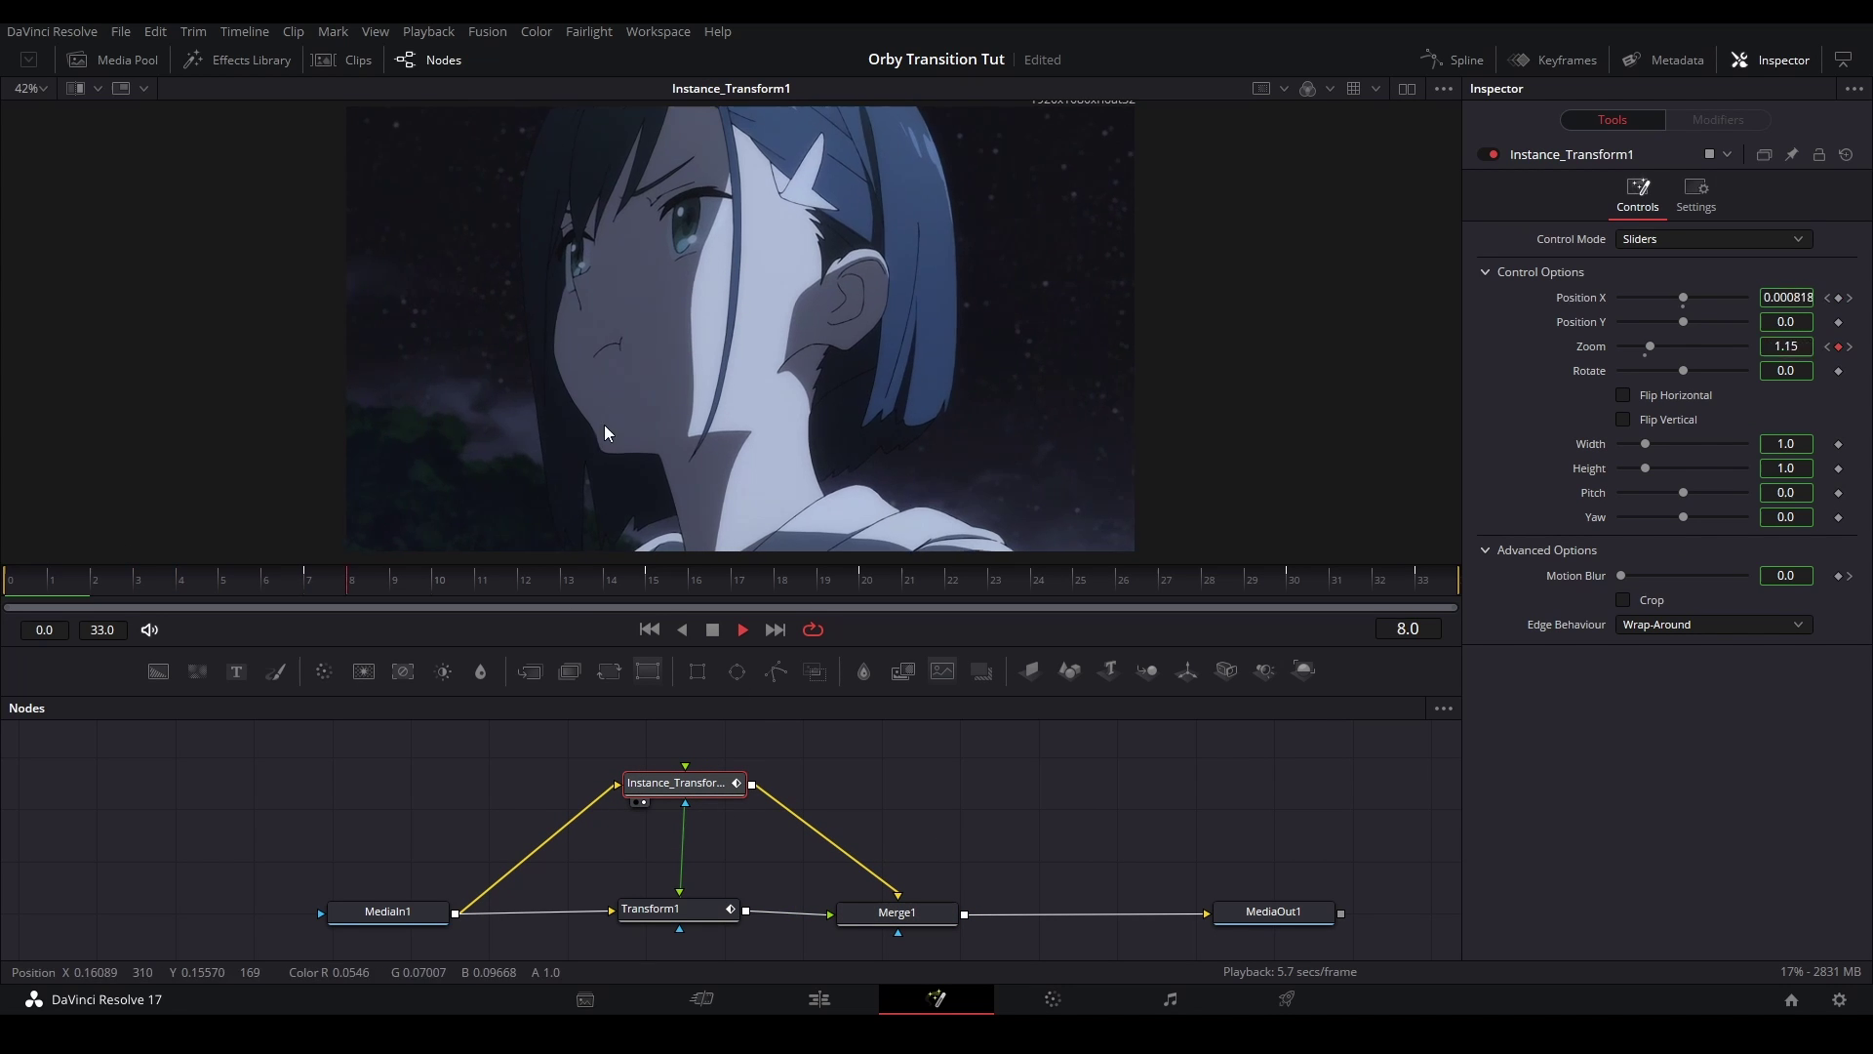
key(space)
click(928, 922)
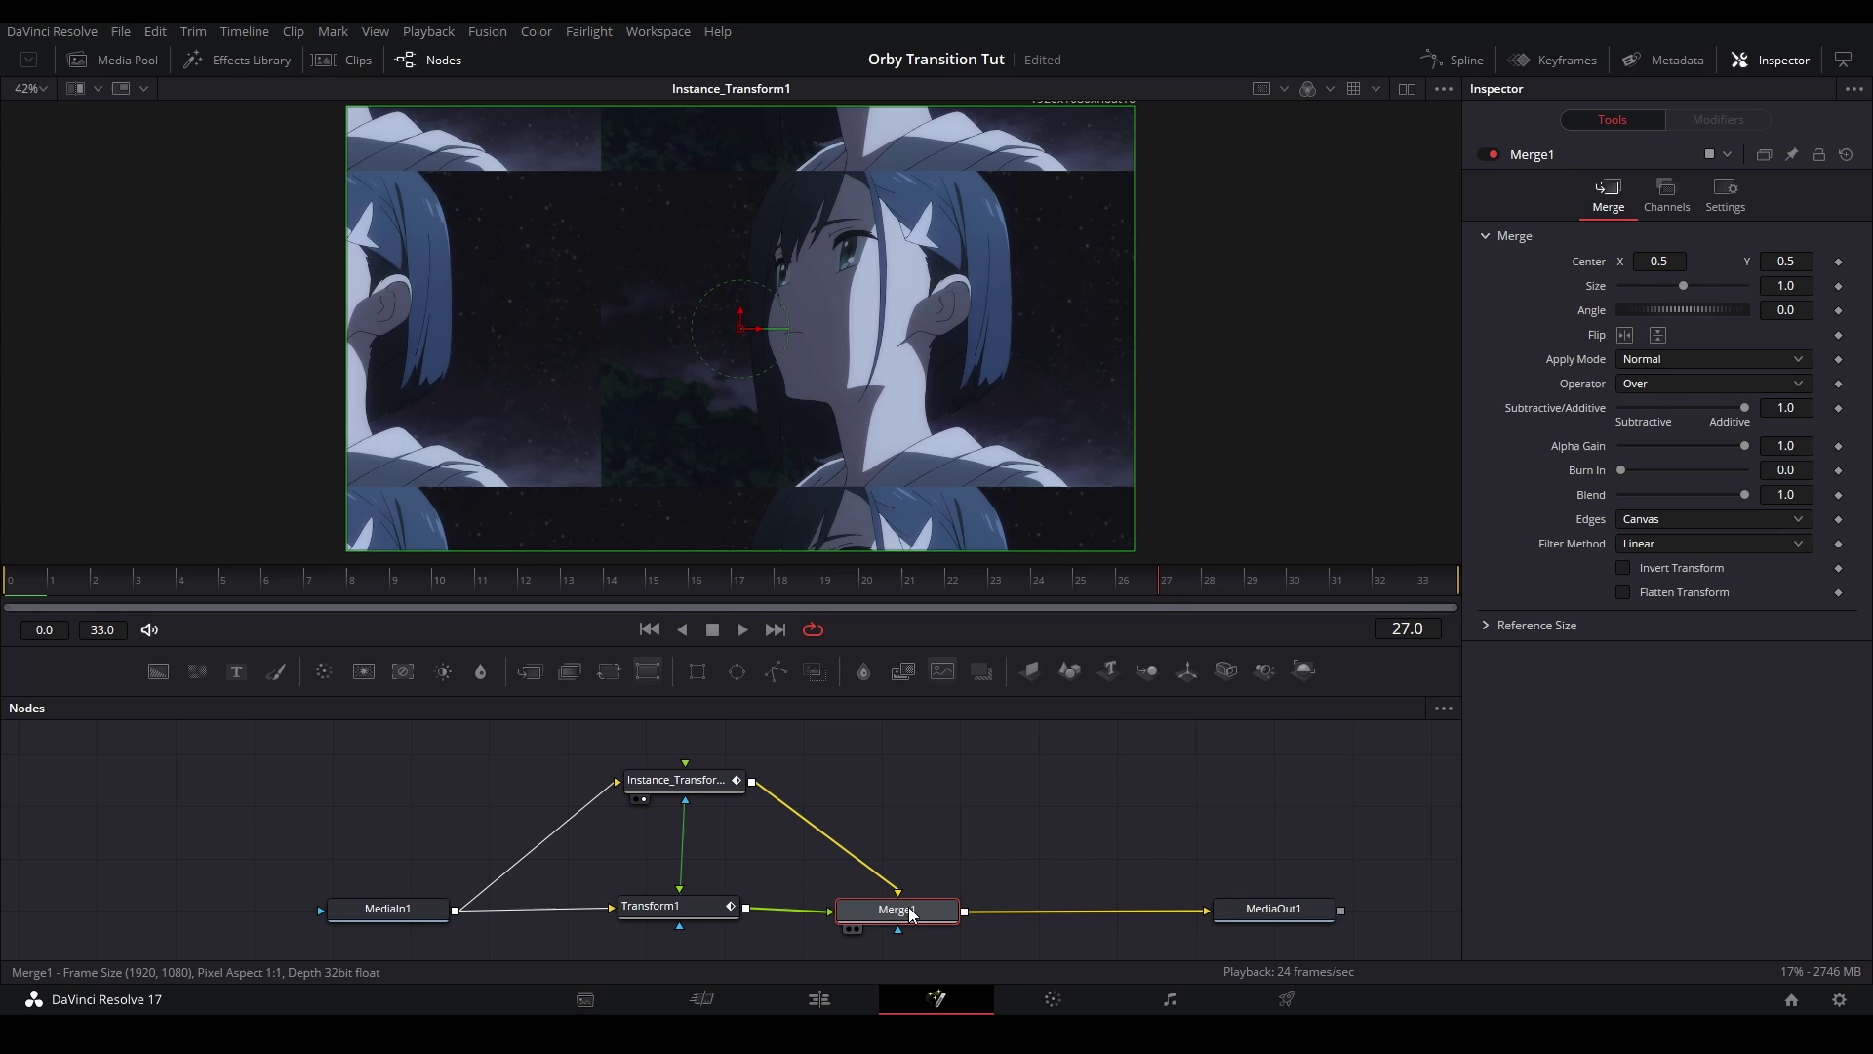
click(704, 915)
click(926, 917)
key(2)
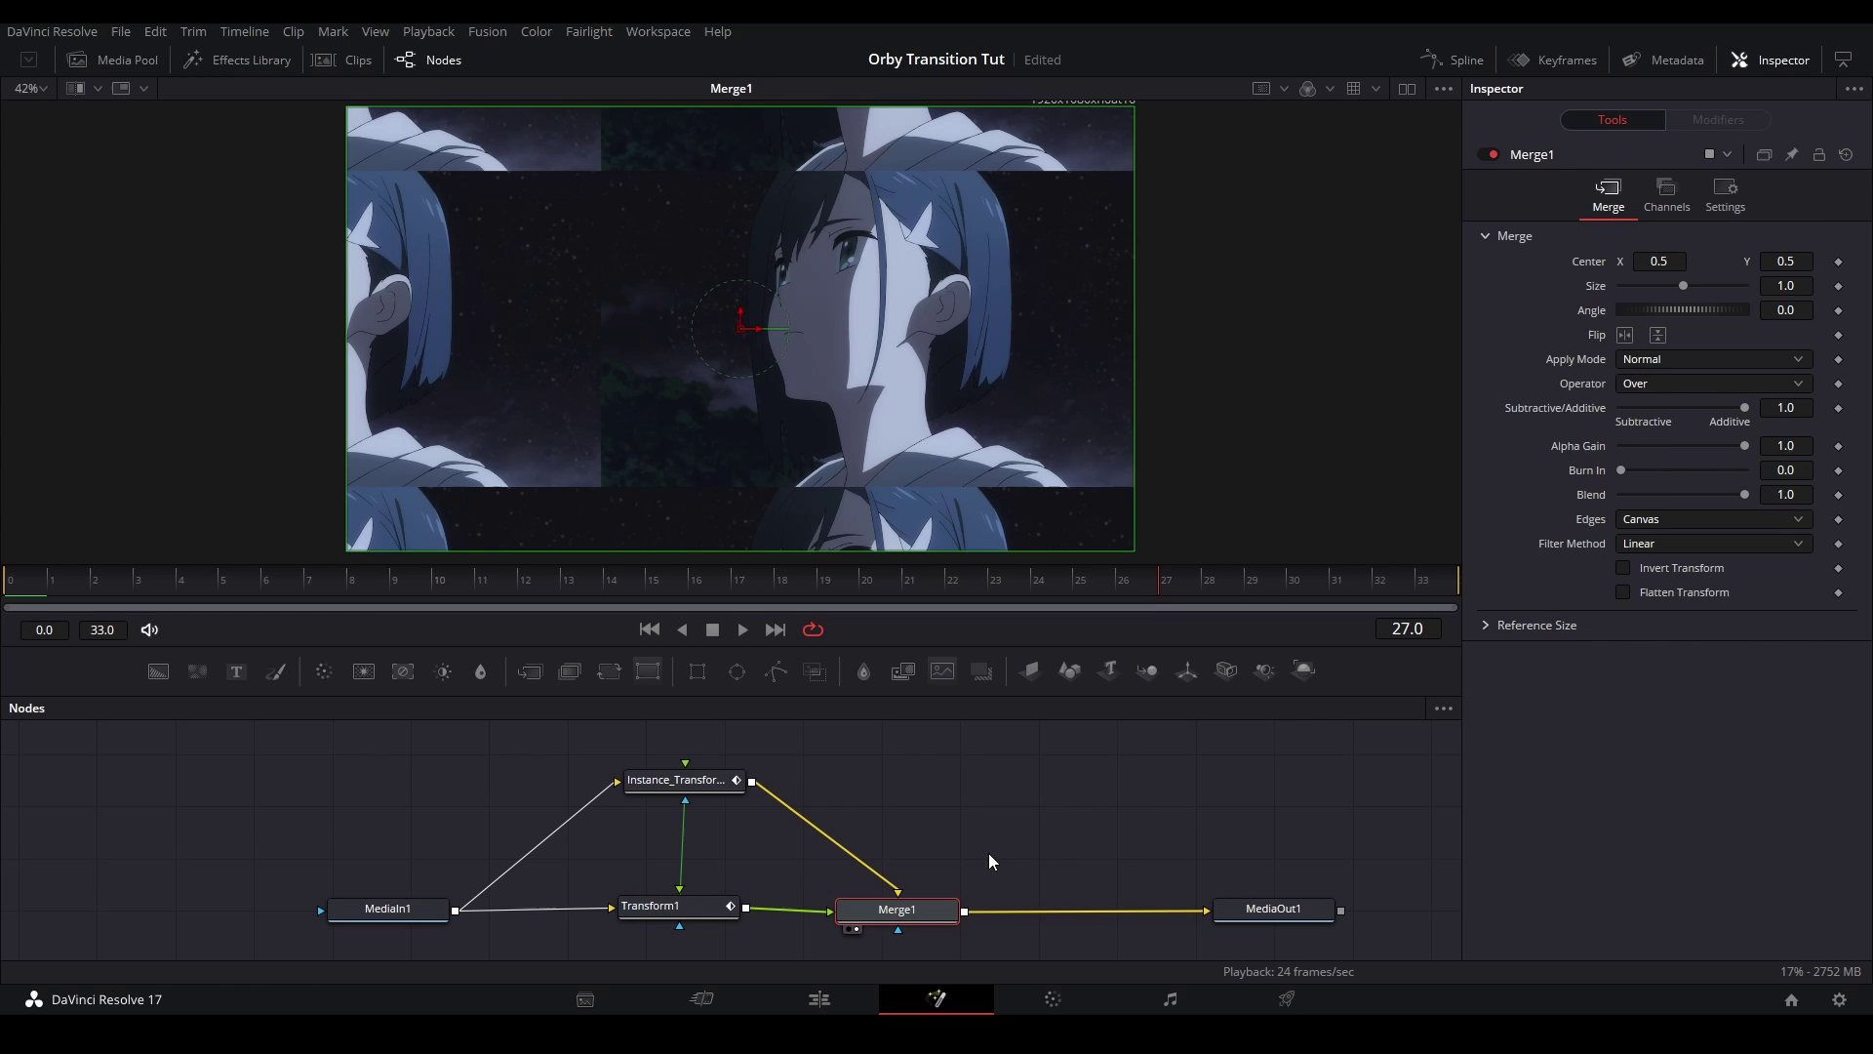
Display the instanced Transform in the viewer again and play its animation from frame 1
click(987, 852)
drag(695, 781, 736, 863)
key(2)
click(47, 575)
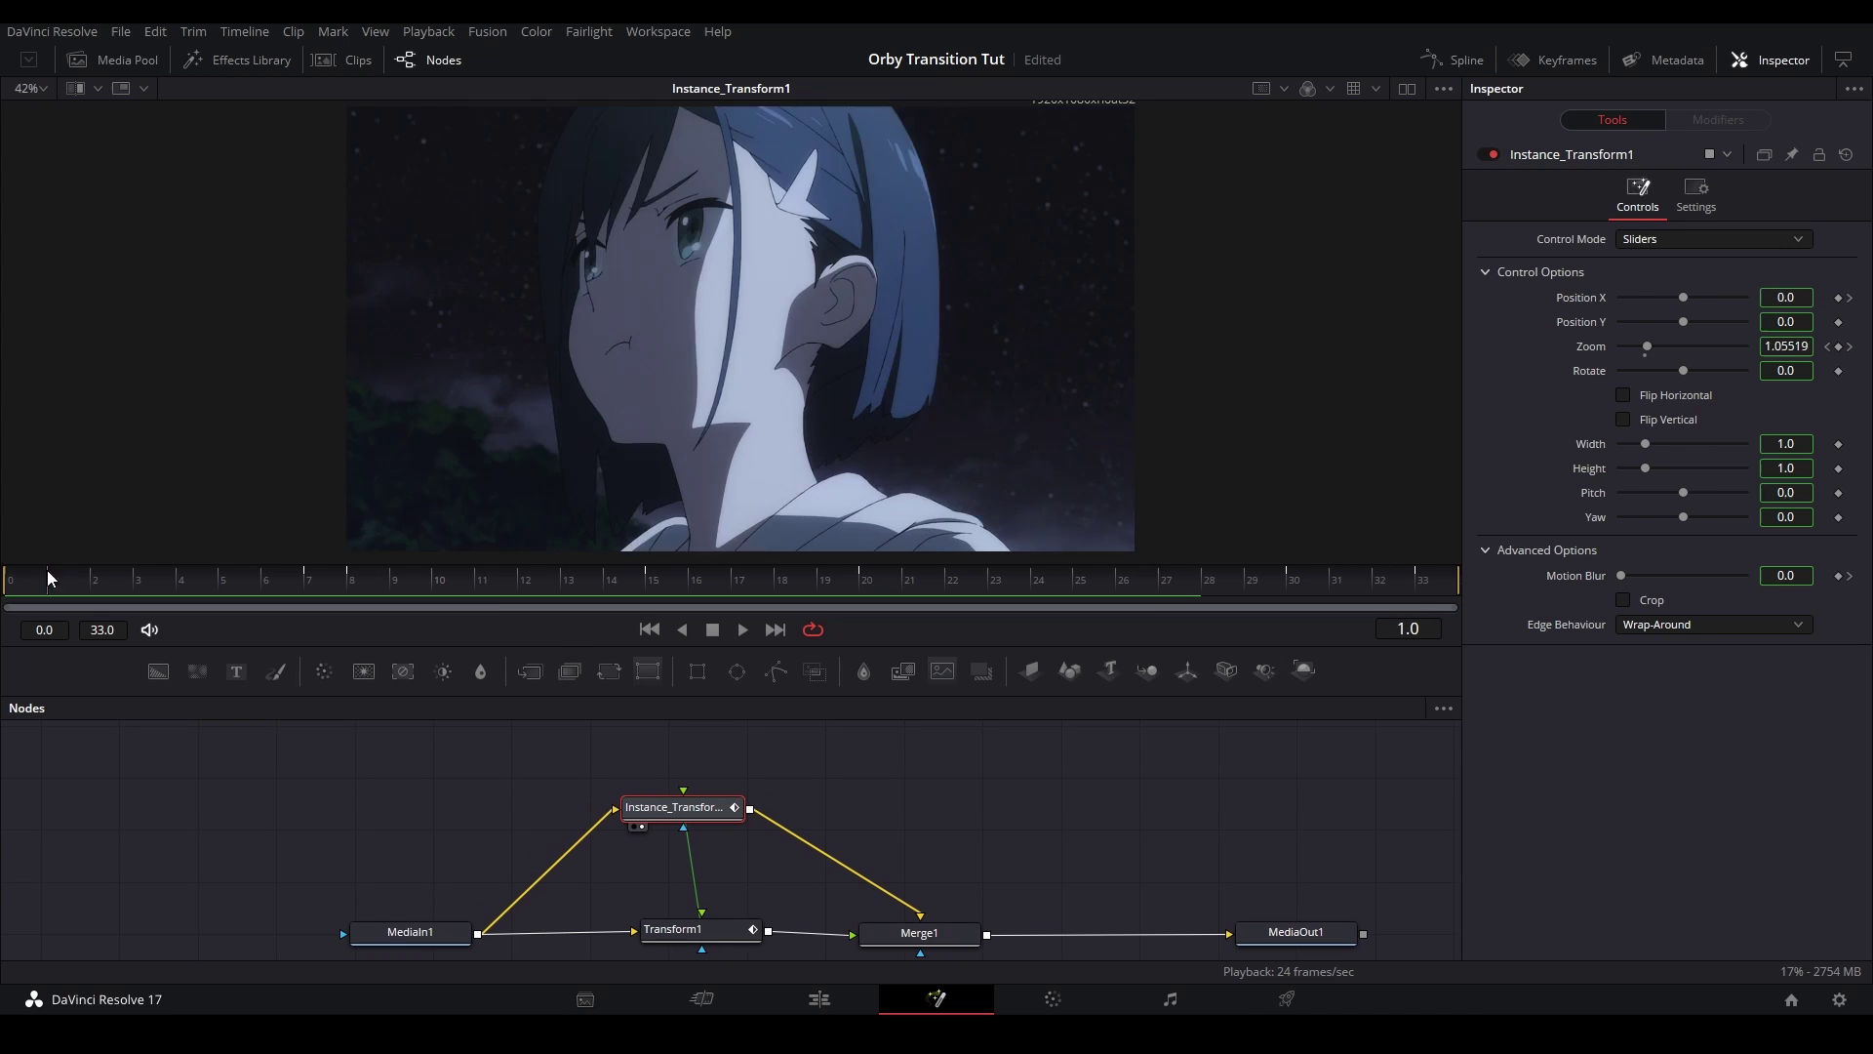
key(space)
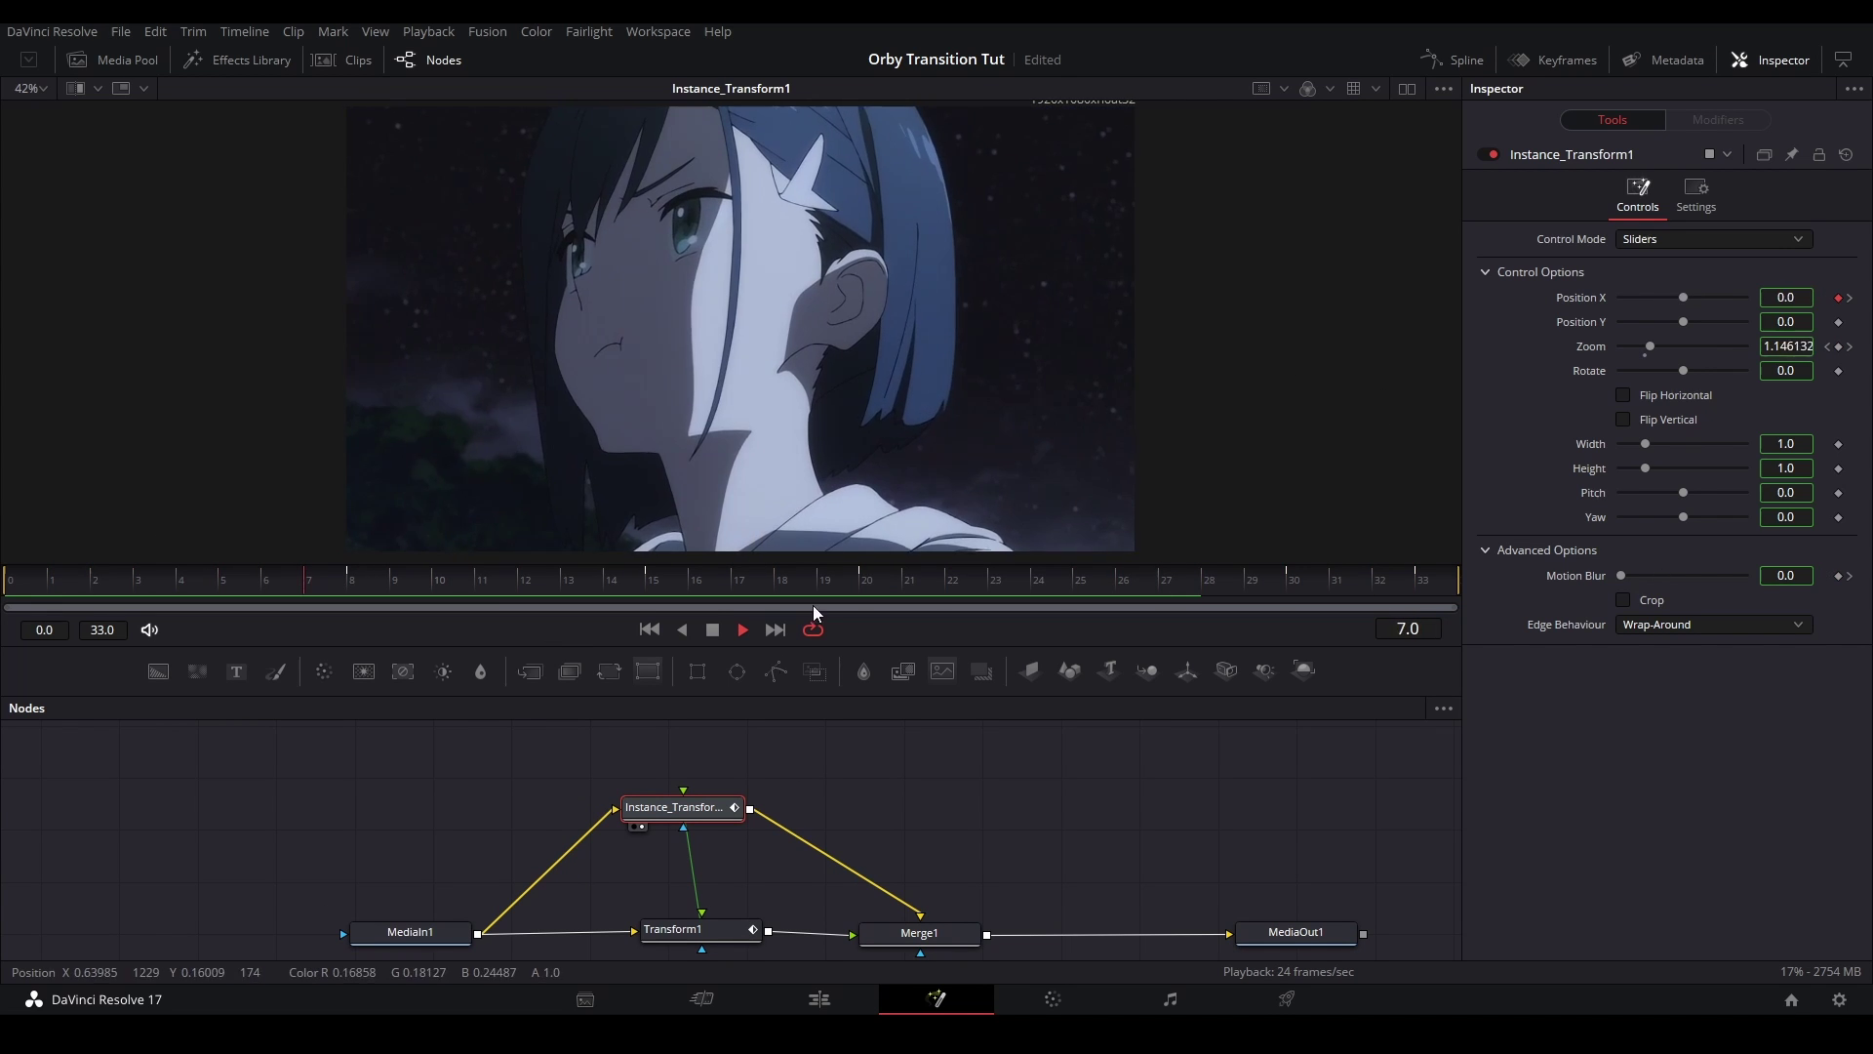
key(space)
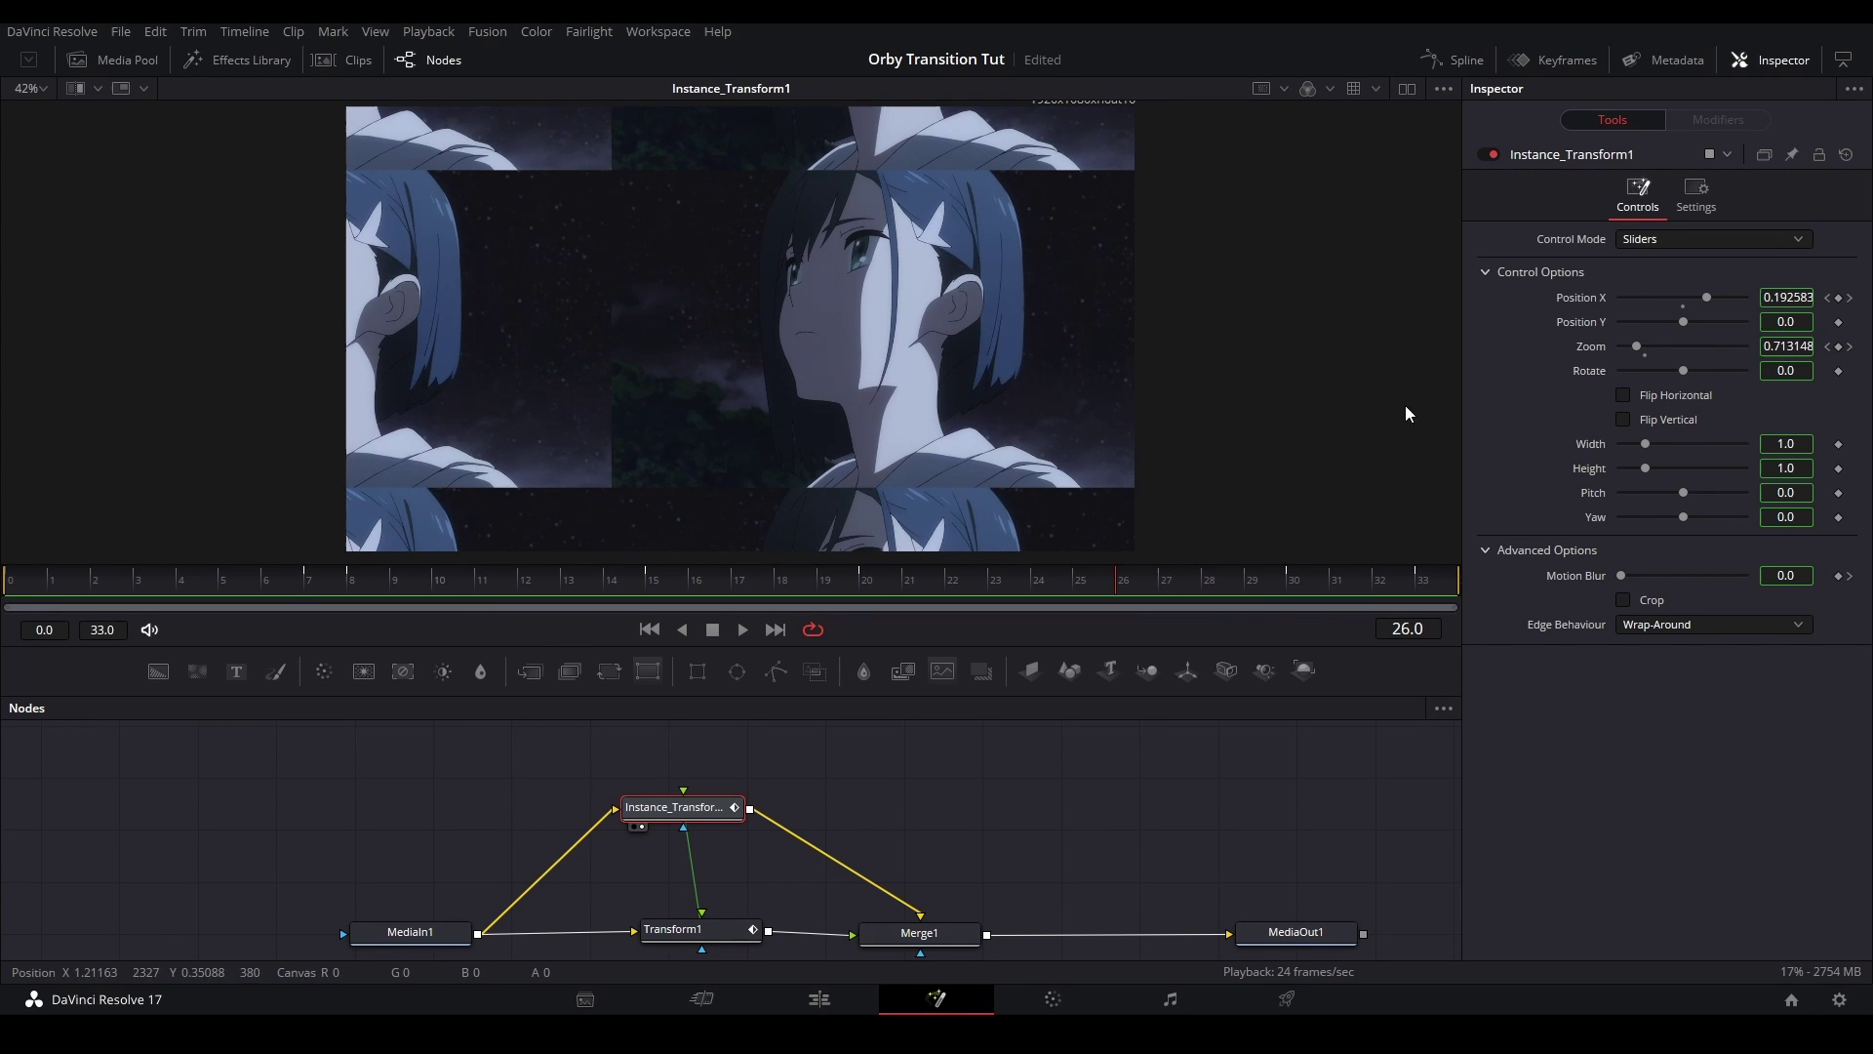
Deinstance Position X on the instanced Transform
right_click(1574, 301)
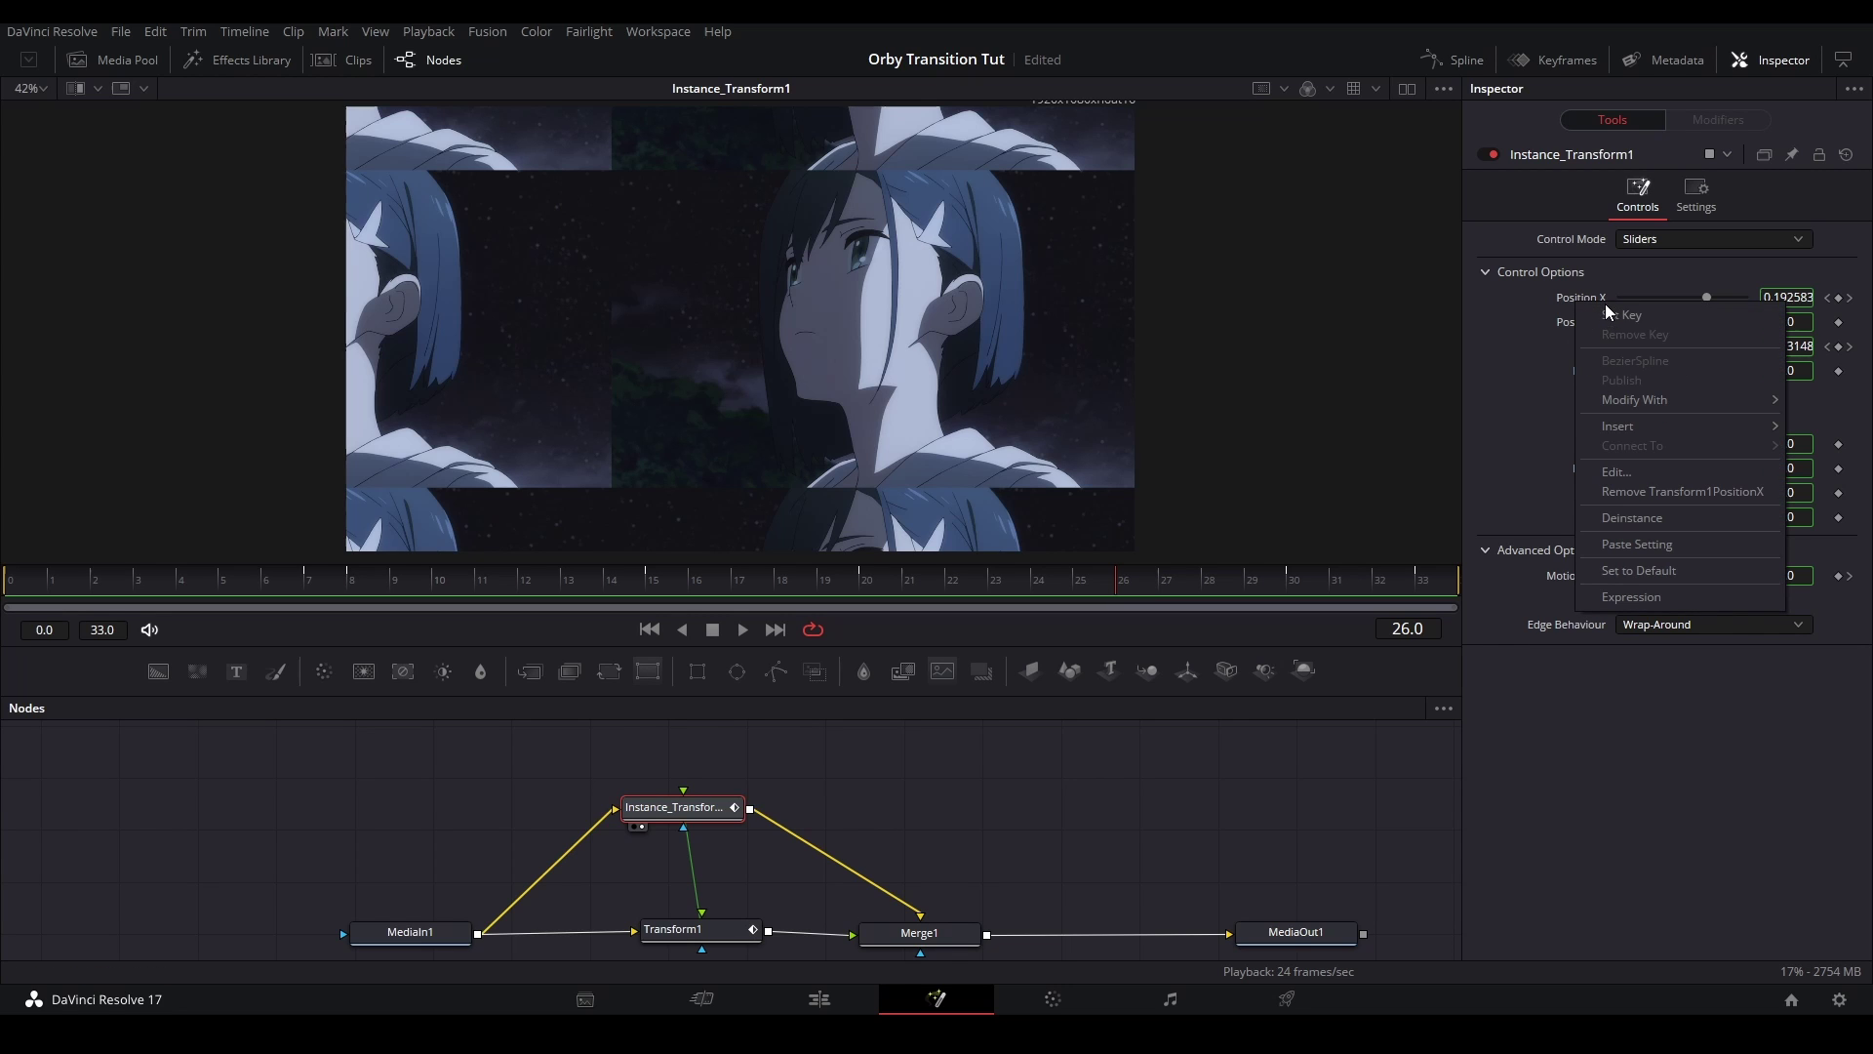
click(1629, 519)
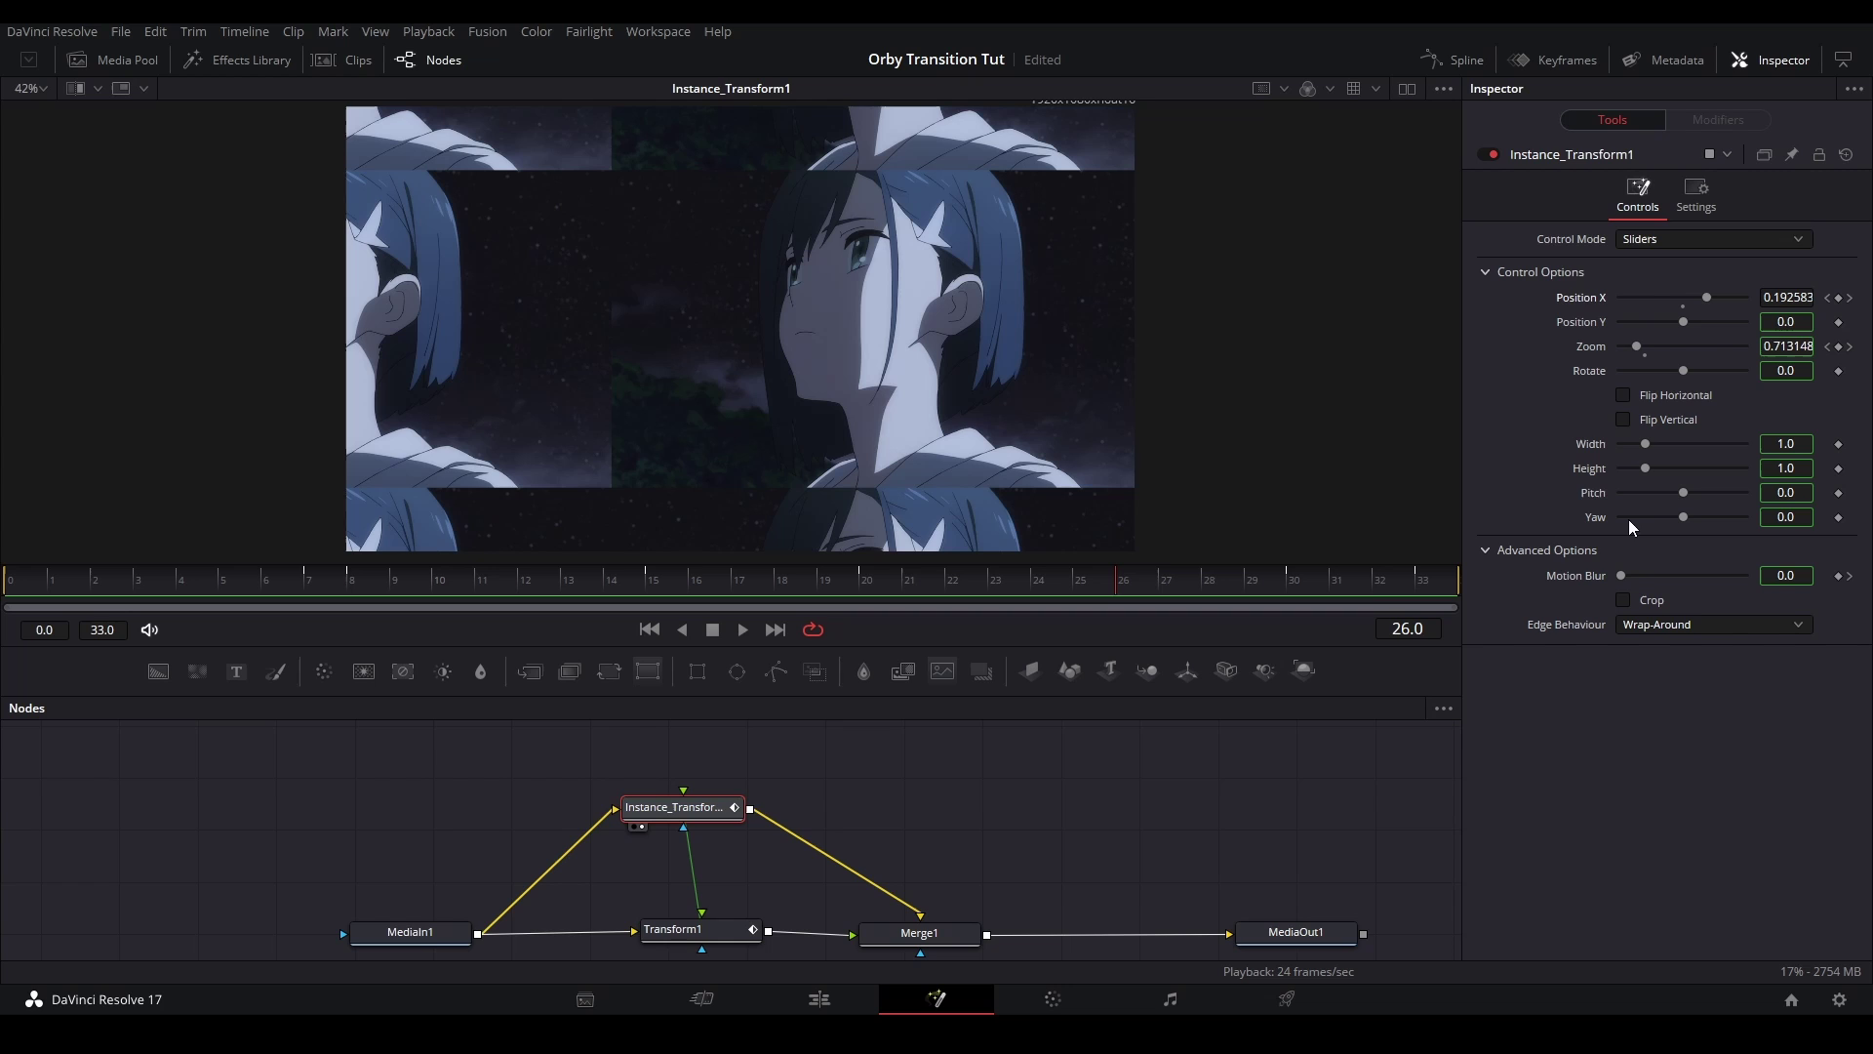
Align Transform1 with the instanced Transform in the node graph and reset the instance's Position X to its default
scroll(1010, 784, down, 1)
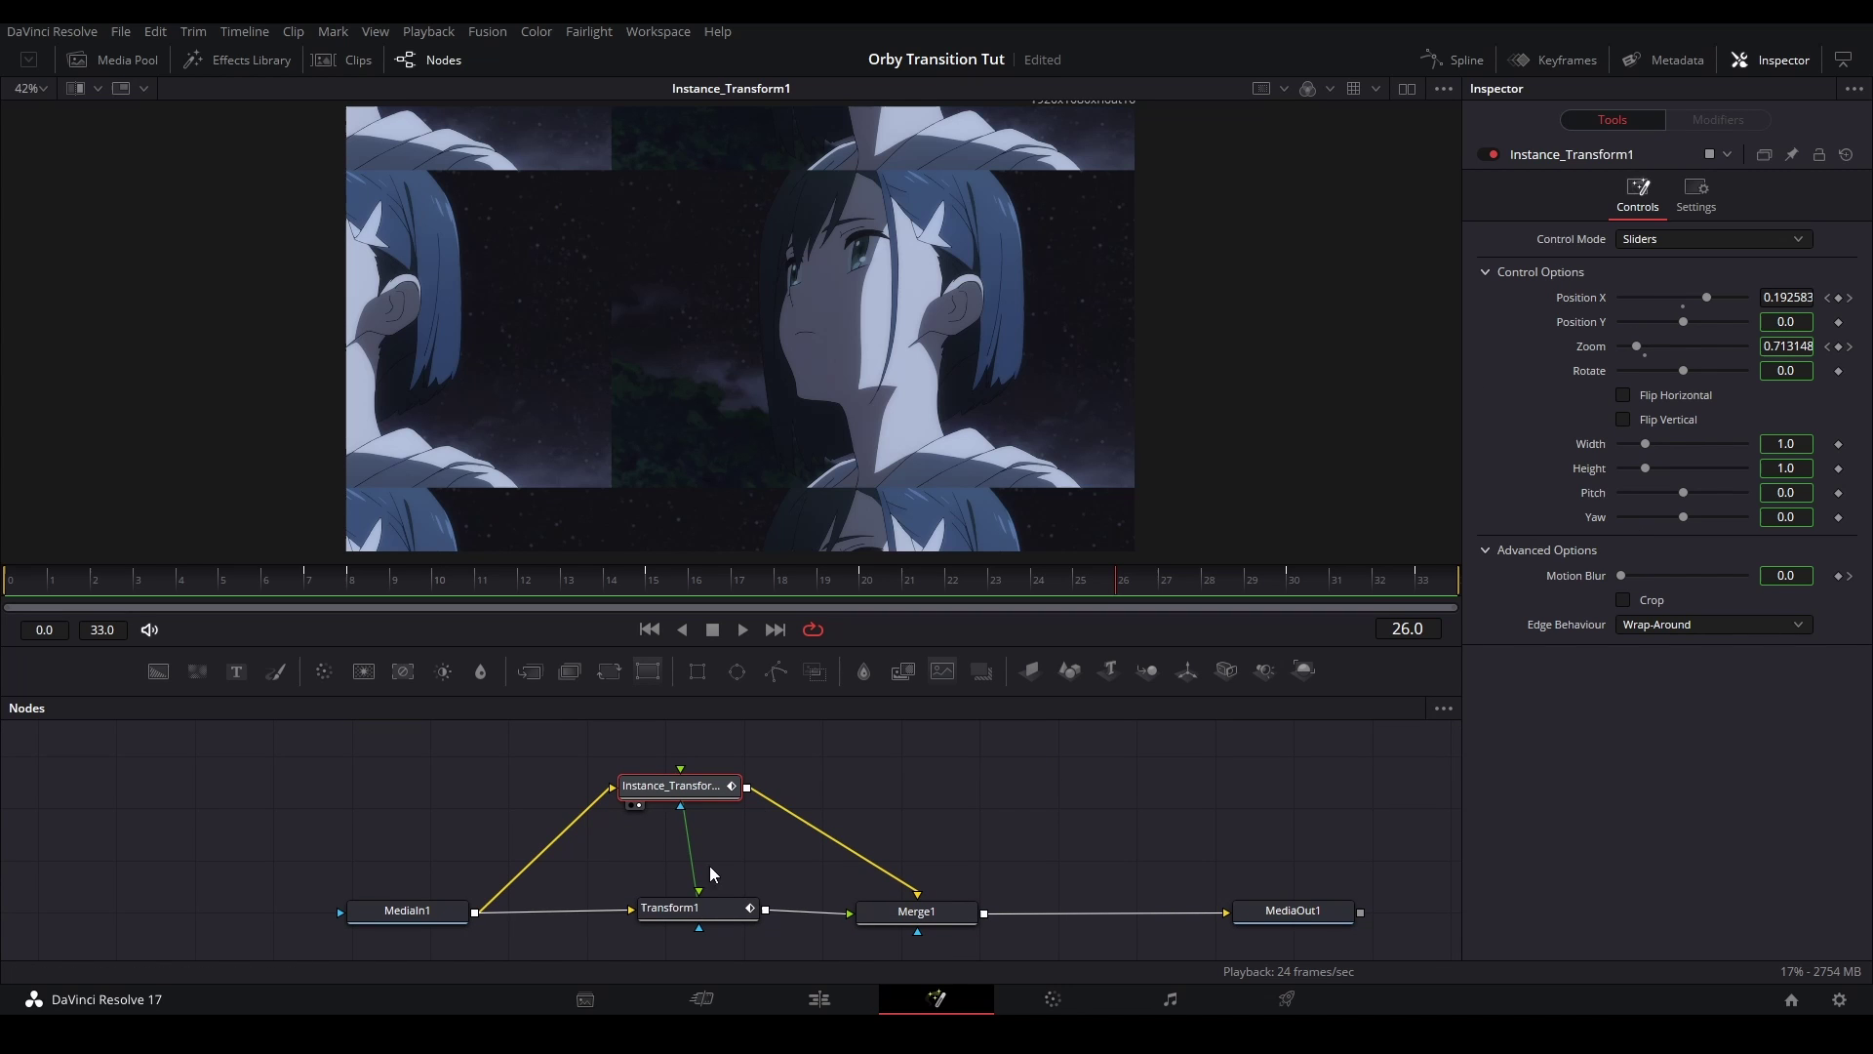
drag(698, 907, 700, 899)
click(701, 898)
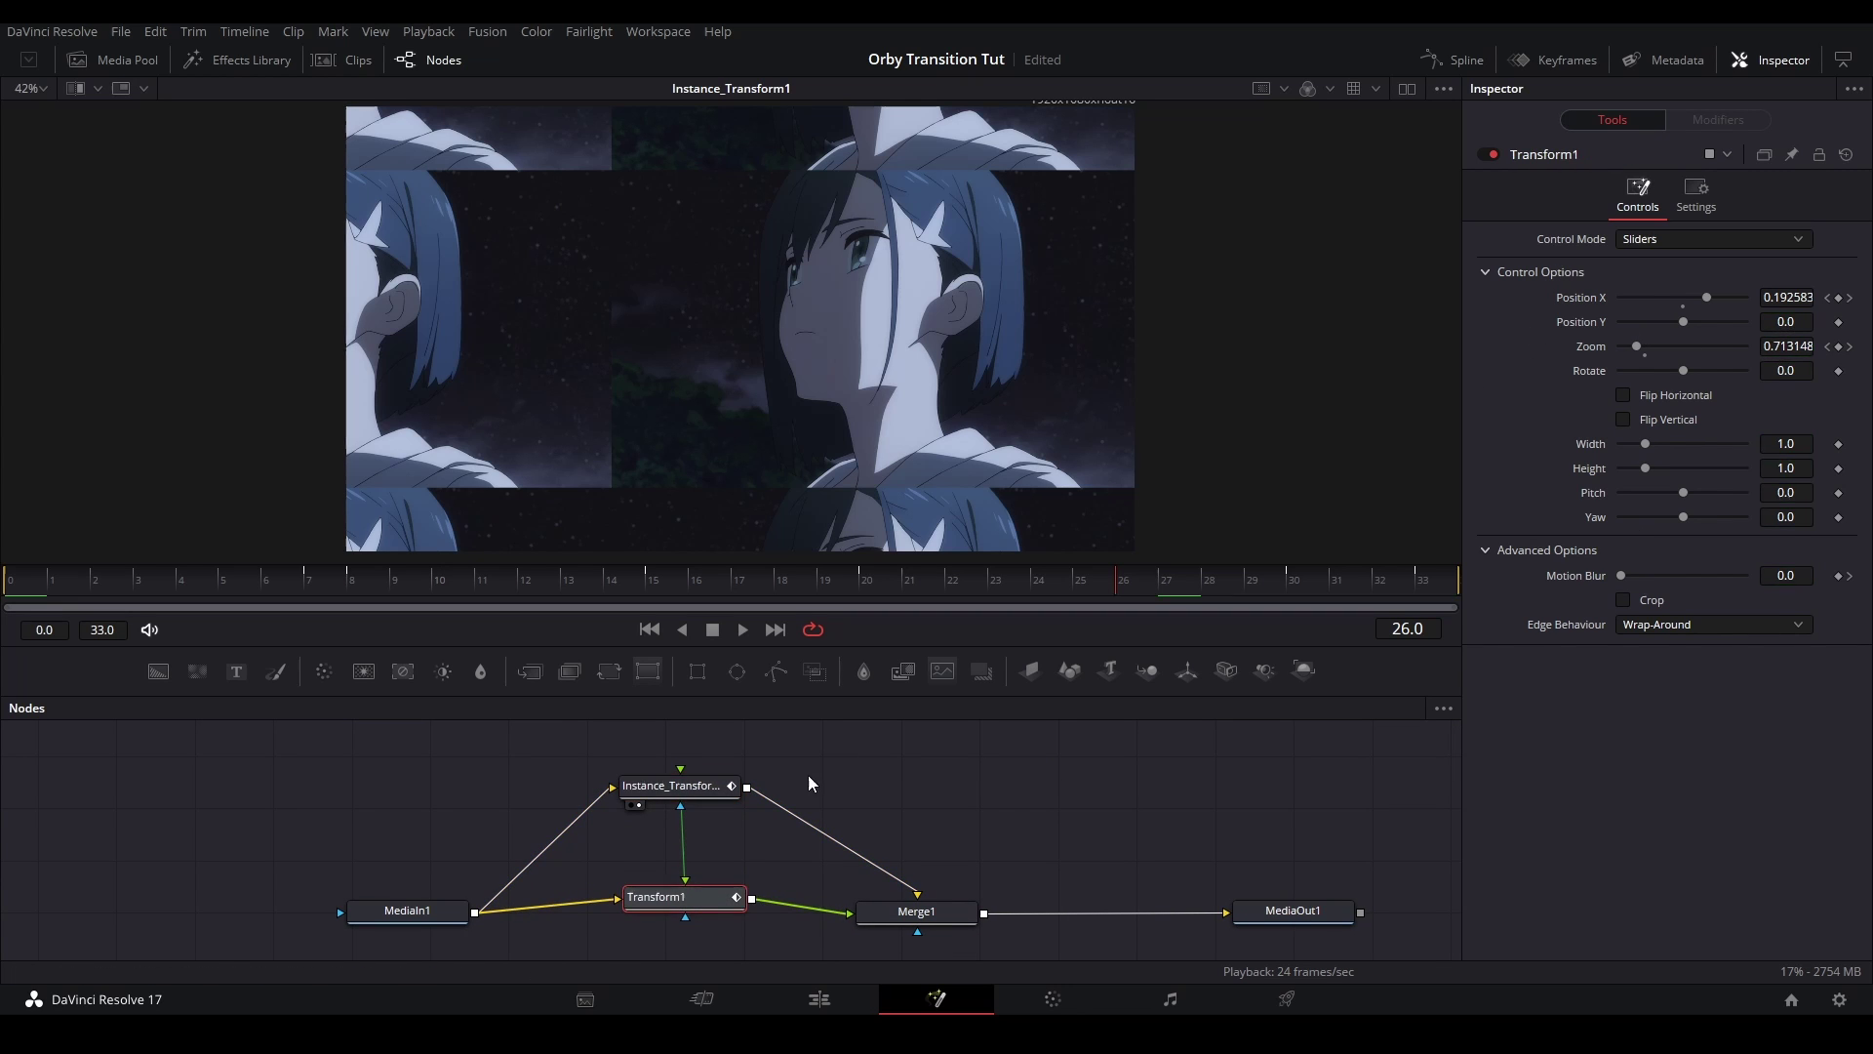
drag(675, 787, 685, 783)
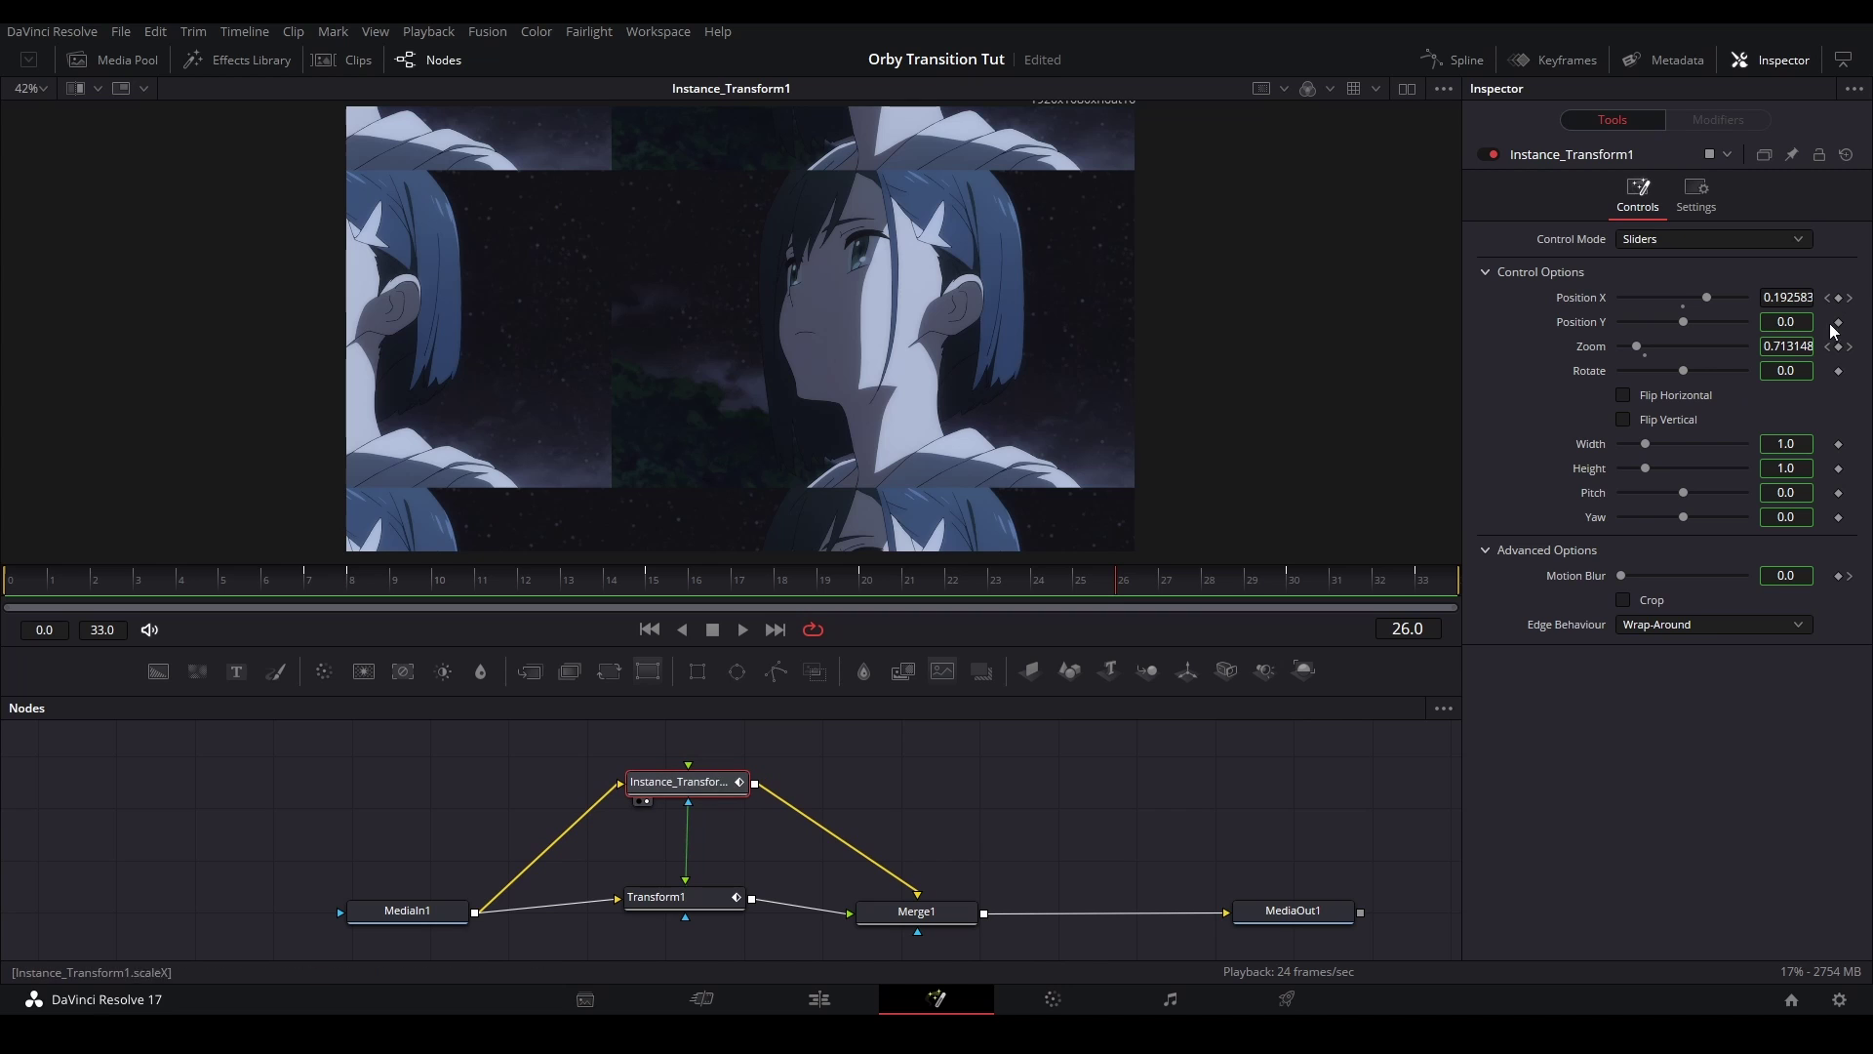
double_click(1582, 295)
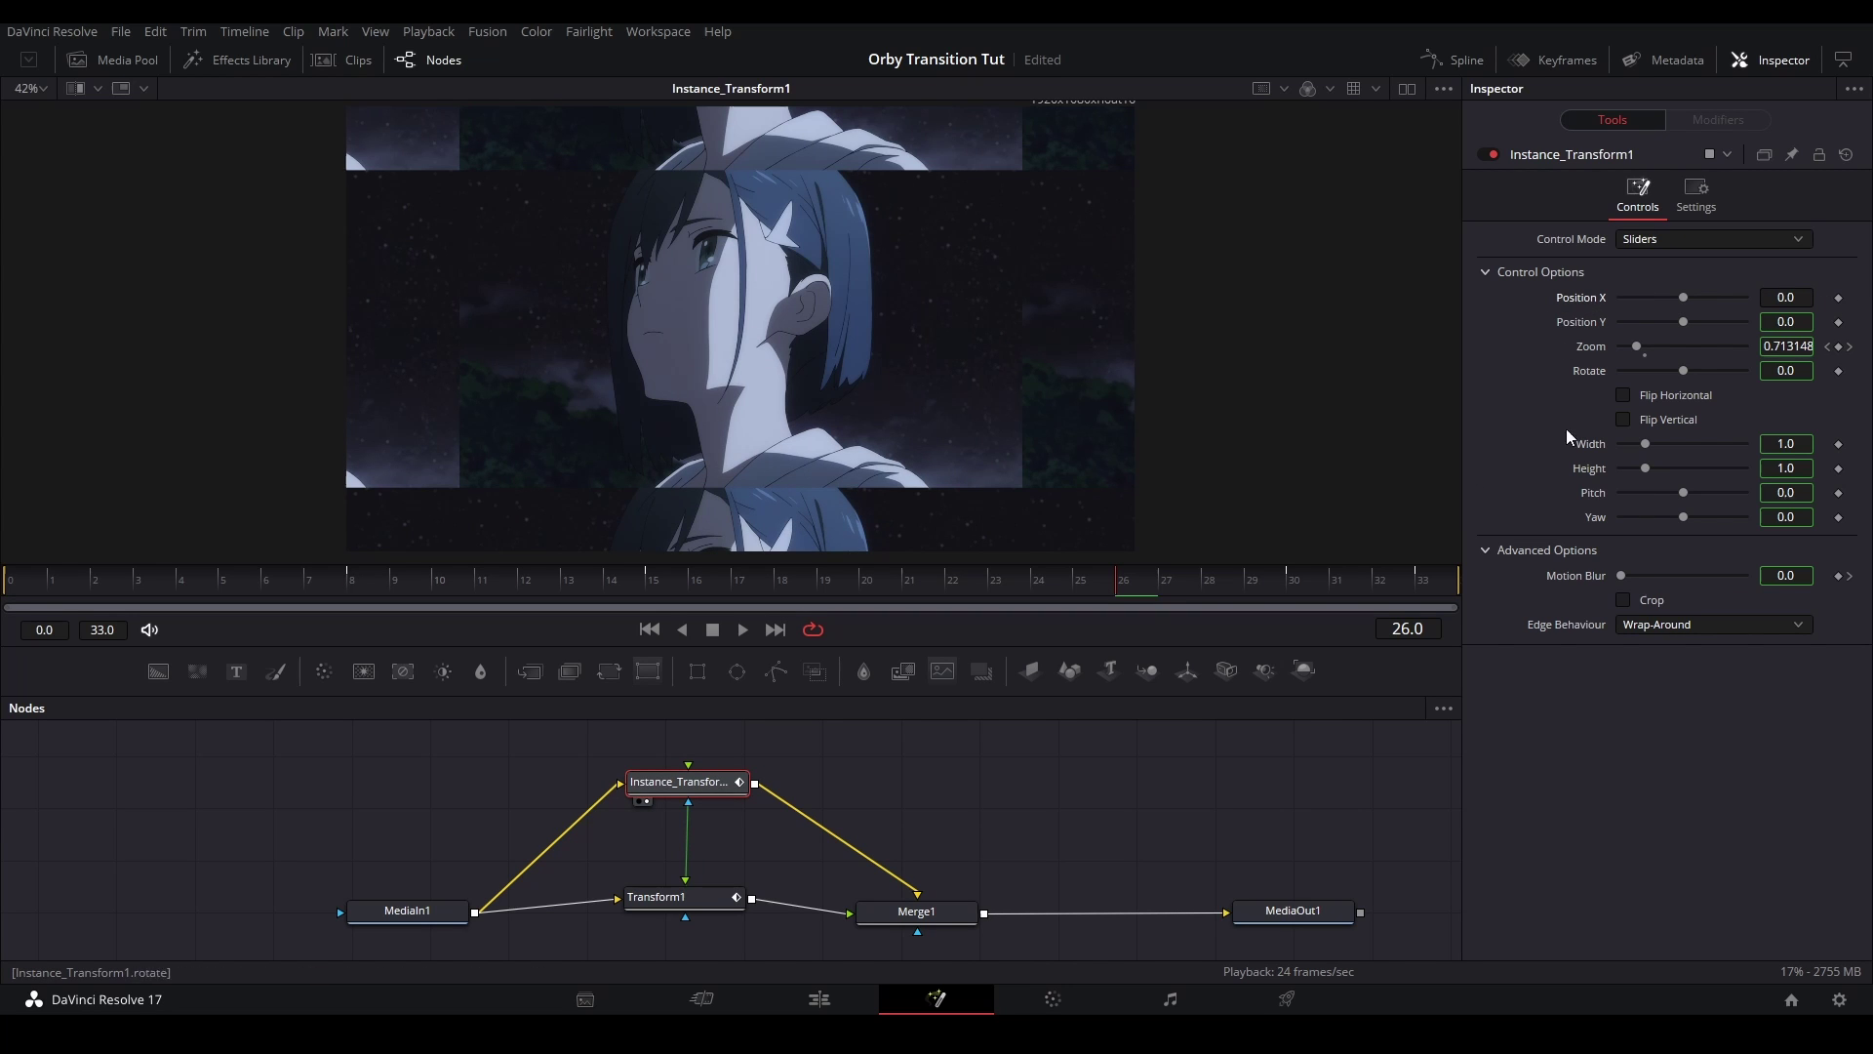
Pin Transform1's controls and select the instanced Transform so both nodes' settings are shown together
click(673, 899)
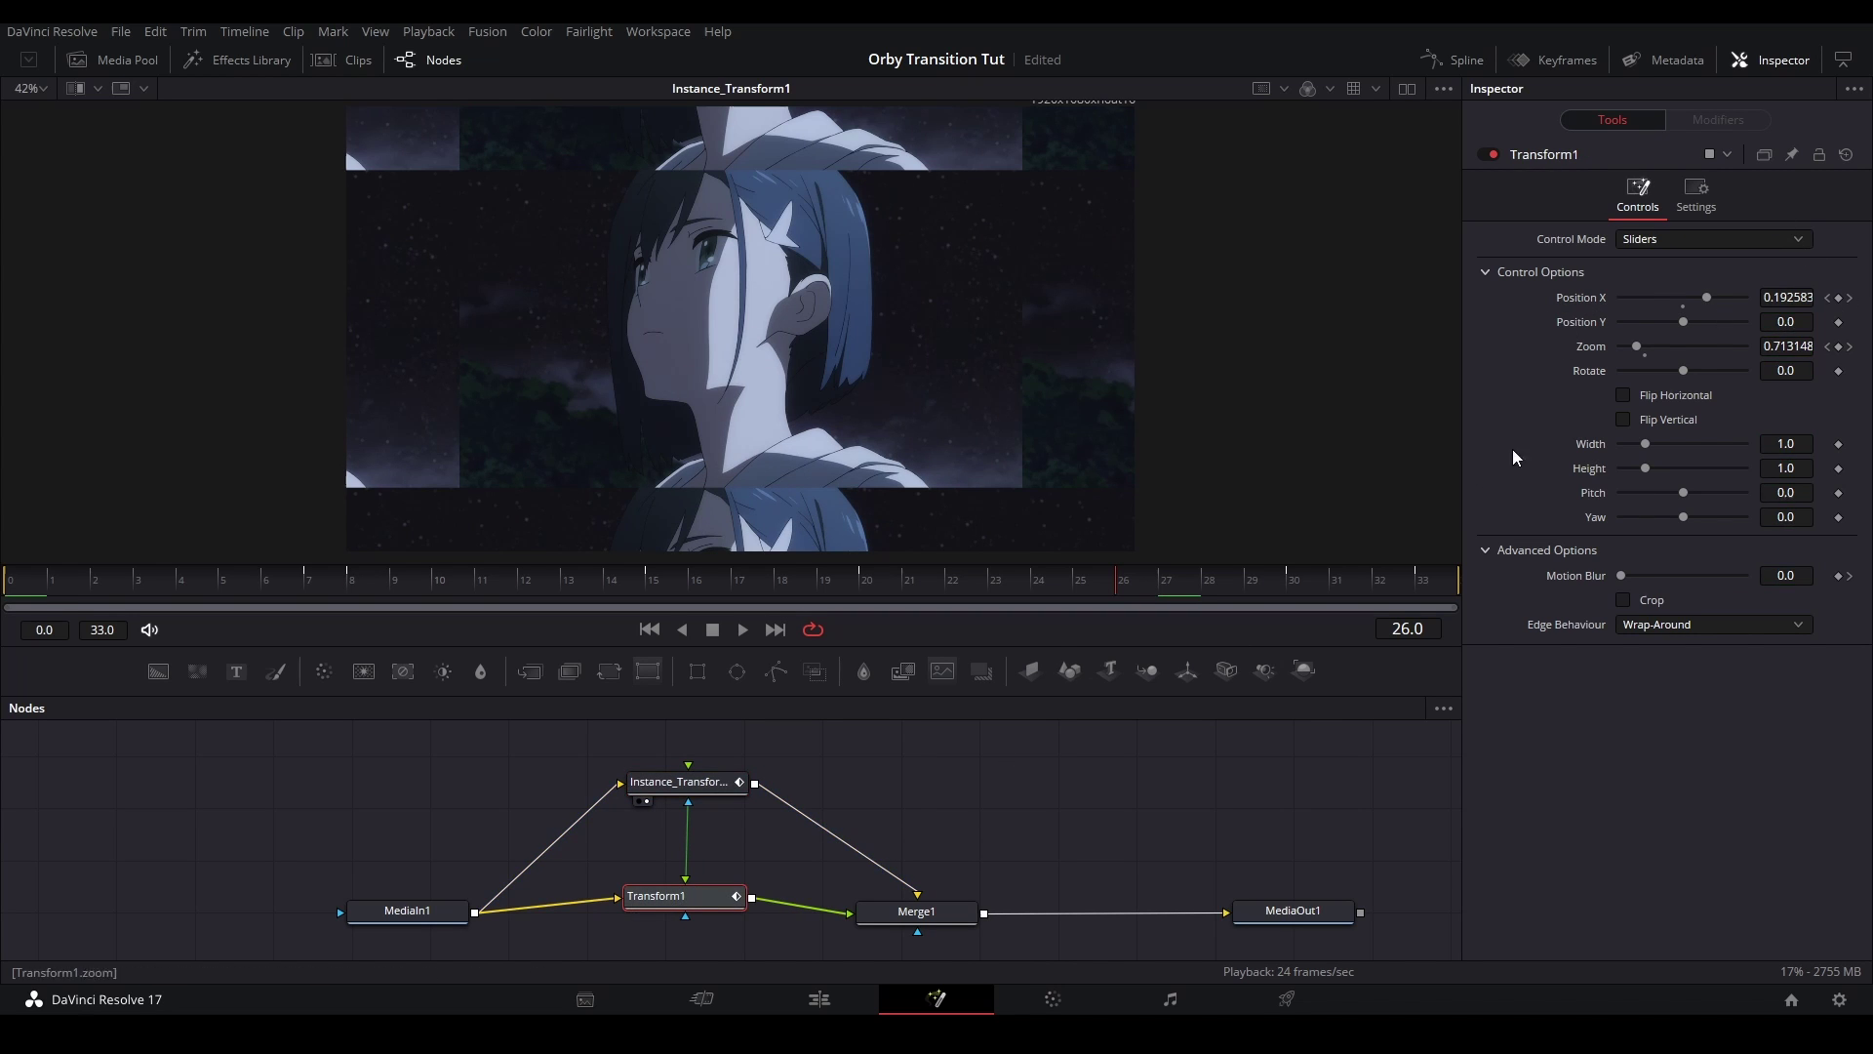
drag(673, 895, 669, 900)
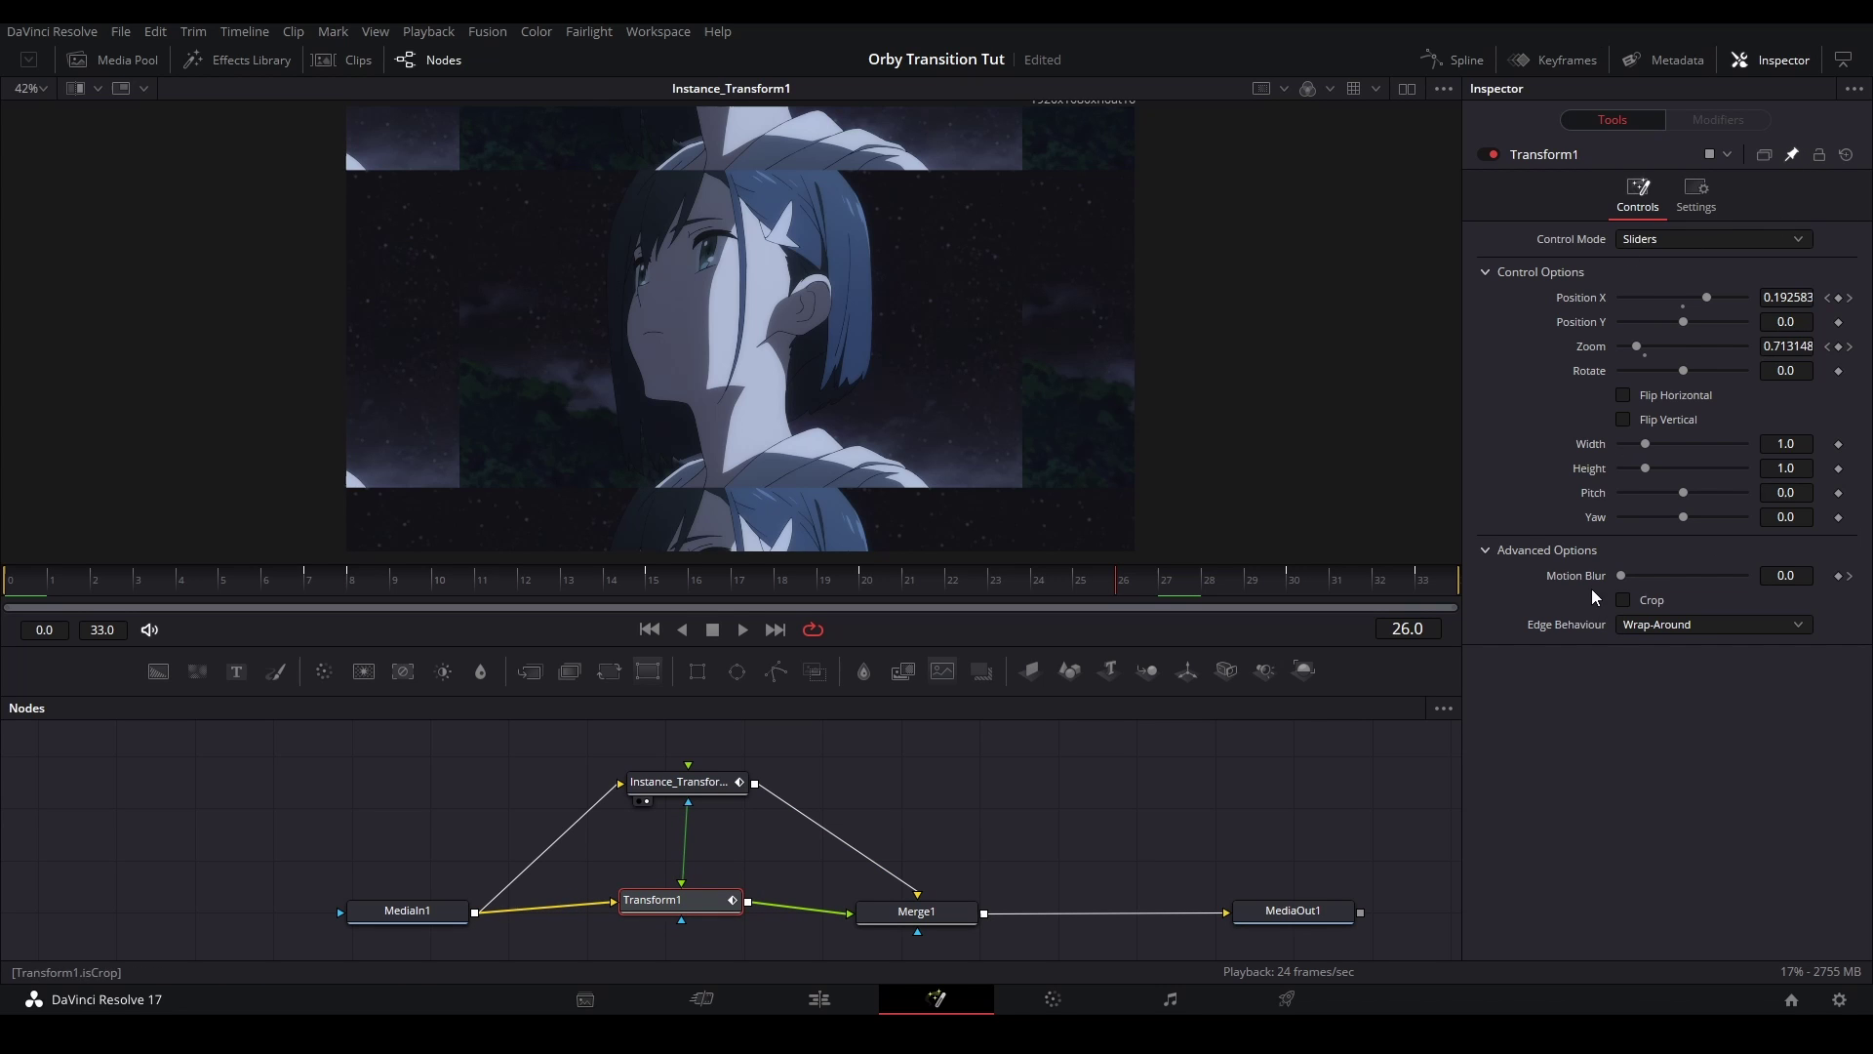
click(678, 781)
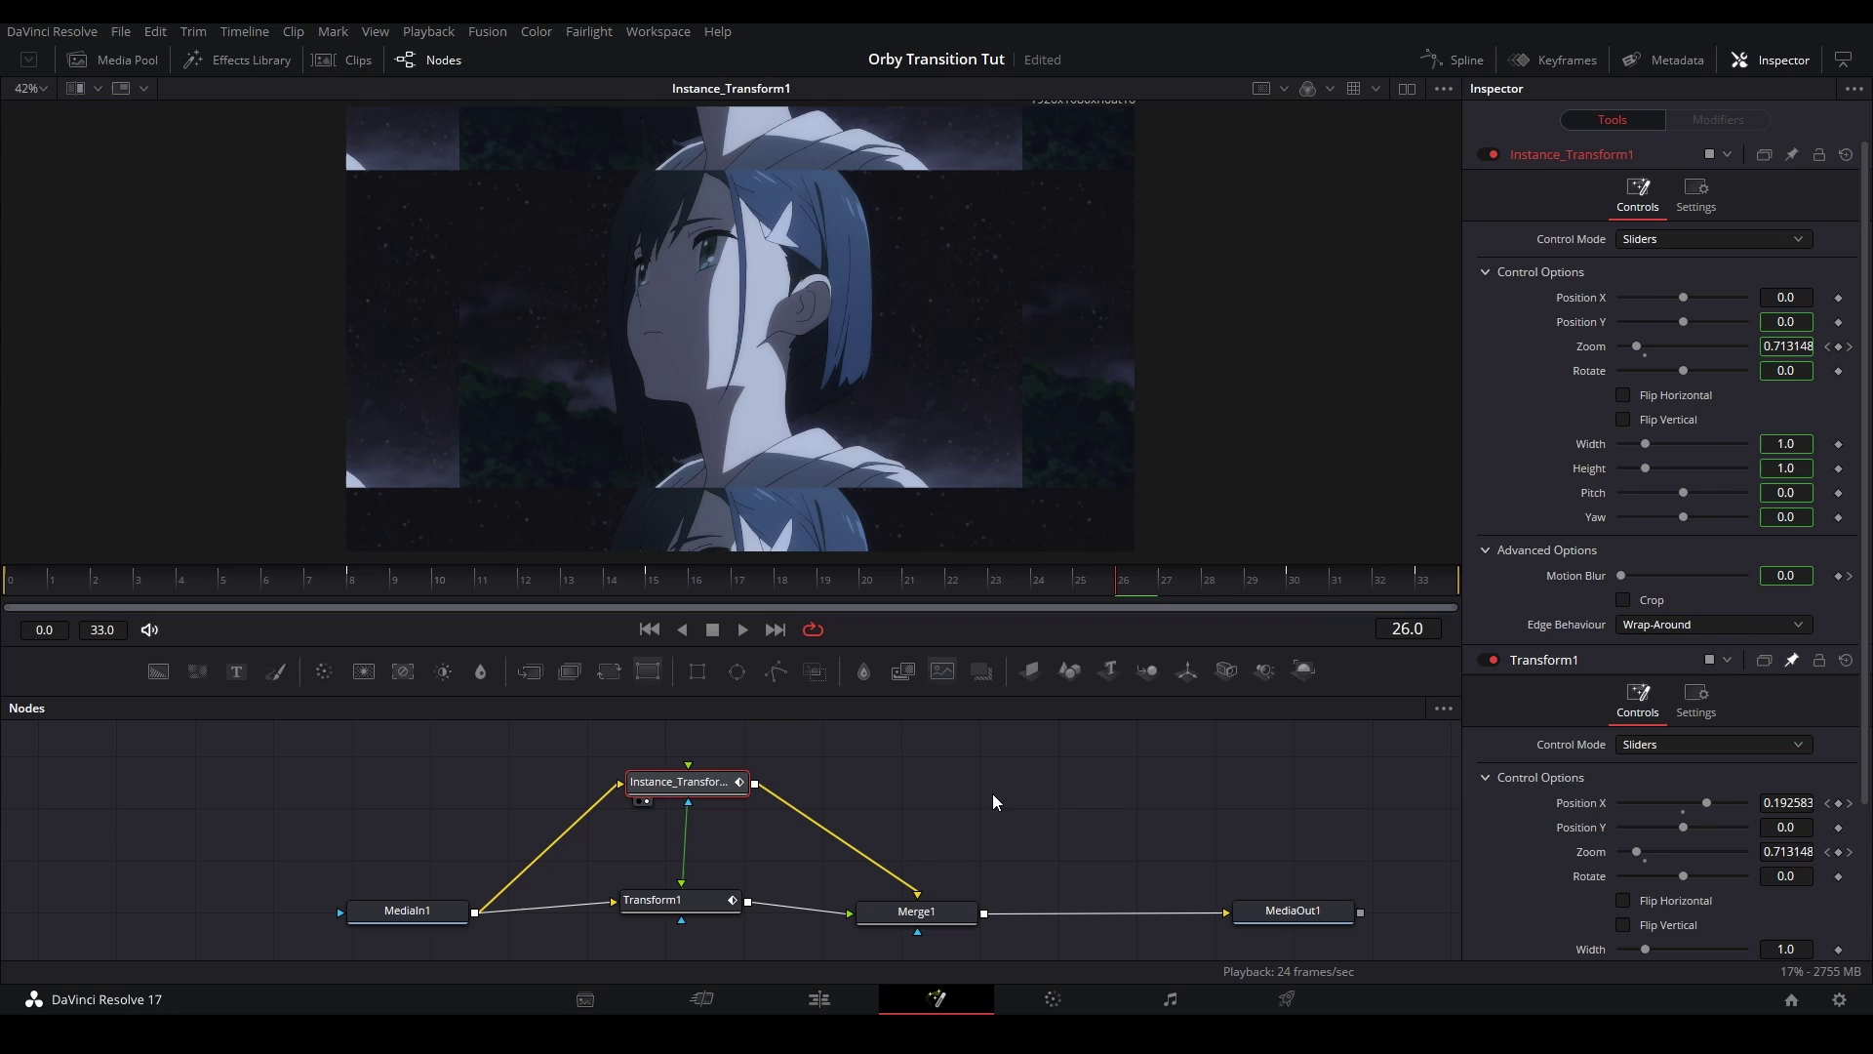
scroll(1691, 757, down, 3)
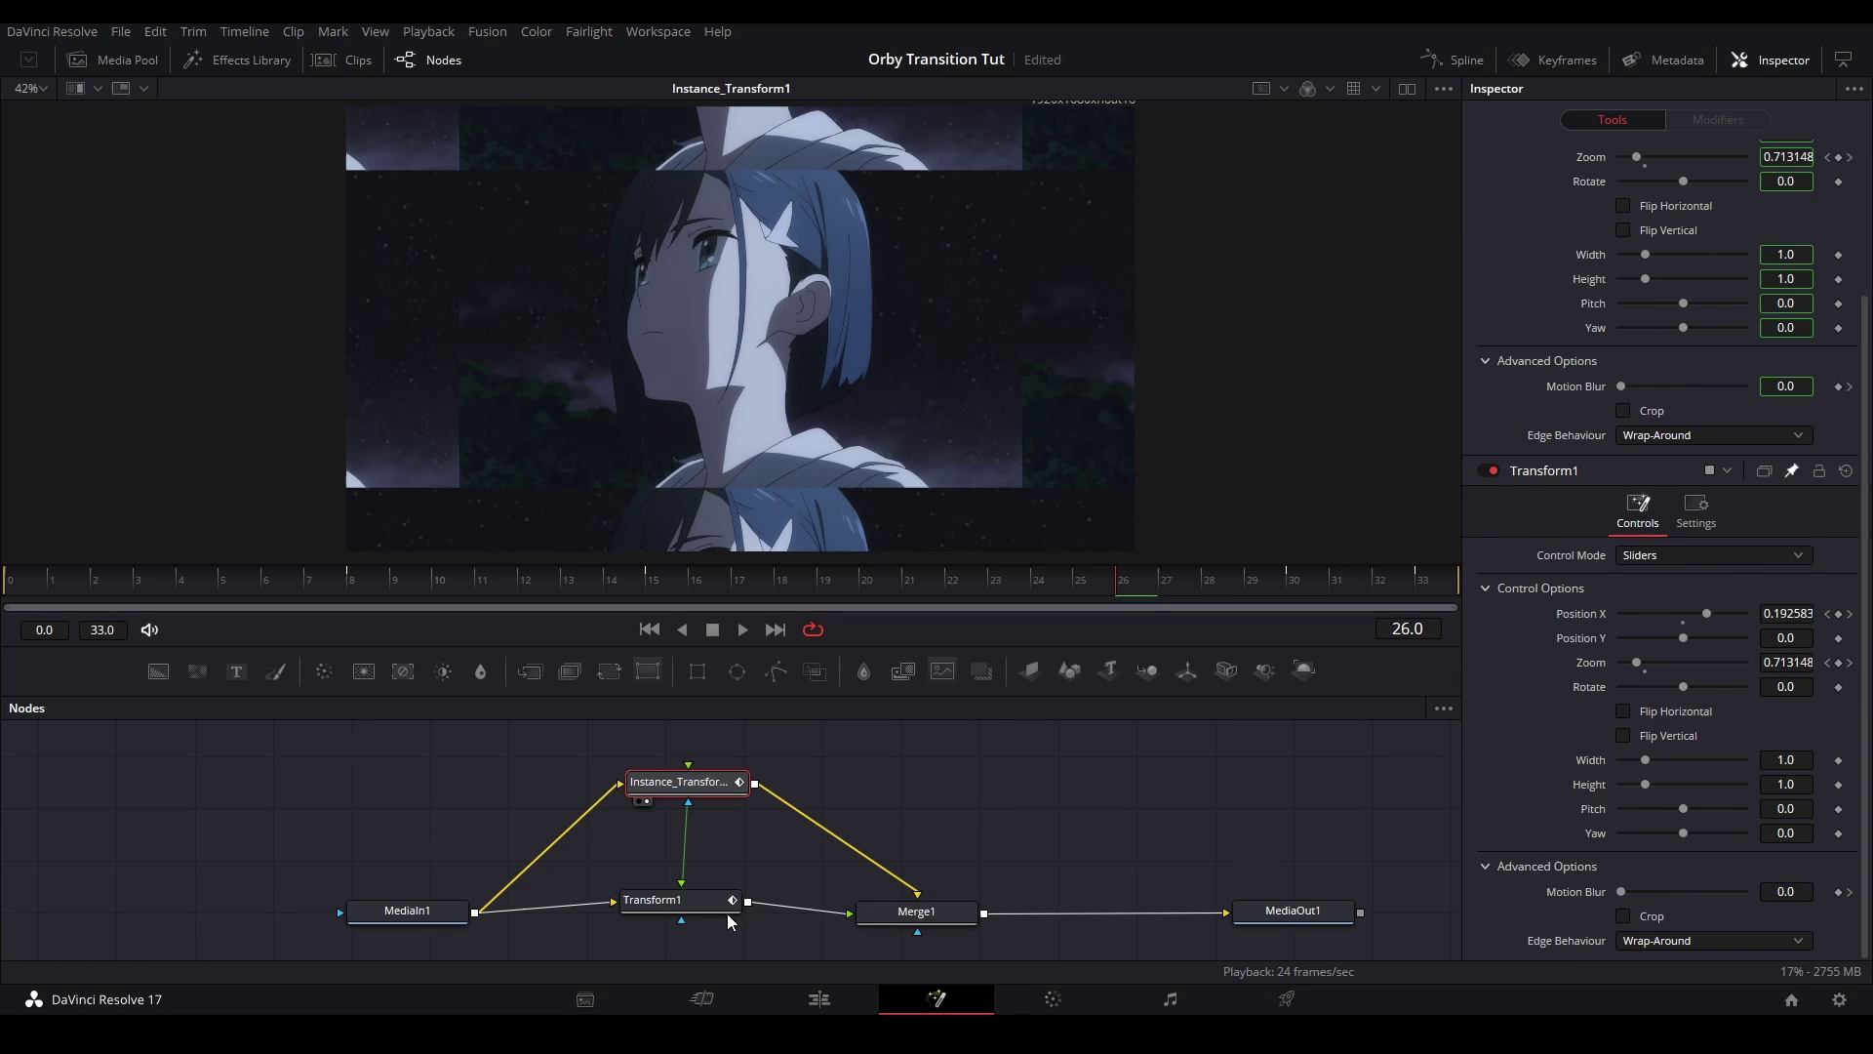
scroll(1740, 600, up, 3)
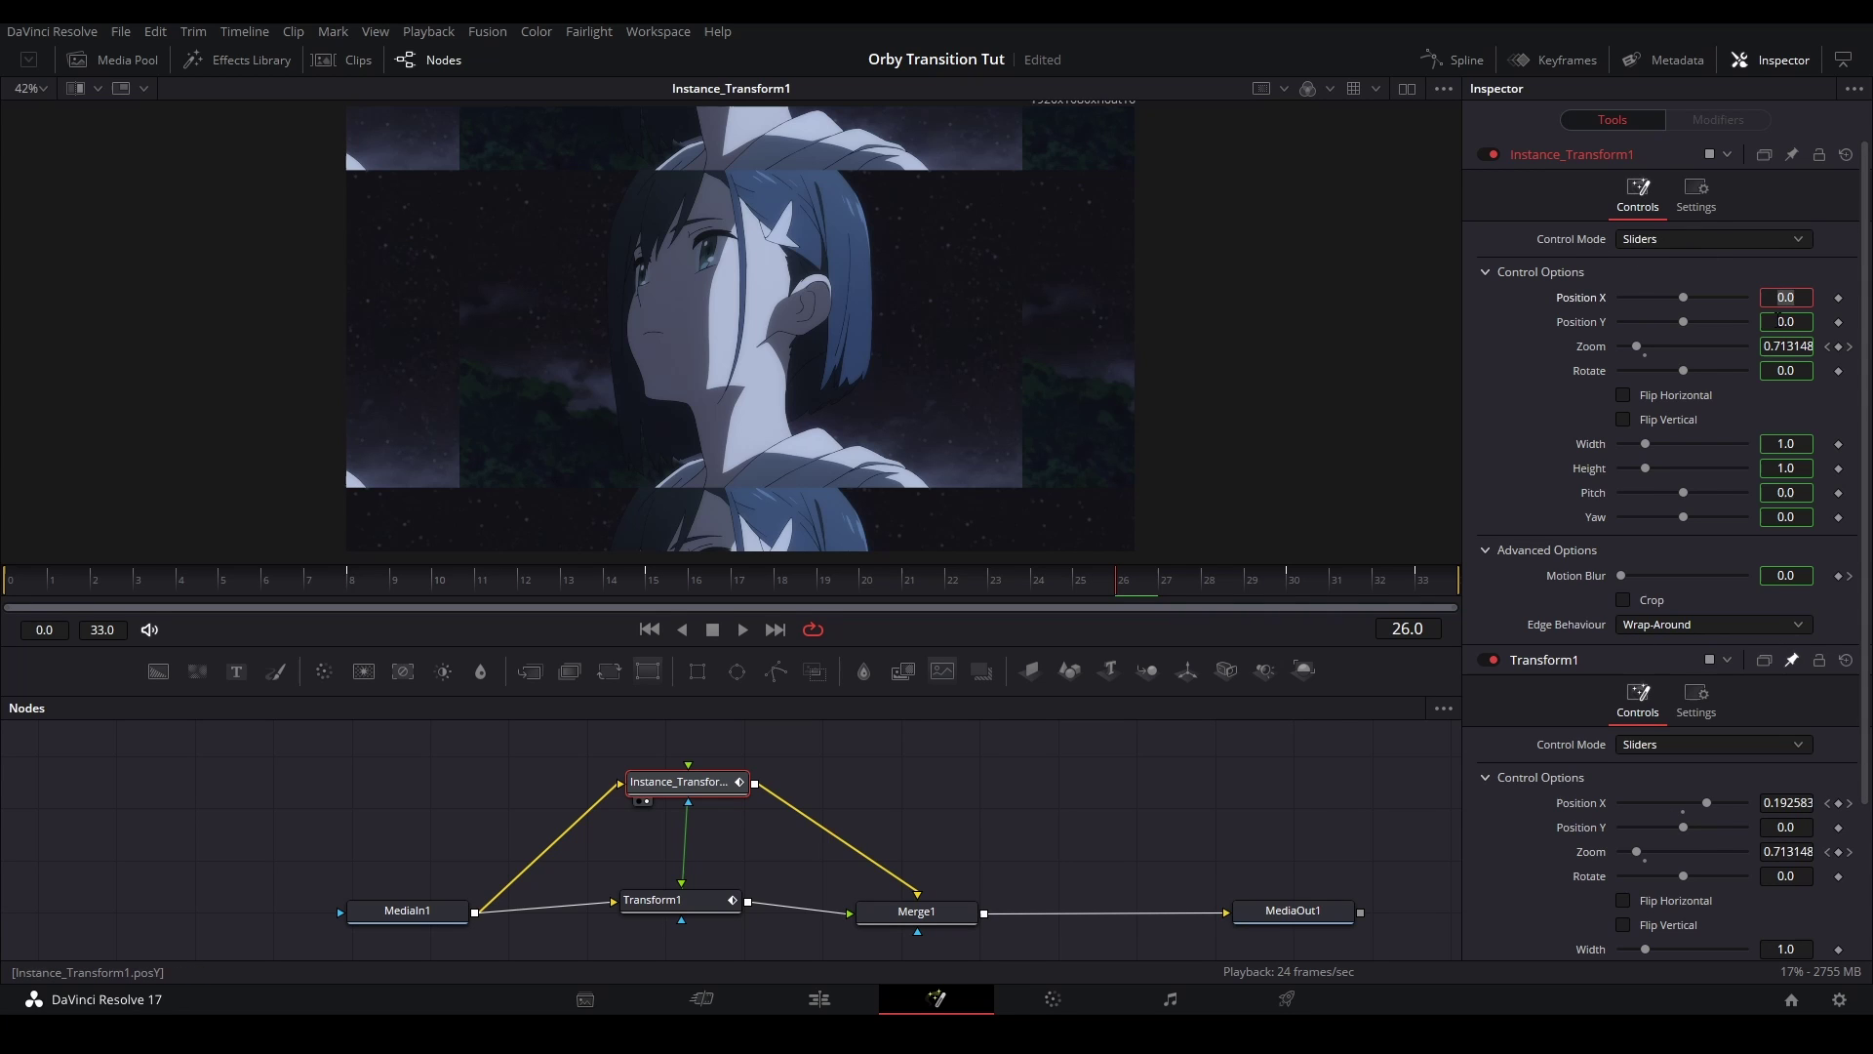
Link the instanced Transform's Position X to Transform1's Position X with the expression Transform1.posX
key(Return)
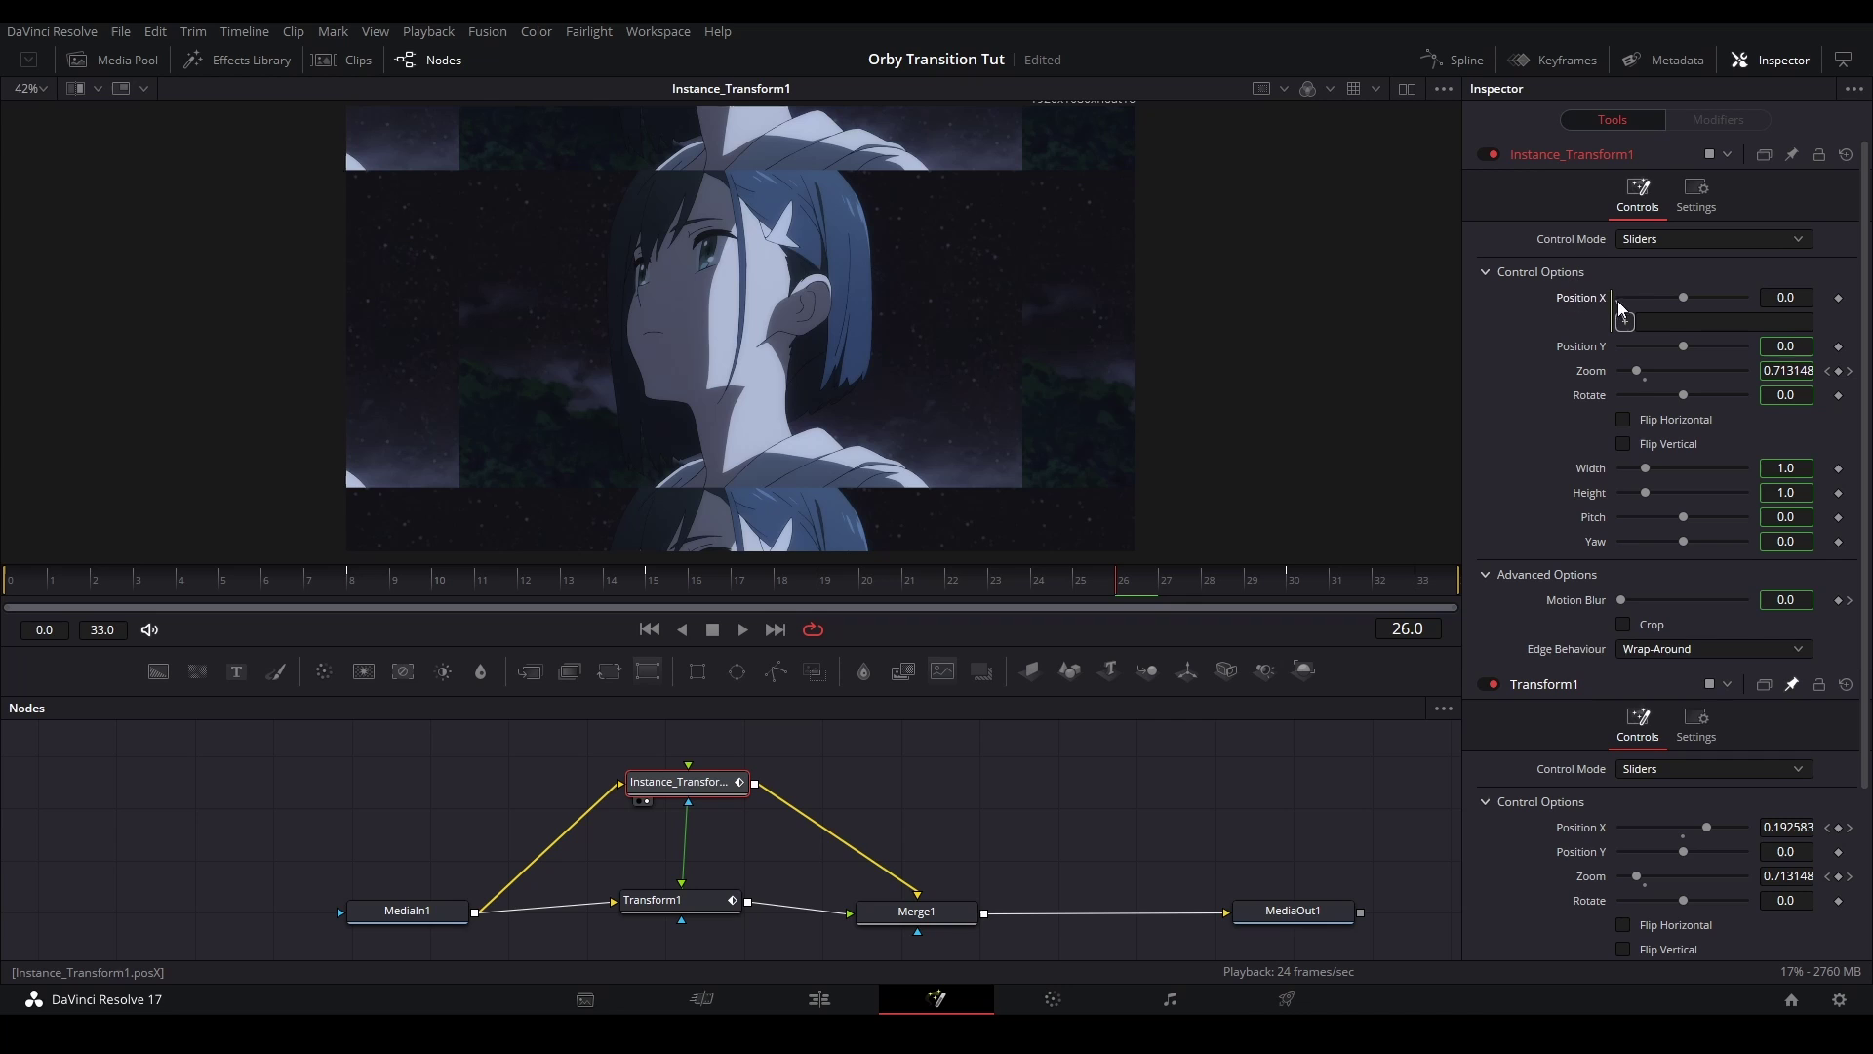
drag(1519, 326, 1777, 825)
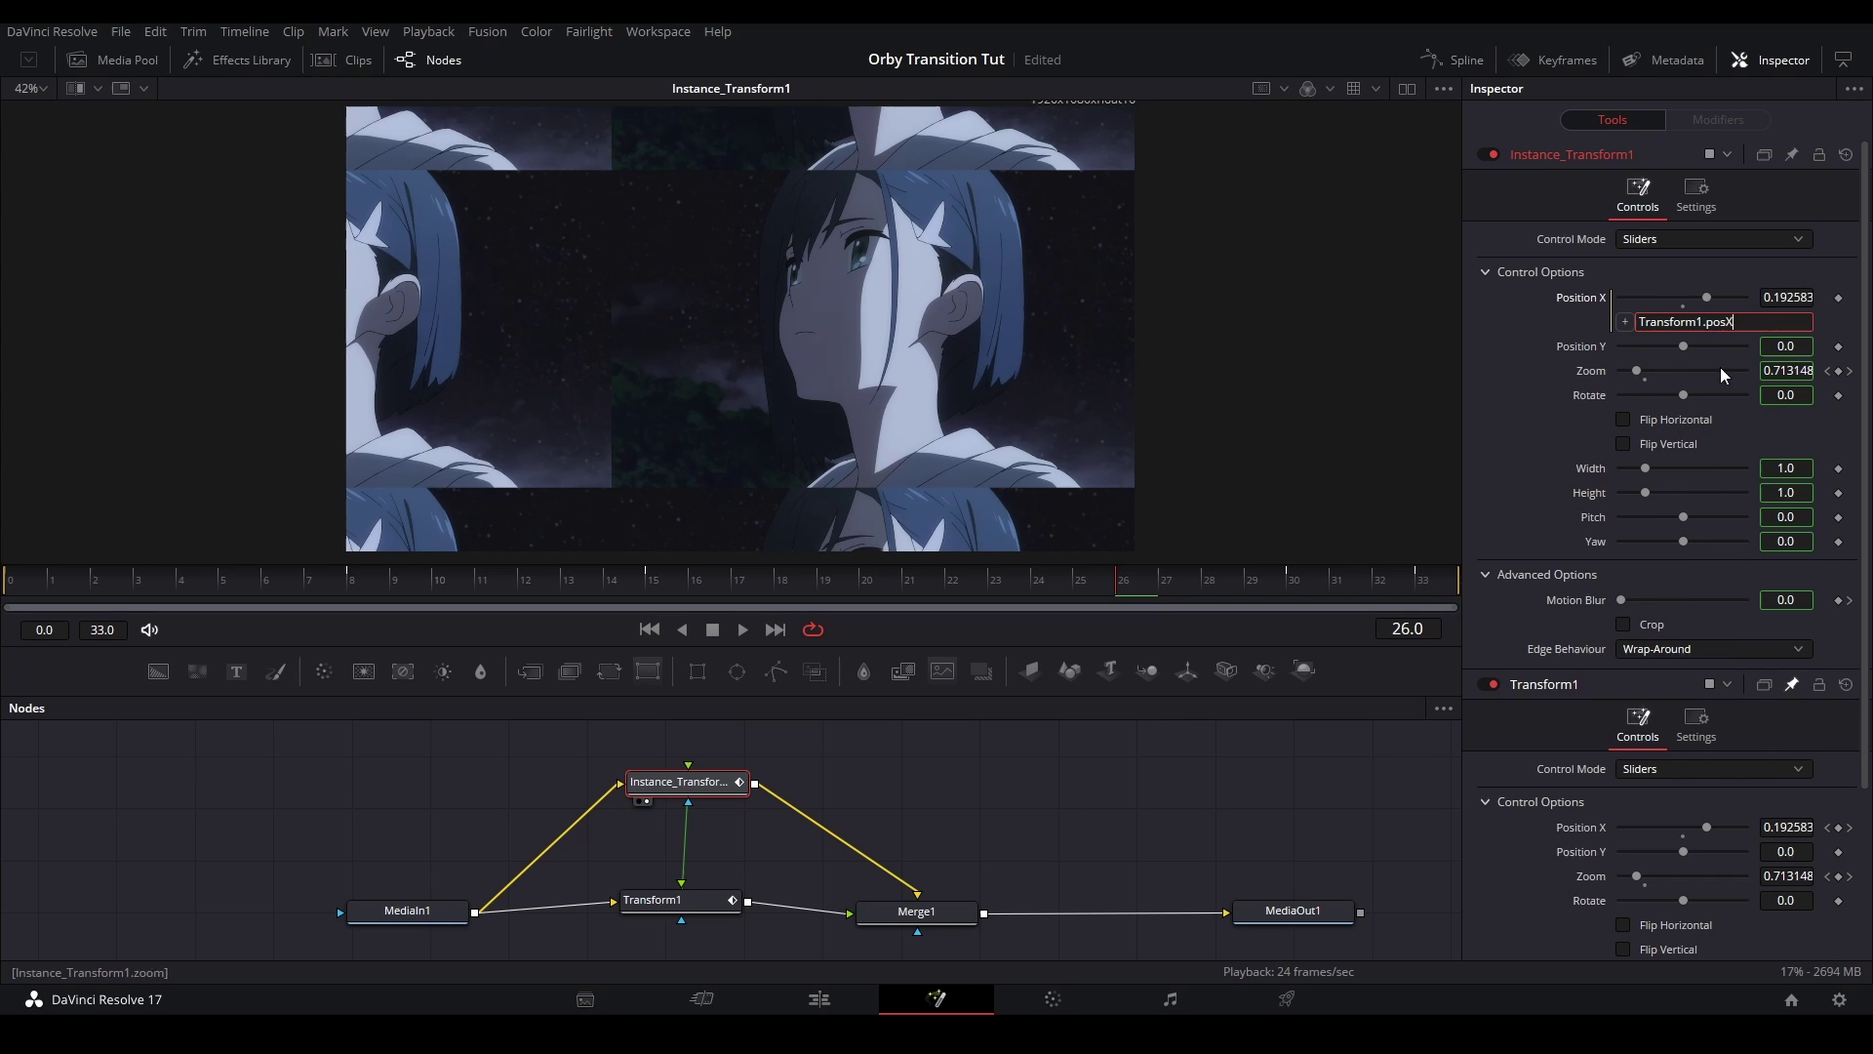
click(1516, 507)
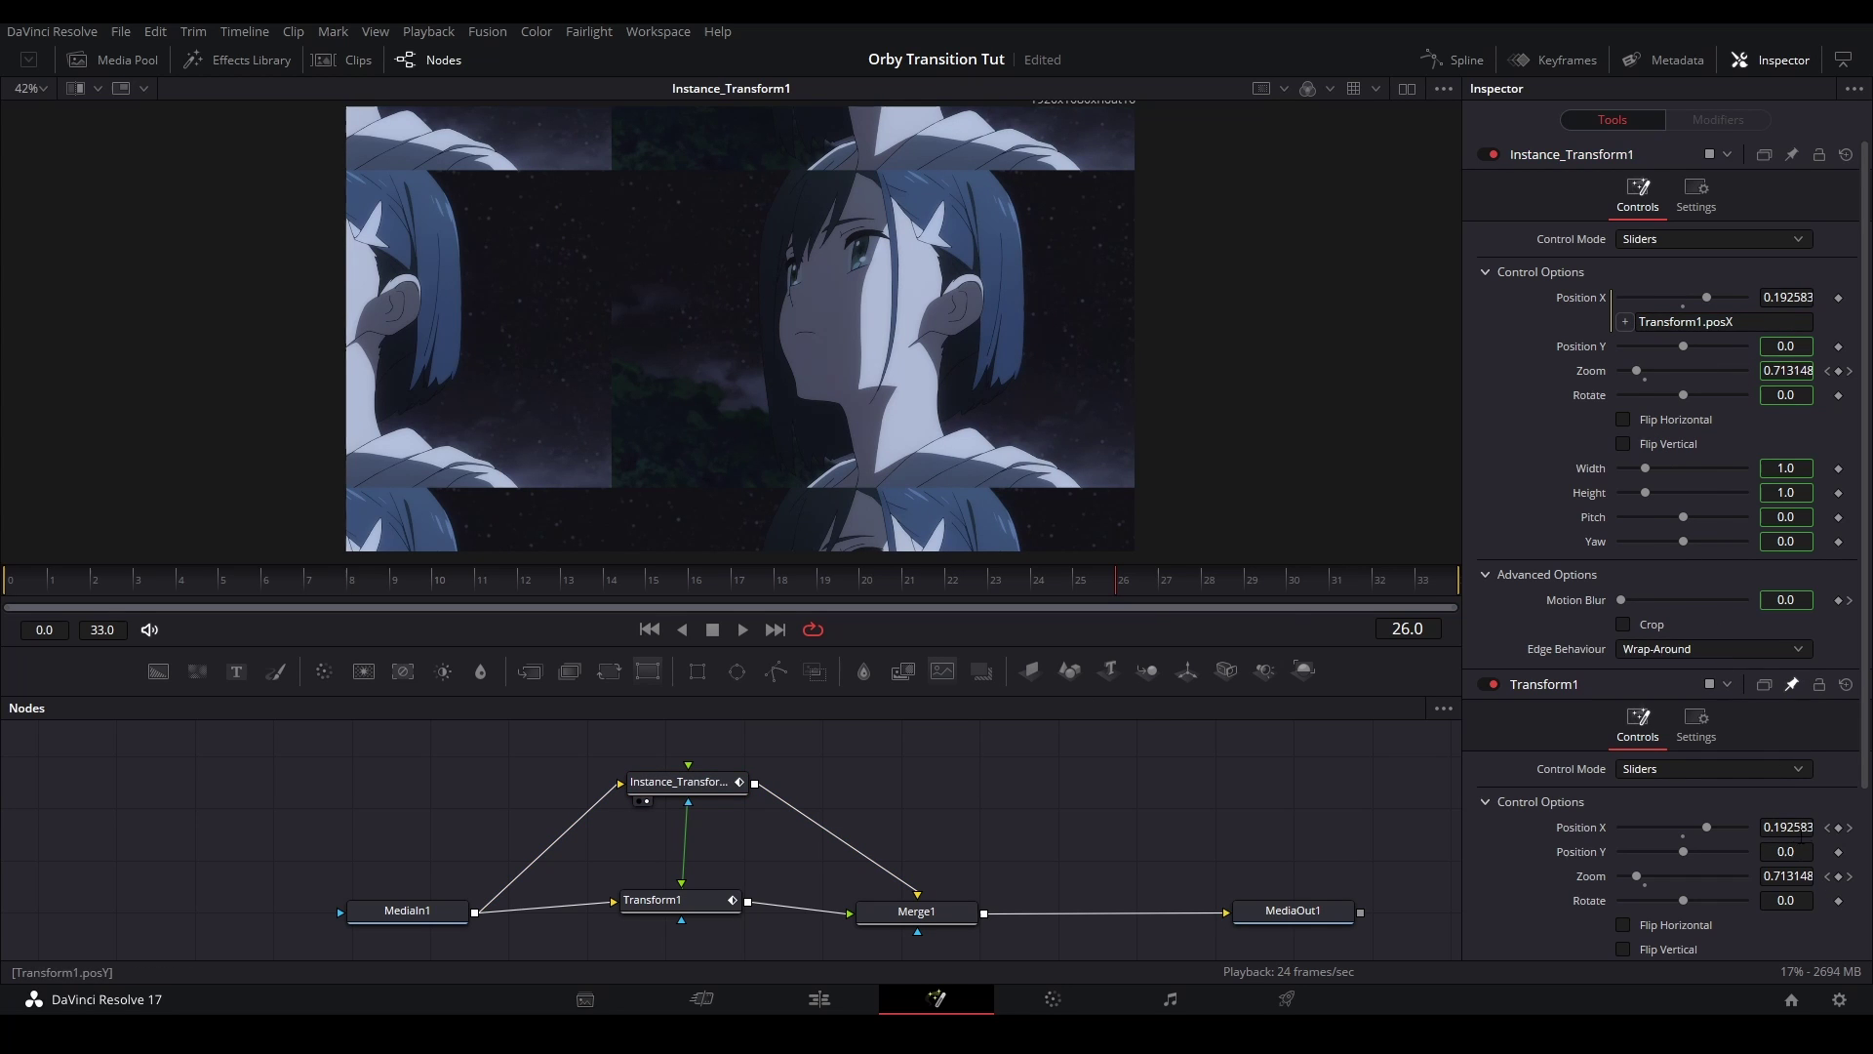
Play the instanced Transform's animation from frame 0 to check the linked movement
drag(138, 581, 6, 582)
key(space)
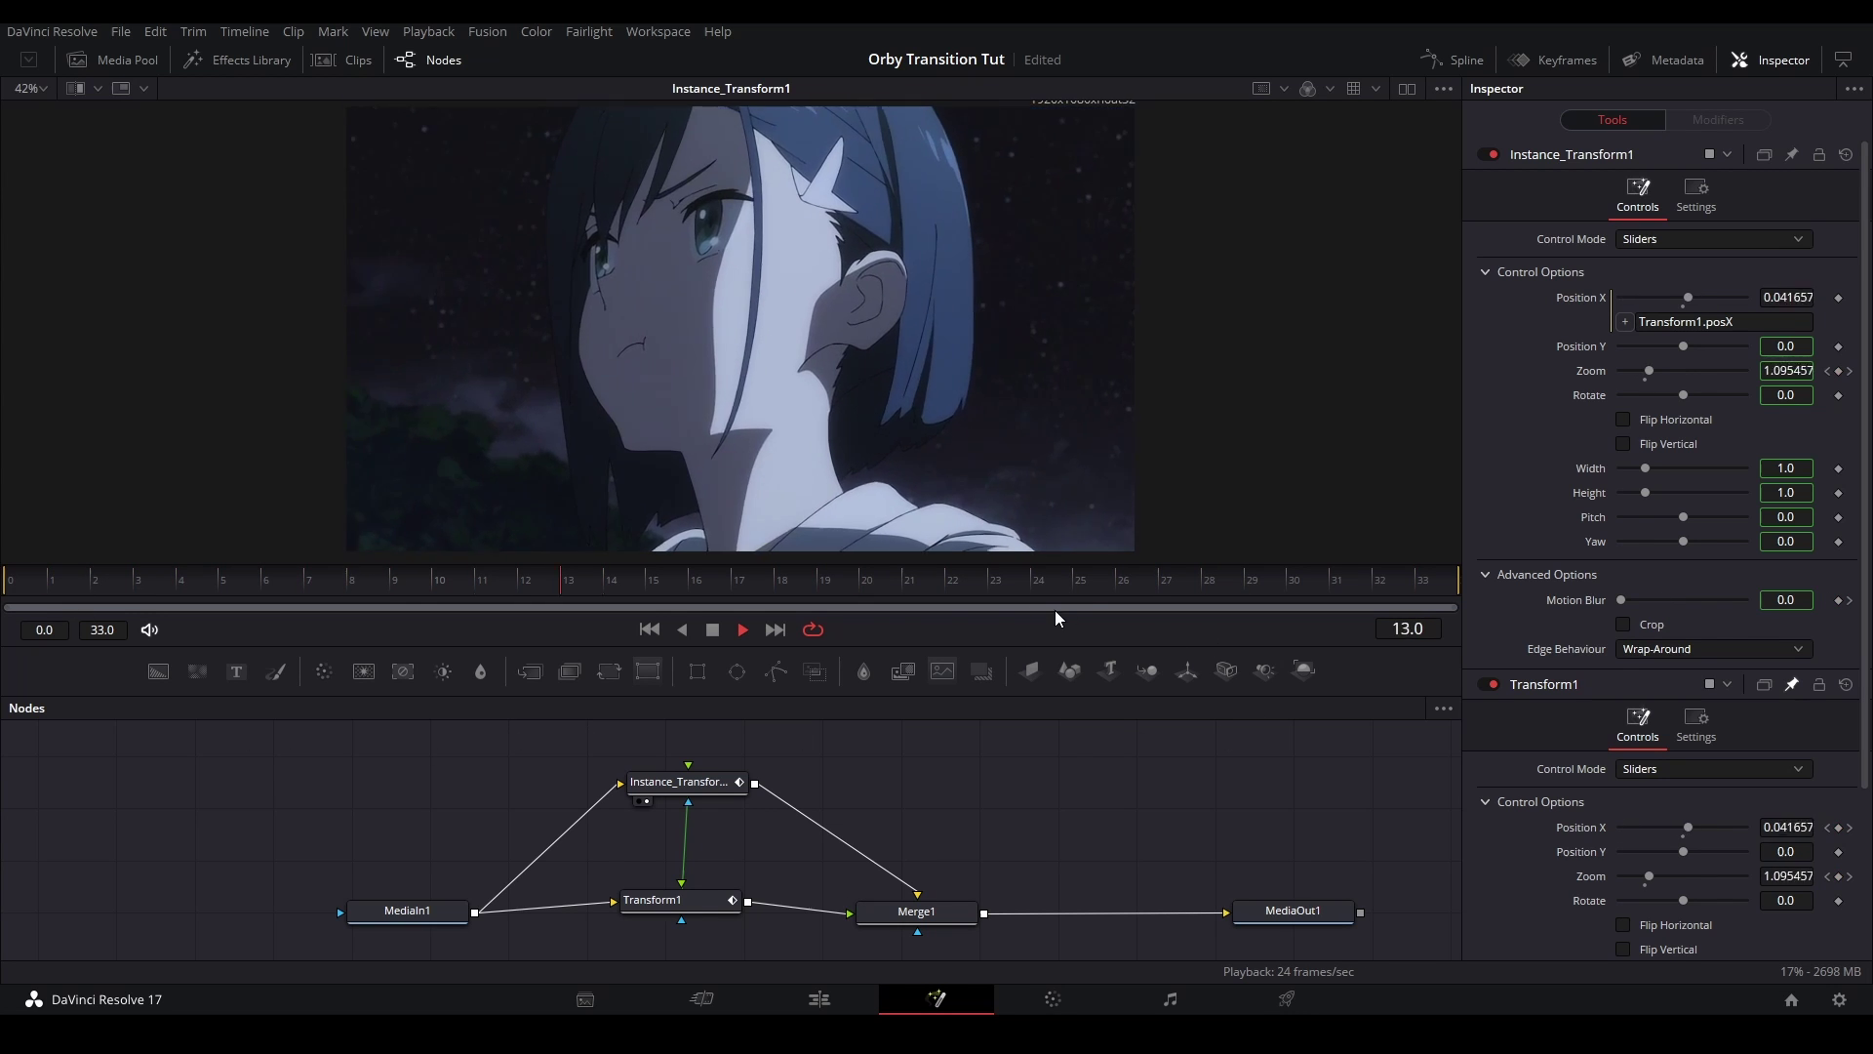
key(space)
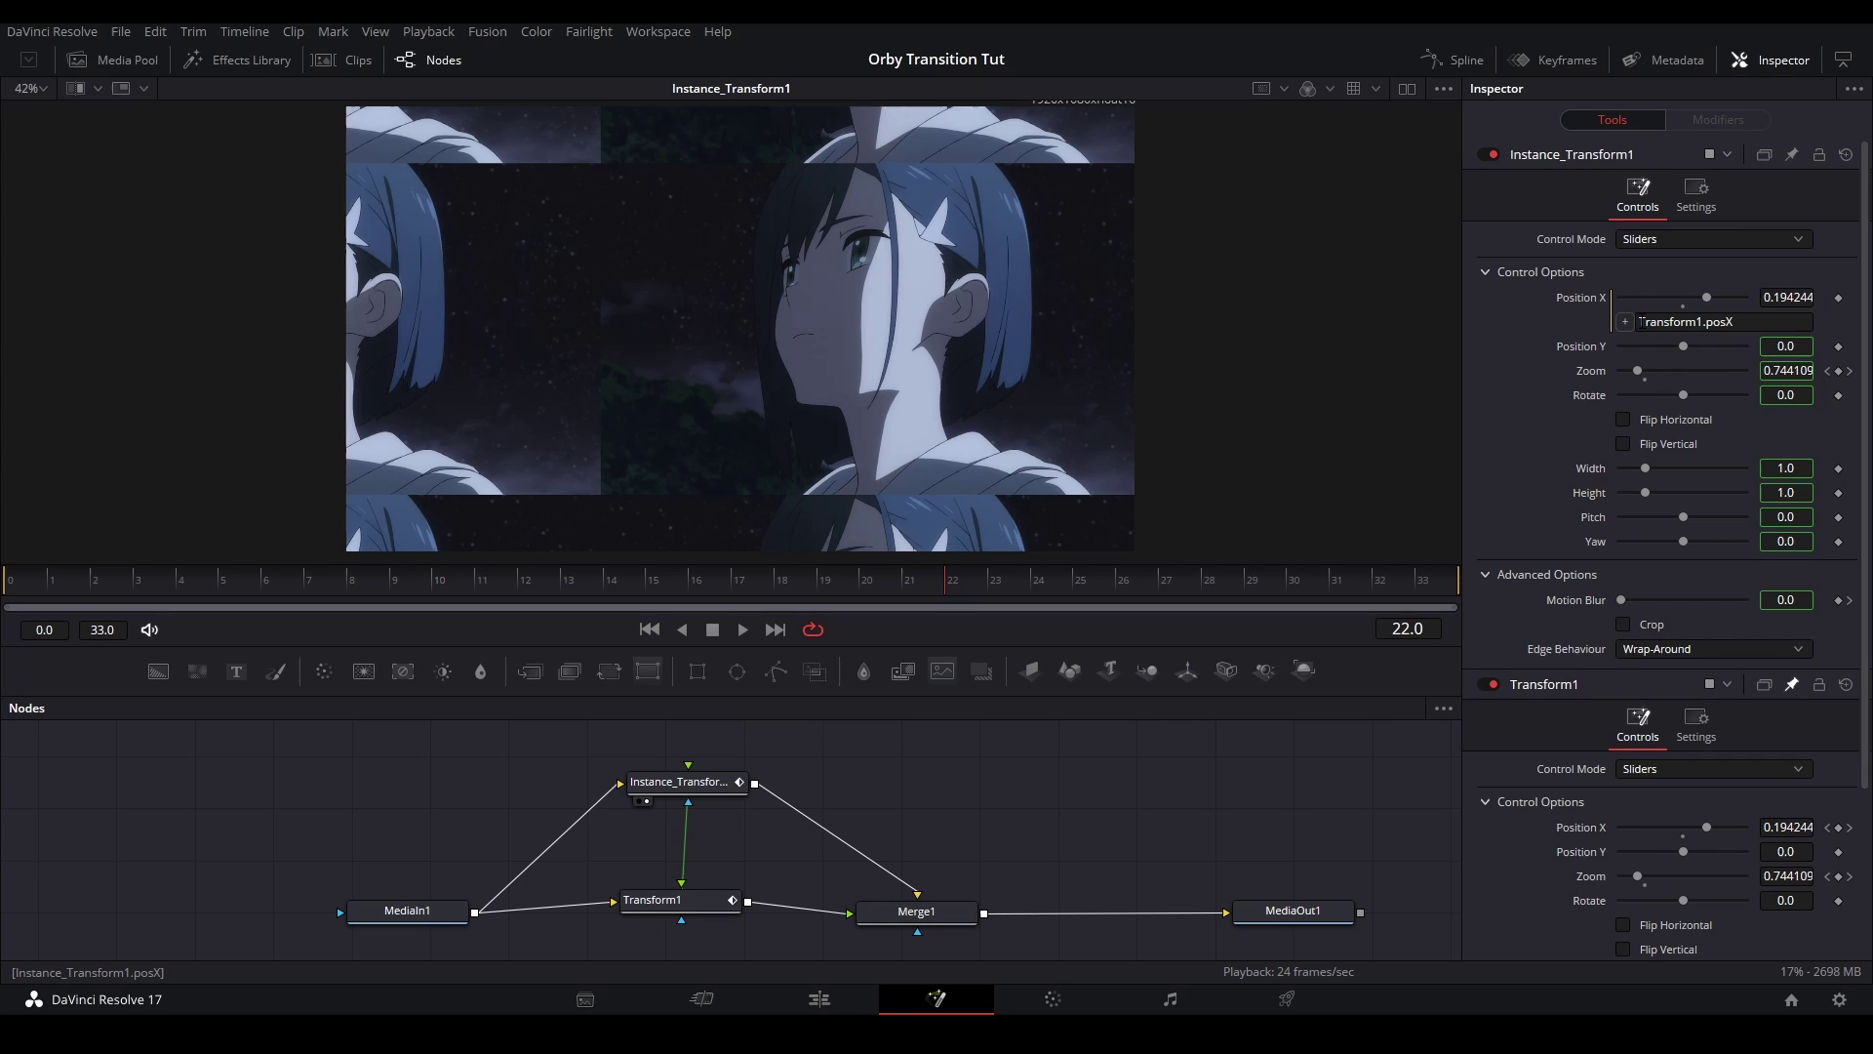
Invert the instance's Position X by changing its expression to -Transform1.posX
click(1640, 323)
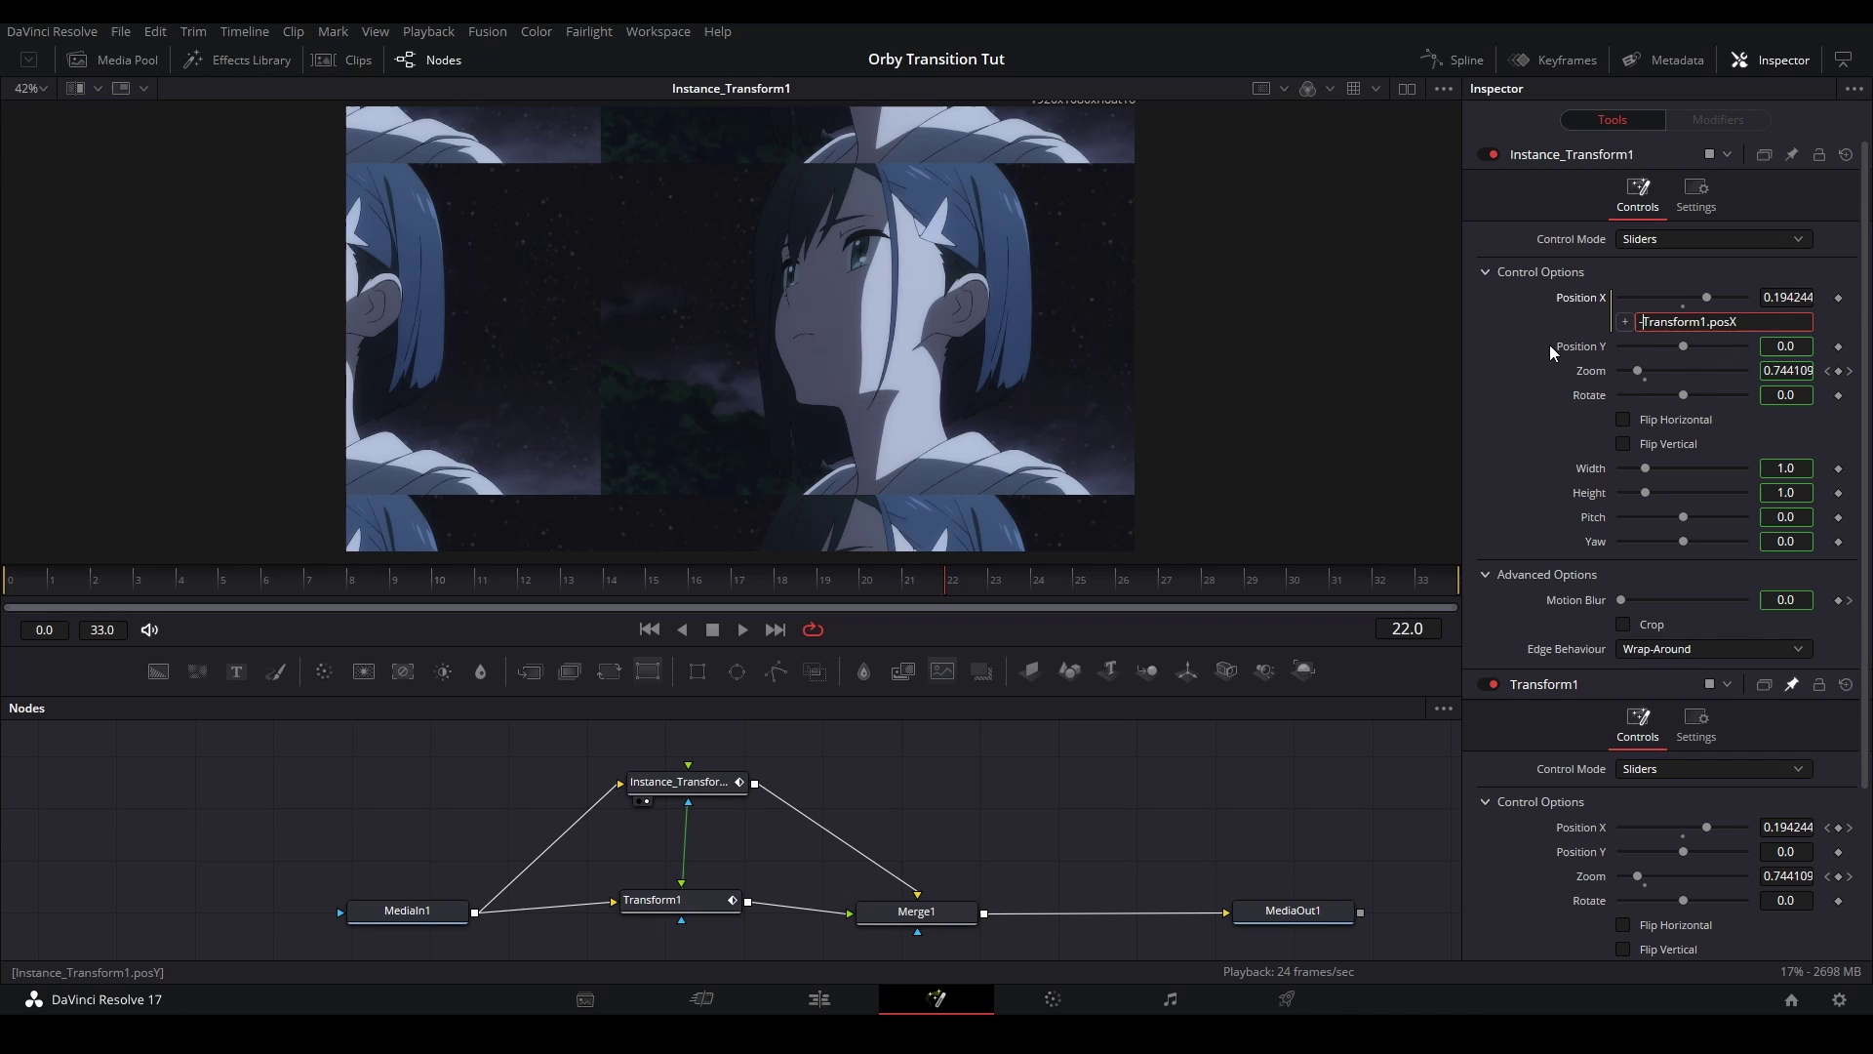
text(-)
key(Return)
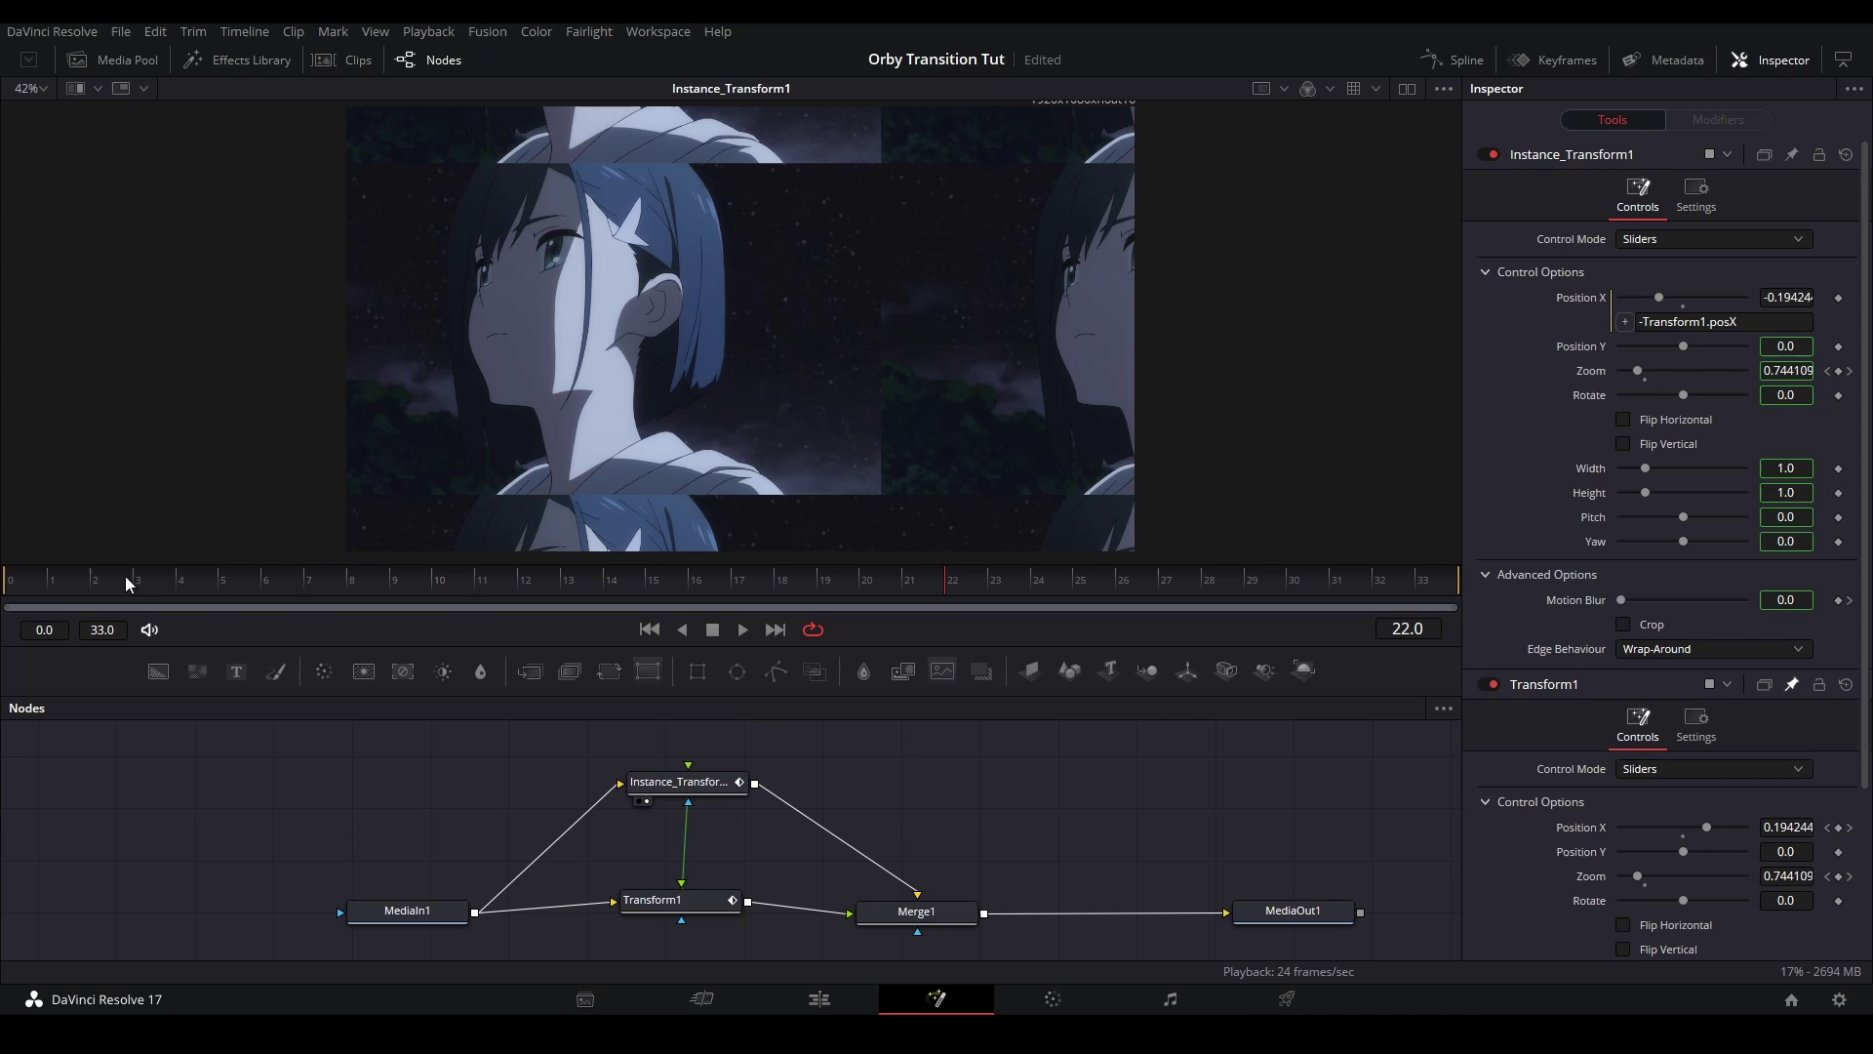
Display Merge1's output in the viewer and play through the animation
key(space)
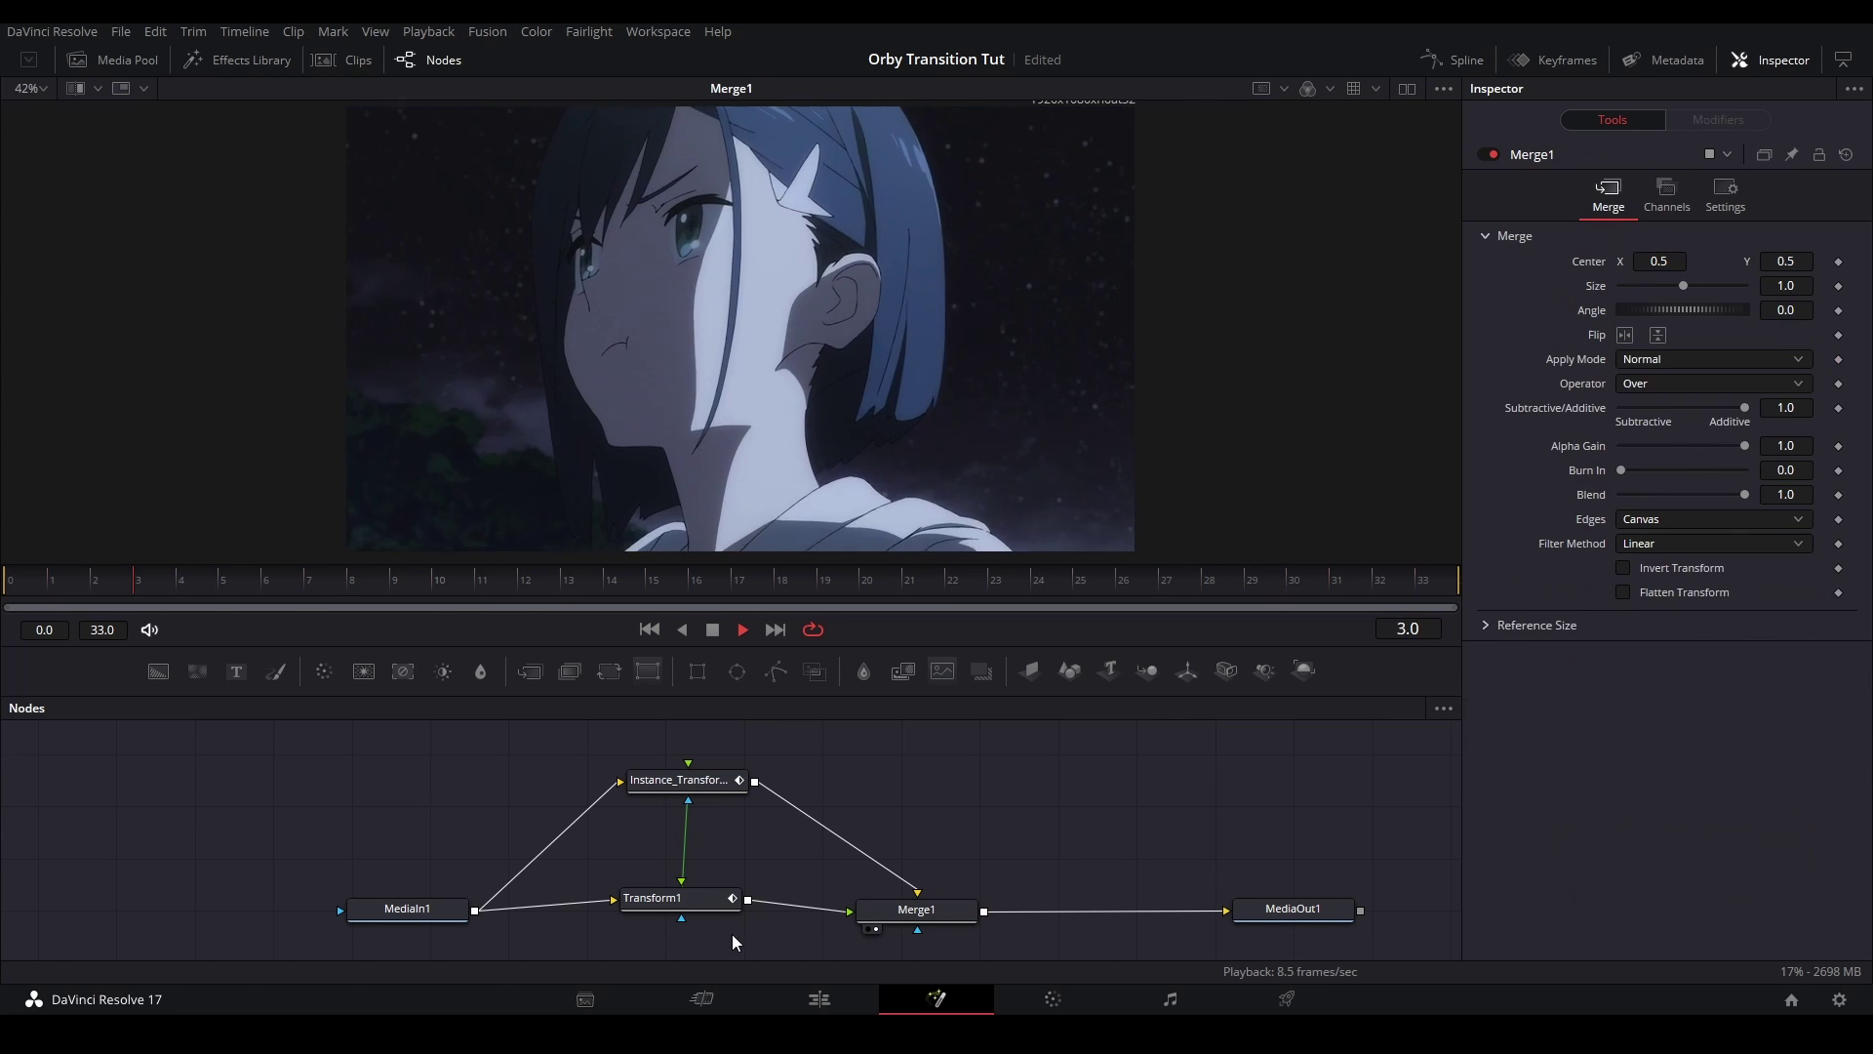
key(space)
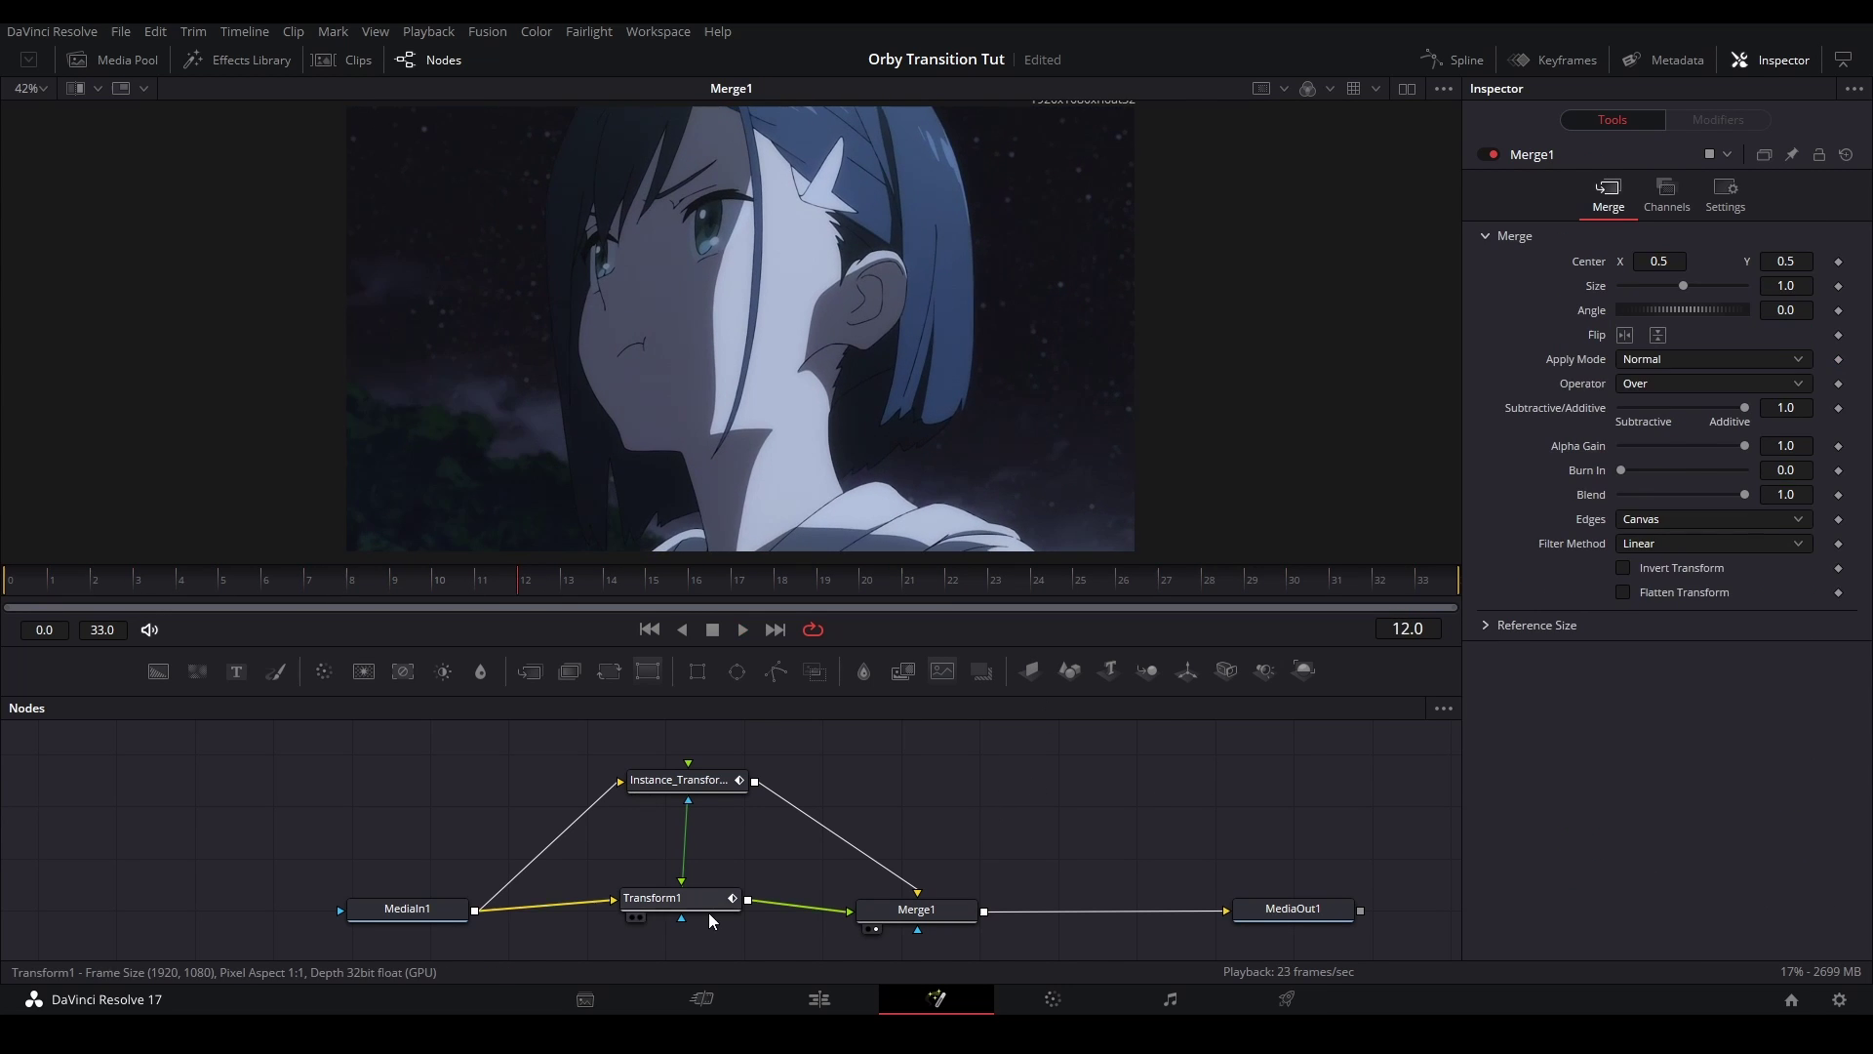
mouse_move(709, 913)
mouse_down()
mouse_move(676, 892)
mouse_move(674, 909)
mouse_up()
key(space)
key(space)
Paste a second instance of Transform1 below Merge1 and connect its output to Merge1's Effect Mask
drag(819, 875, 649, 770)
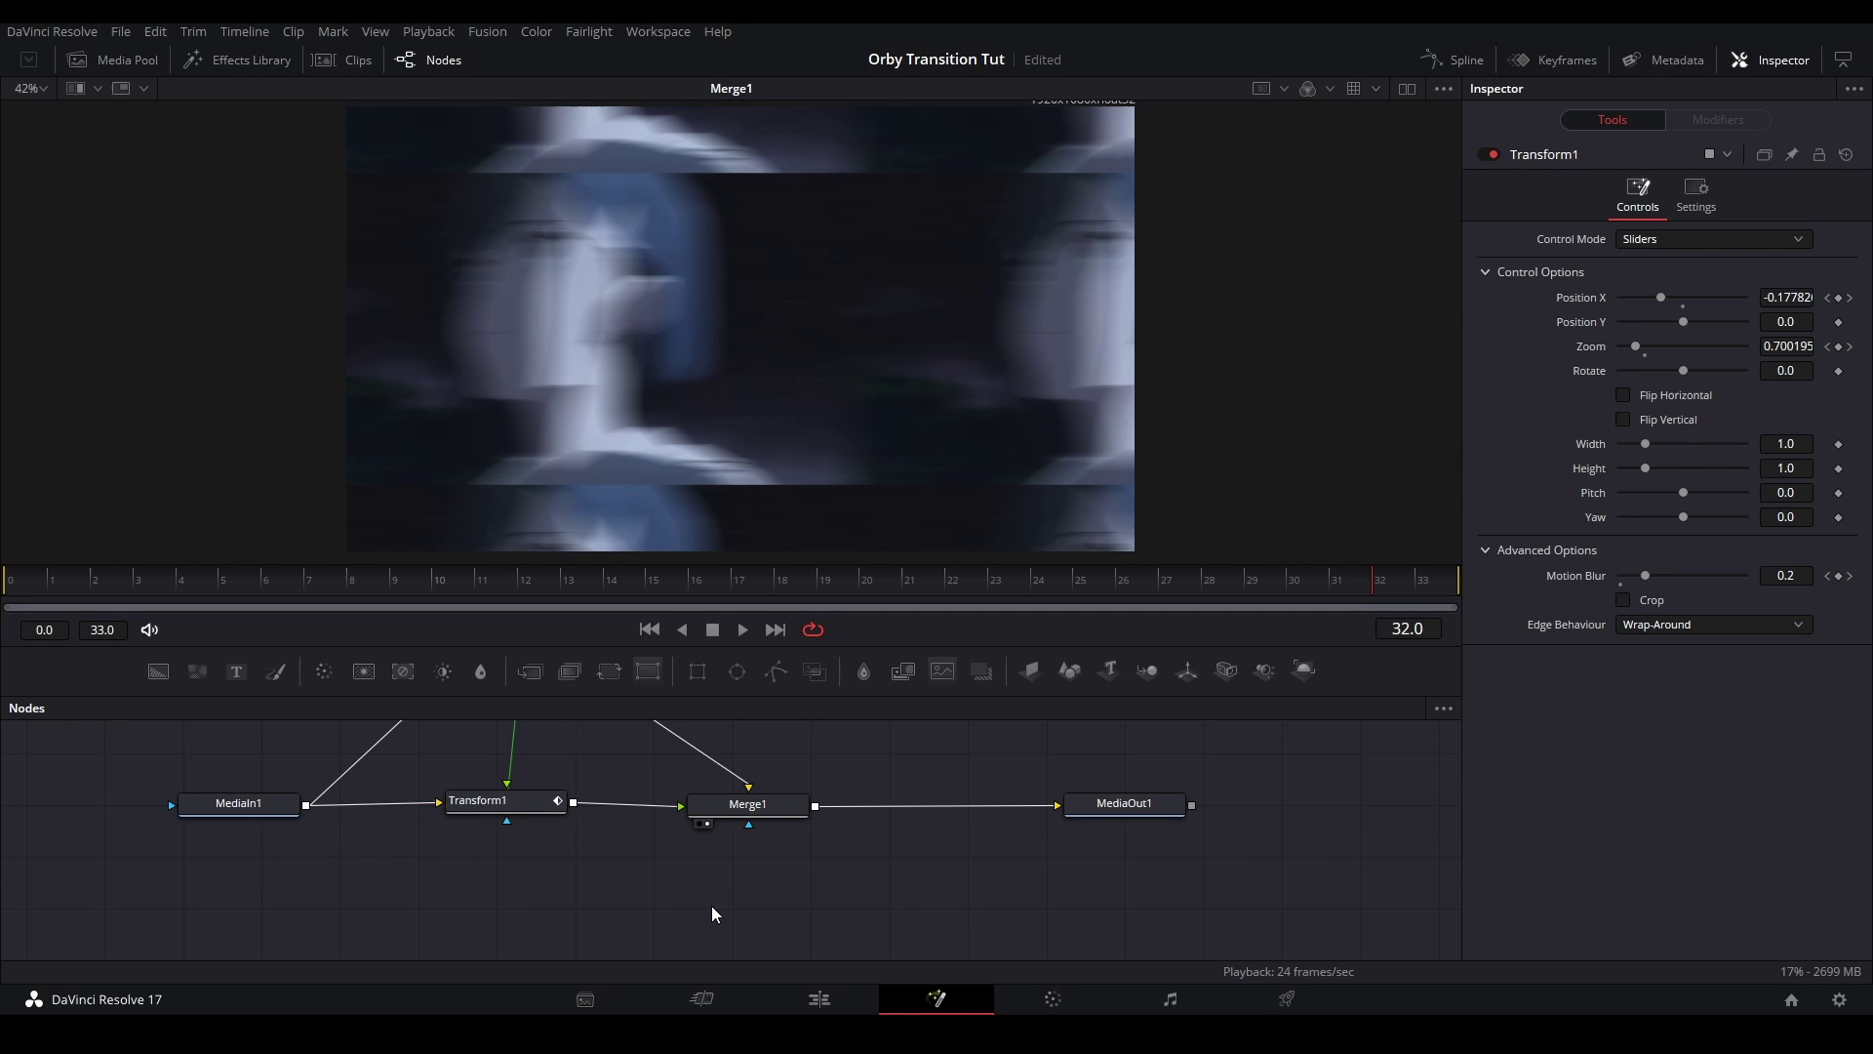
key(ctrl+shift+v)
drag(820, 894, 777, 822)
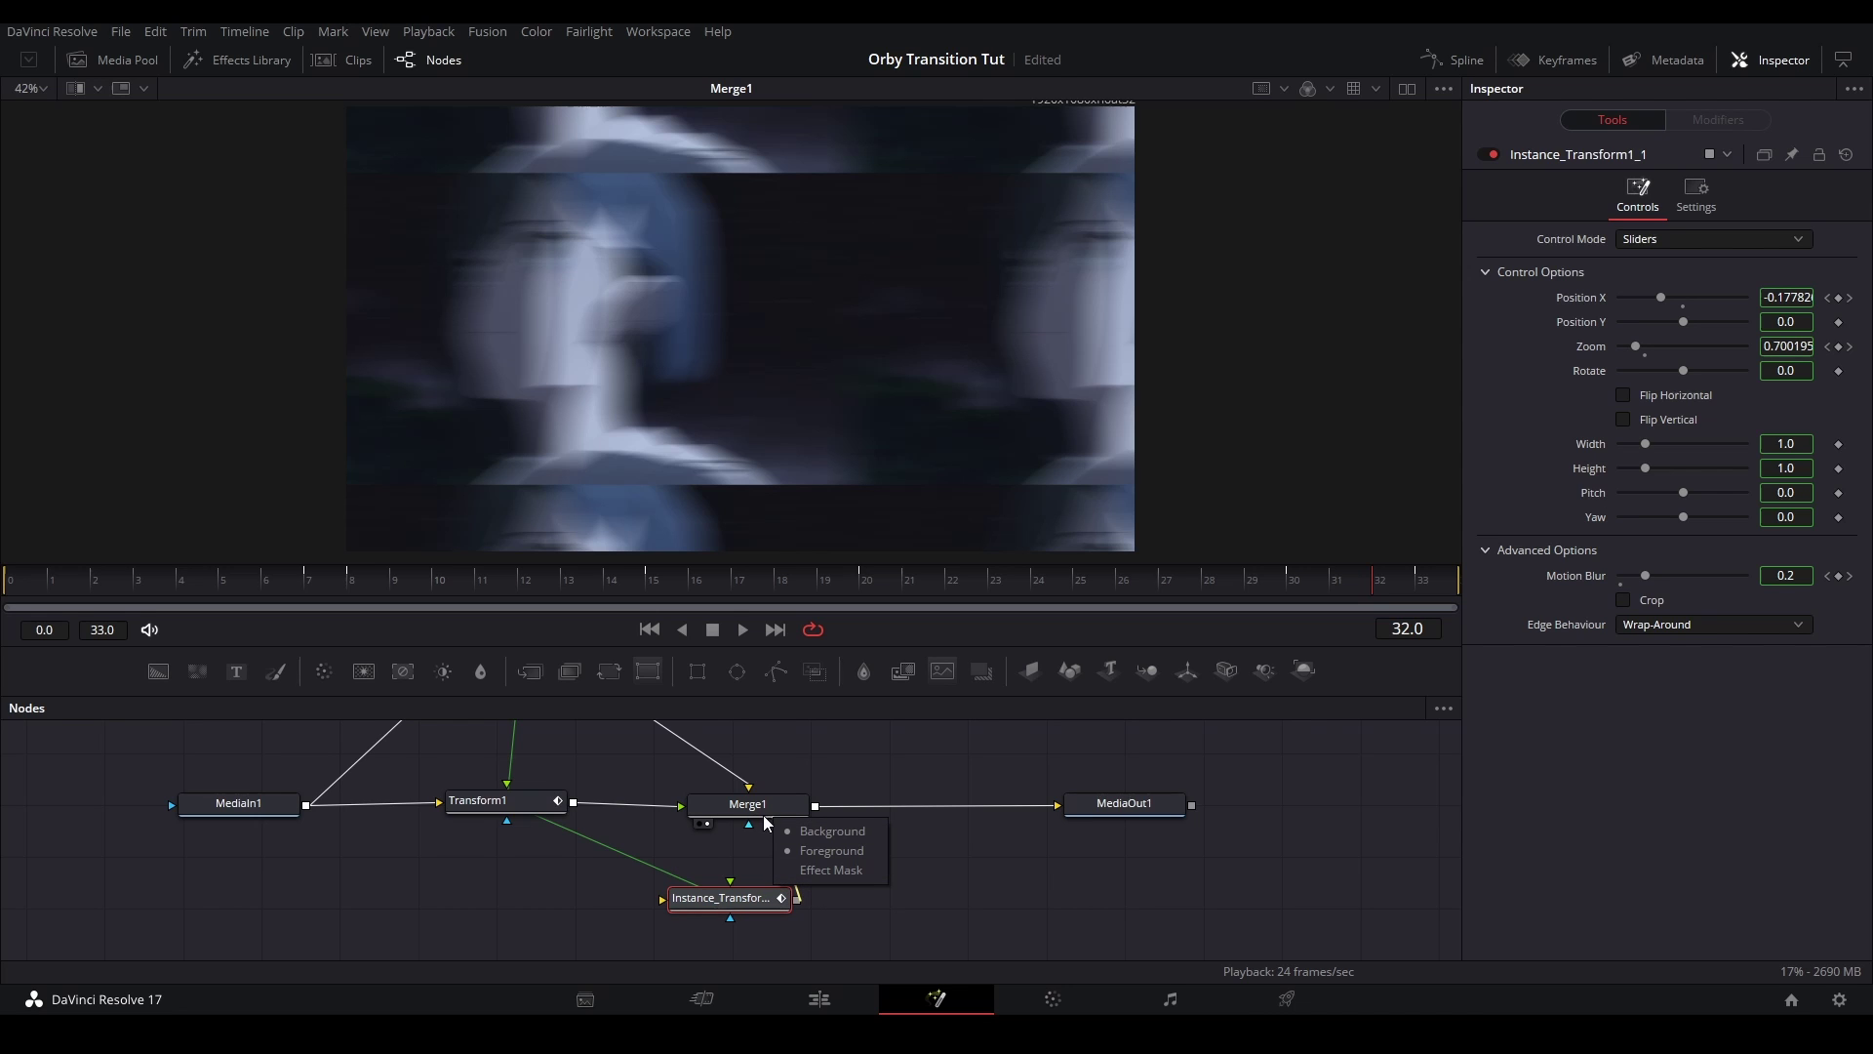
click(825, 868)
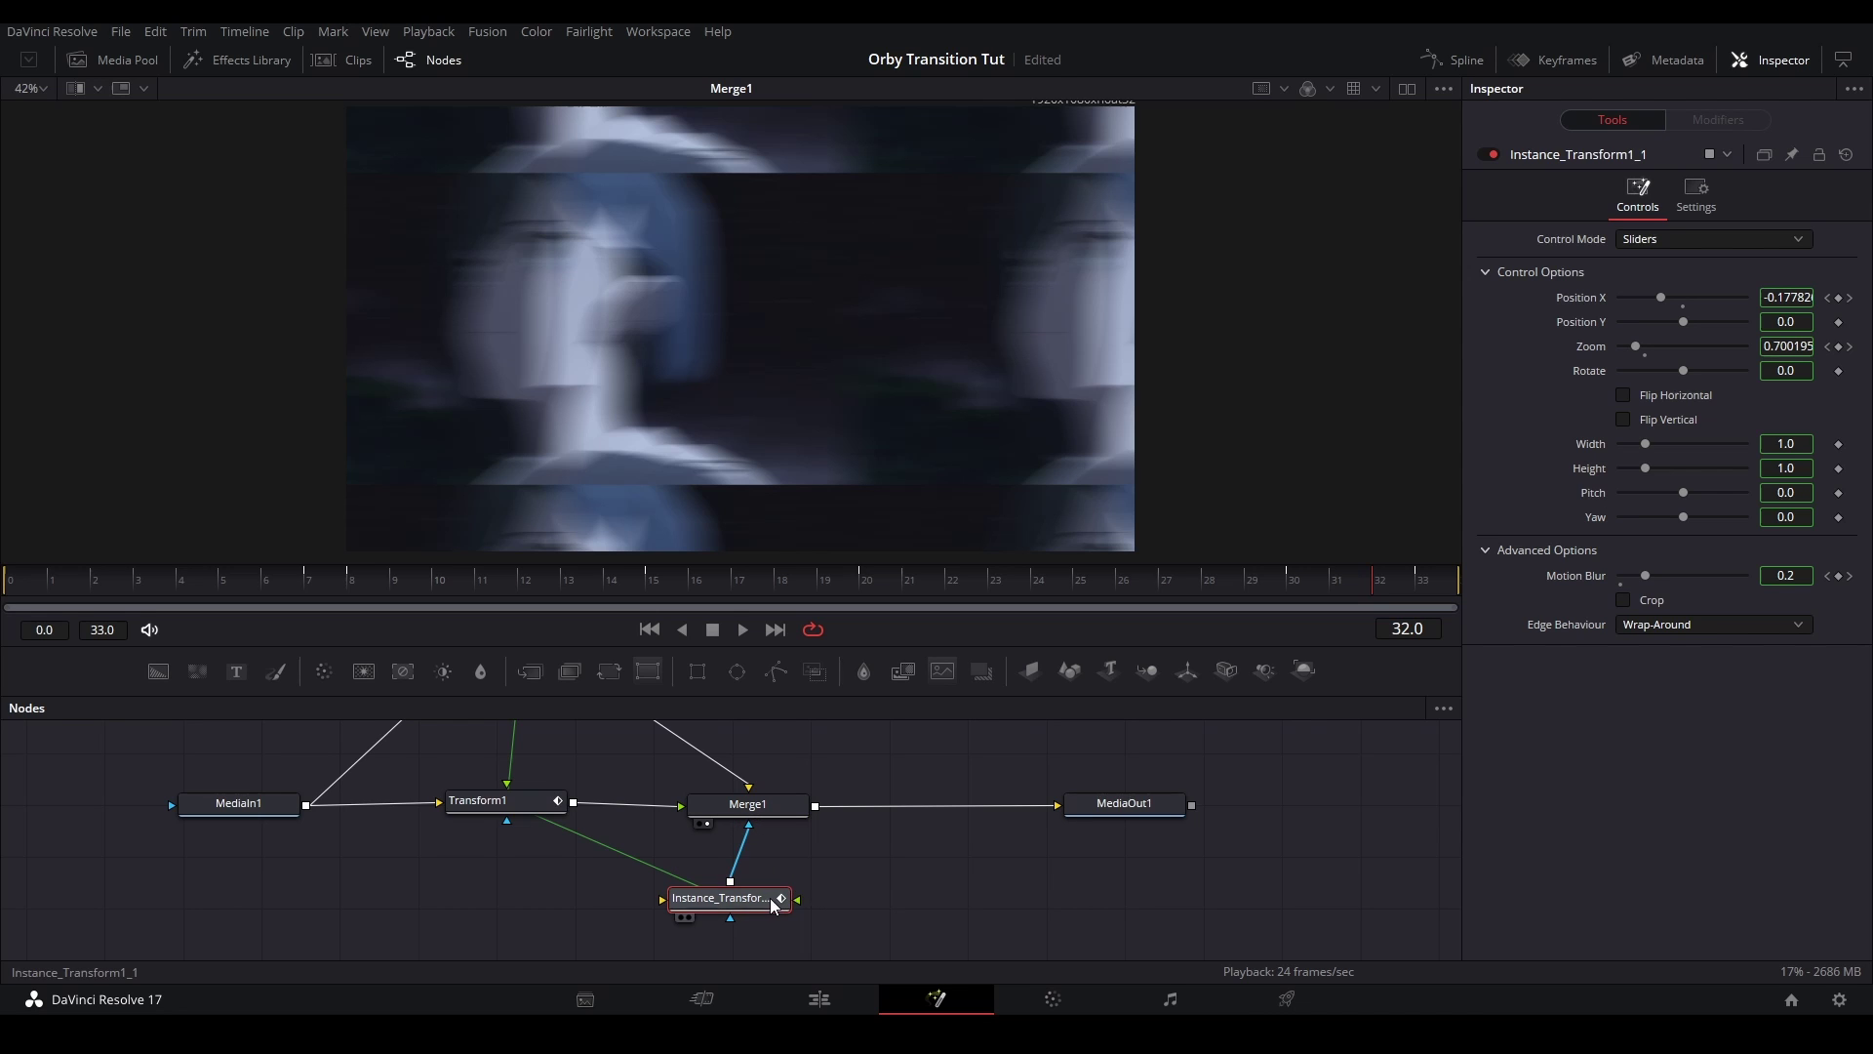
drag(780, 897, 817, 858)
click(818, 859)
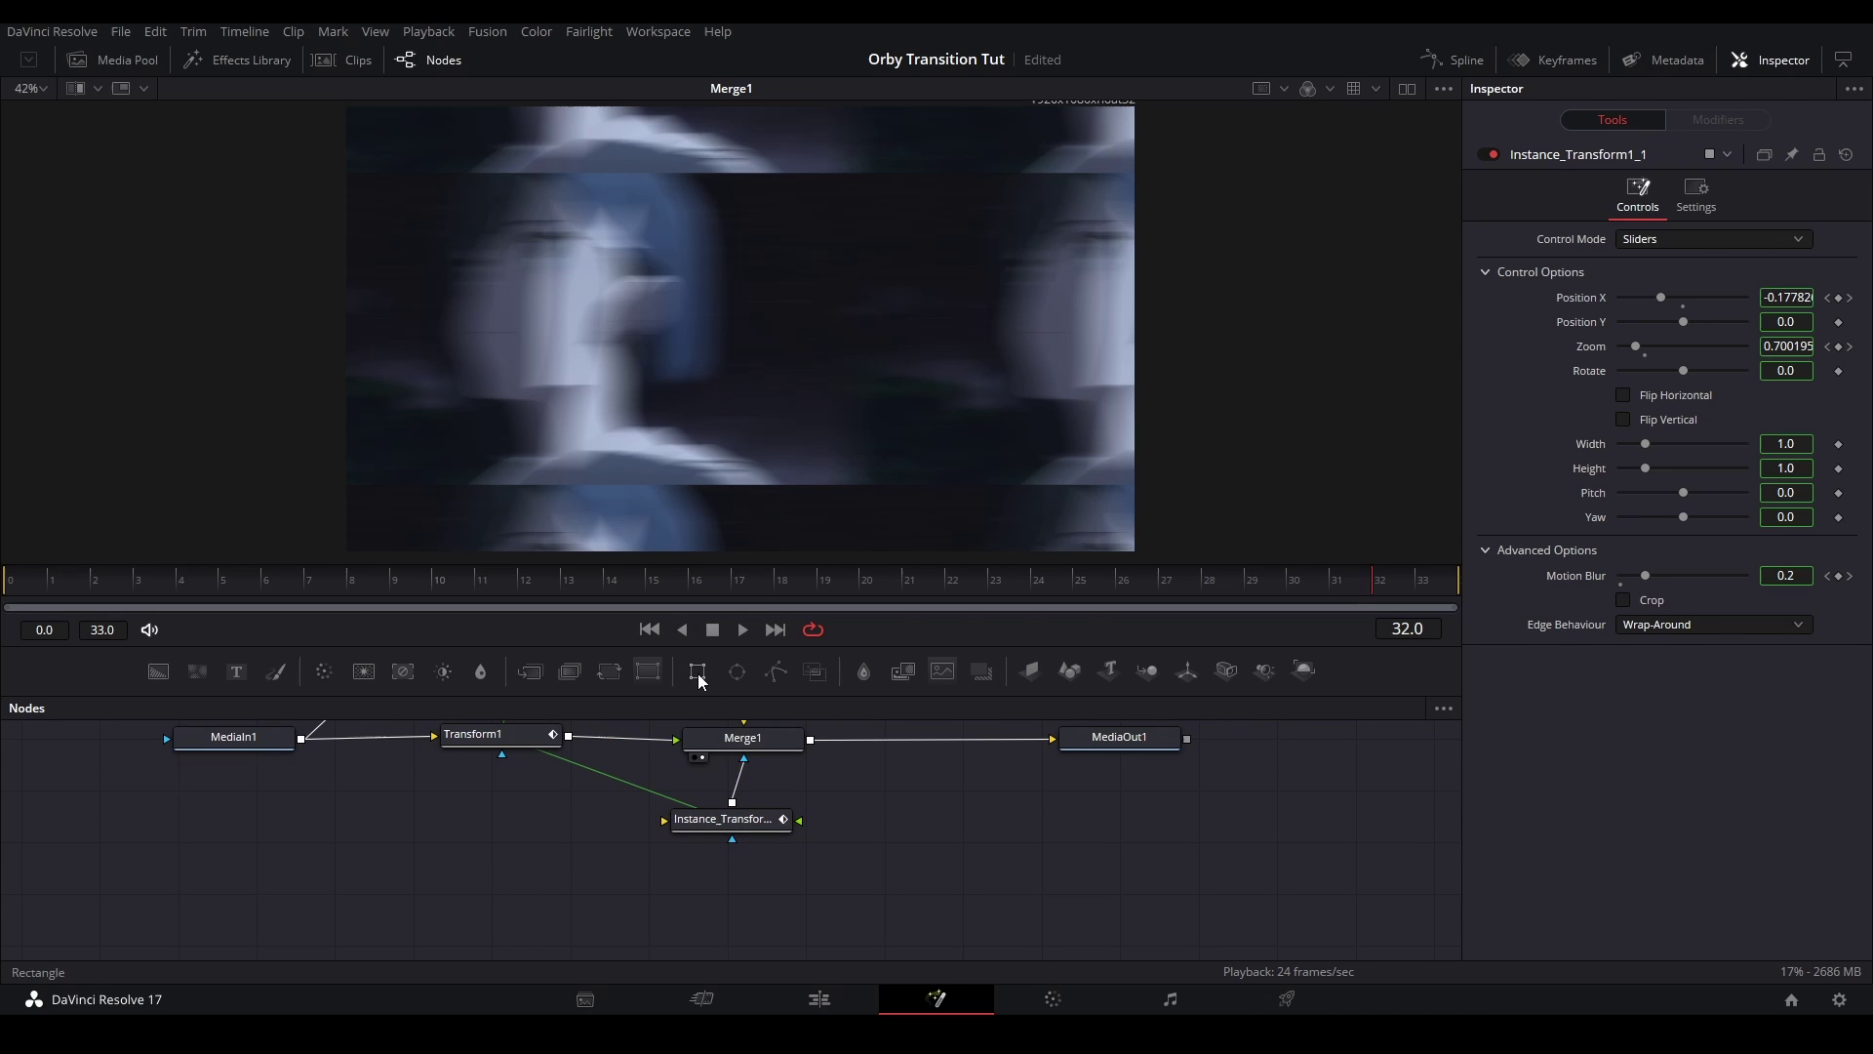
Add a Rectangle mask below the new Transform instance, connect it to the instance's Source input and align the nodes
drag(698, 671, 722, 827)
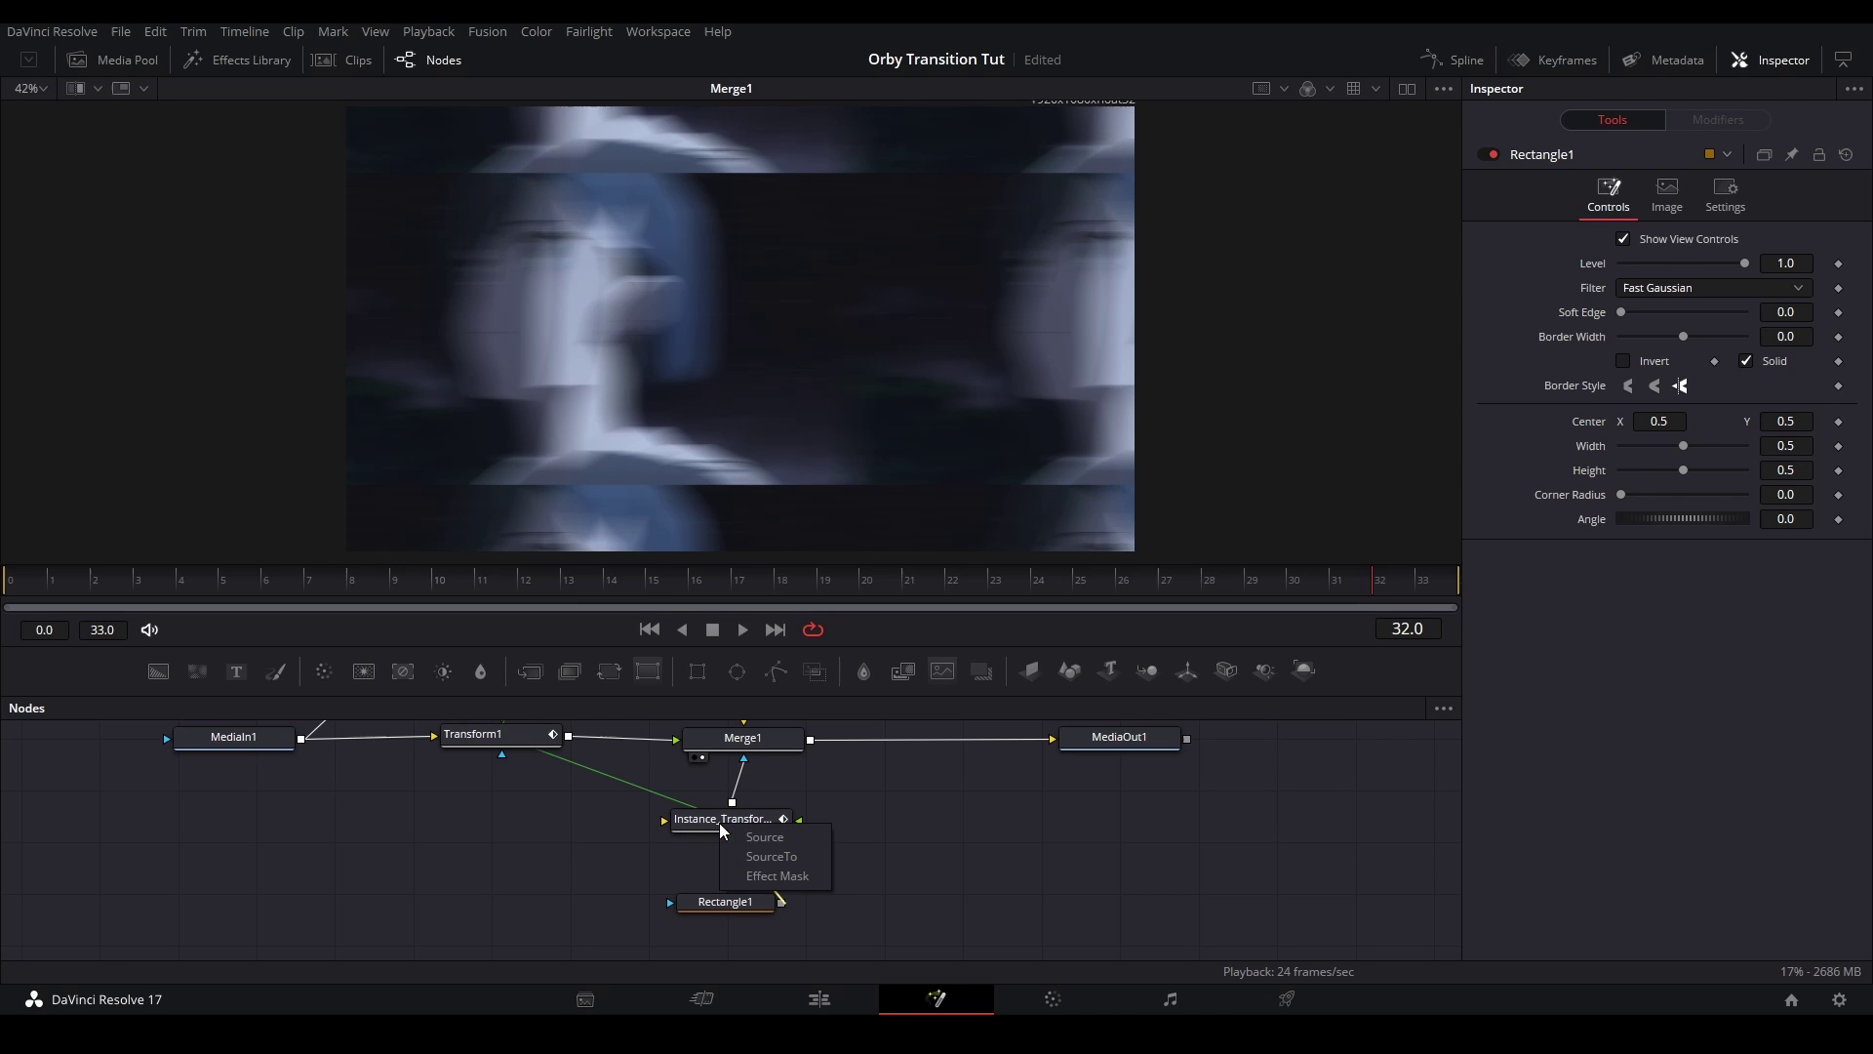
click(770, 843)
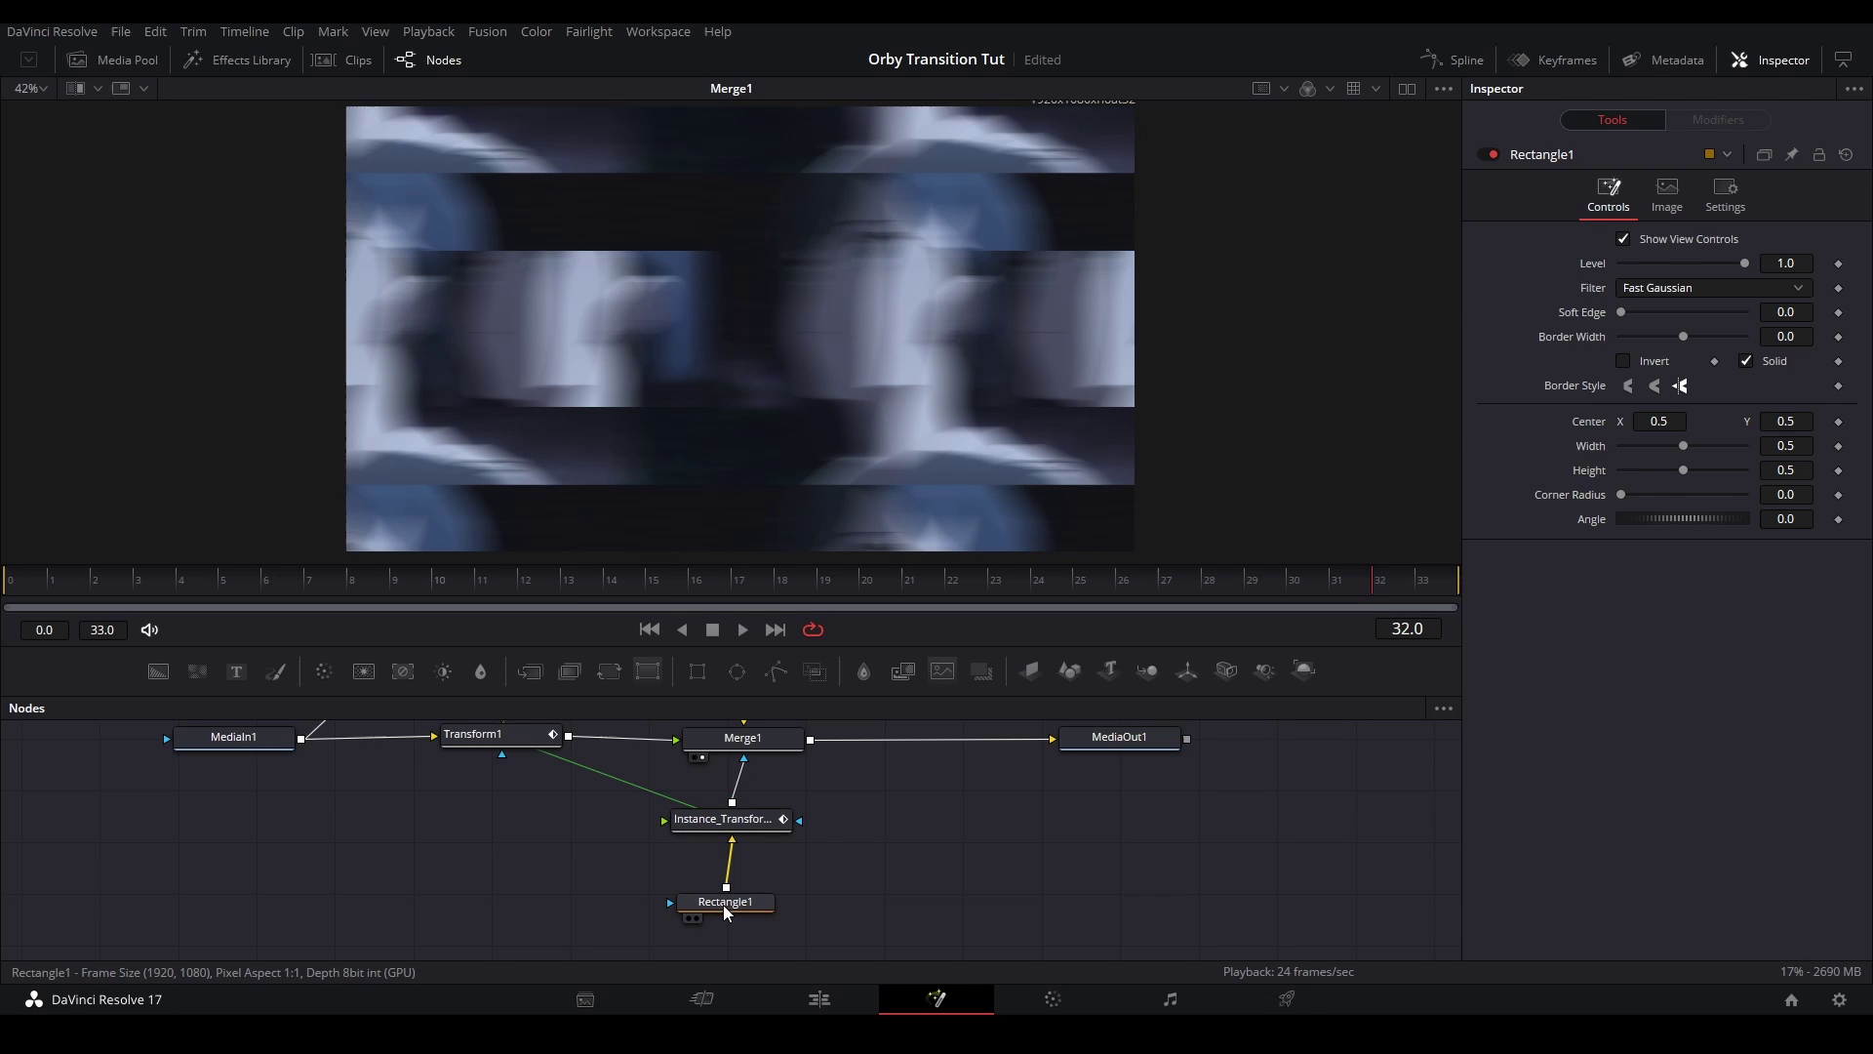
drag(727, 907, 731, 899)
click(834, 867)
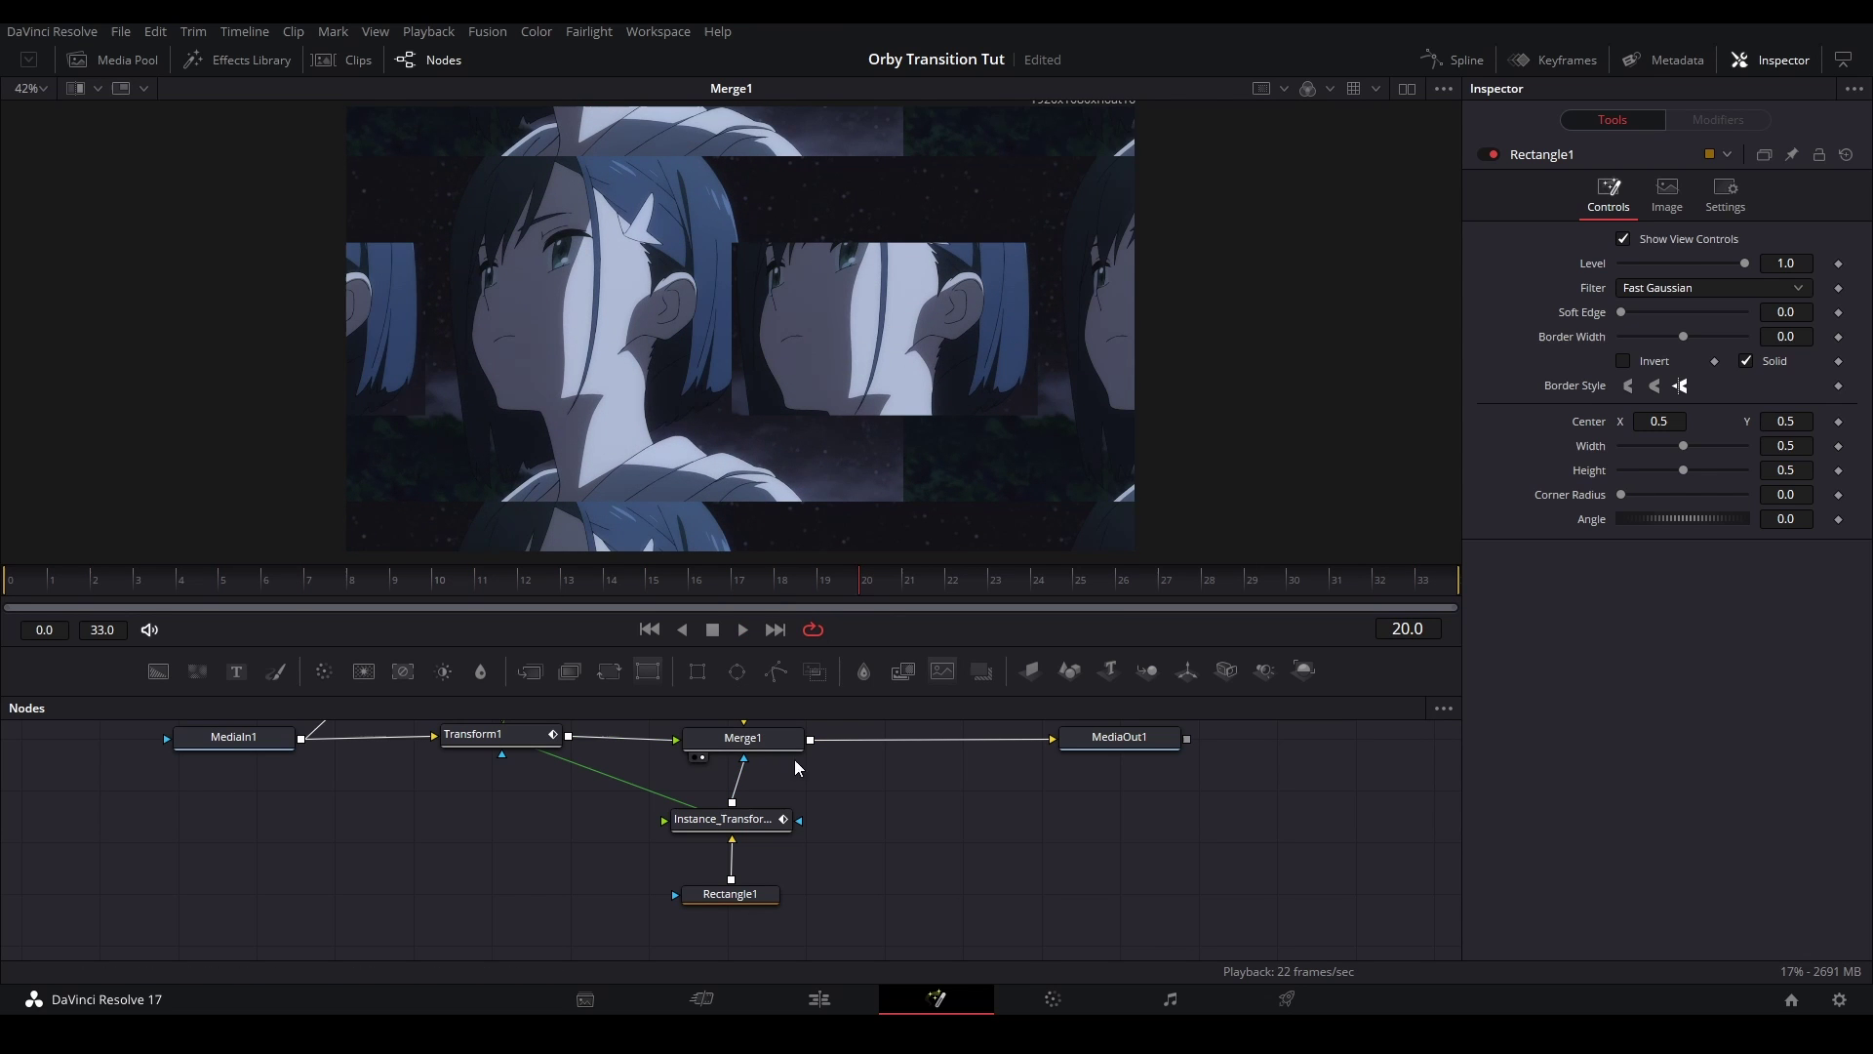
Play the merged animation to check how the rectangle mask moves with the picture
key(space)
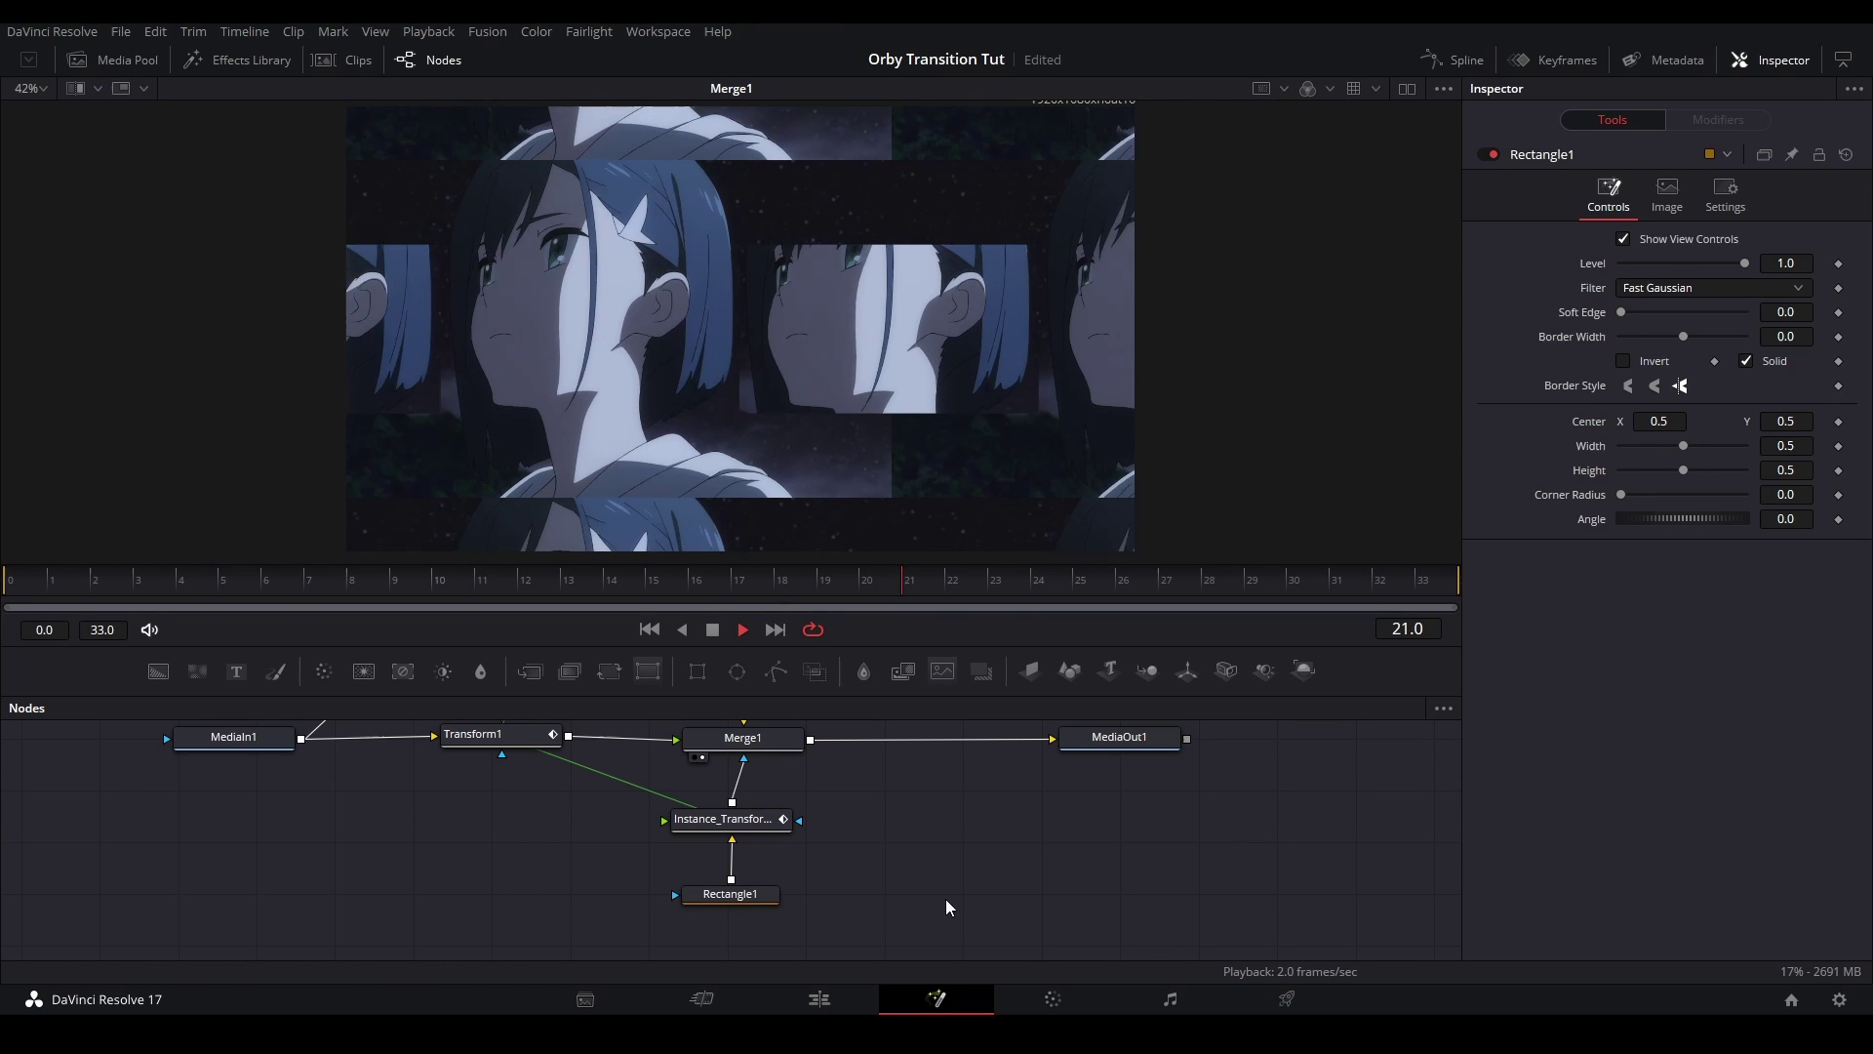
key(space)
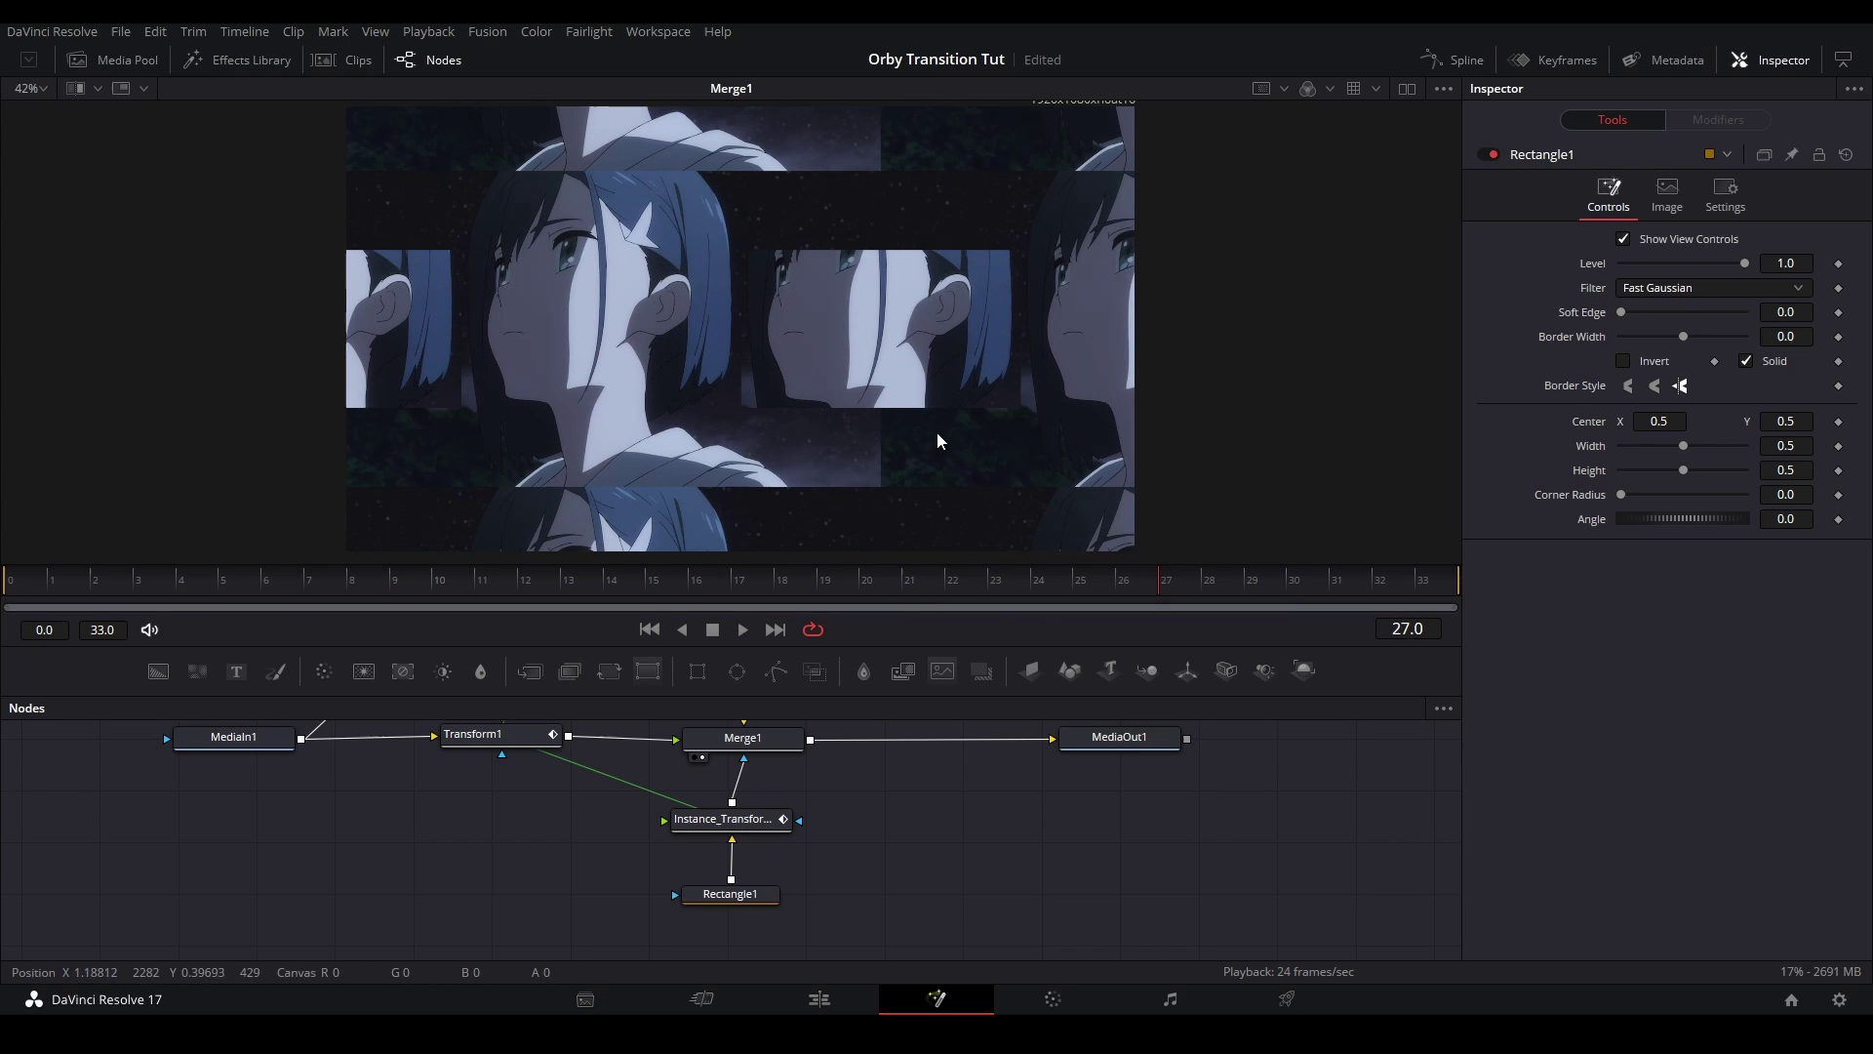
key(space)
key(space)
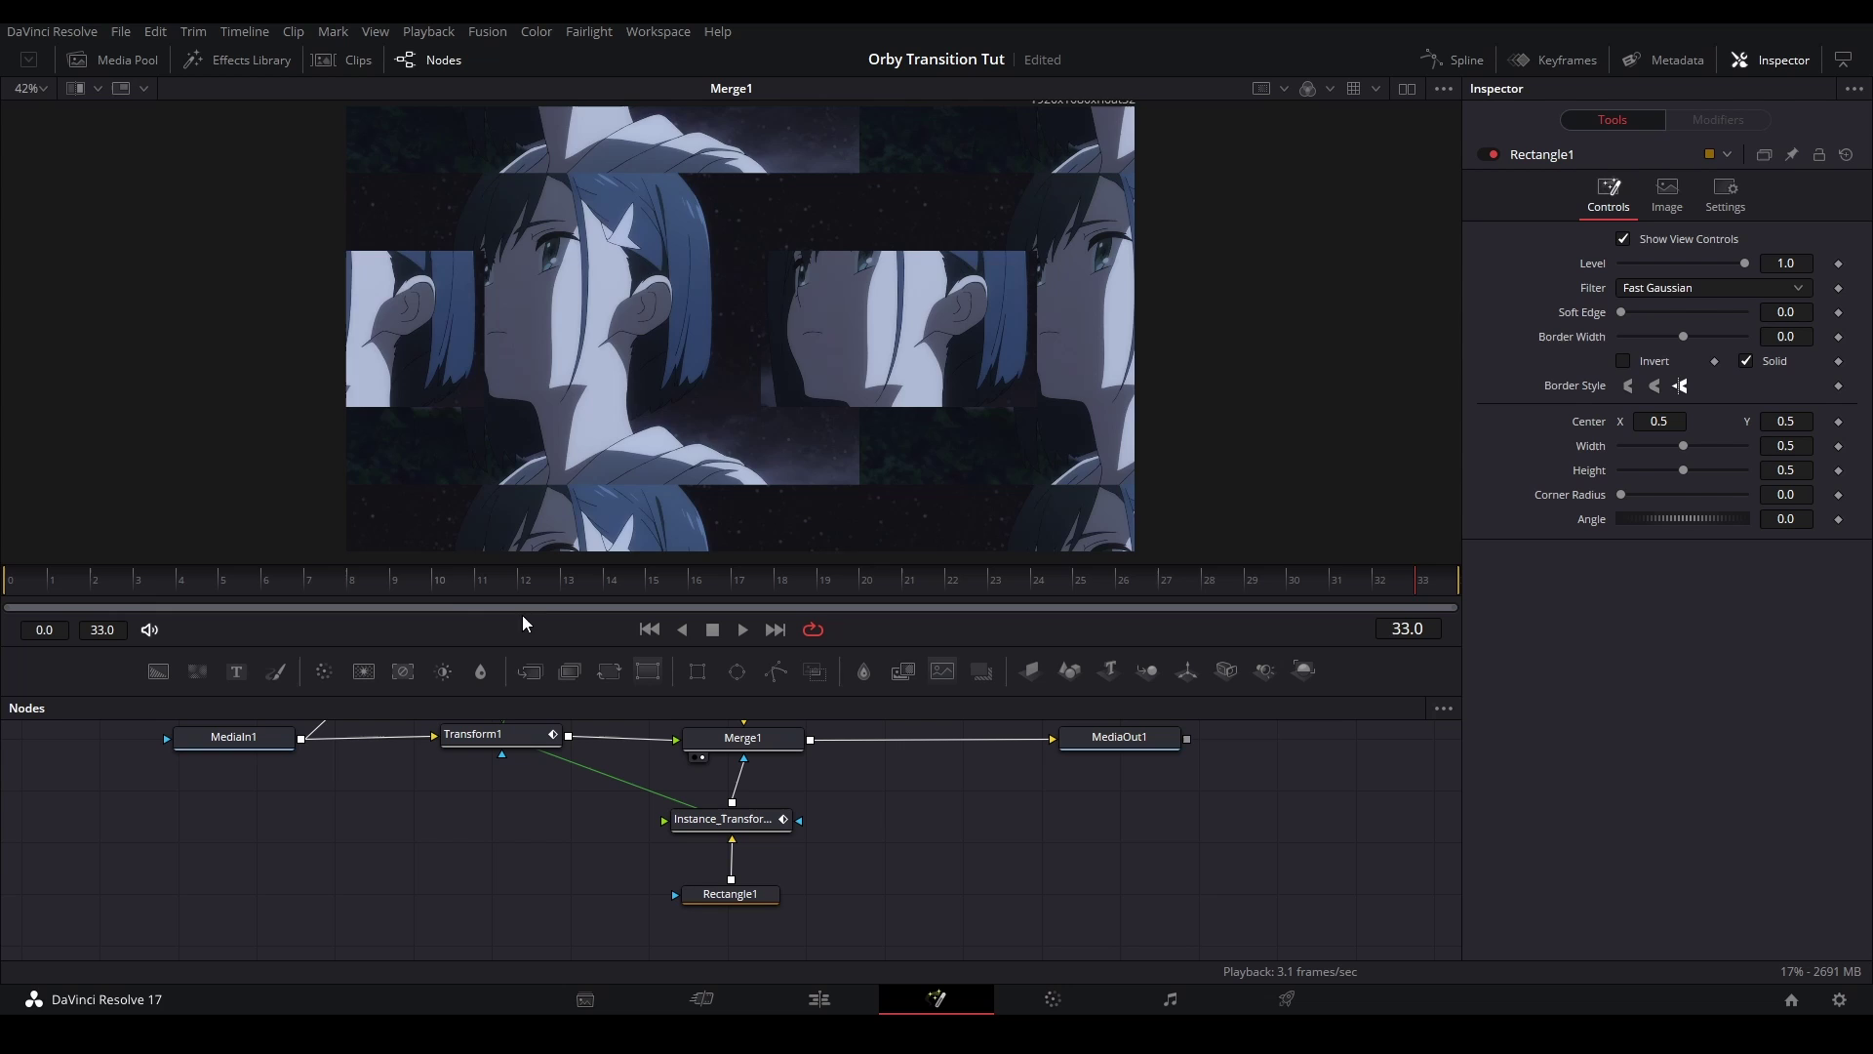
Set Rectangle1's Width and Height to 1.0 and play Merge1's animation from frame 0
drag(168, 582, 5, 582)
click(722, 894)
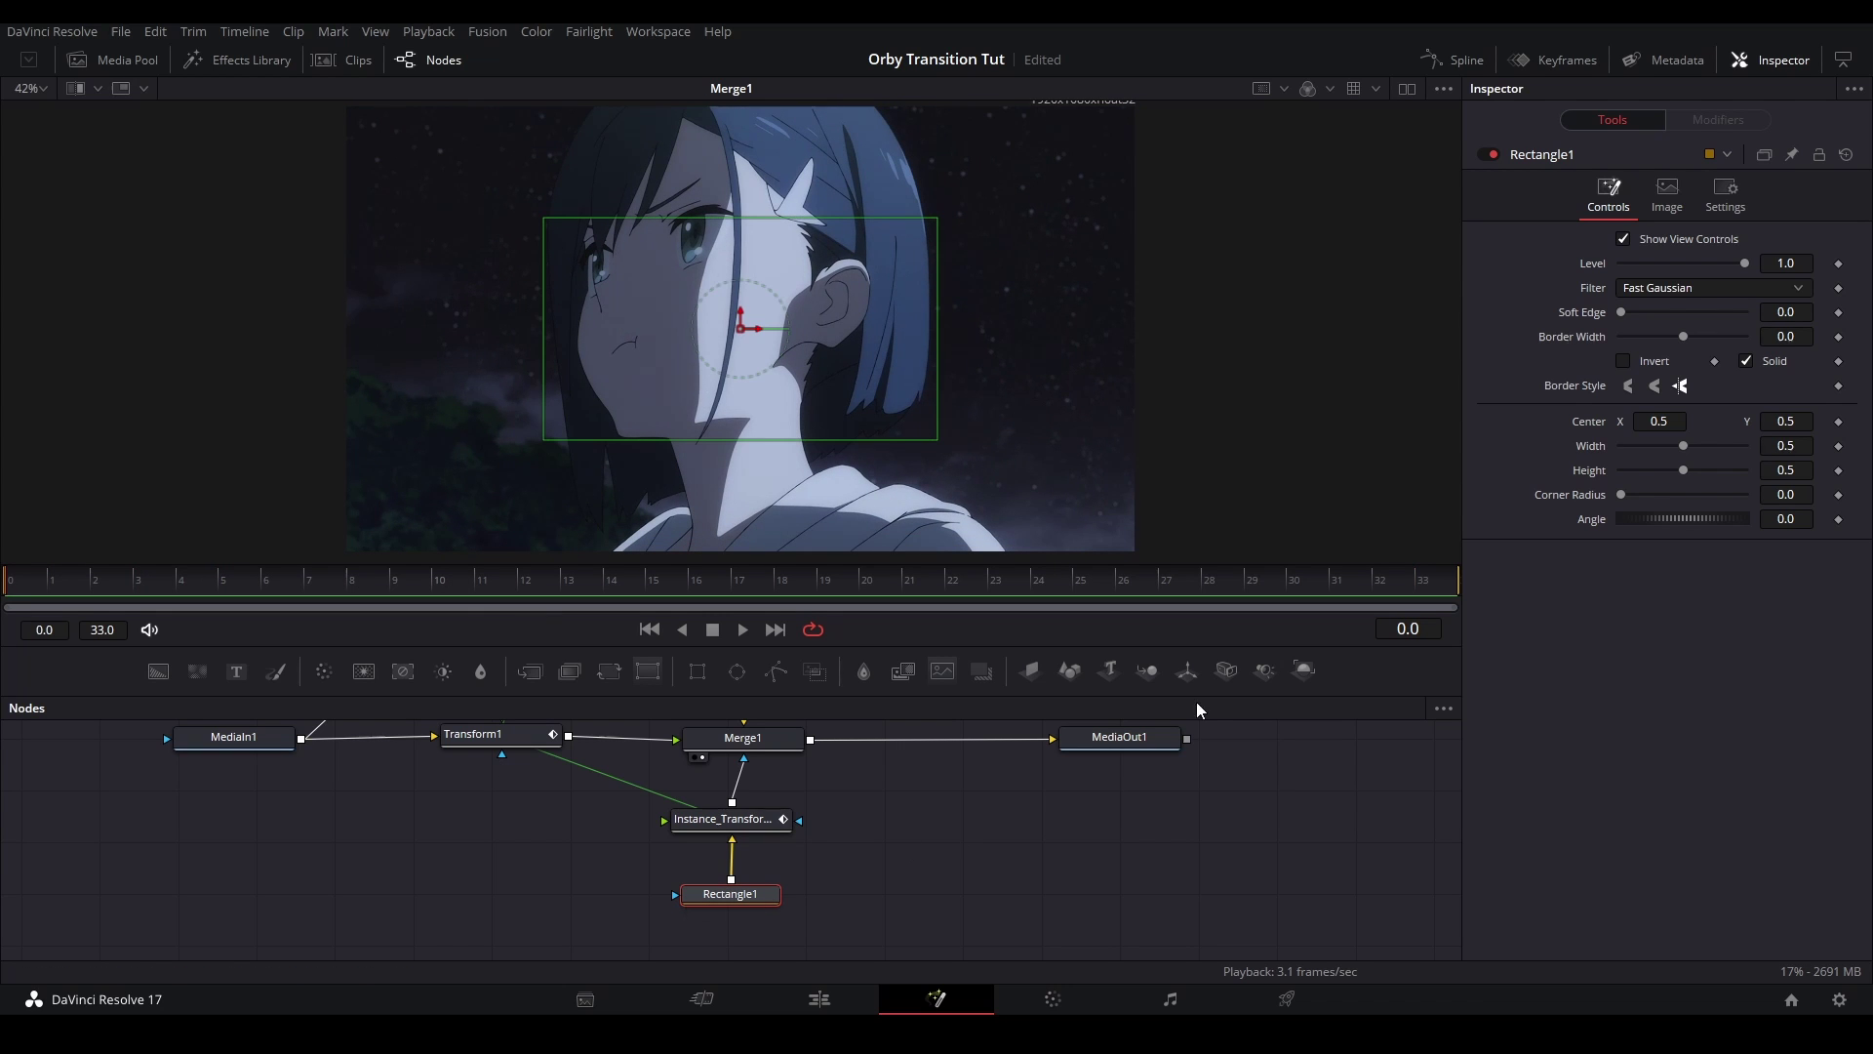
drag(1683, 476, 1746, 446)
click(1184, 824)
key(space)
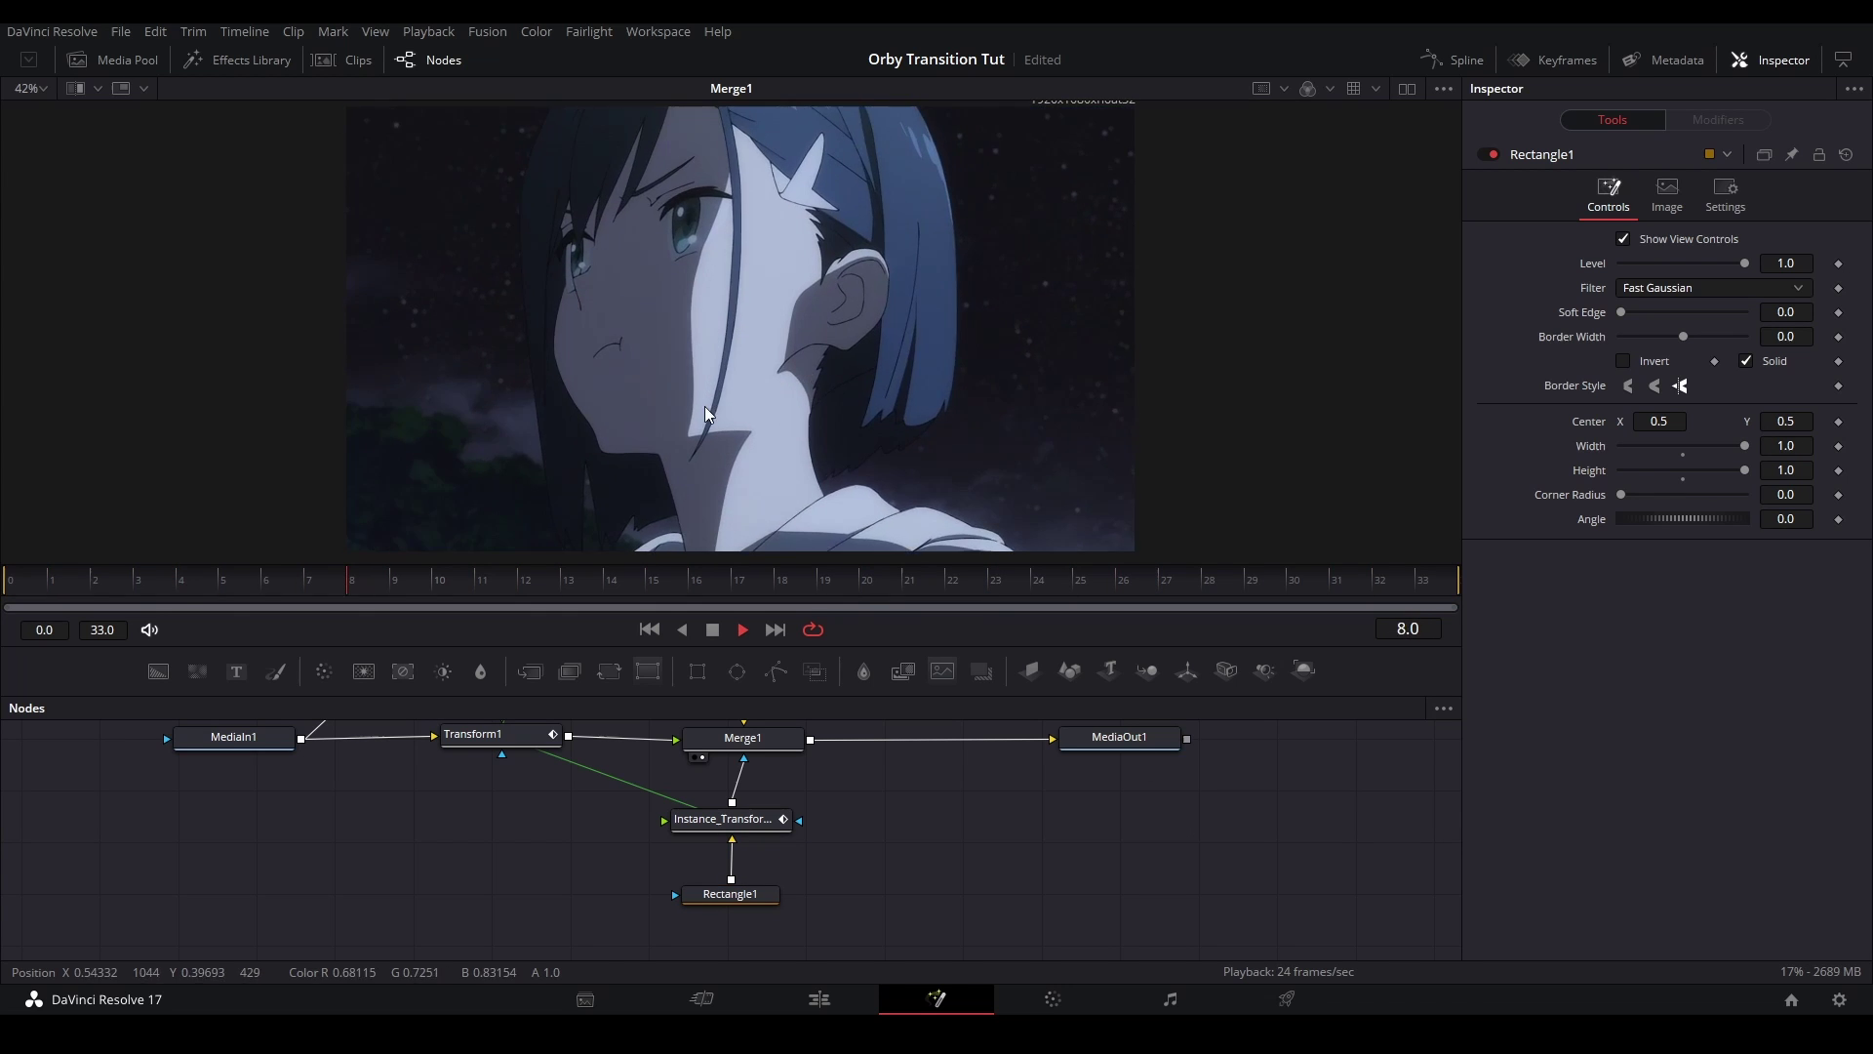
key(space)
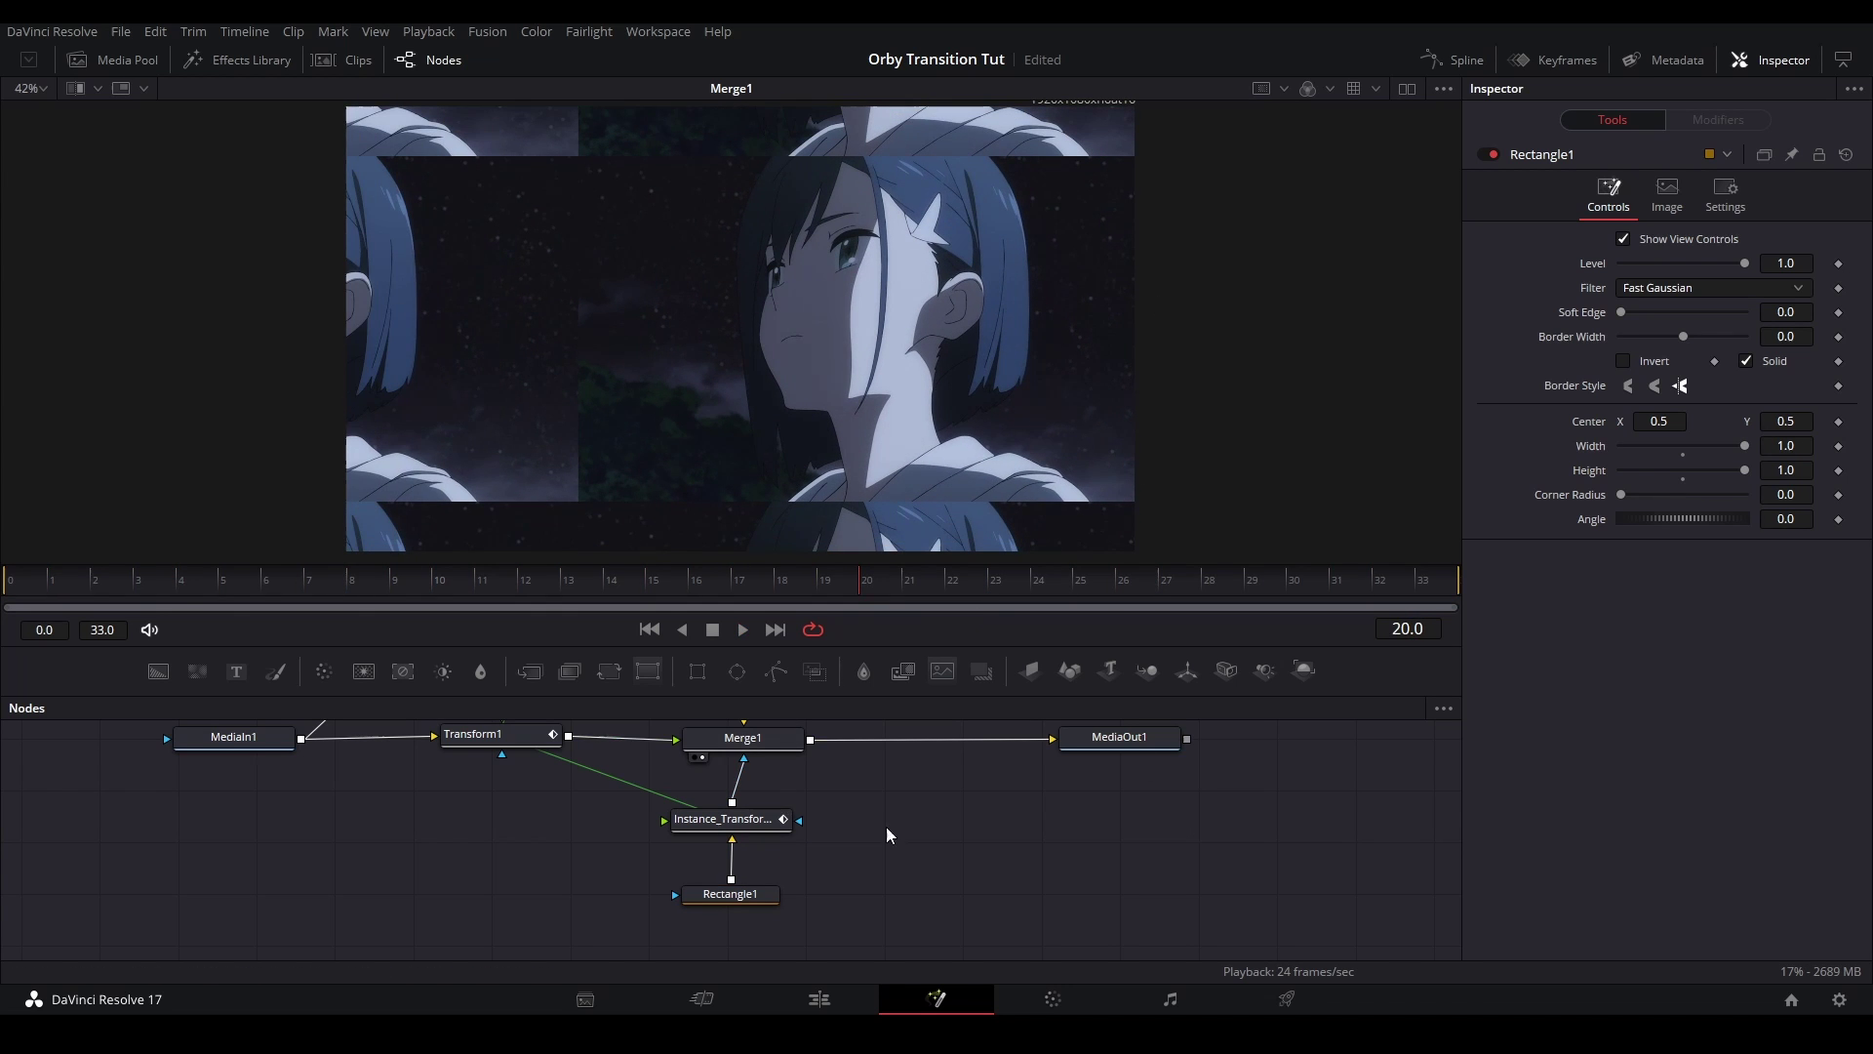
Set the Edge Behaviour of the Transform instance driving the mask to Transparent
click(775, 819)
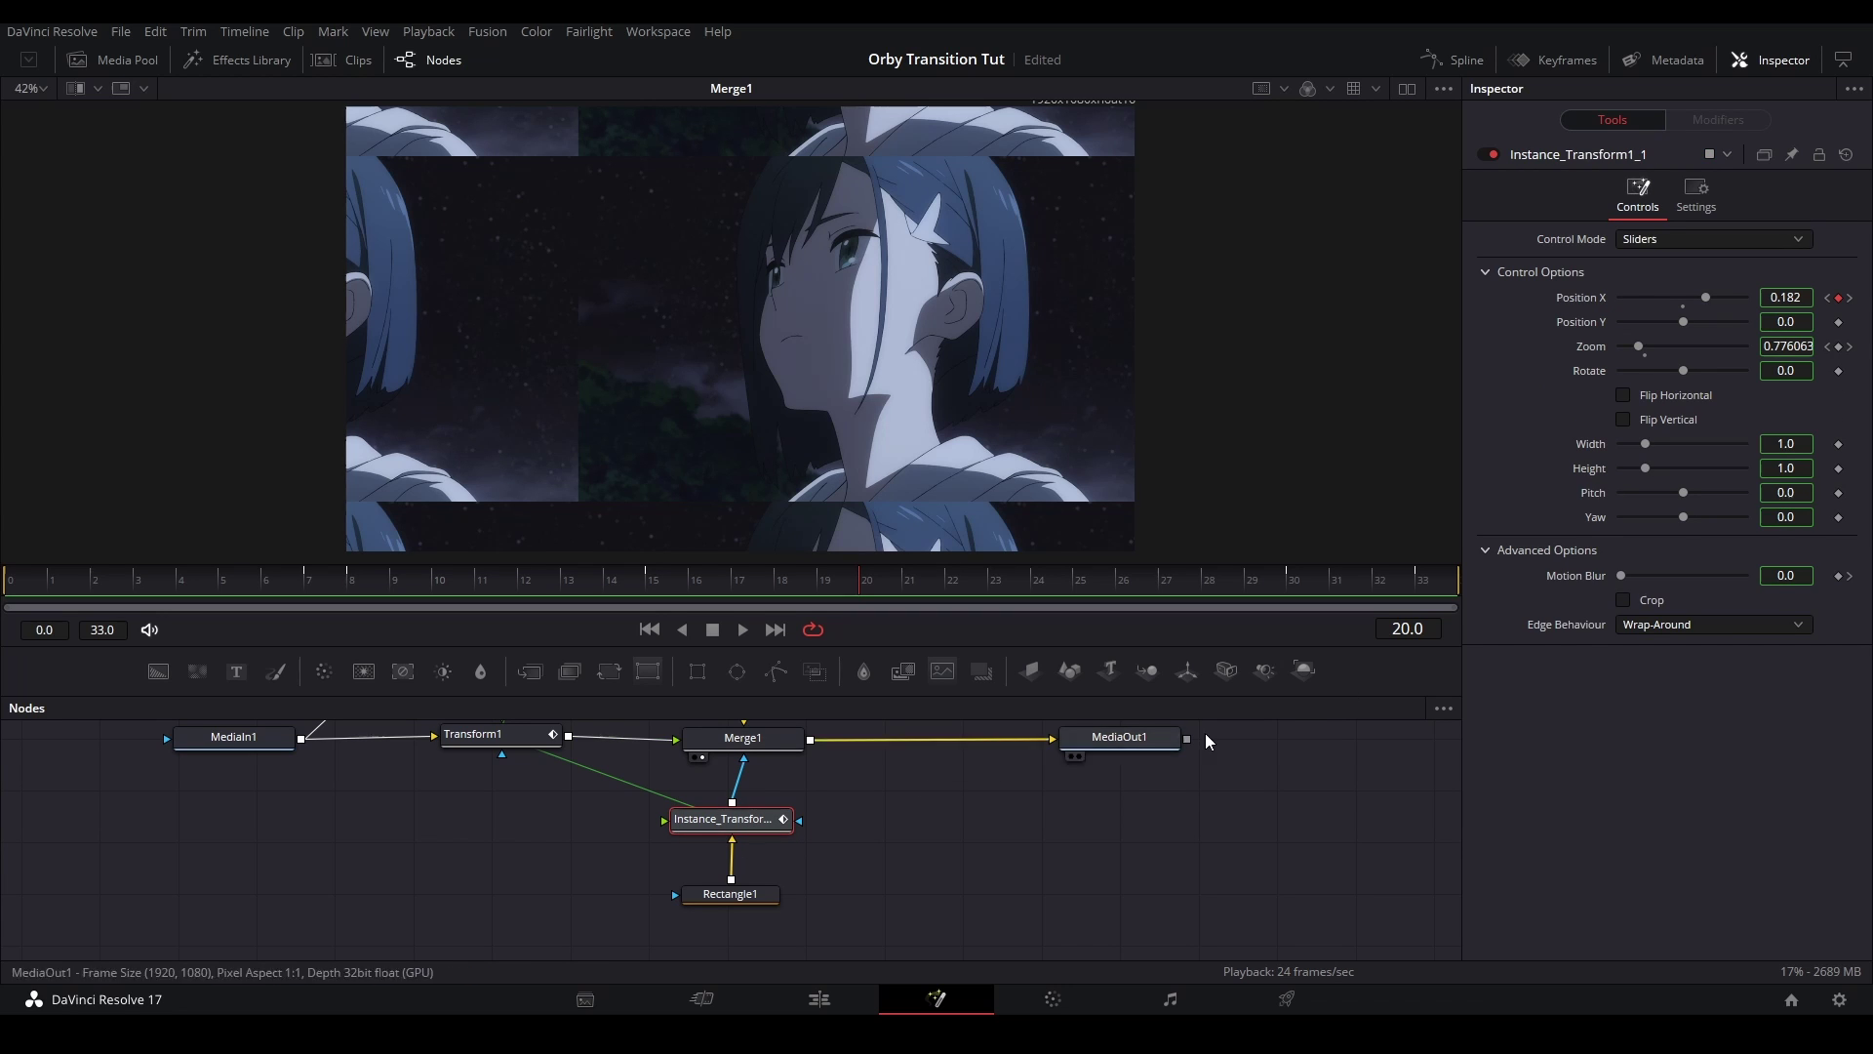
right_click(1565, 626)
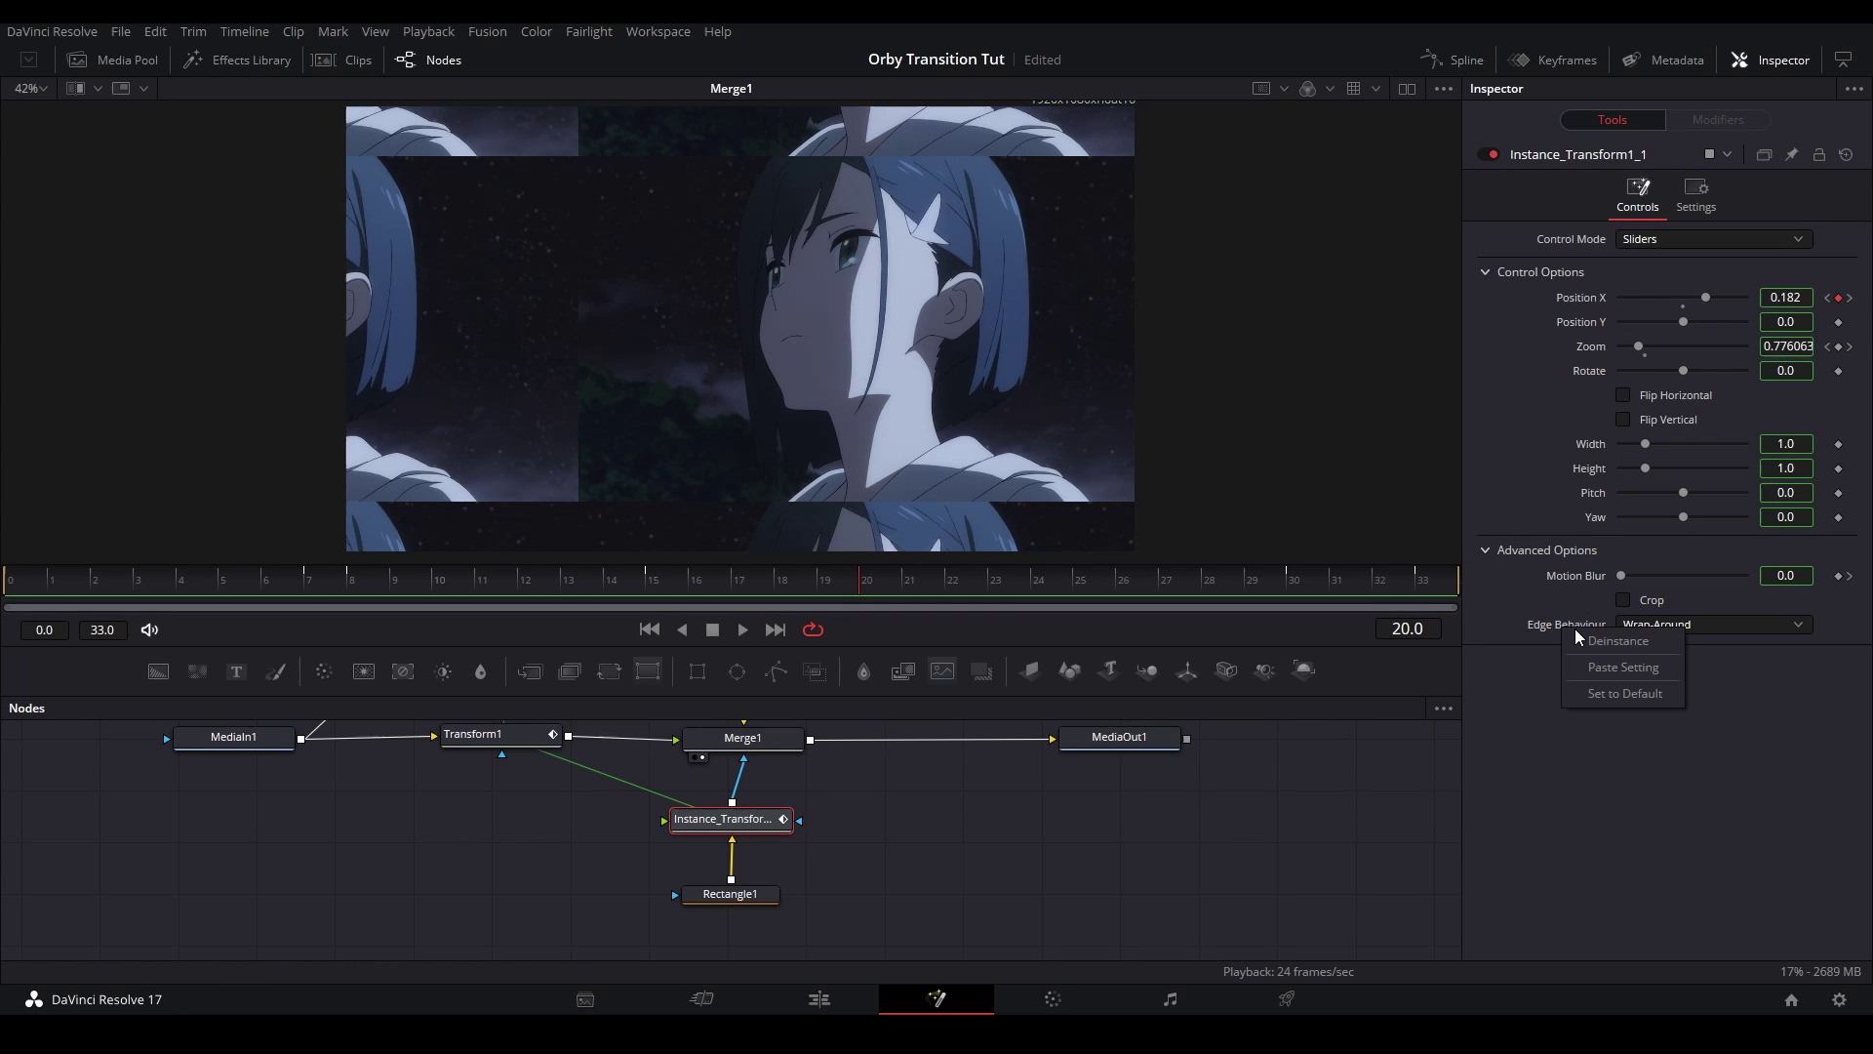
click(1651, 627)
click(1659, 633)
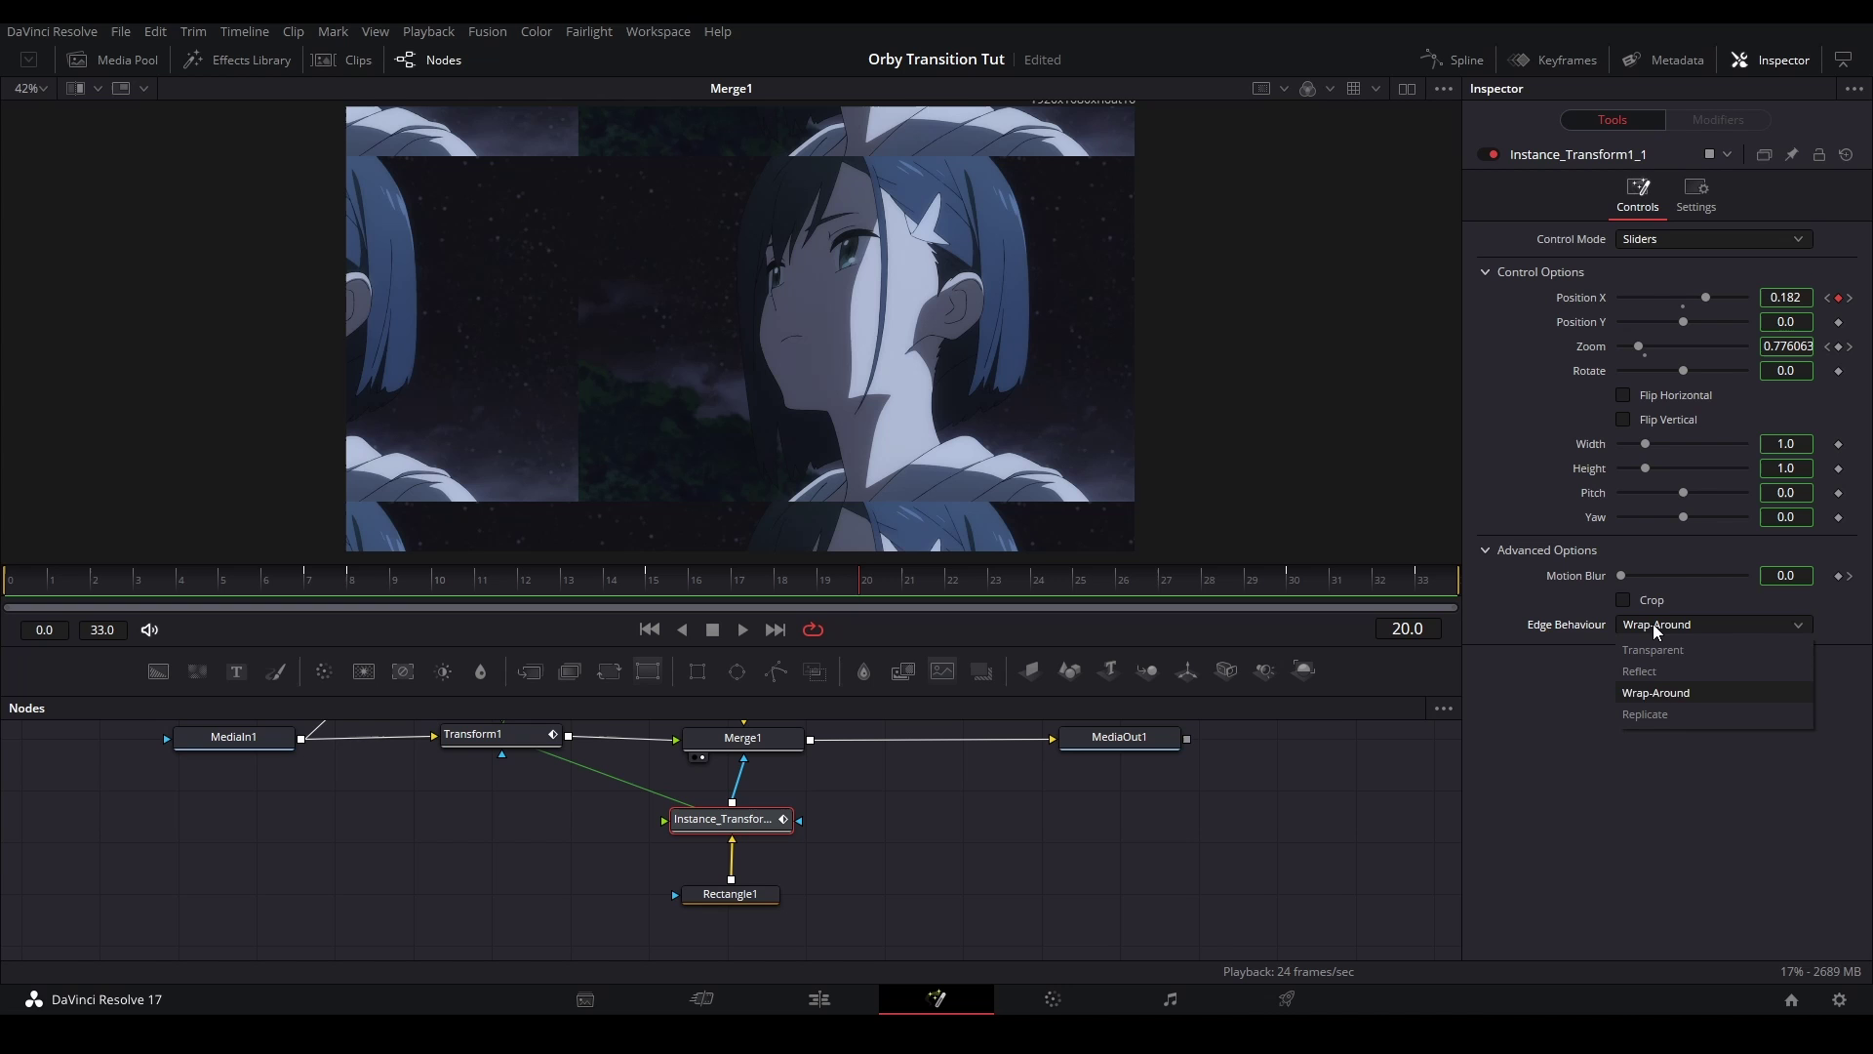
click(1653, 650)
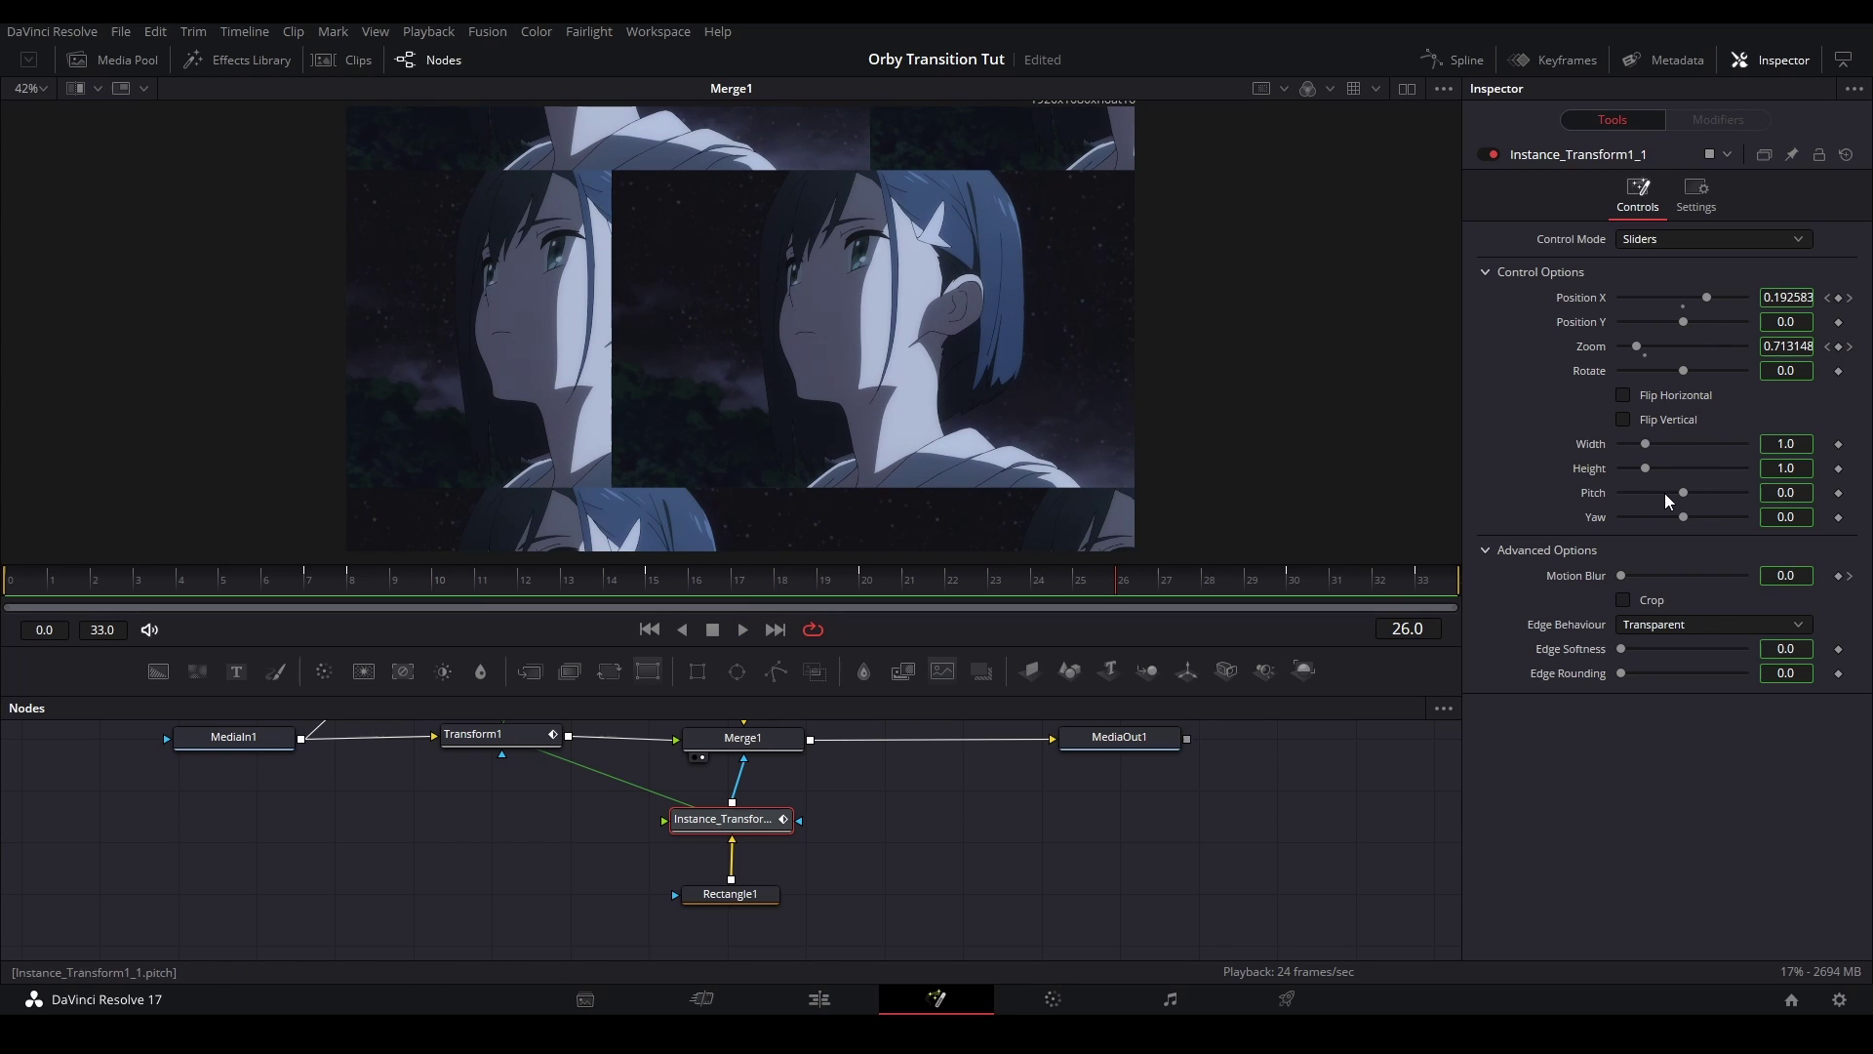
Deinstance the Width of the Transform instance driving the mask, set it to 4.0 and play back the result
right_click(1596, 449)
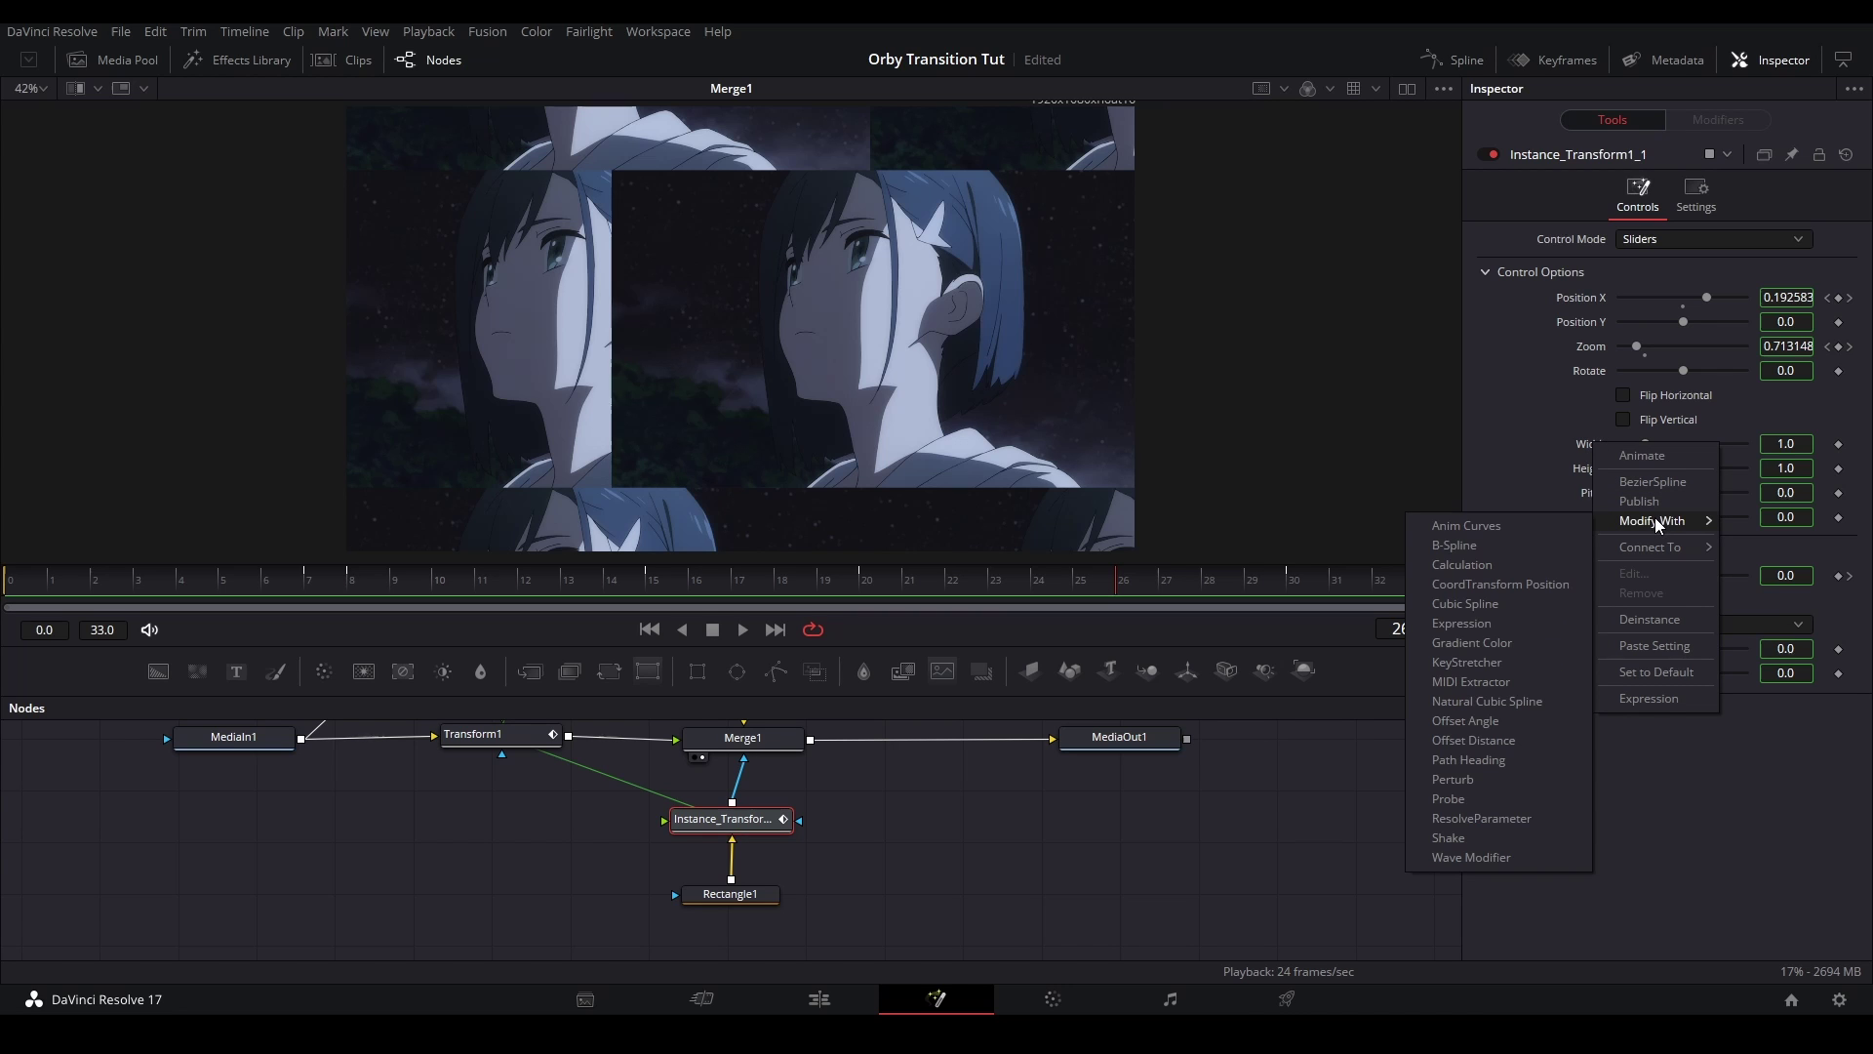
click(1670, 622)
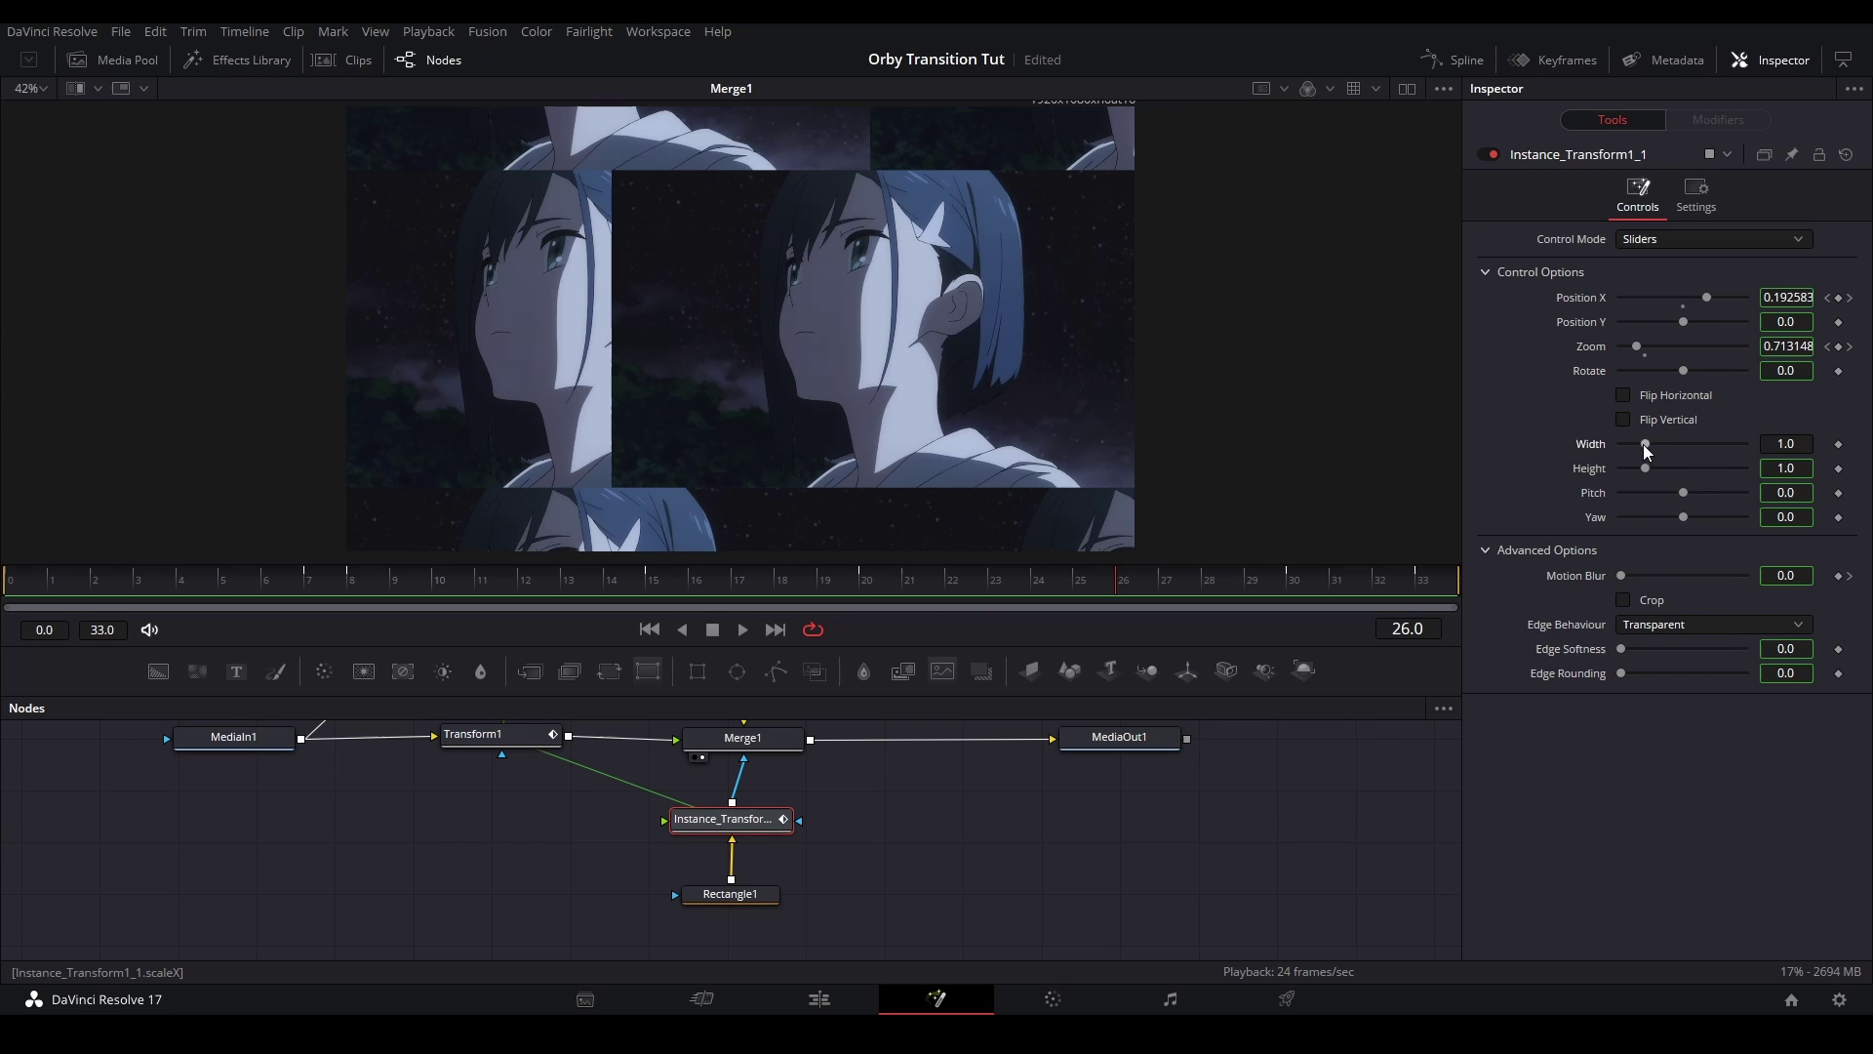
drag(1648, 445, 1744, 446)
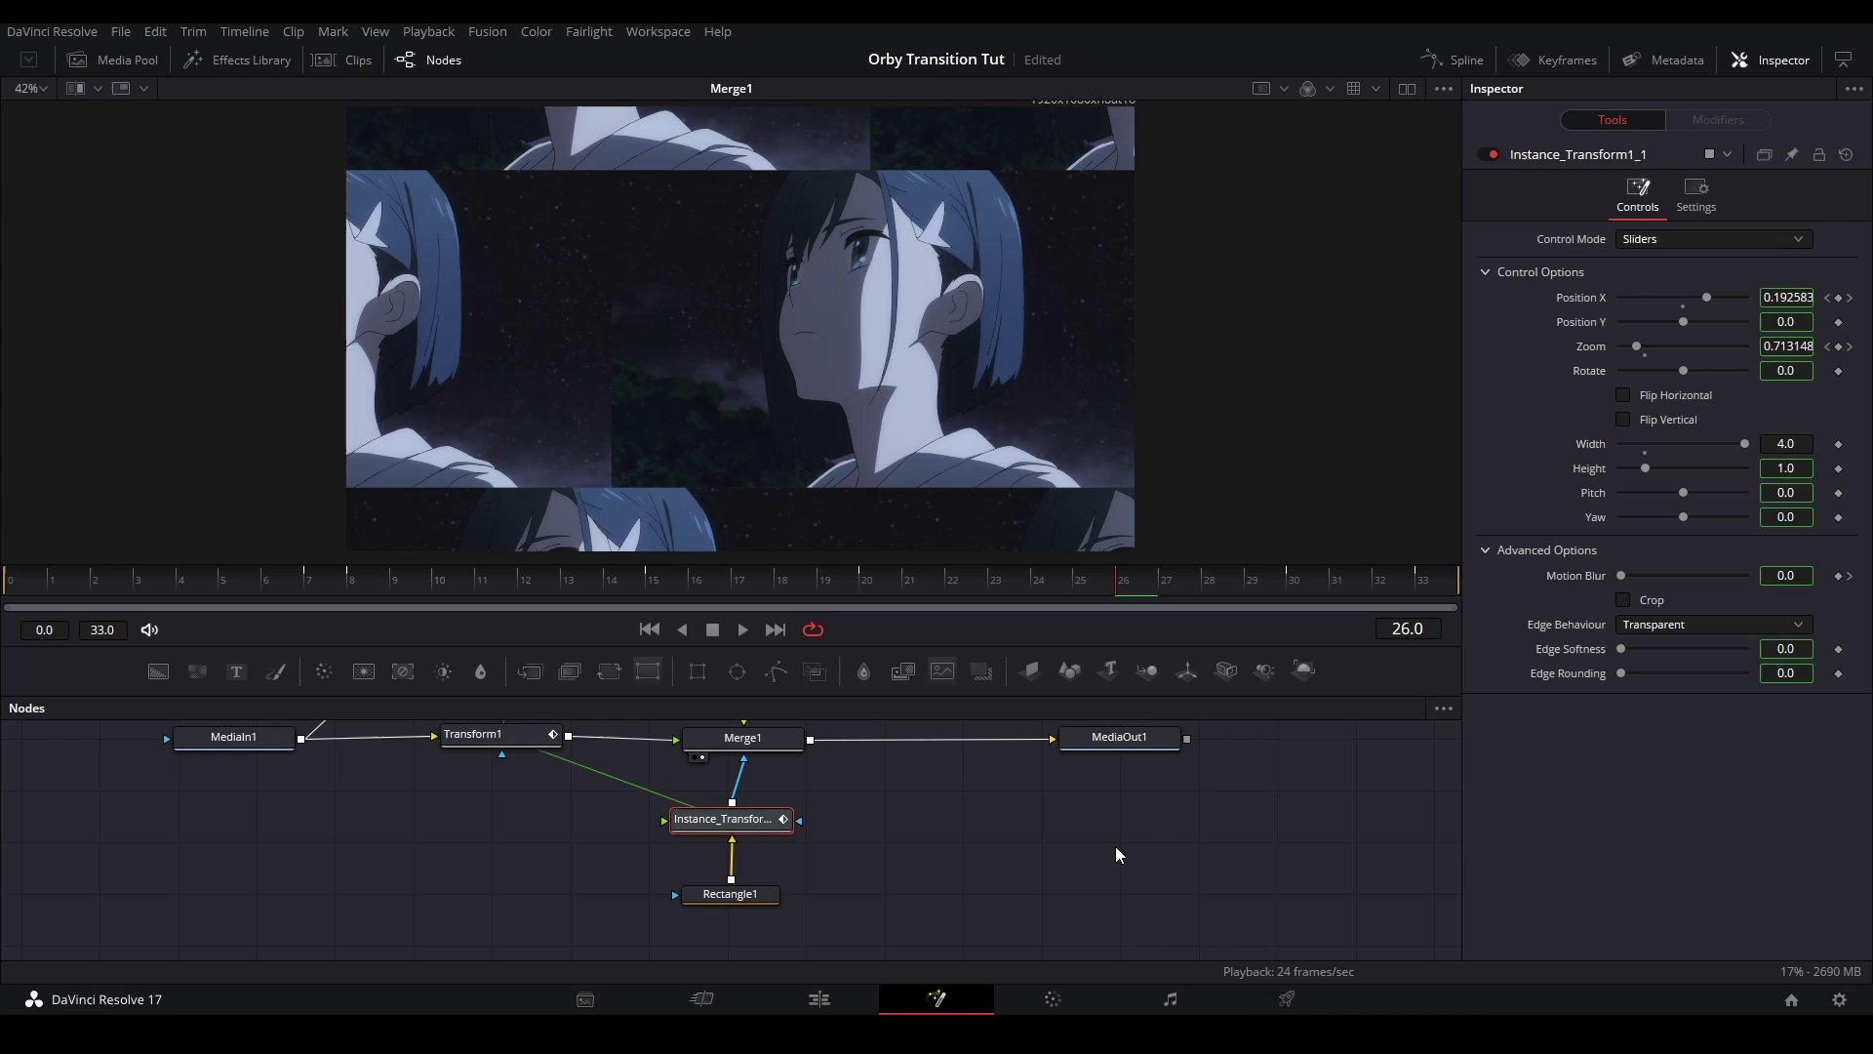
key(space)
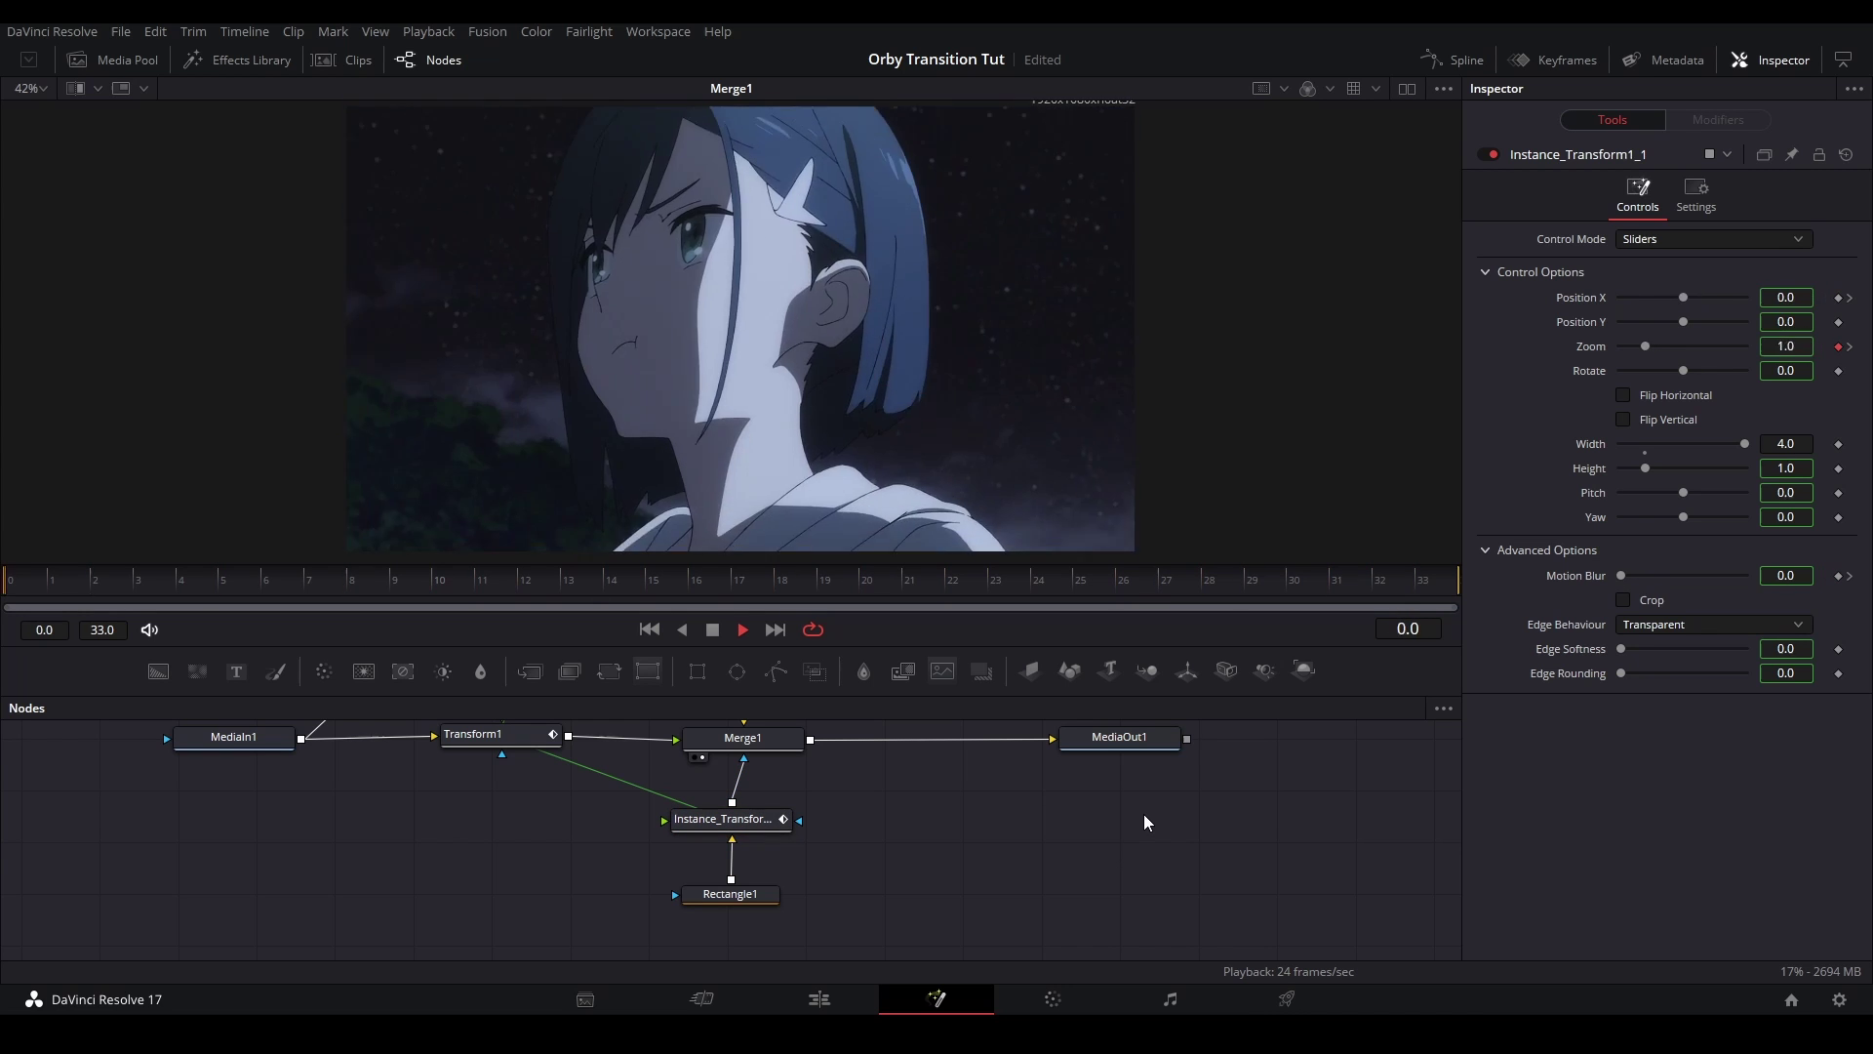
Return to the Edit page and play the timeline from its start to check the first clip's transition
click(820, 998)
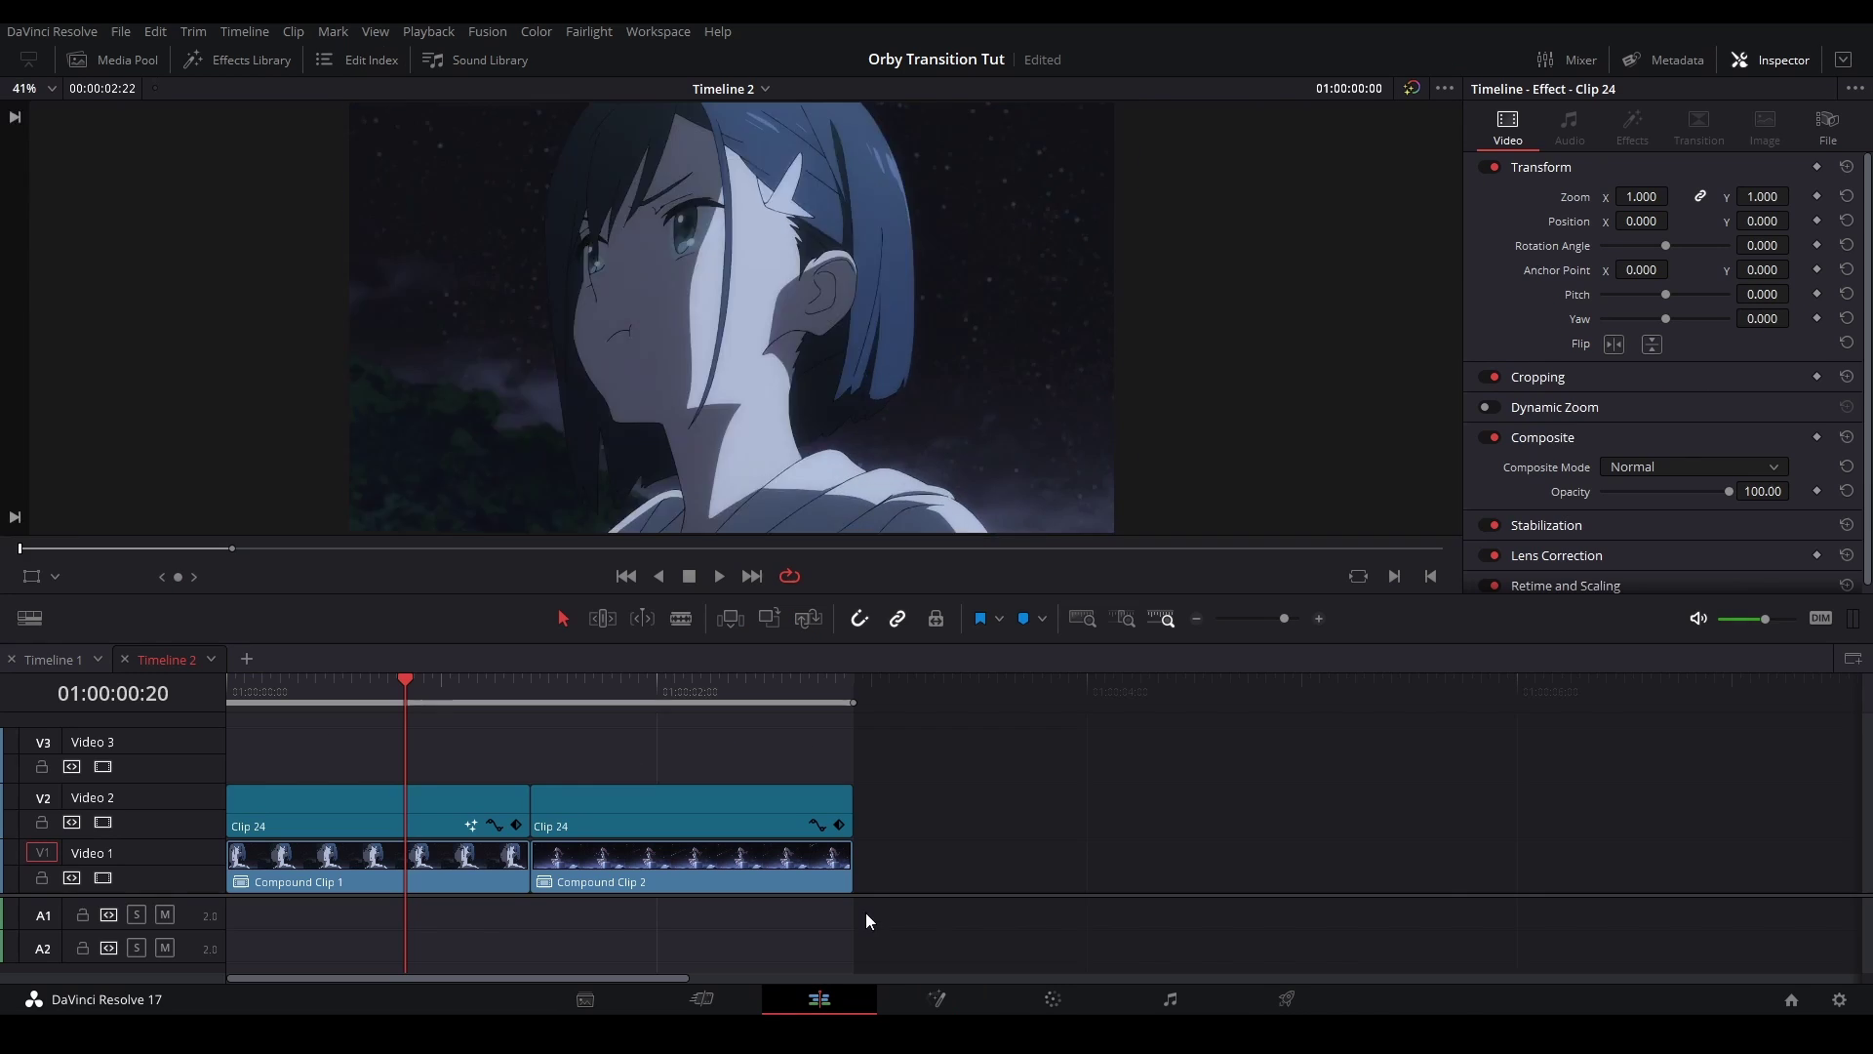
click(230, 689)
key(space)
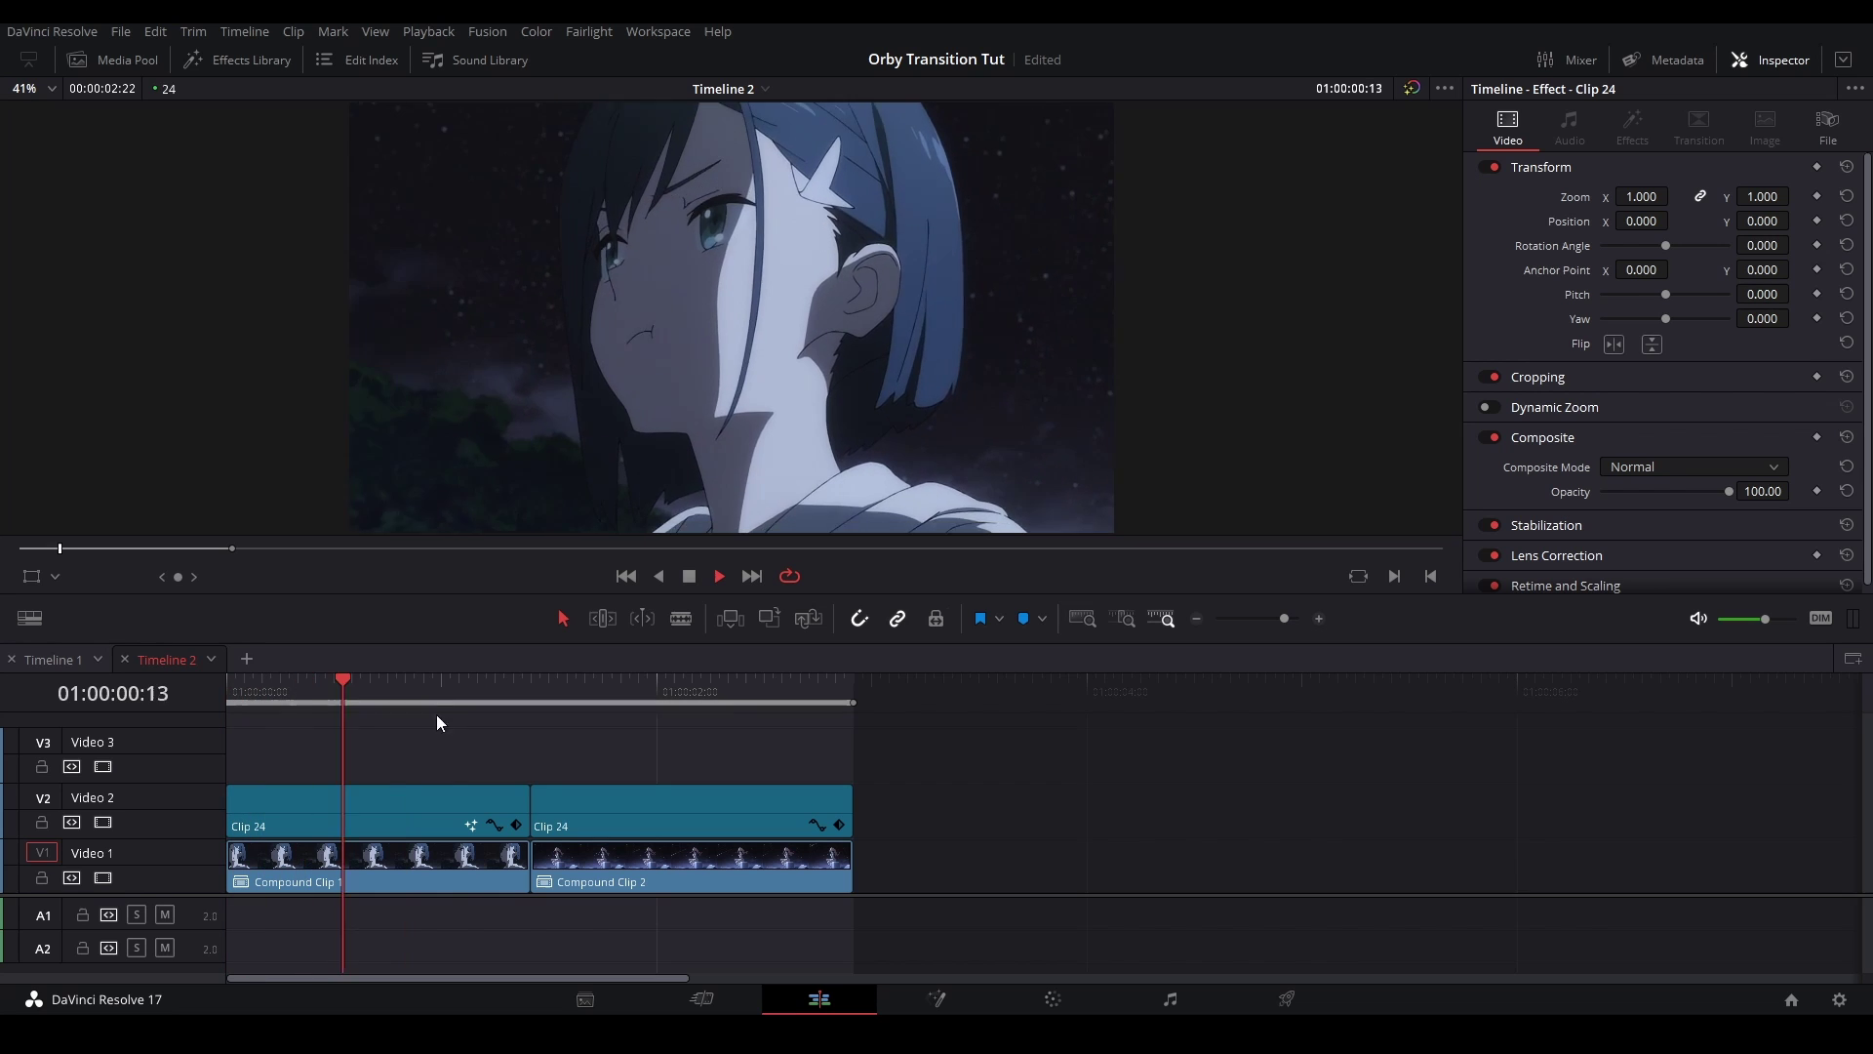
Open the adjustment clip above Compound Clip 2 in Fusion and add a Transform node between MediaIn1 and MediaOut1
click(616, 814)
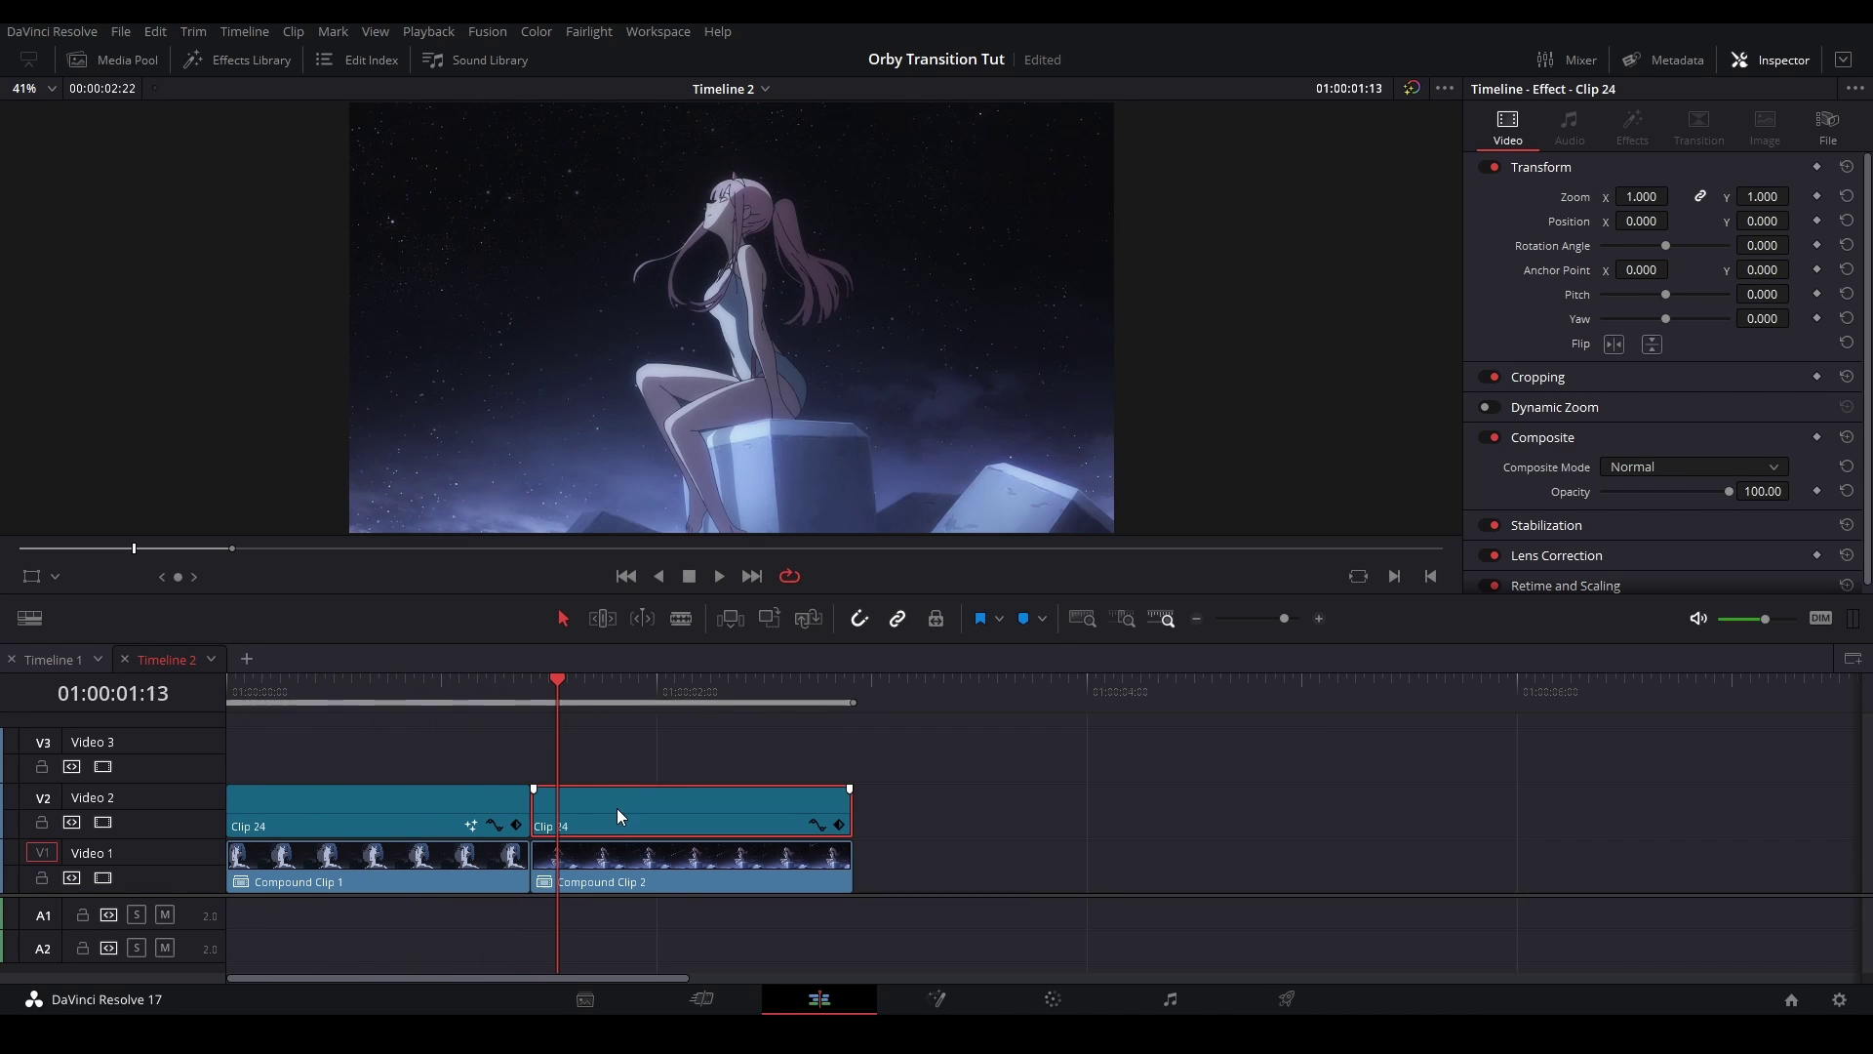
key(shift+5)
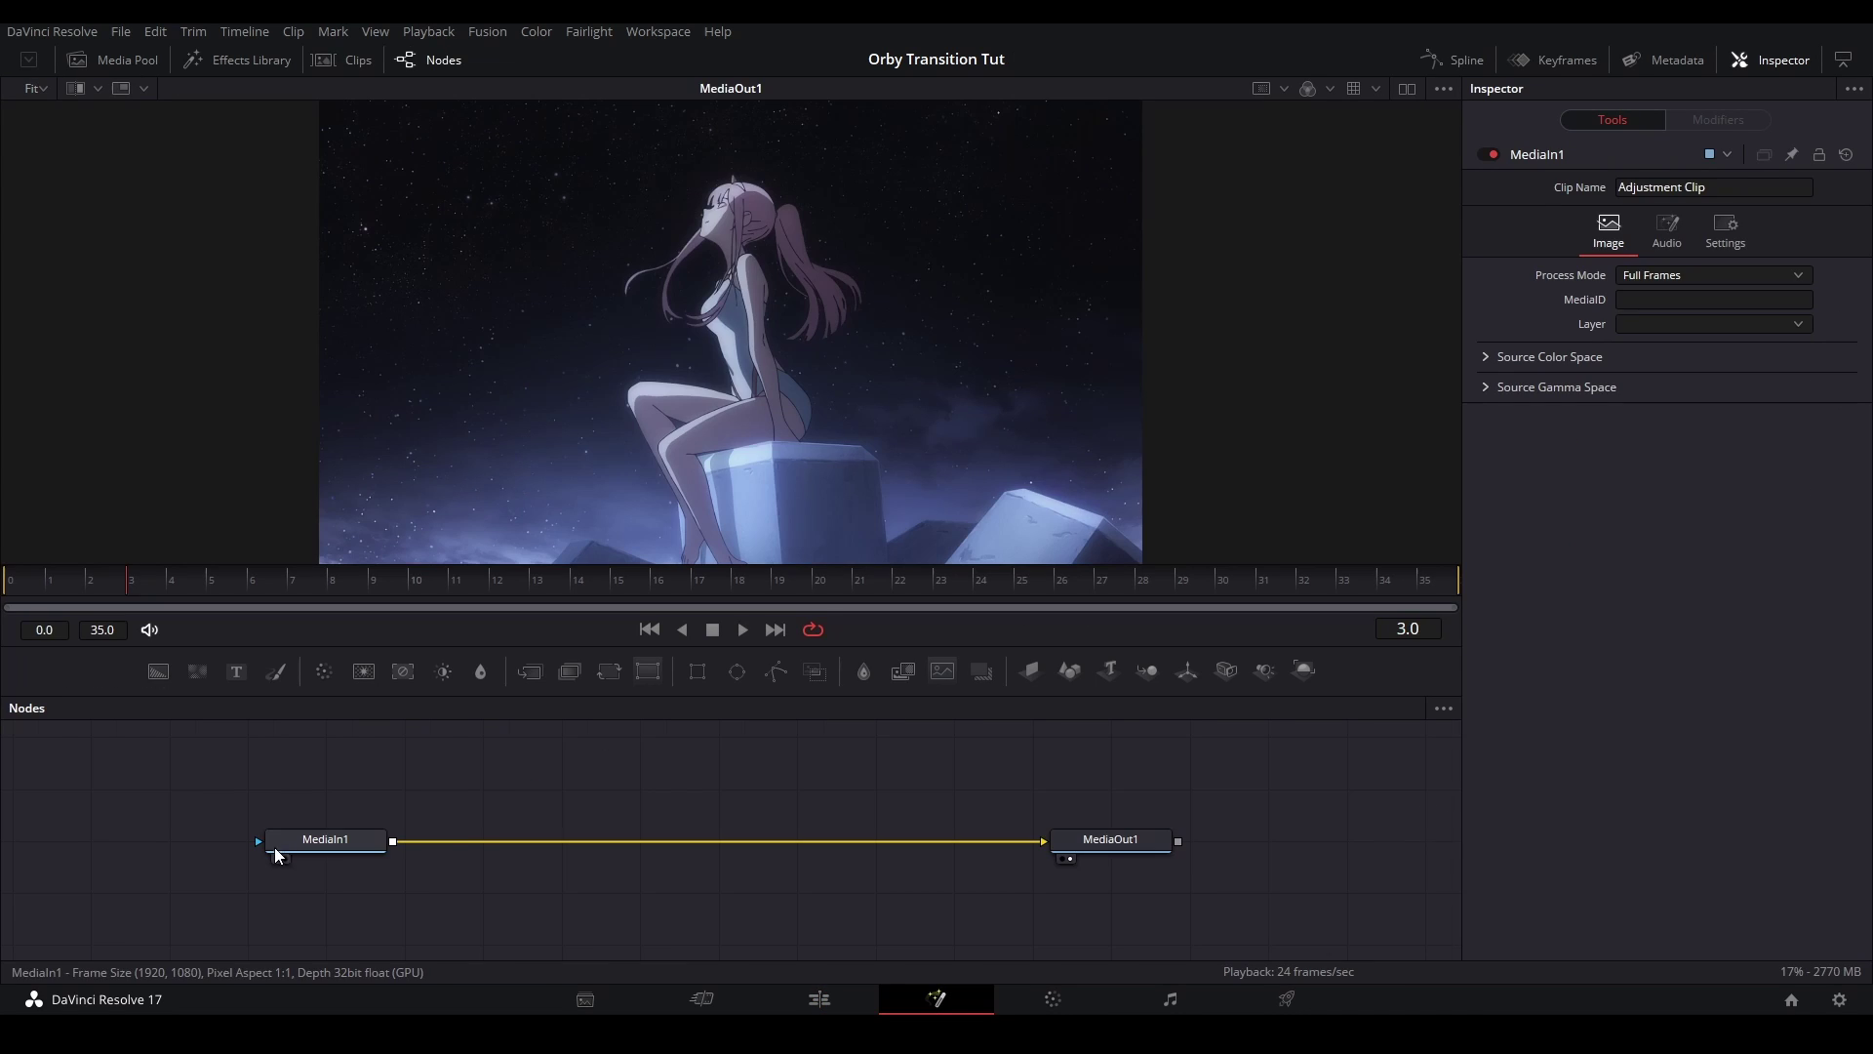
click(648, 669)
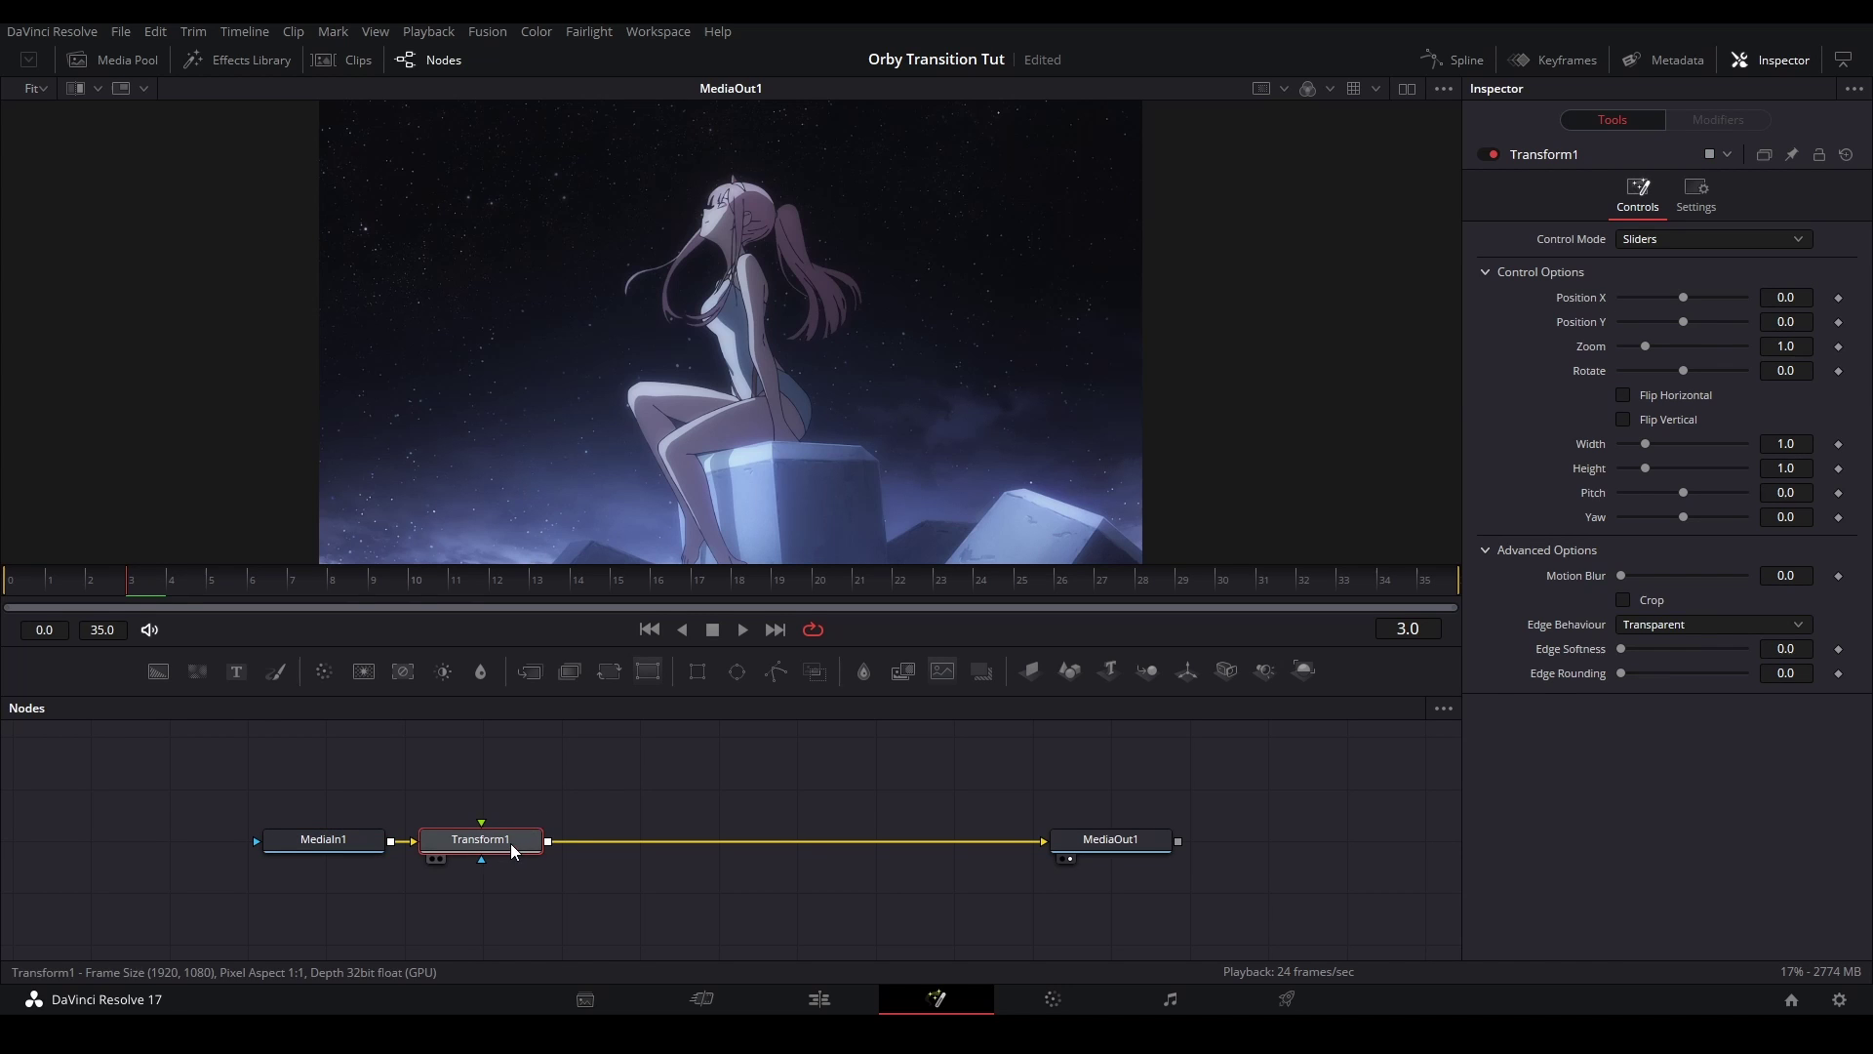
drag(511, 850, 531, 852)
Keyframe Transform1's Position X at 0.5 on frame 0 and 0.0 on frame 28
click(15, 577)
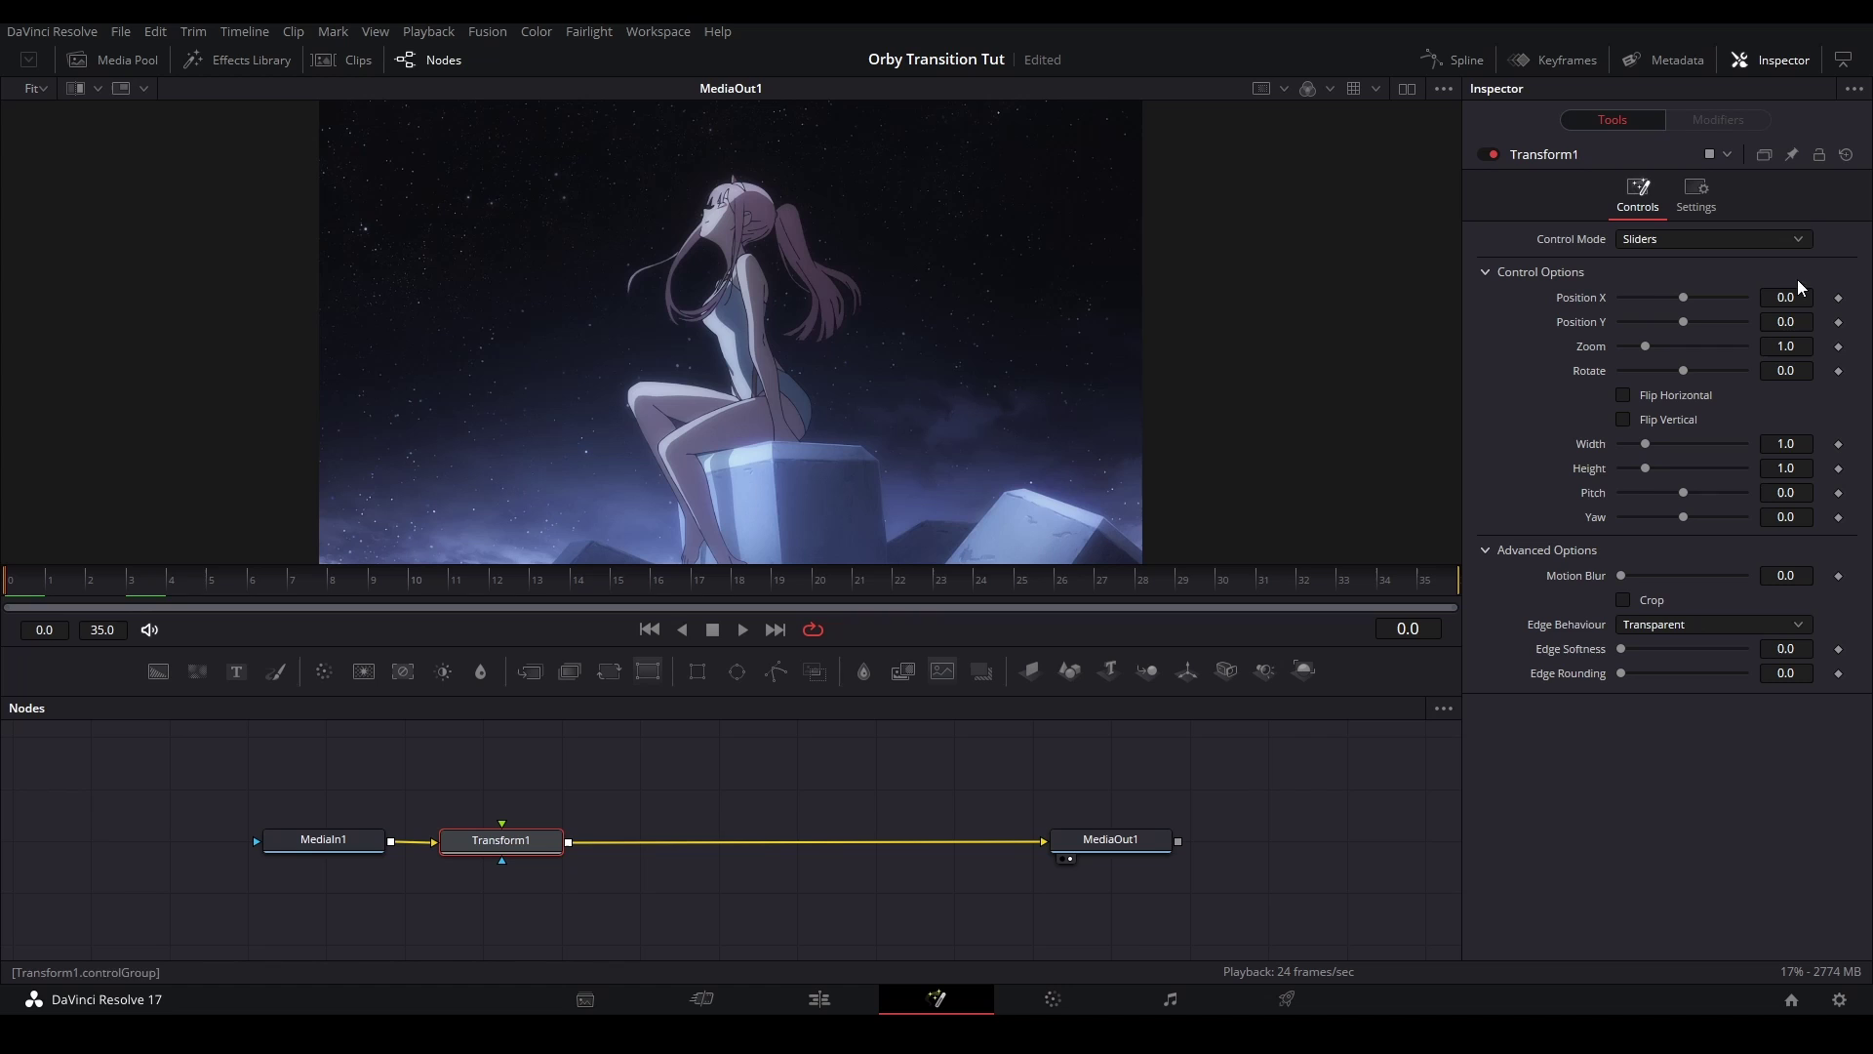
click(1838, 298)
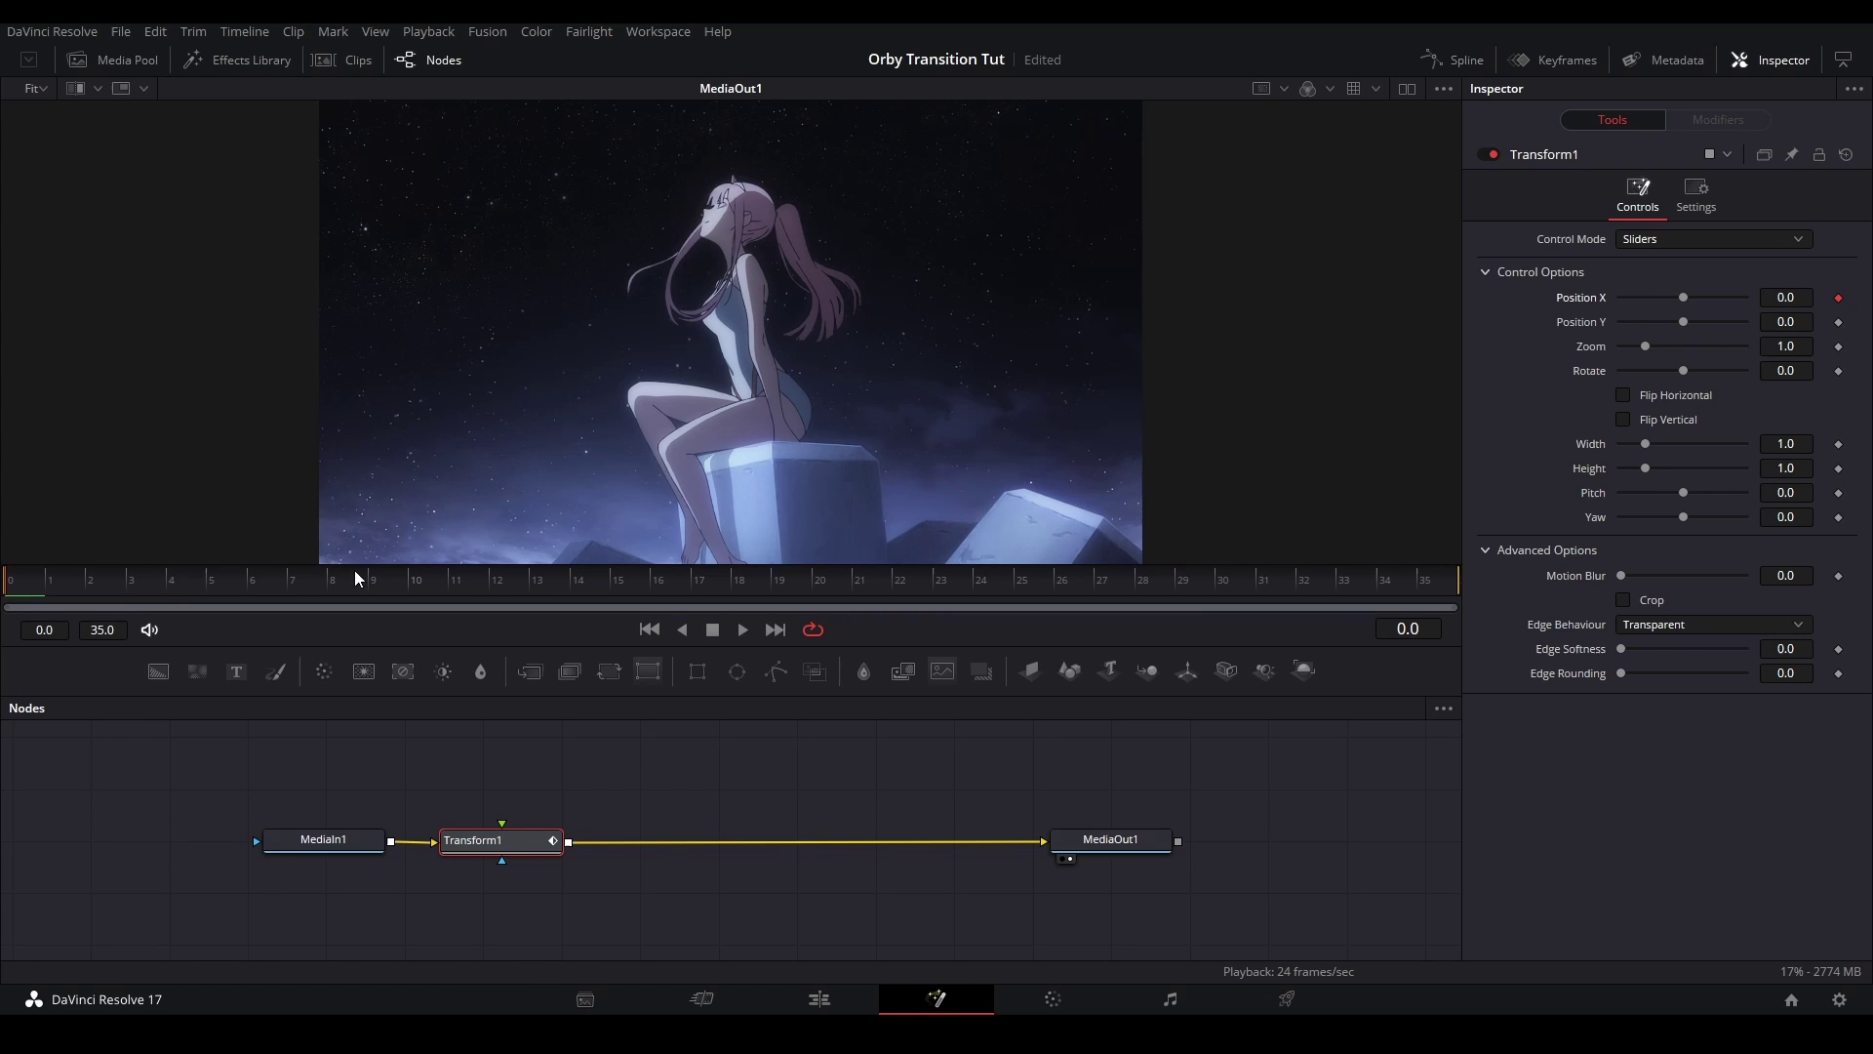
click(1177, 579)
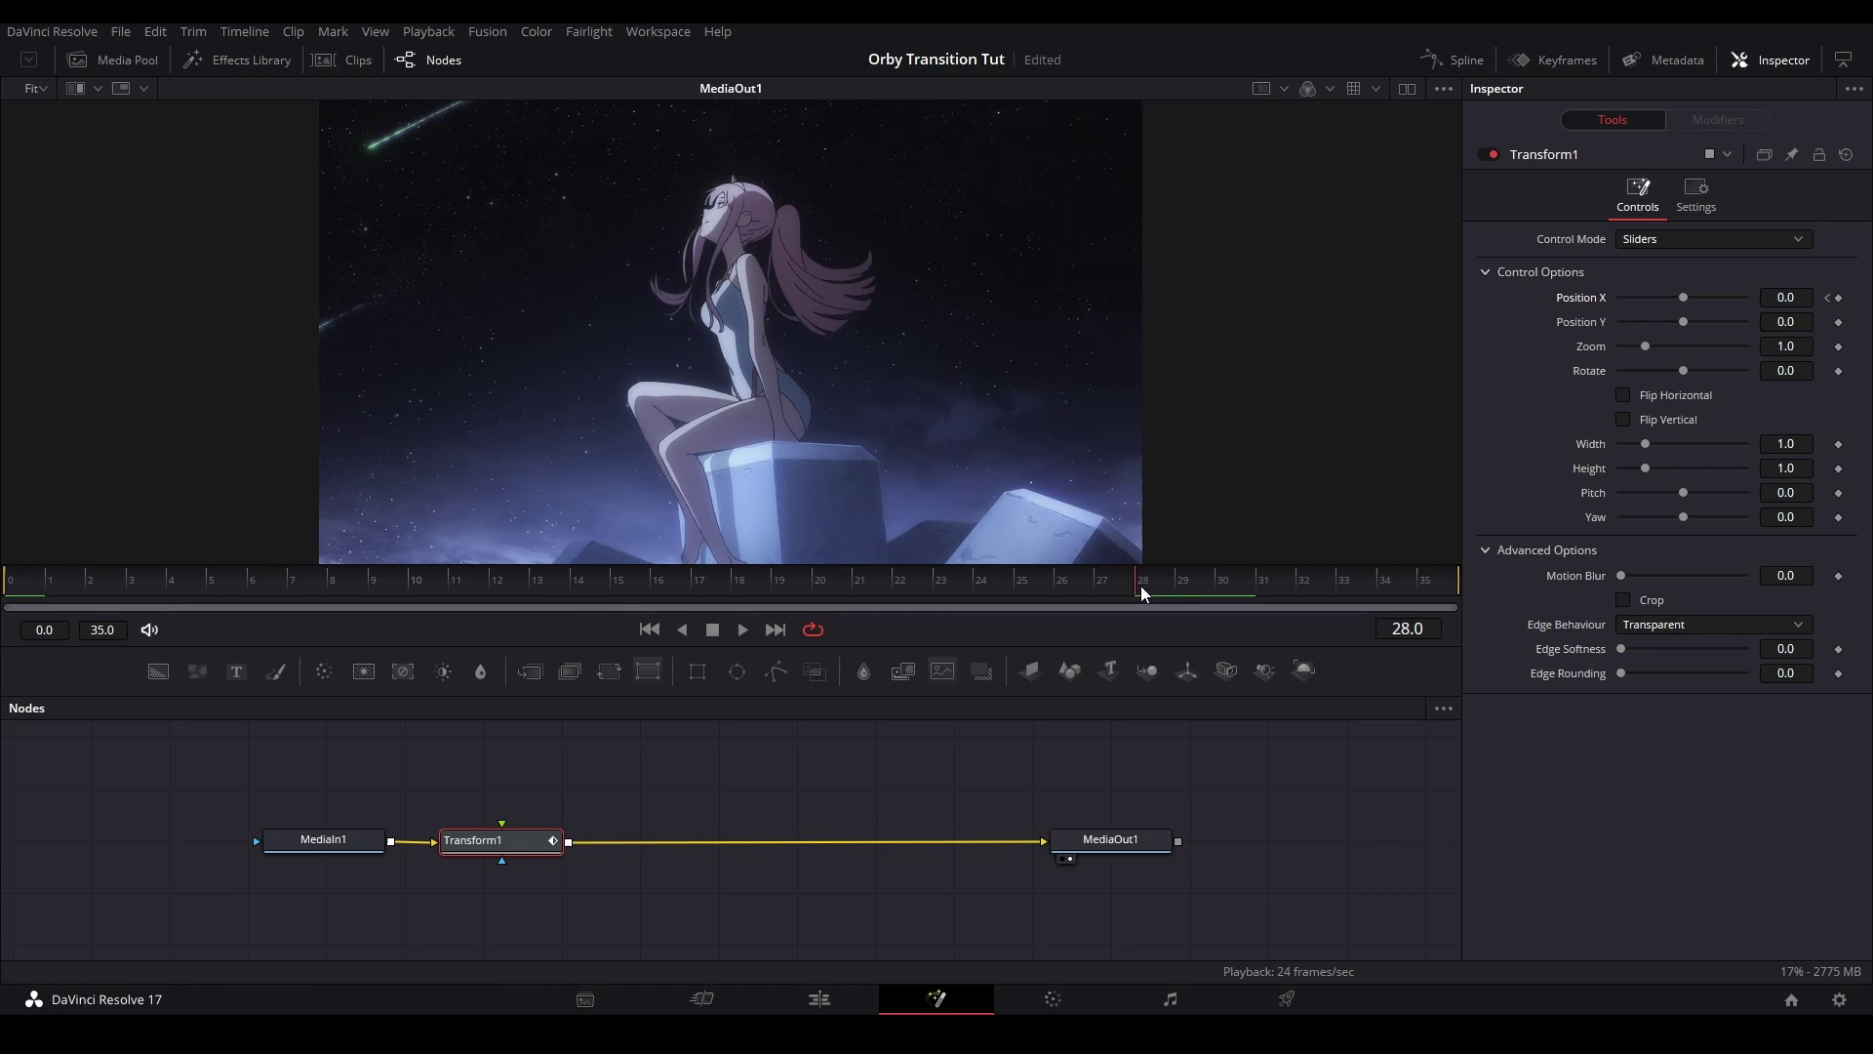
click(1828, 298)
drag(1682, 298, 1744, 298)
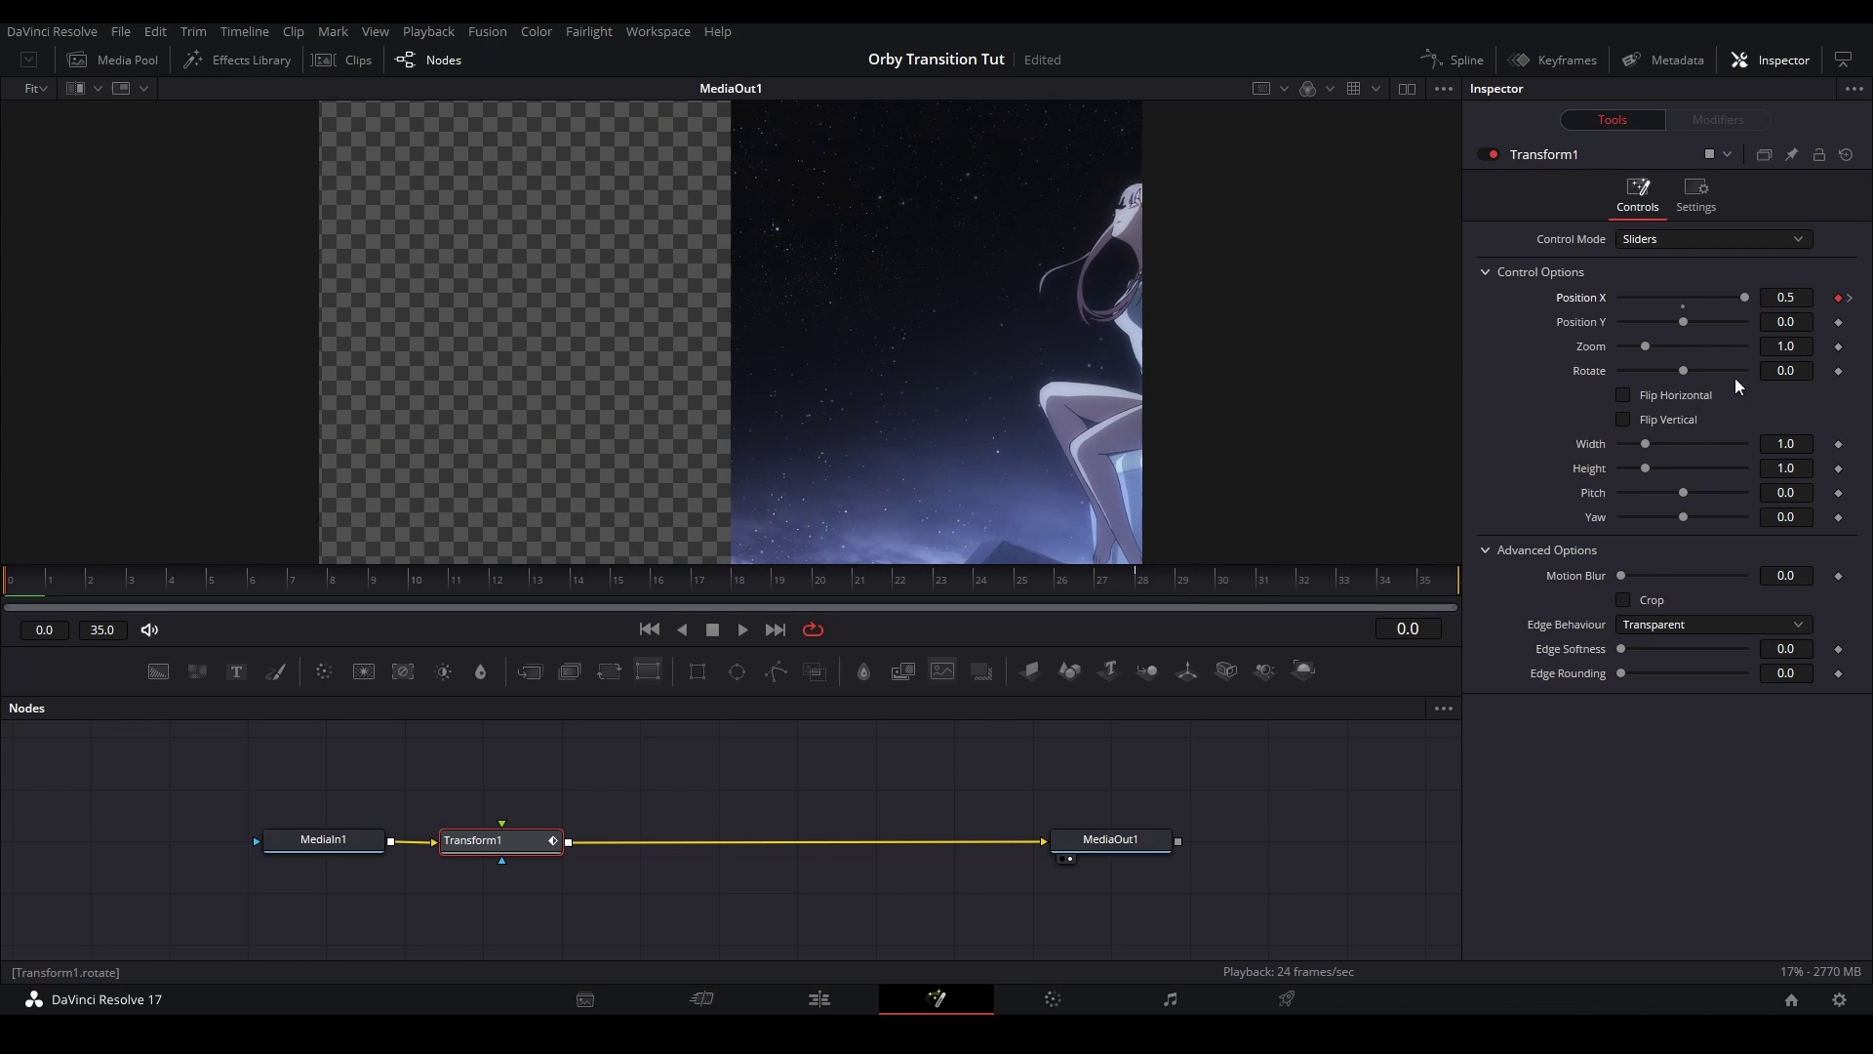
Set Transform1's Edge Behaviour to Reflect and play the slide animation
click(1683, 624)
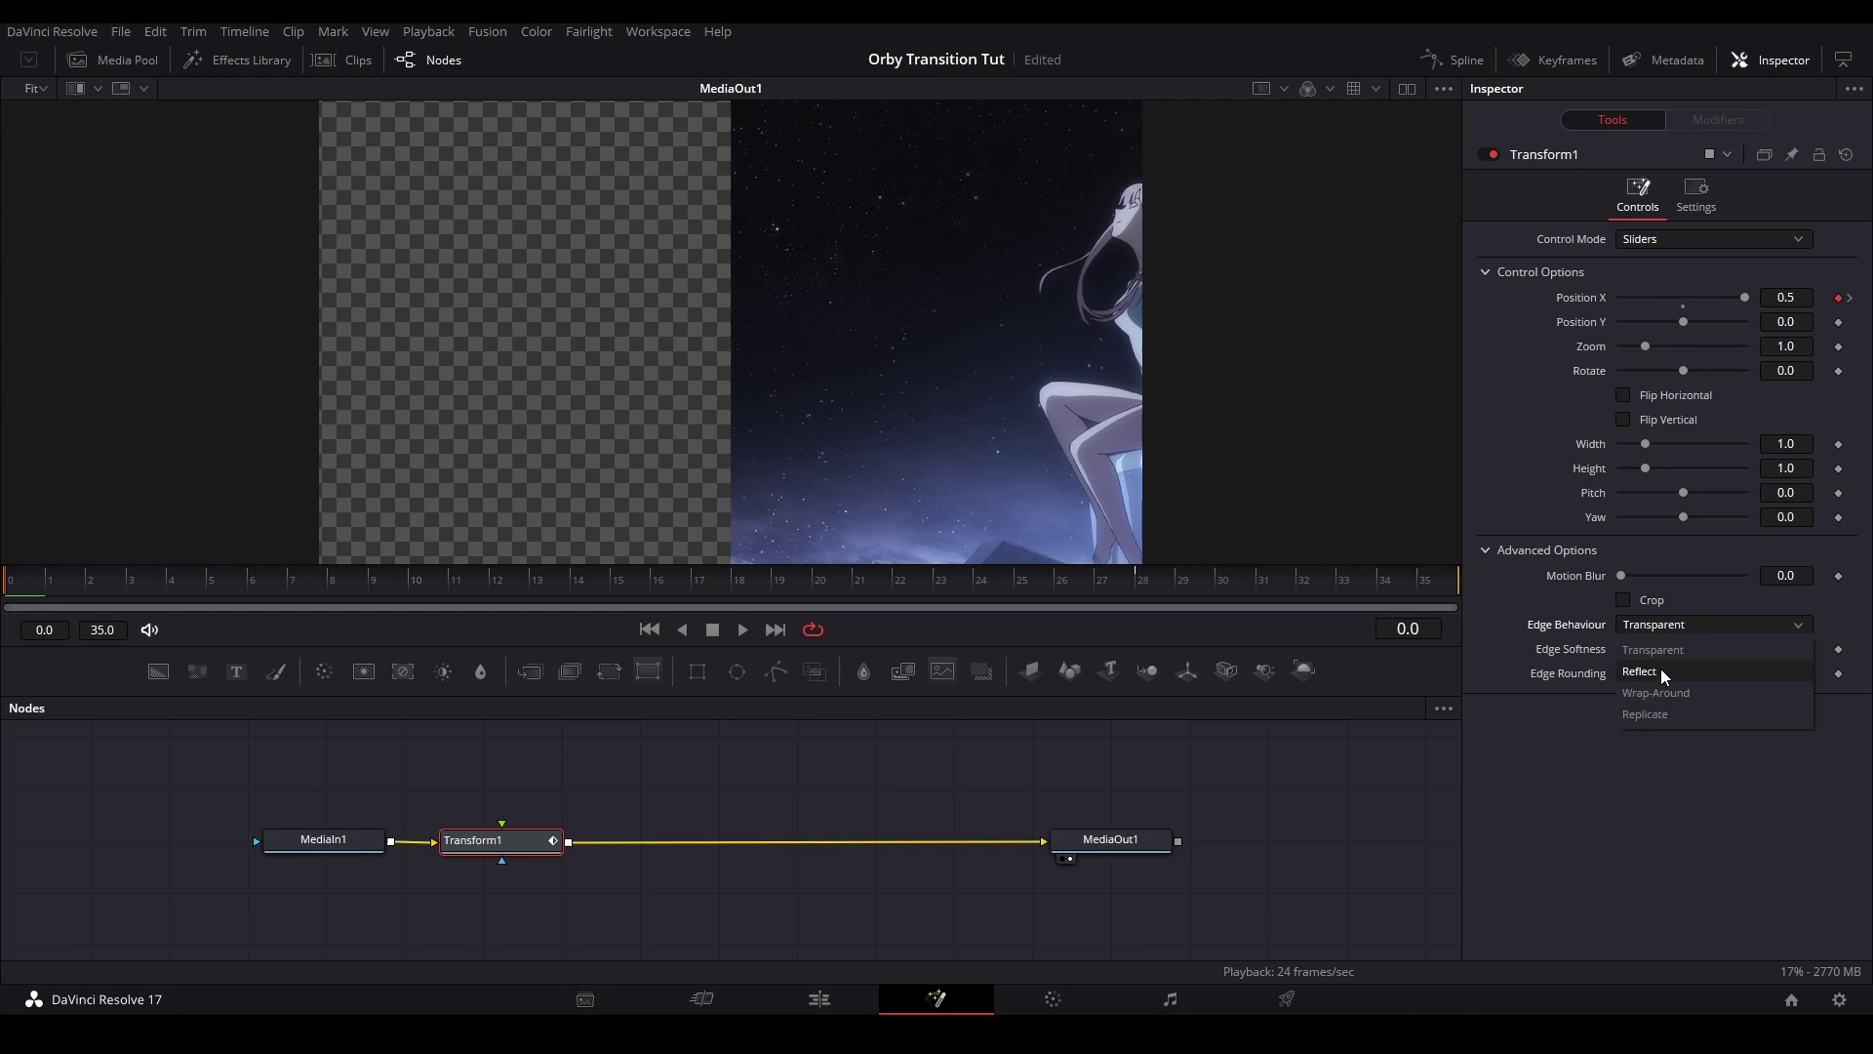
click(1648, 672)
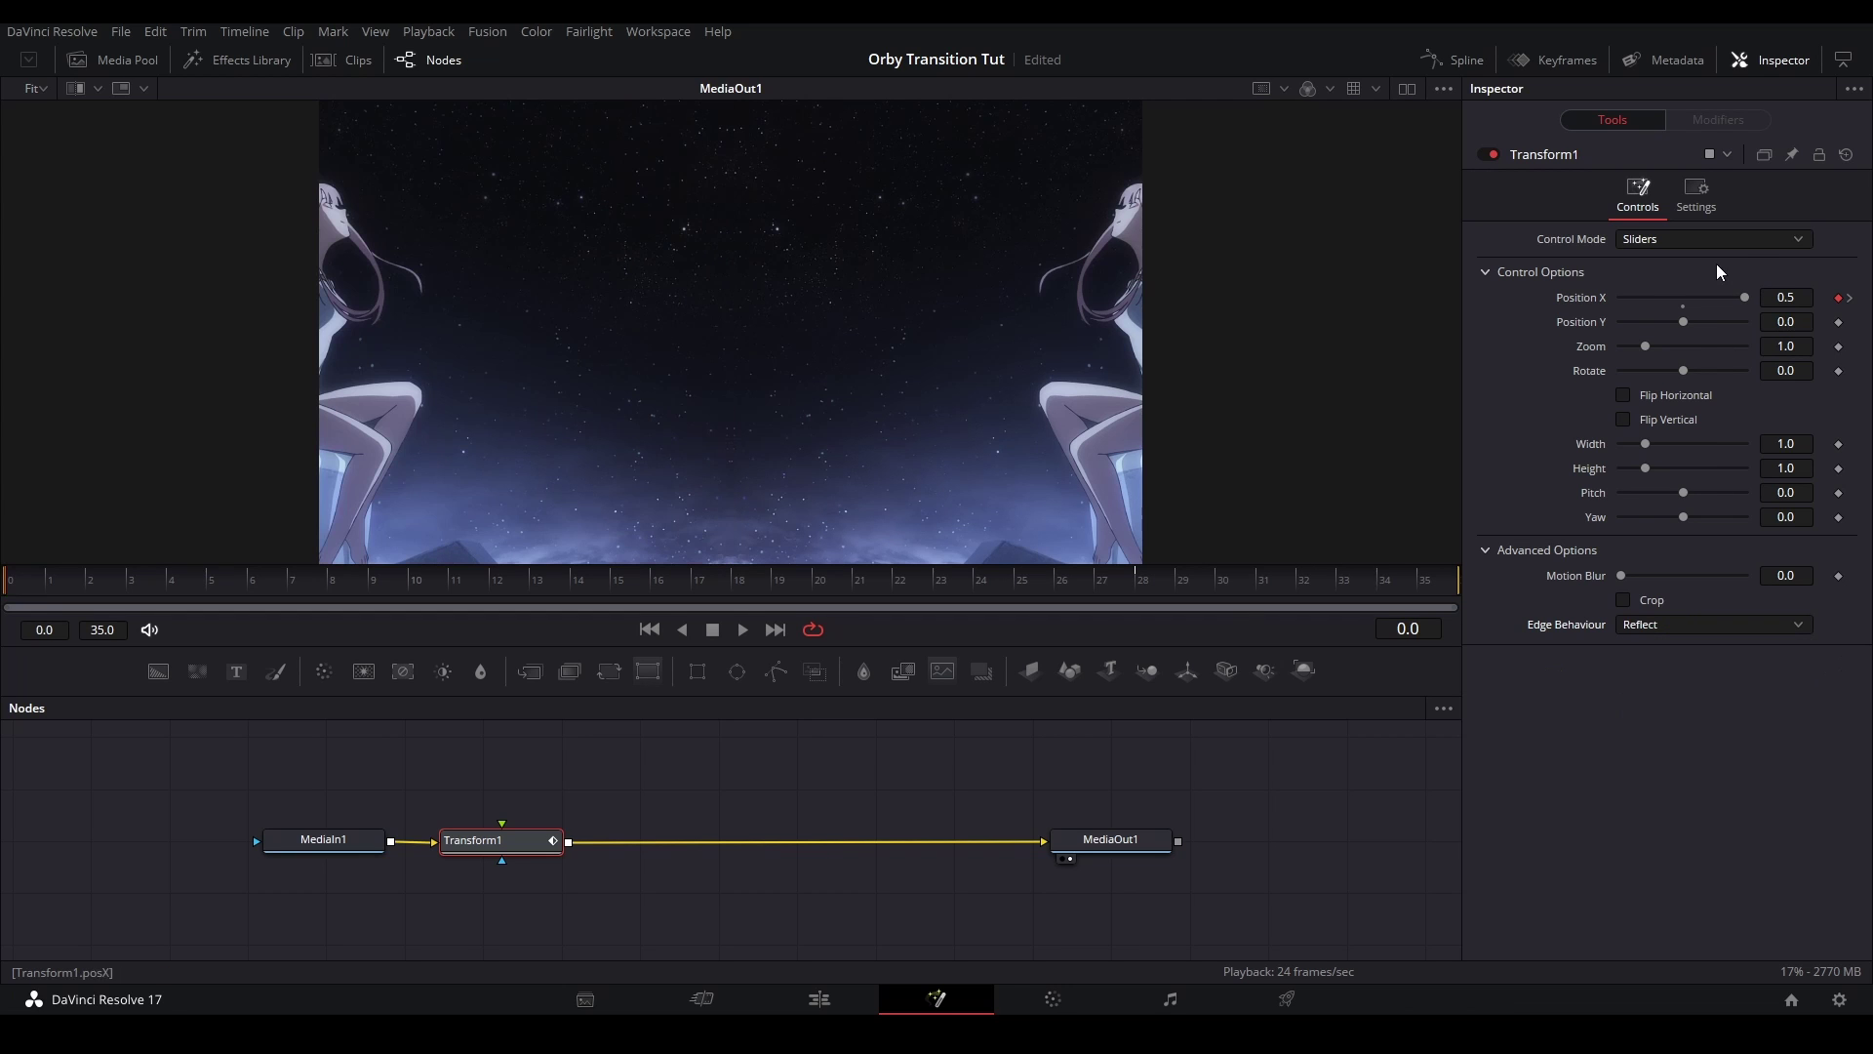
click(727, 767)
key(space)
key(space)
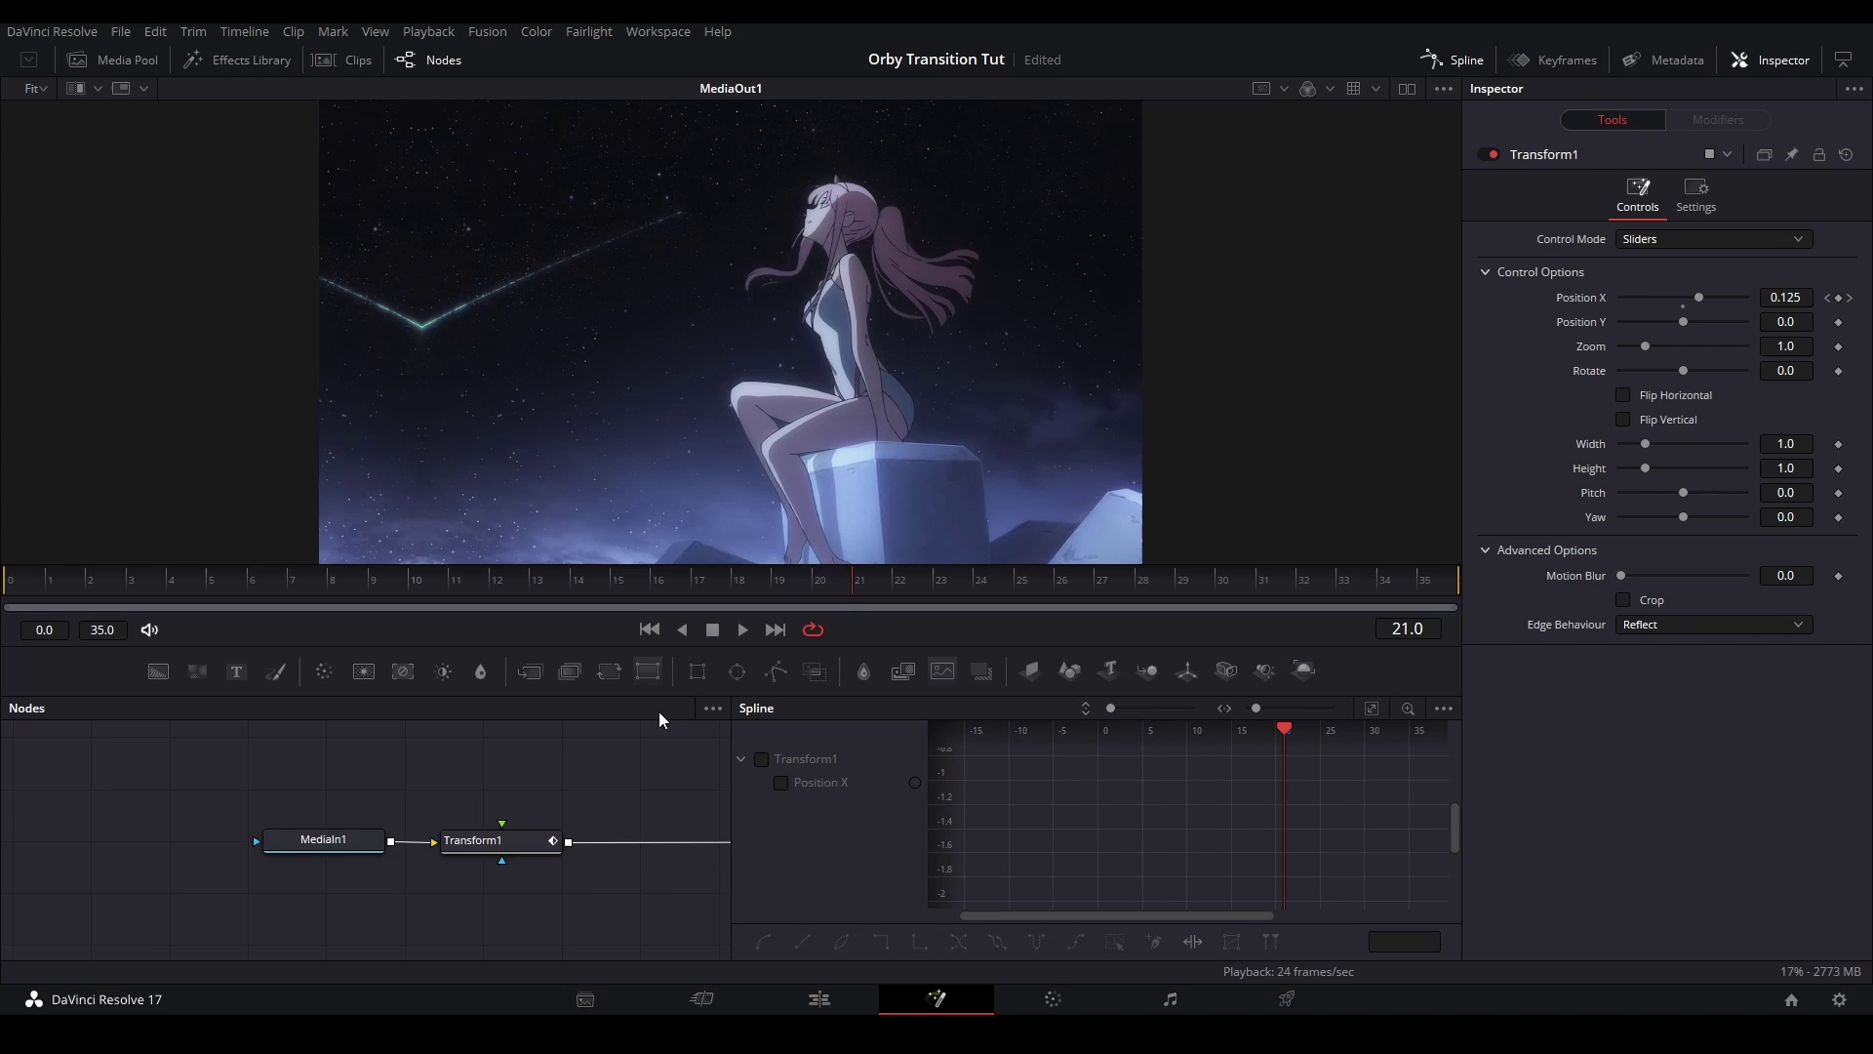
Display Transform1's Position X spline, smooth it and shape its handles into a steep start with a long ease-out
click(781, 782)
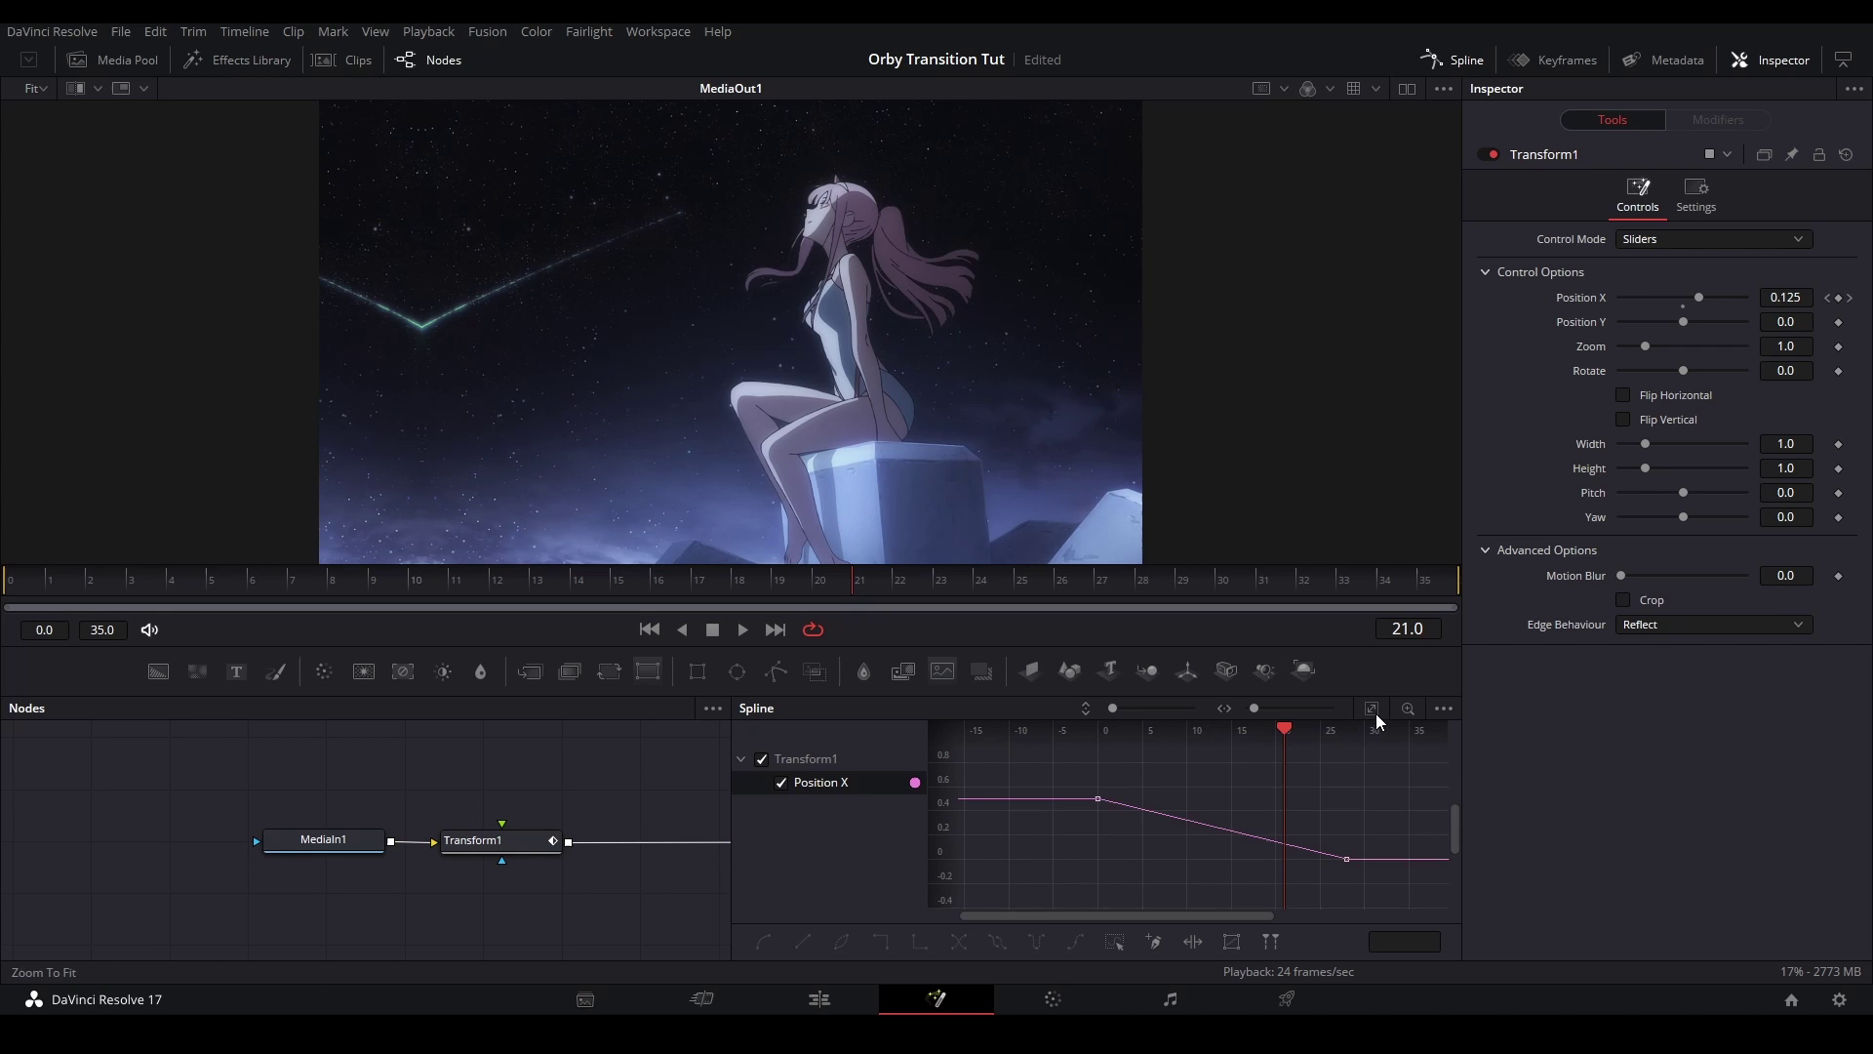
click(1370, 707)
drag(1448, 940, 1449, 940)
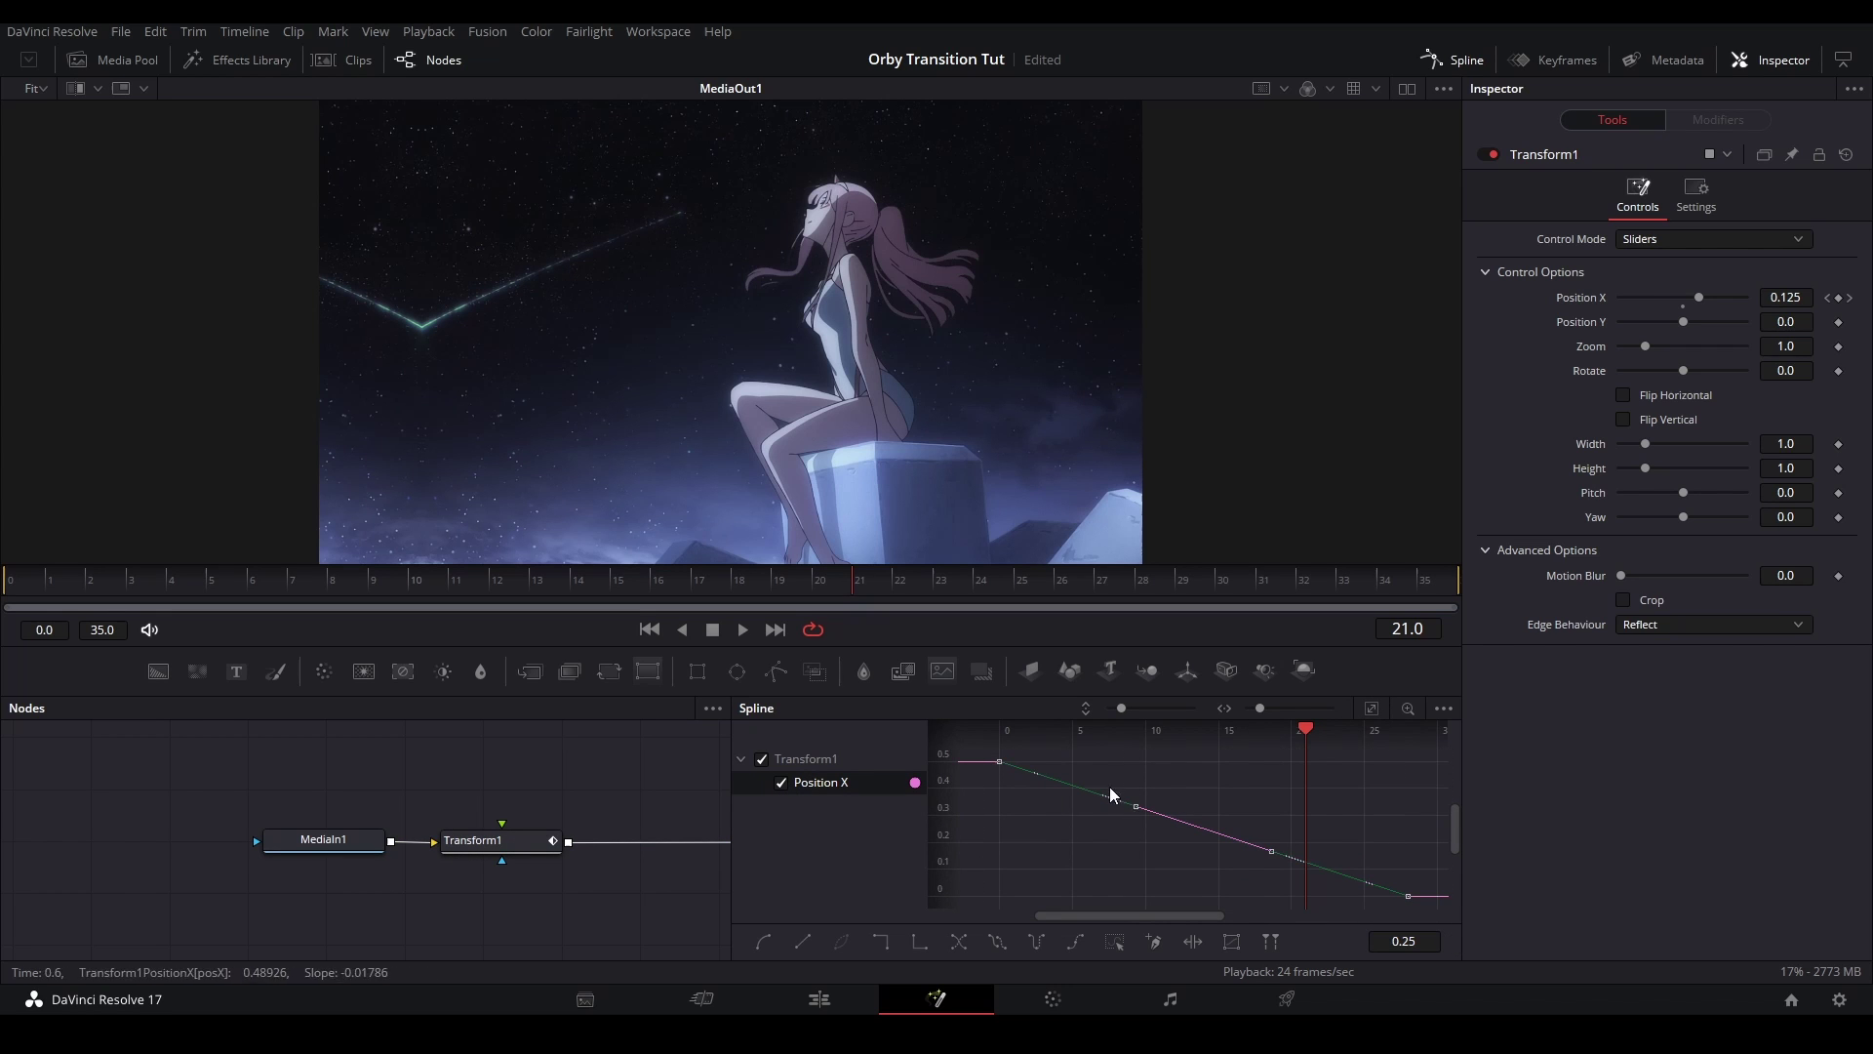
key(shift+s)
drag(1136, 762, 1020, 882)
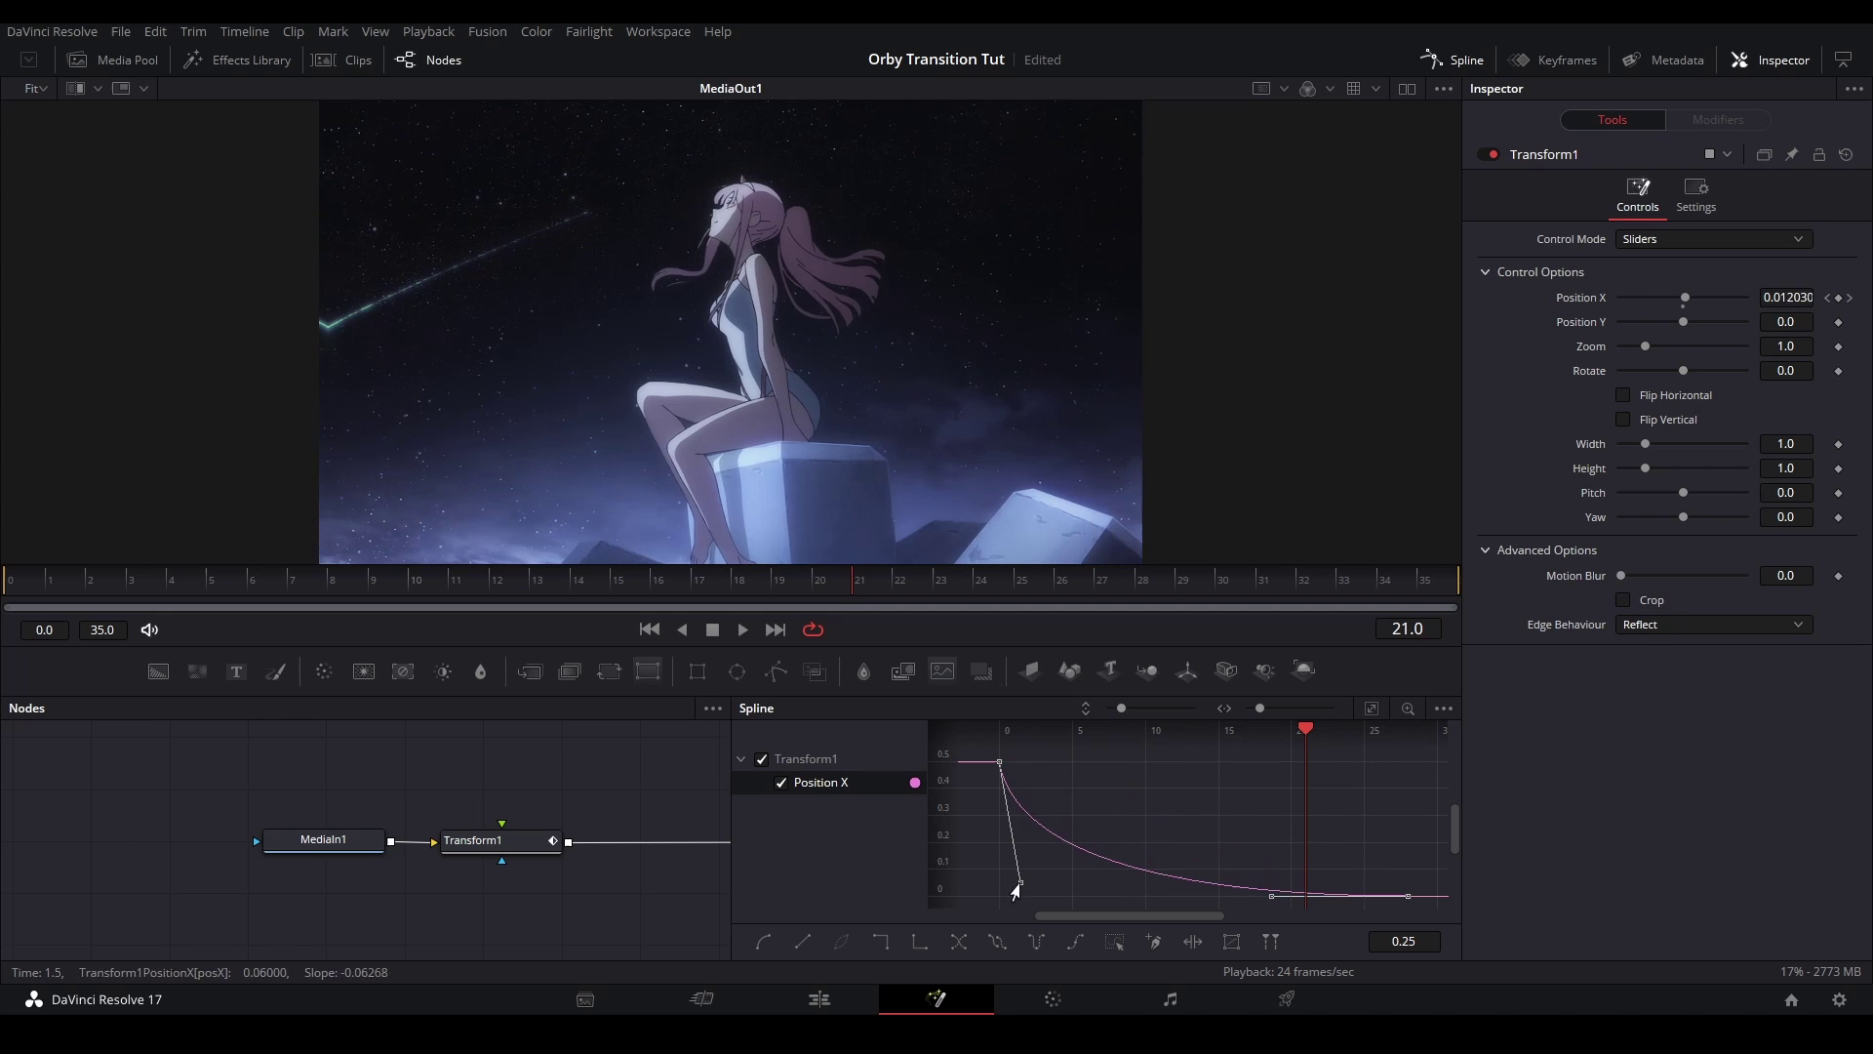
drag(1269, 896, 1029, 866)
Play the eased Position X slide from frame 0 to check its motion
drag(43, 584, 5, 583)
key(space)
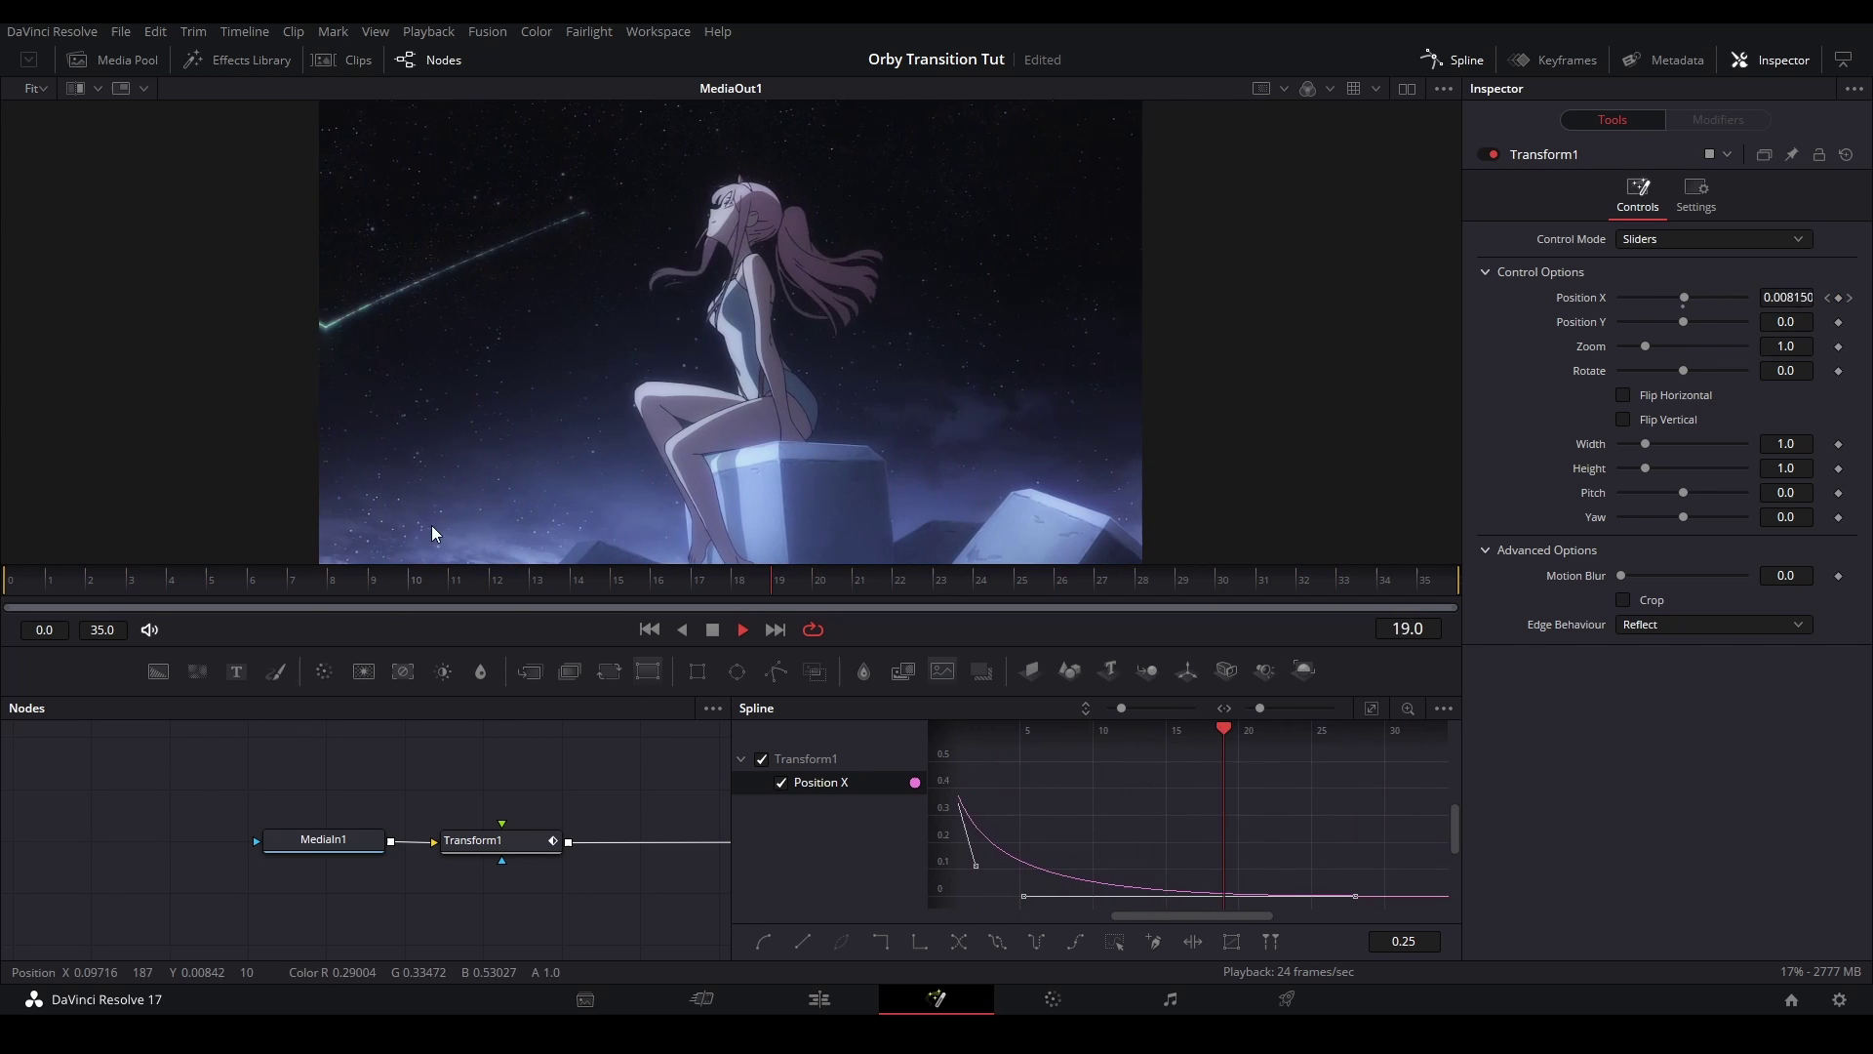
key(space)
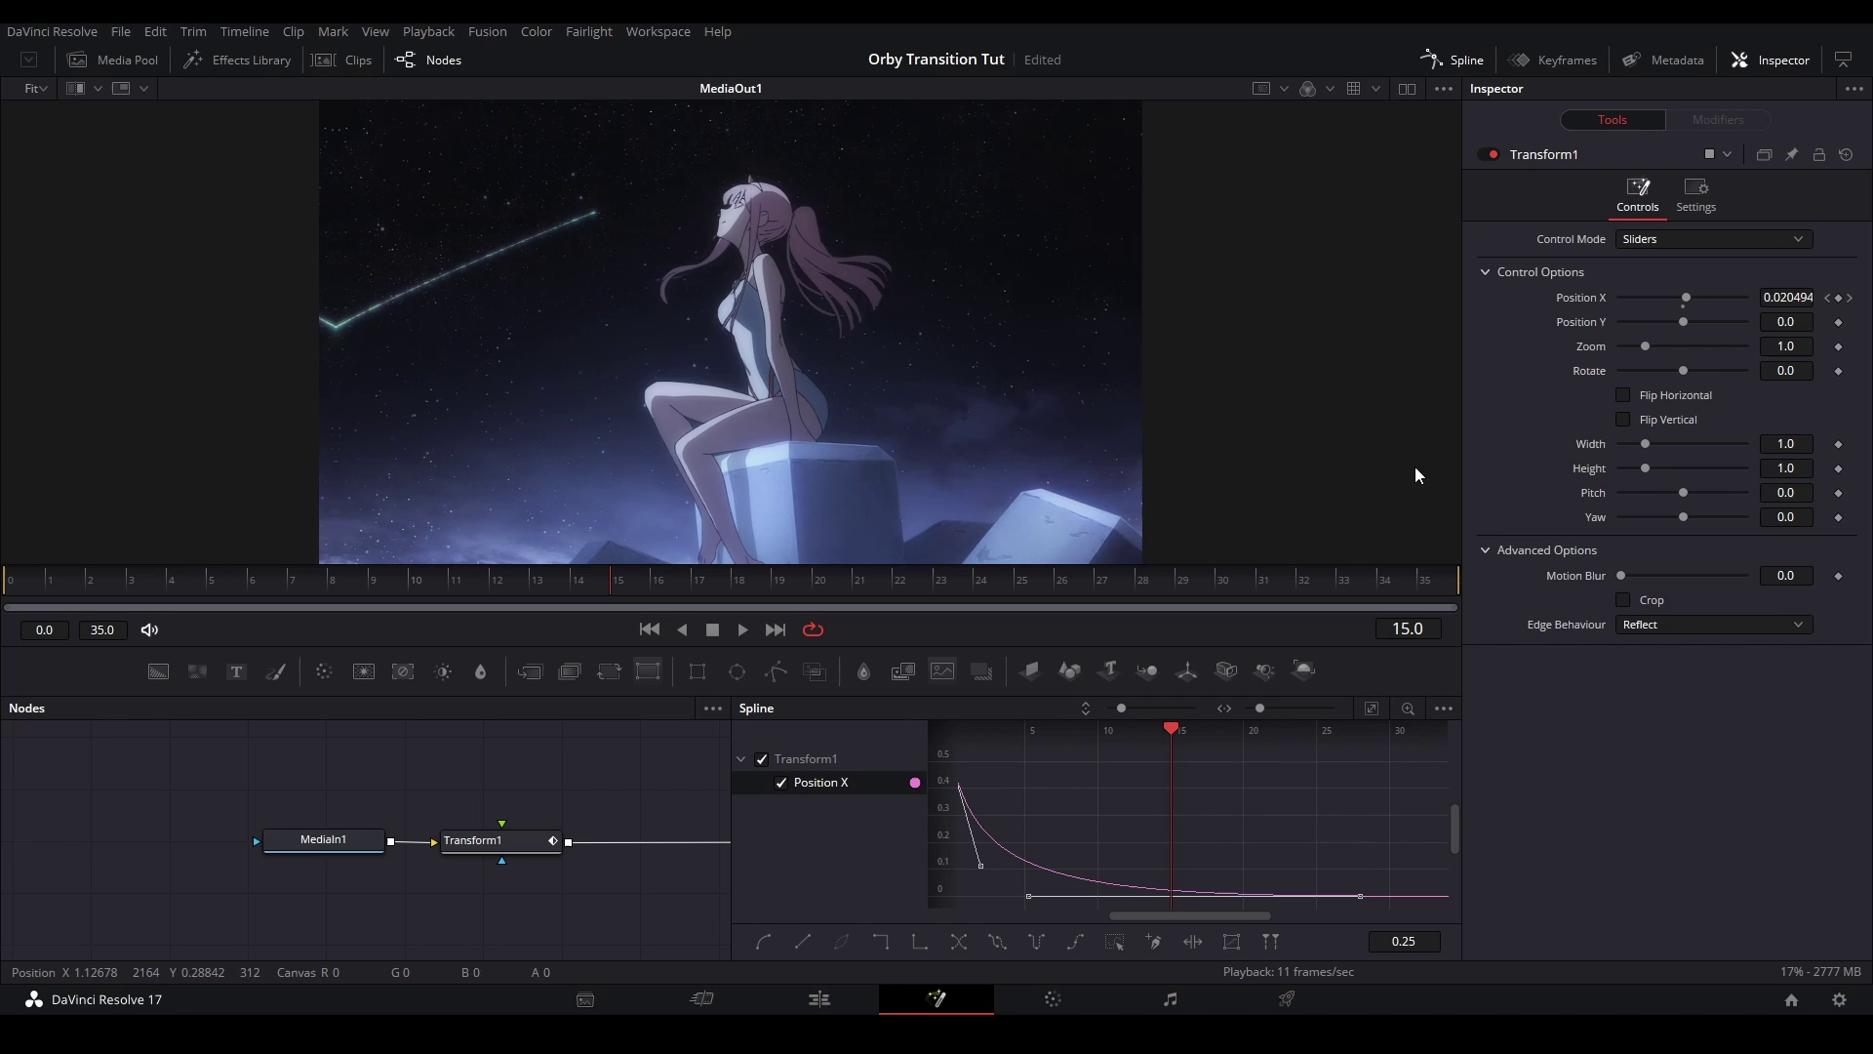
Set Transform1's Zoom to 1.15 and replay the slide from frame 0
click(1787, 341)
text(1)
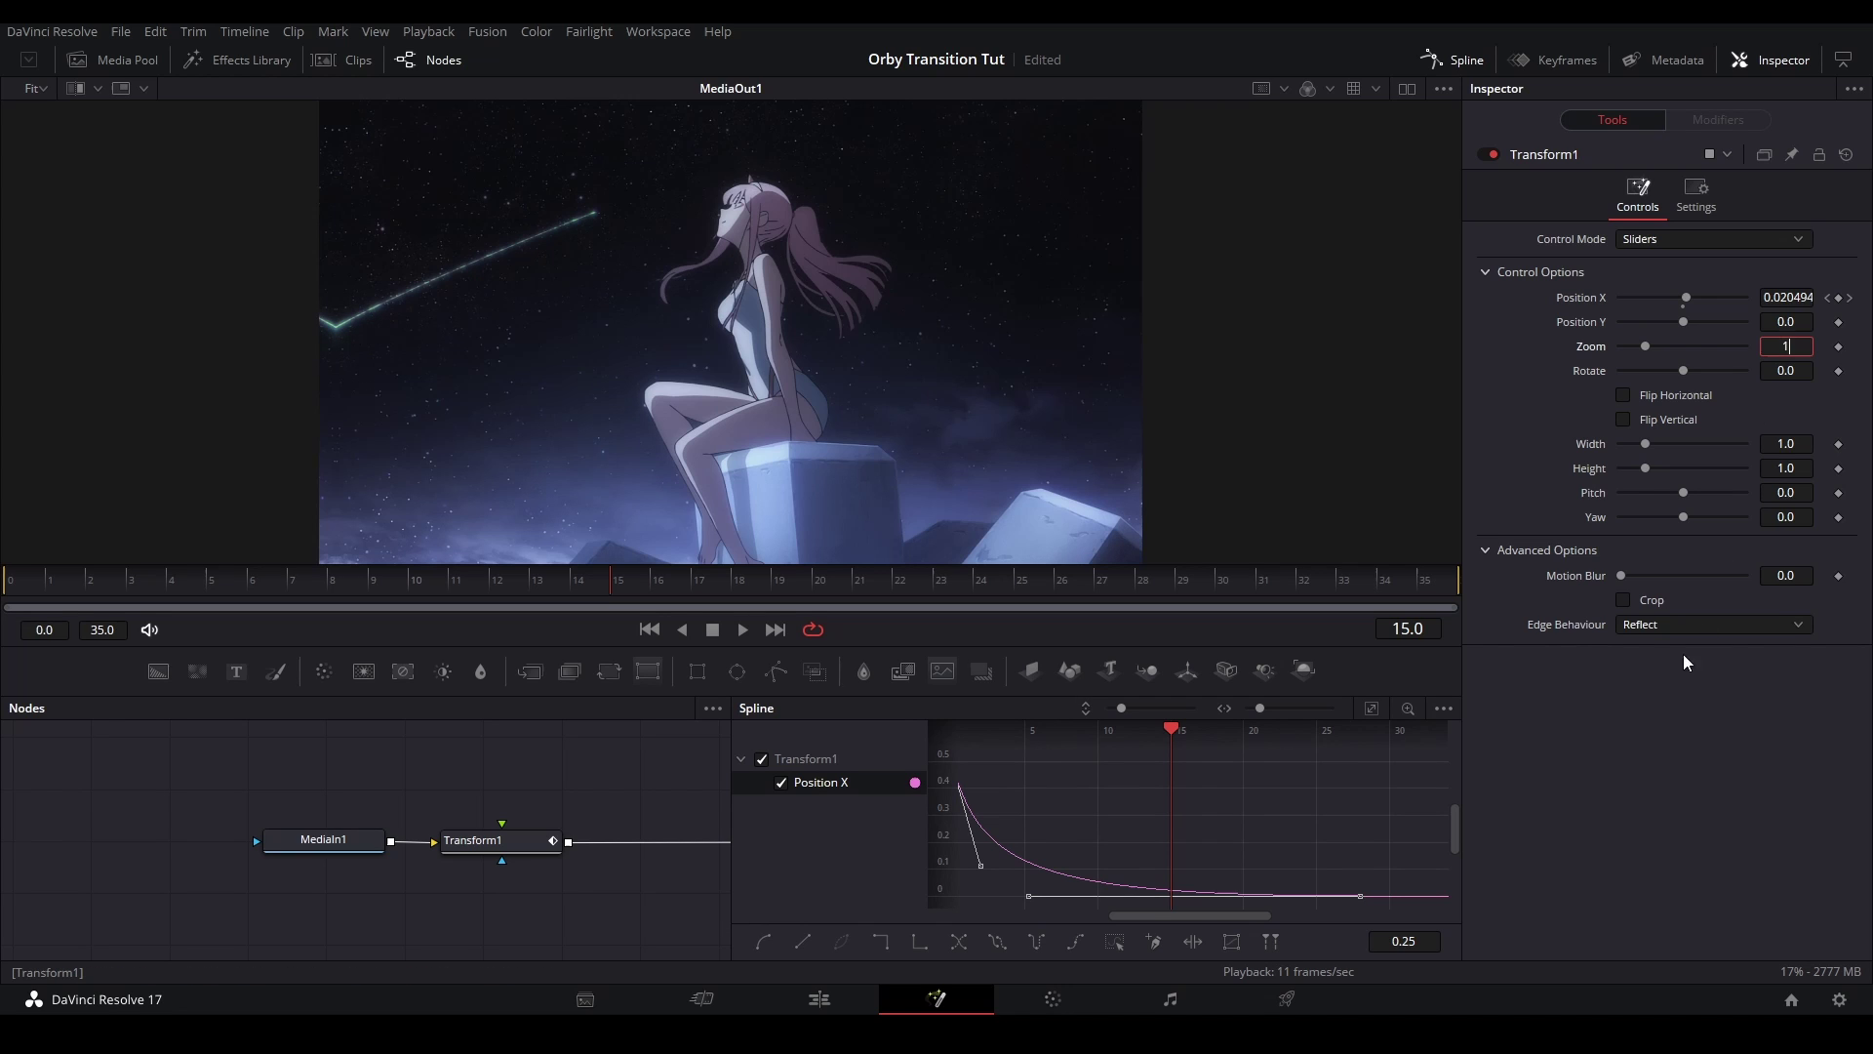
text(.15)
key(Return)
key(space)
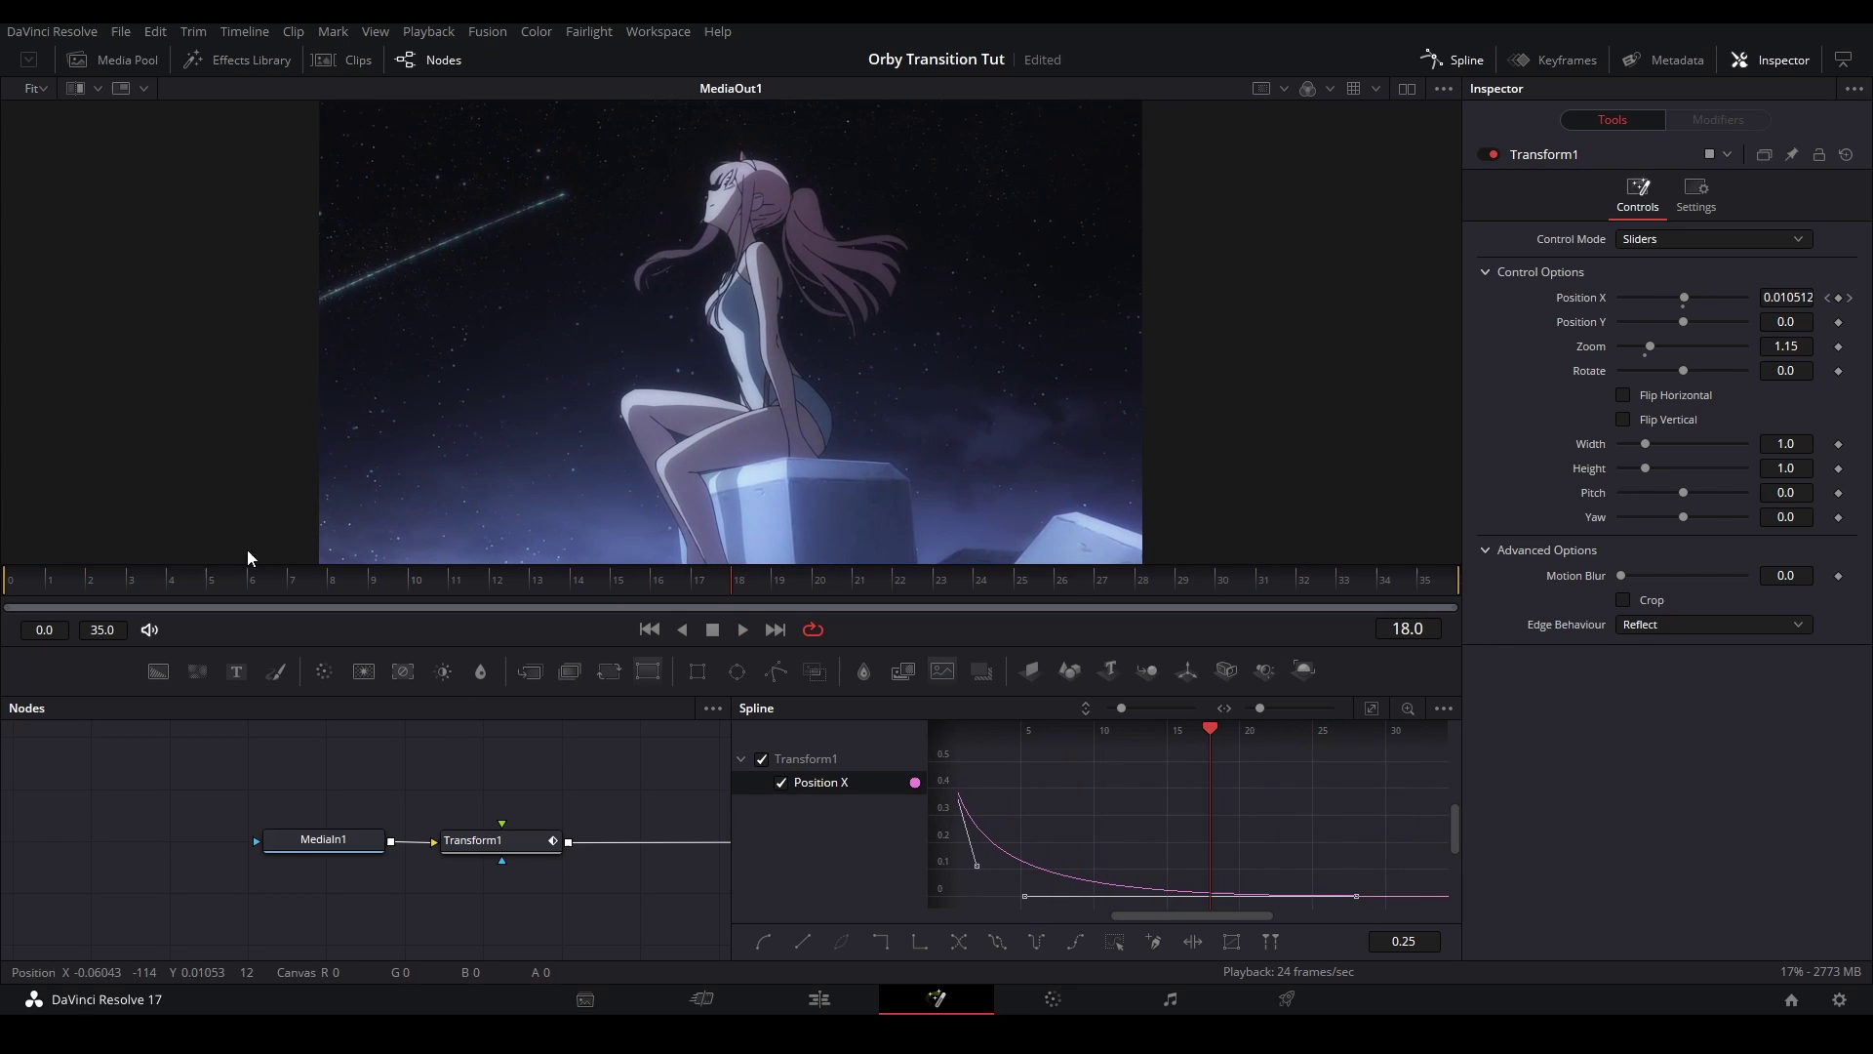
click(219, 575)
drag(219, 571, 5, 576)
key(space)
Return to the Edit page and play the whole transition across both clips from the timeline's start
click(819, 998)
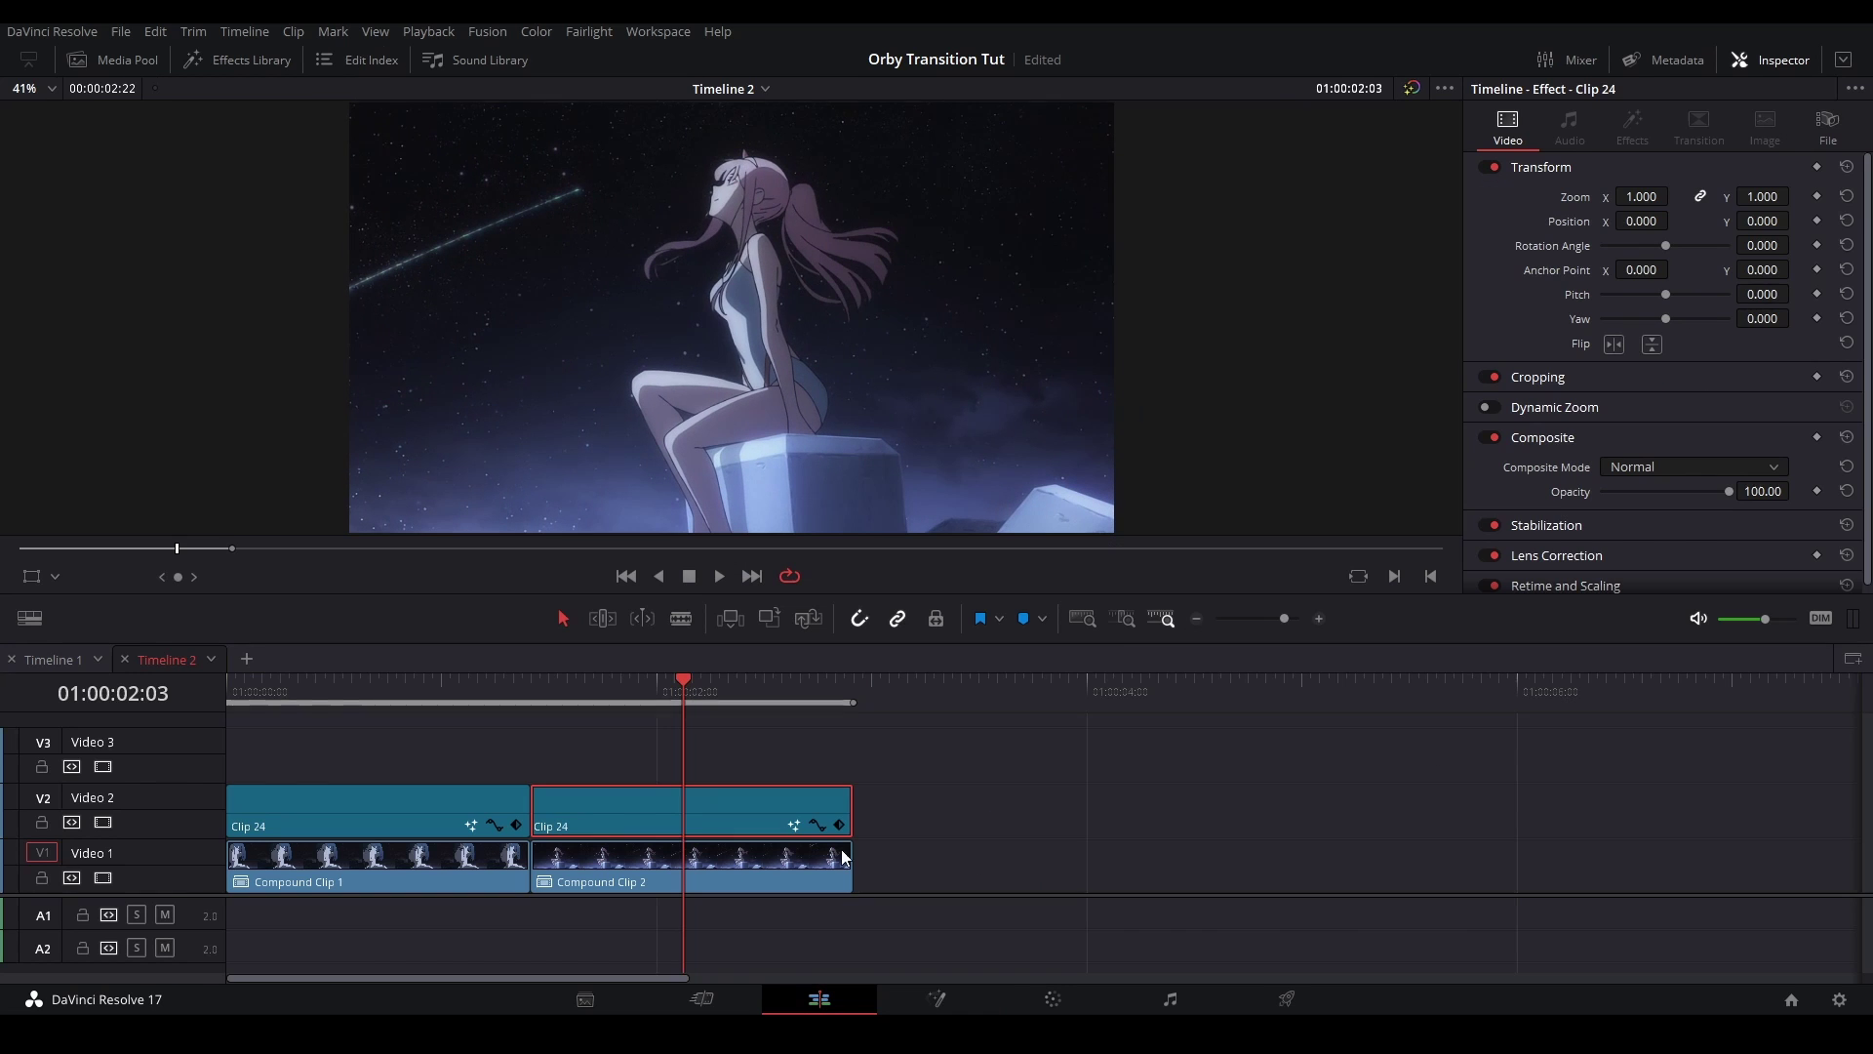
drag(537, 693, 226, 693)
click(1064, 781)
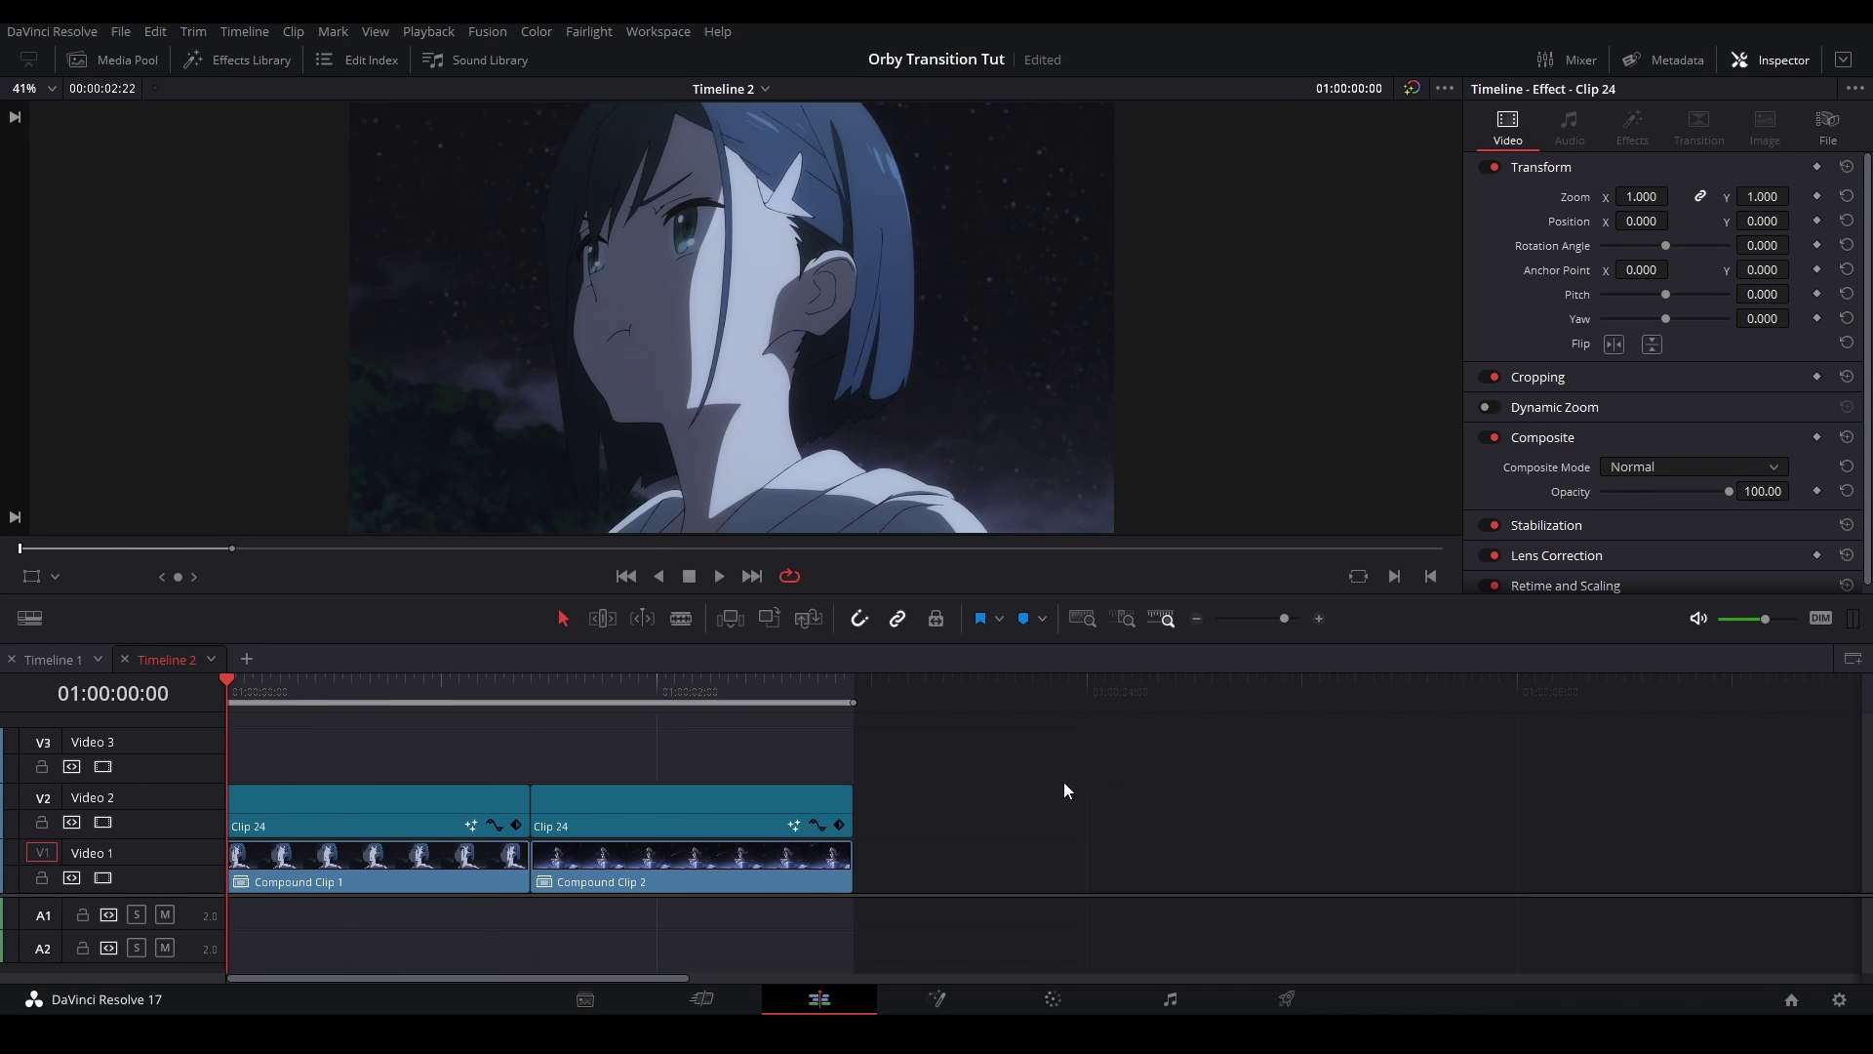
key(space)
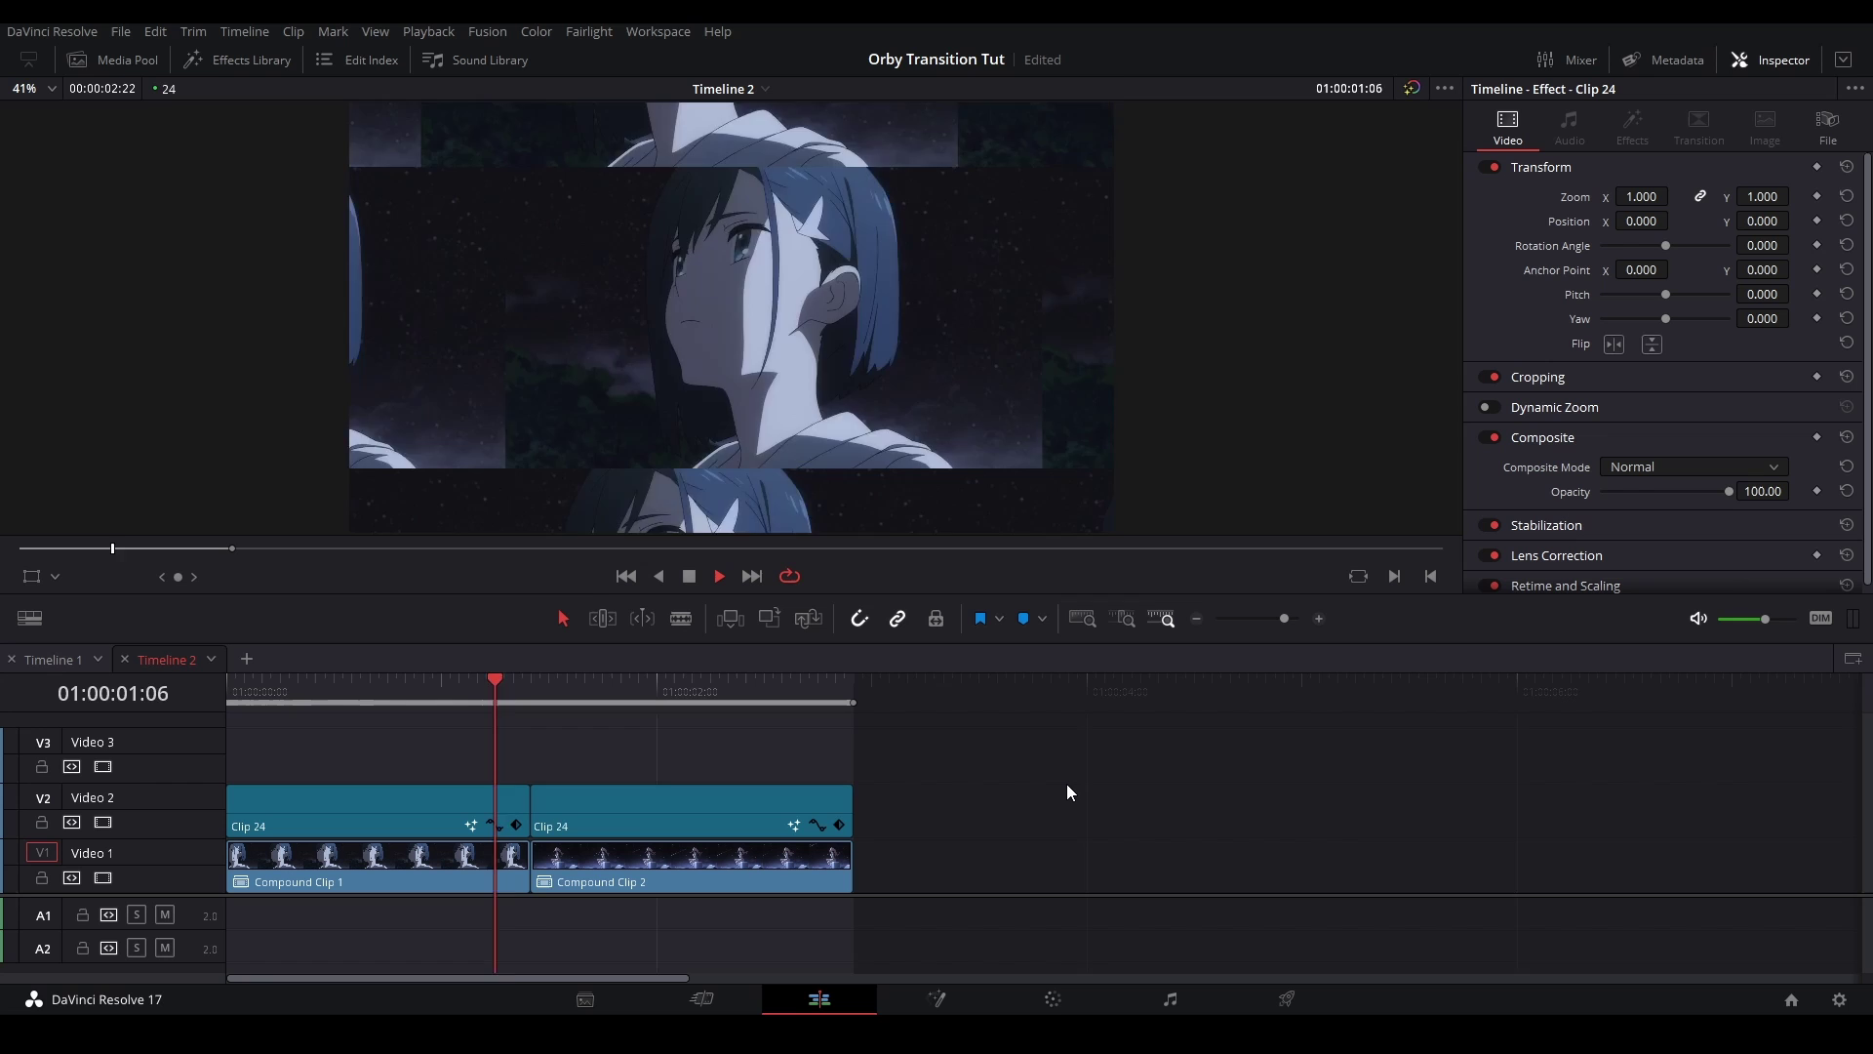